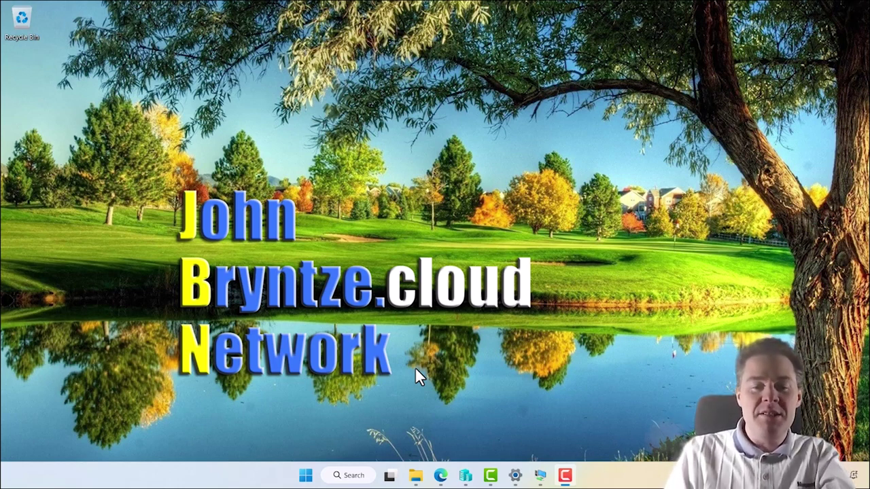
- Launch cmd.exe as administrator and approve the UAC elevation prompt
{"action": "left_click", "coordinate": [304, 477]}
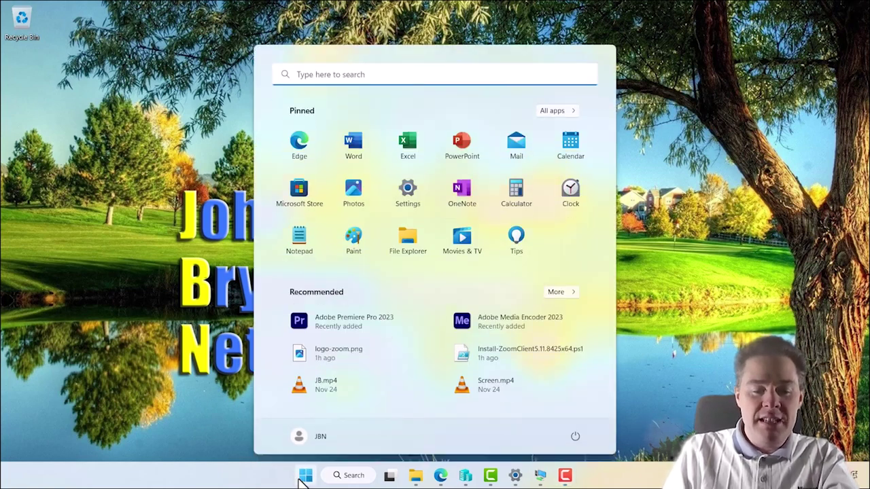
{"action": "type", "text": "cmd.exe"}
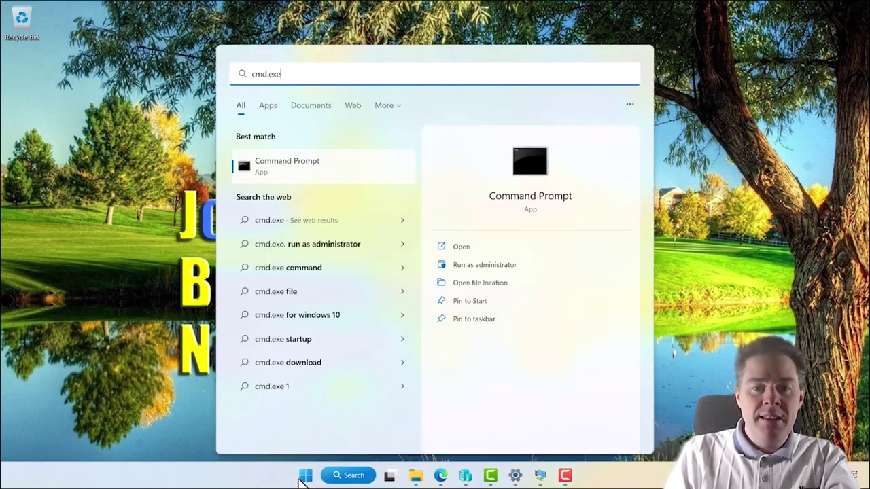
{"action": "left_click", "coordinate": [476, 266]}
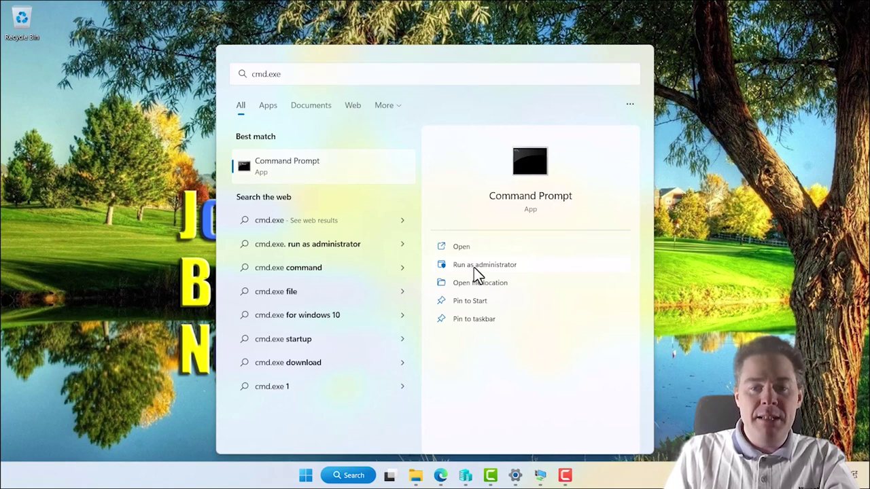
{"action": "left_click", "coordinate": [391, 326]}
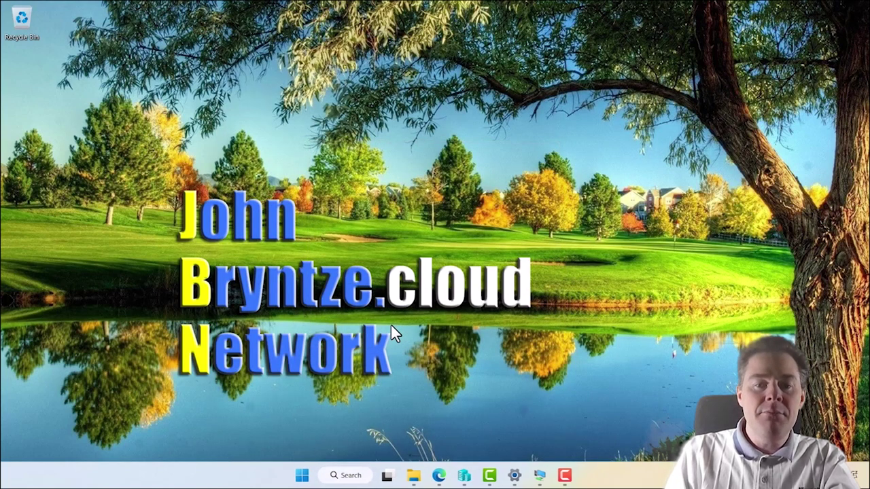
- Enlarge the console's Consolas font to size 24 in its Properties
{"action": "left_click_drag", "start_coordinate": [302, 29], "coordinate": [456, 63]}
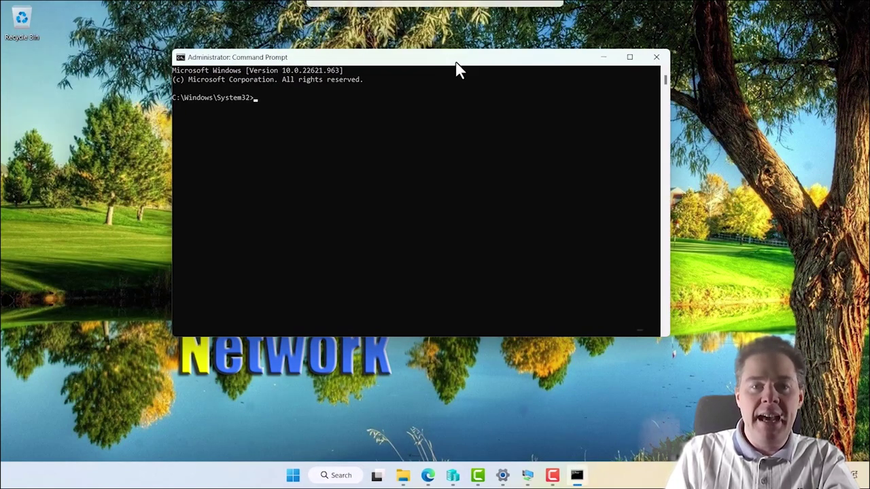
{"action": "left_click", "coordinate": [180, 58]}
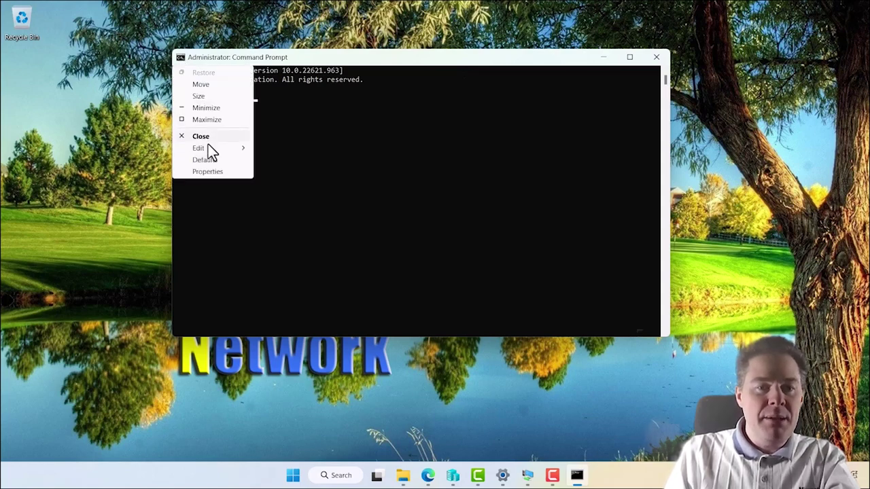
{"action": "left_click", "coordinate": [208, 171]}
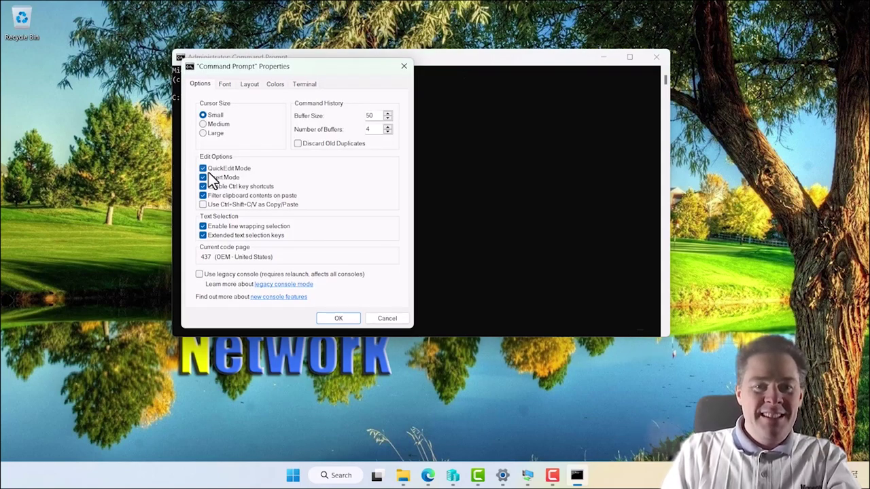
{"action": "left_click", "coordinate": [223, 84]}
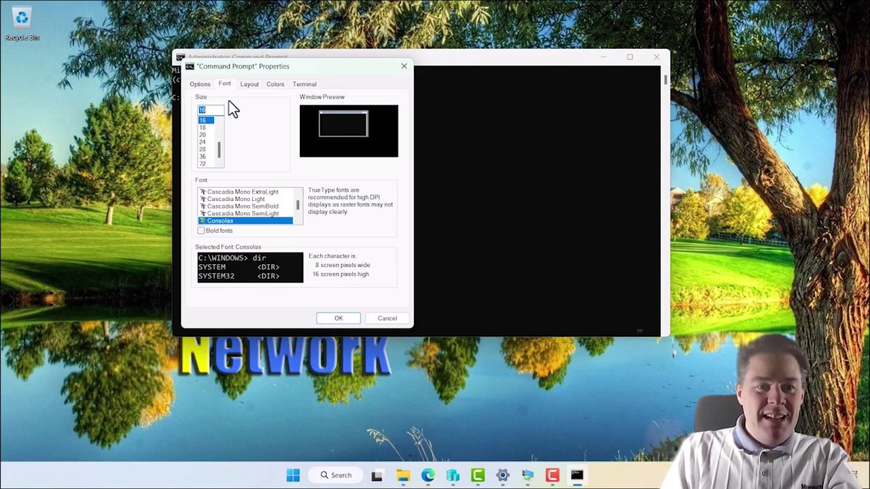
{"action": "left_click", "coordinate": [206, 149]}
{"action": "left_click", "coordinate": [206, 141]}
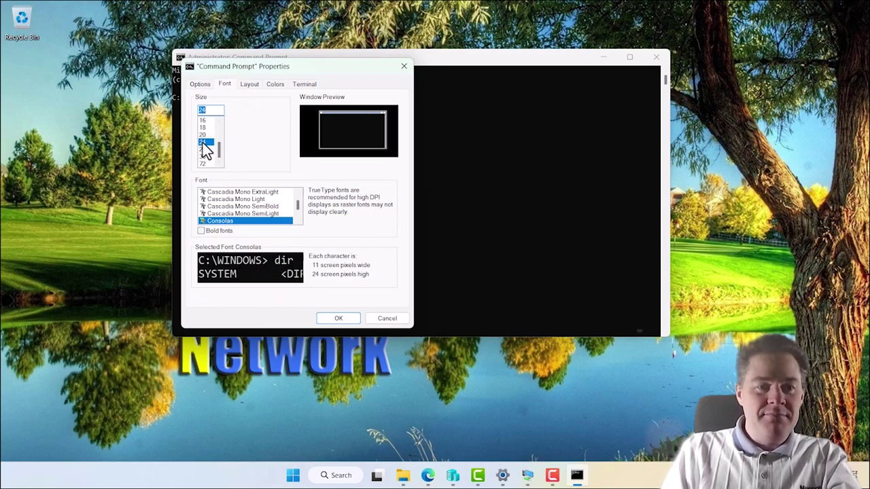
{"action": "left_click", "coordinate": [337, 318]}
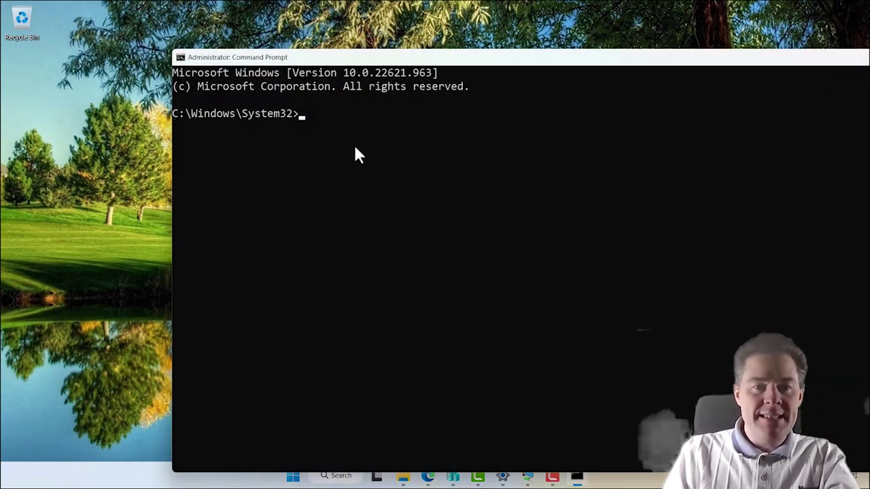
- Run winget to list its commands and options, and maximize the console window
{"action": "type", "text": "winge"}
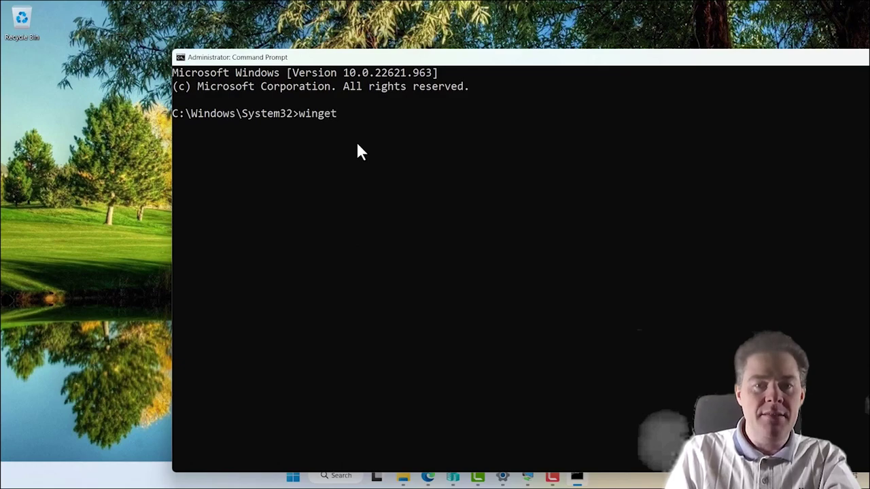
{"action": "type", "text": "t"}
{"action": "key", "text": "Return"}
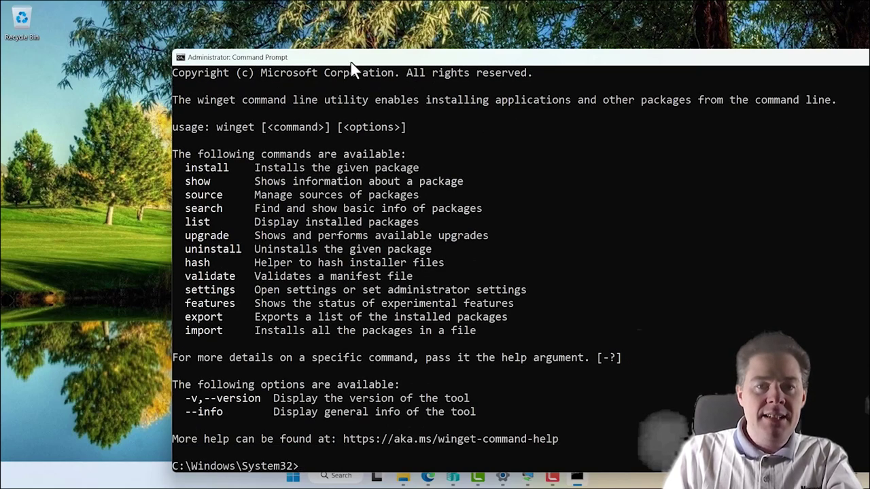
{"action": "double_click", "coordinate": [350, 59]}
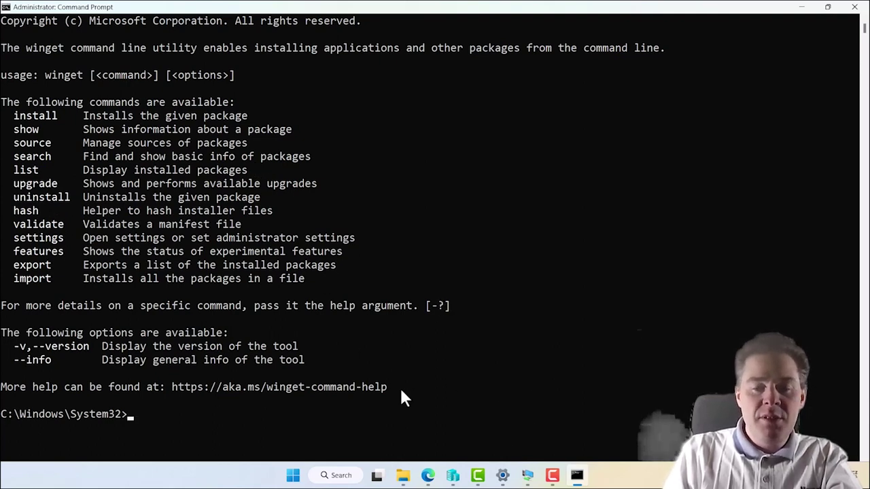
{"action": "left_click", "coordinate": [527, 474]}
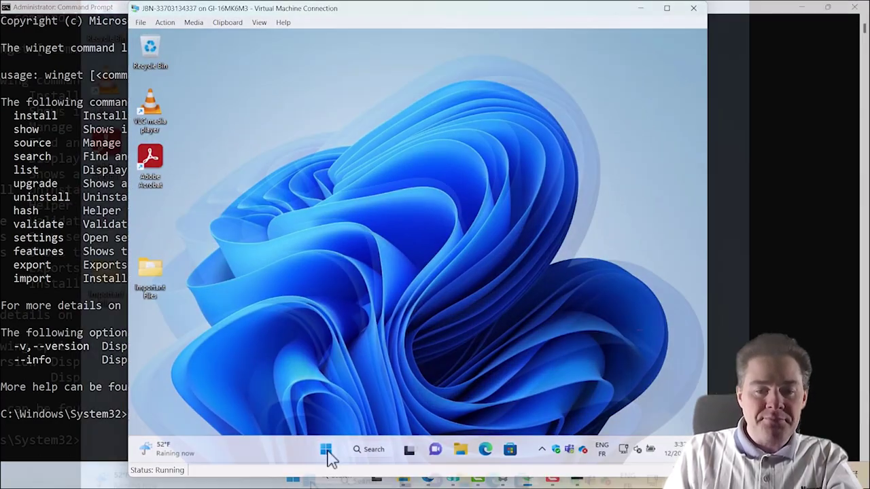
- On the virtual machine, launch cmd.exe as administrator and approve the UAC prompt
{"action": "left_click", "coordinate": [328, 453]}
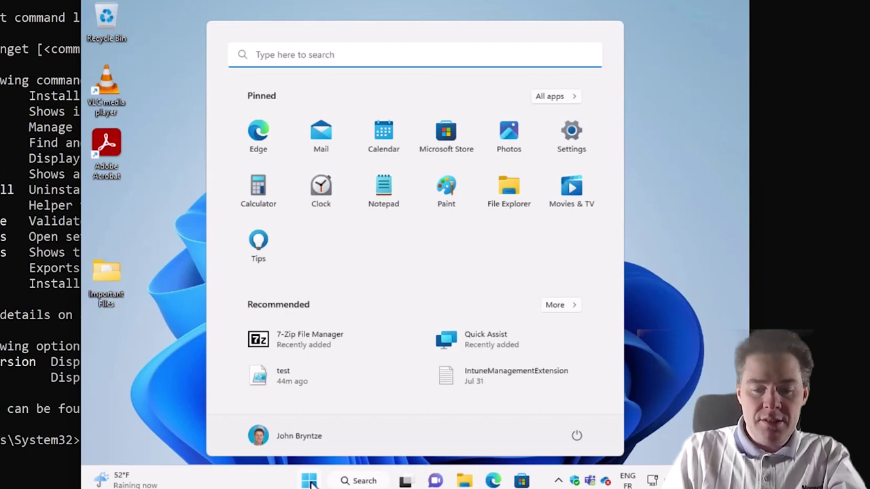
{"action": "type", "text": "cmd.exe"}
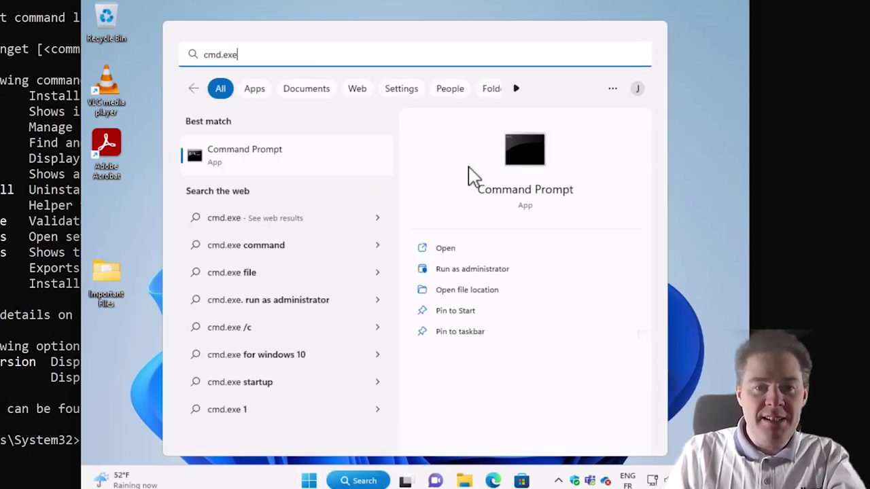
{"action": "left_click", "coordinate": [462, 276]}
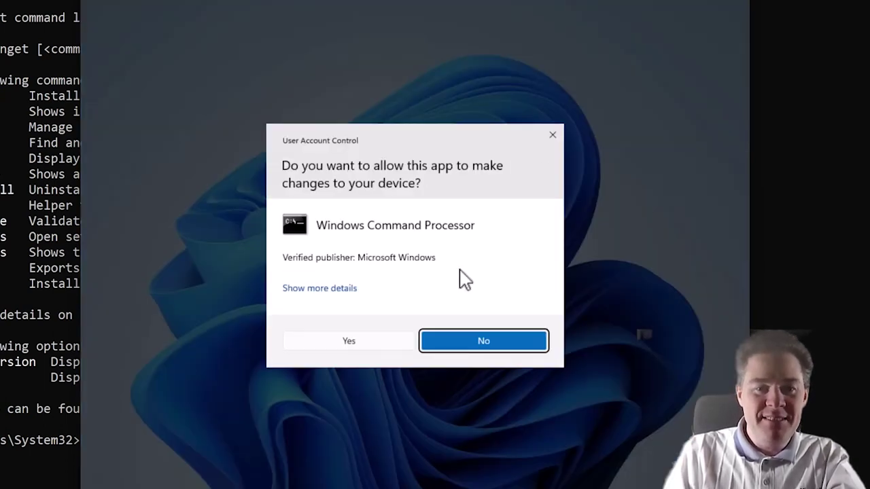
{"action": "left_click", "coordinate": [364, 347]}
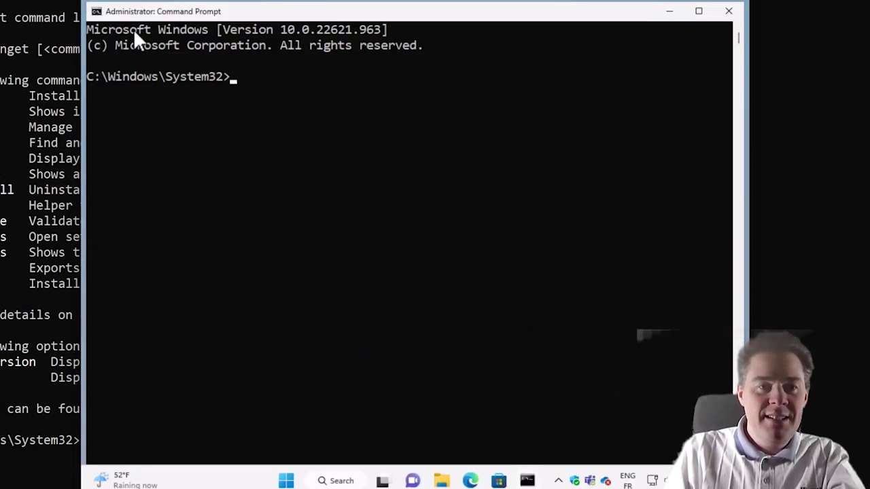
- Run 'winget list' to show installed packages with names, IDs, versions and sources
{"action": "type", "text": "winget"}
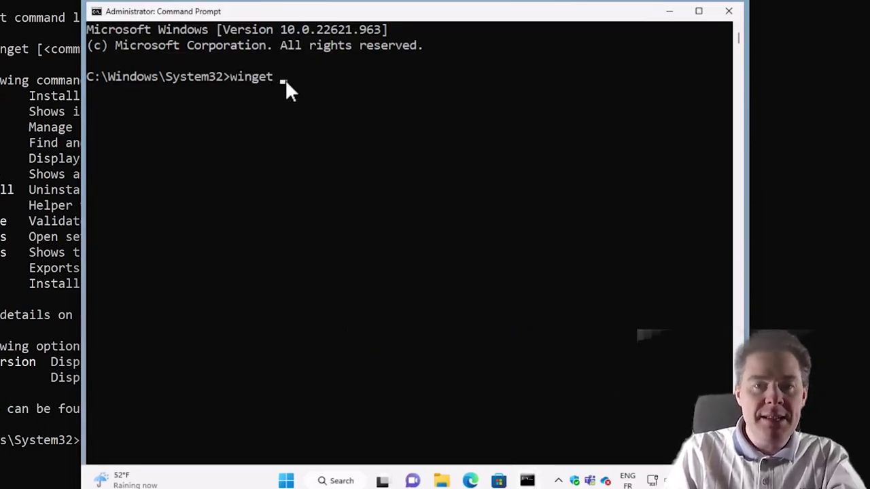
{"action": "type", "text": " list"}
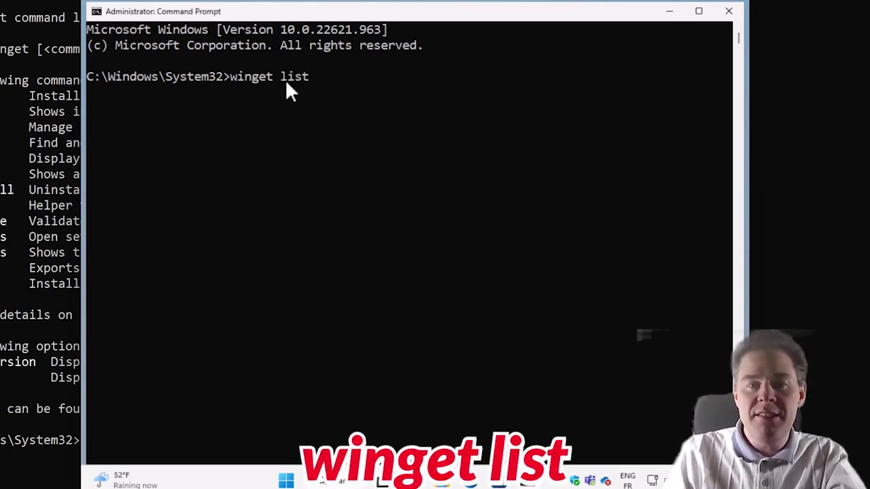
{"action": "key", "text": "Return"}
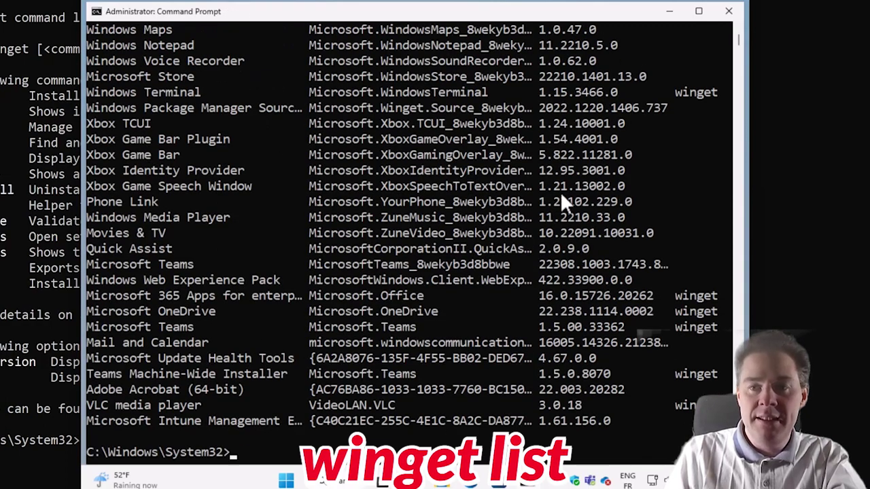
{"action": "scroll", "coordinate": [561, 196], "scroll_direction": "up", "scroll_amount": 12}
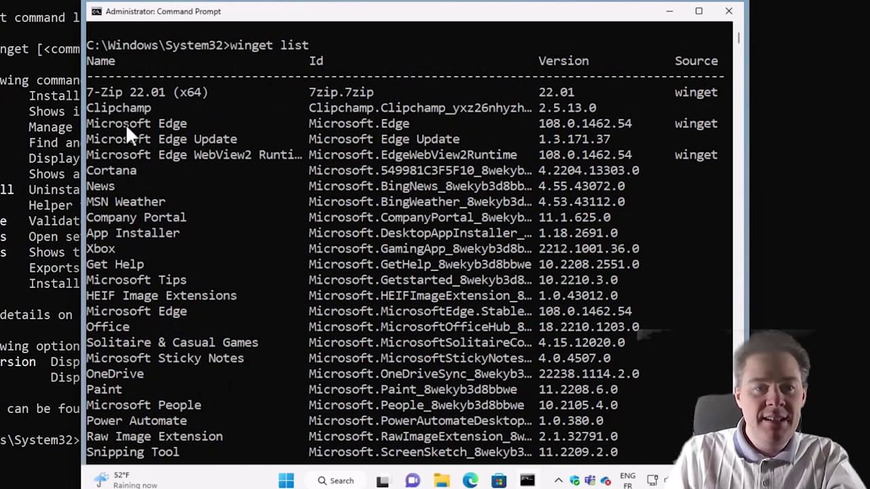
{"action": "scroll", "coordinate": [577, 263], "scroll_direction": "down", "scroll_amount": 13}
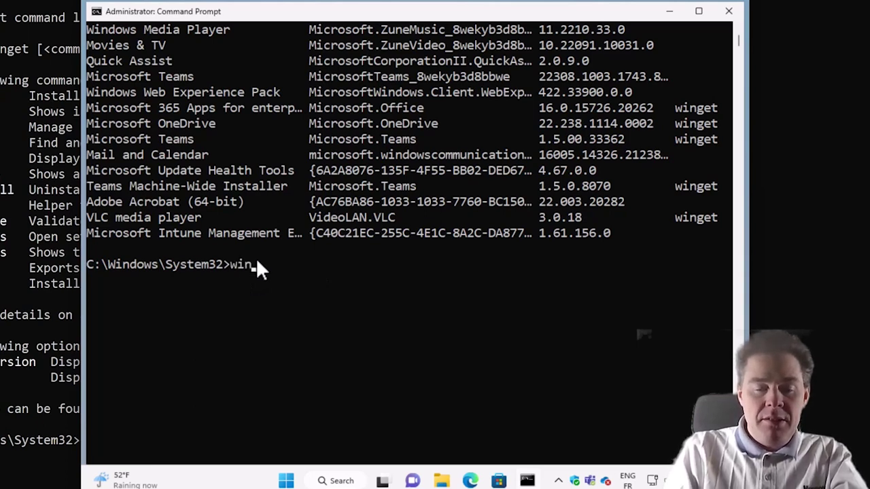
{"action": "type", "text": "get"}
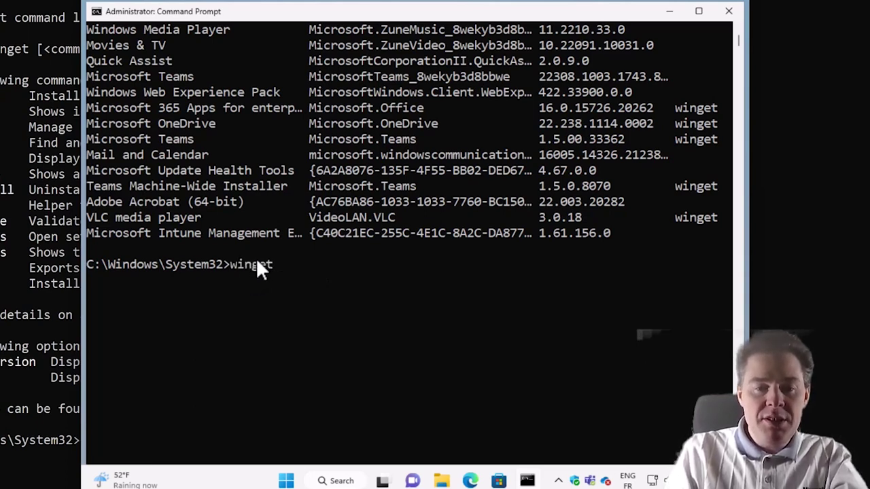
{"action": "type", "text": " sea"}
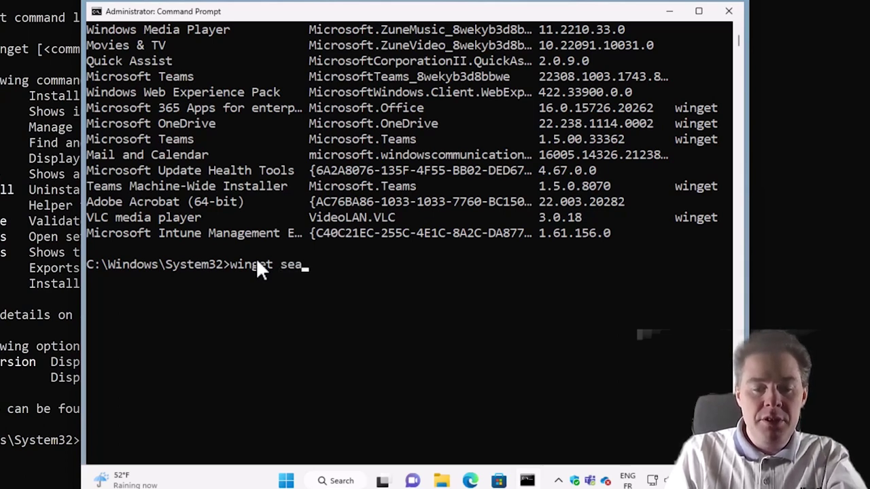
{"action": "type", "text": "rch v"}
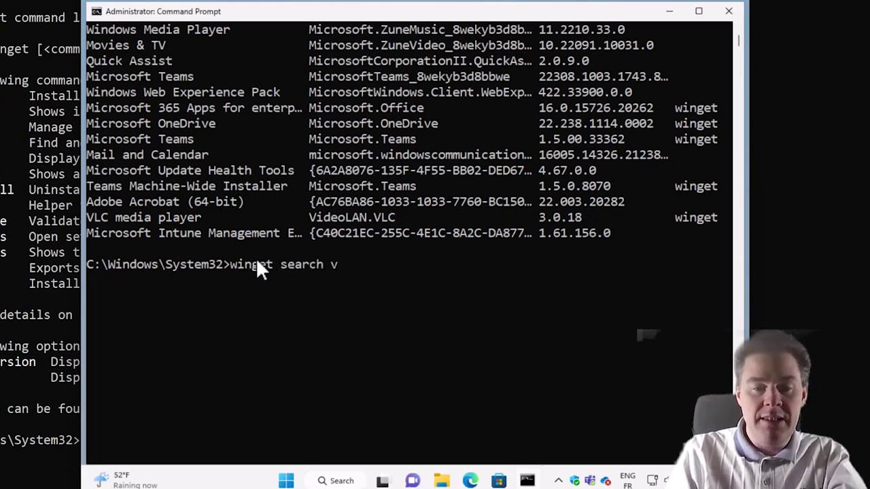
{"action": "type", "text": "lc"}
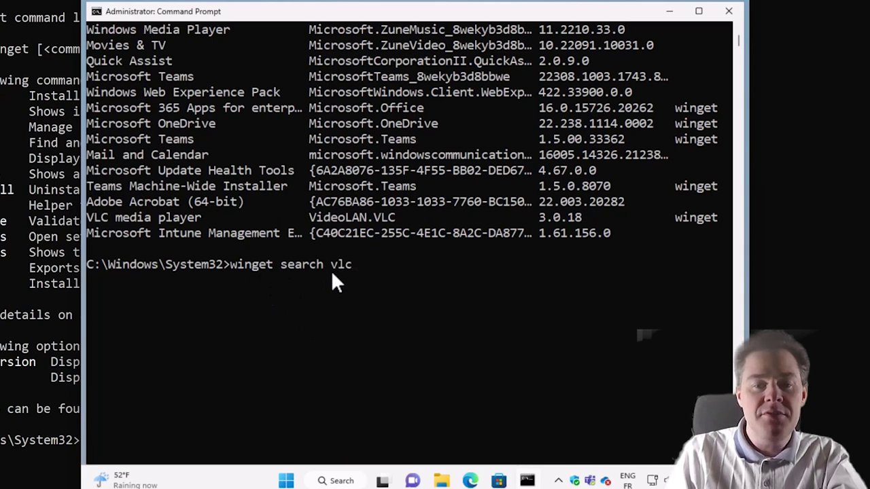
- Run 'winget search vlc', listing VideoLAN.VLC 3.0.18, then recall that command
{"action": "key", "text": "Return"}
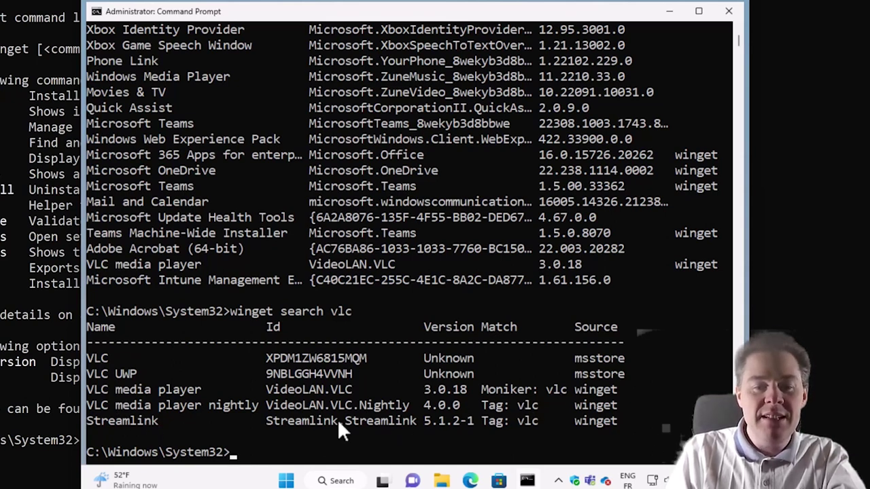
{"action": "left_click", "coordinate": [280, 454]}
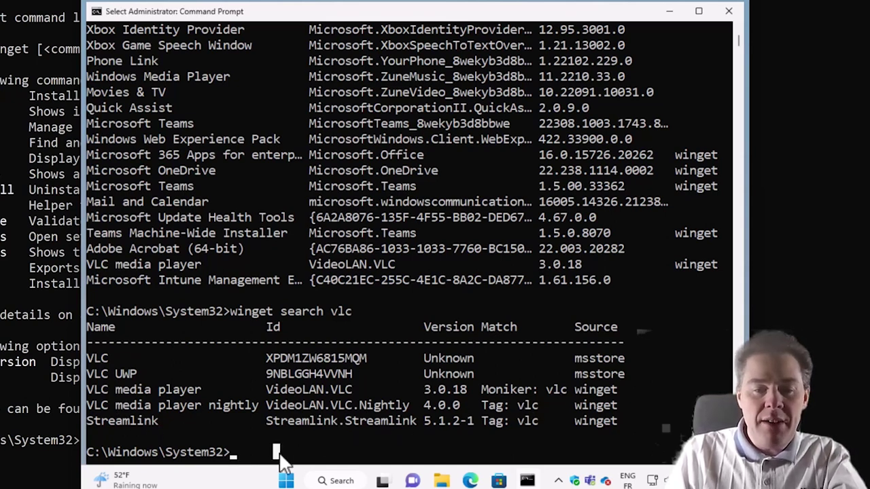
{"action": "right_click", "coordinate": [280, 454]}
{"action": "key", "text": "Up"}
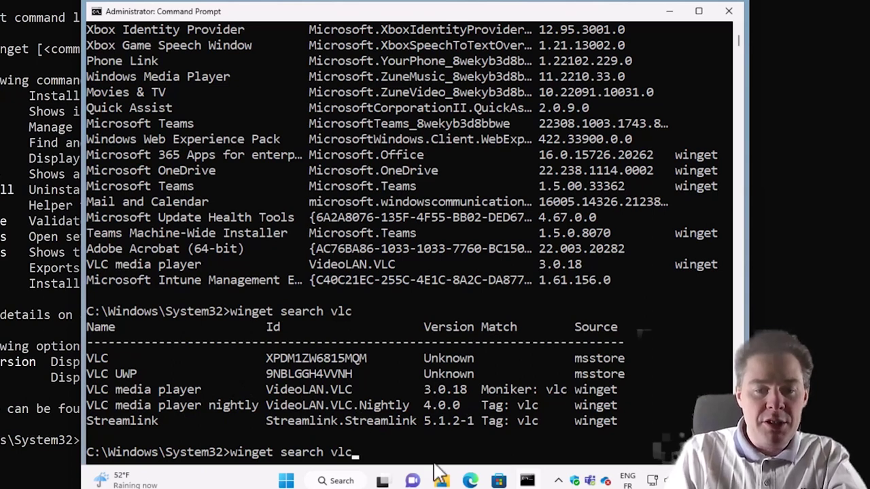
- Change the search to 'winget search -e --id VideoLAN.VLC' and run it for a single match
{"action": "key", "text": "BackSpace"}
{"action": "key", "text": "BackSpace"}
{"action": "key", "text": "BackSpace"}
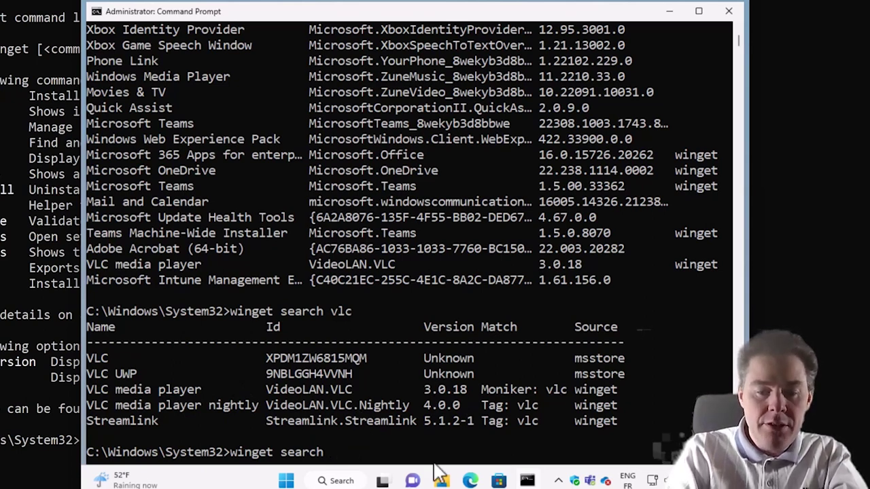
{"action": "type", "text": "-e"}
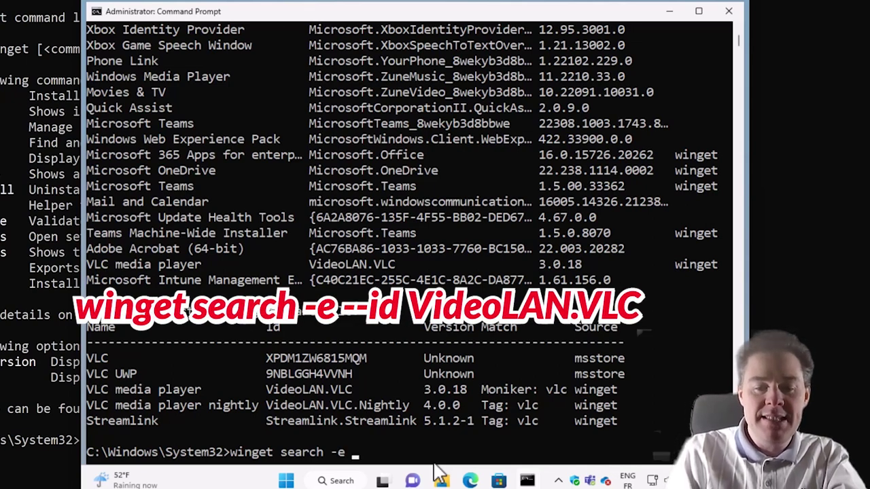
{"action": "type", "text": " --"}
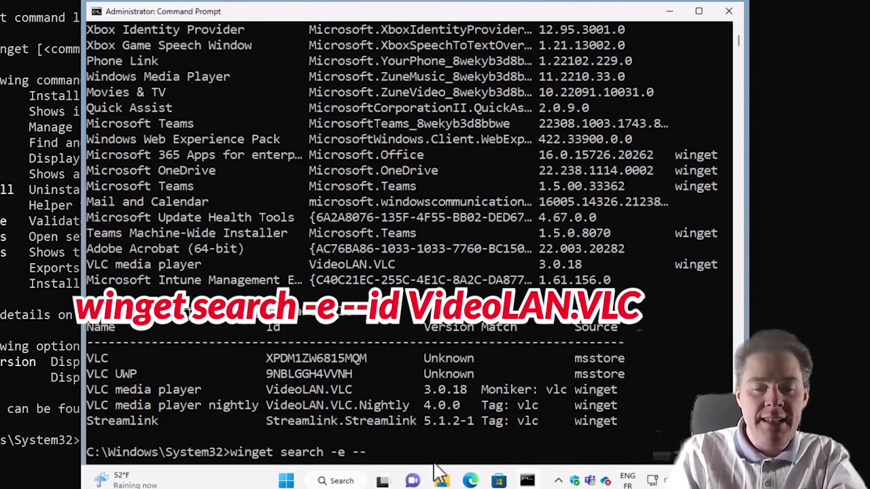
{"action": "type", "text": "id "}
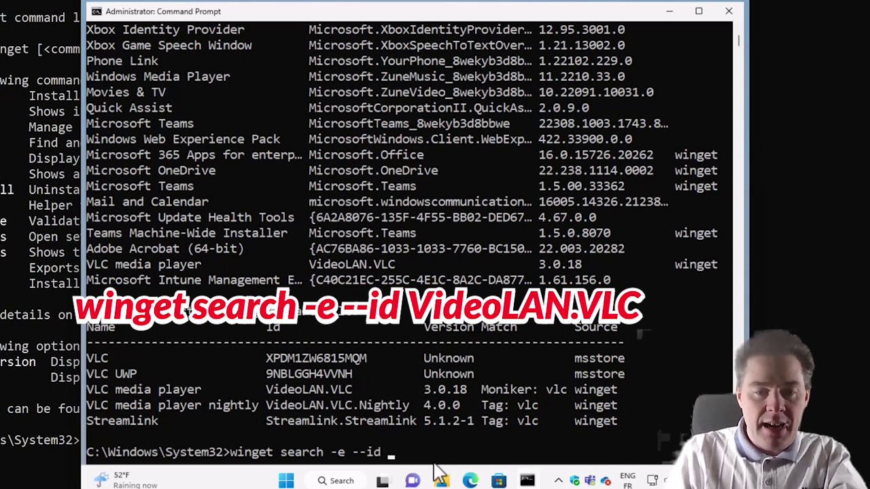
{"action": "type", "text": "V"}
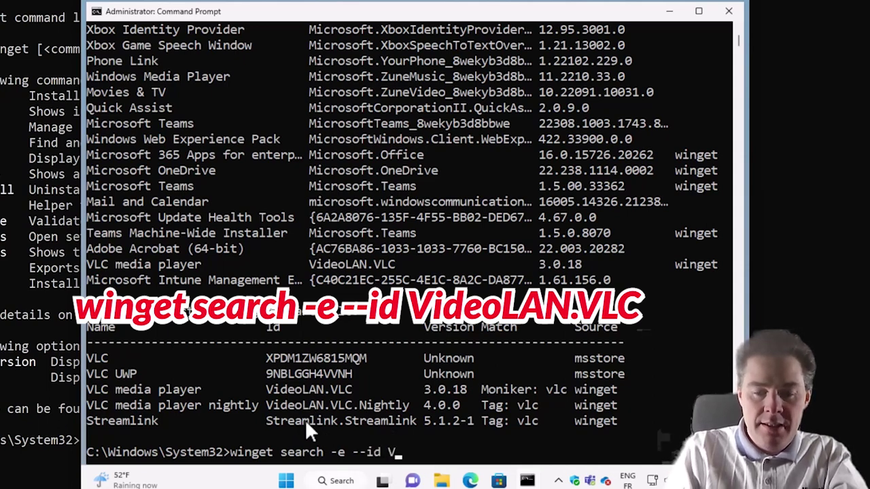
{"action": "type", "text": "ideoL"}
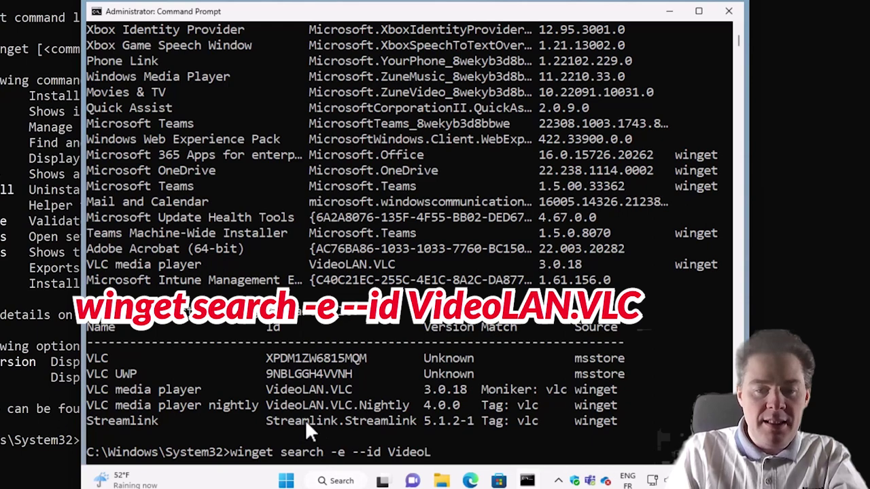
{"action": "type", "text": "AN.VLC"}
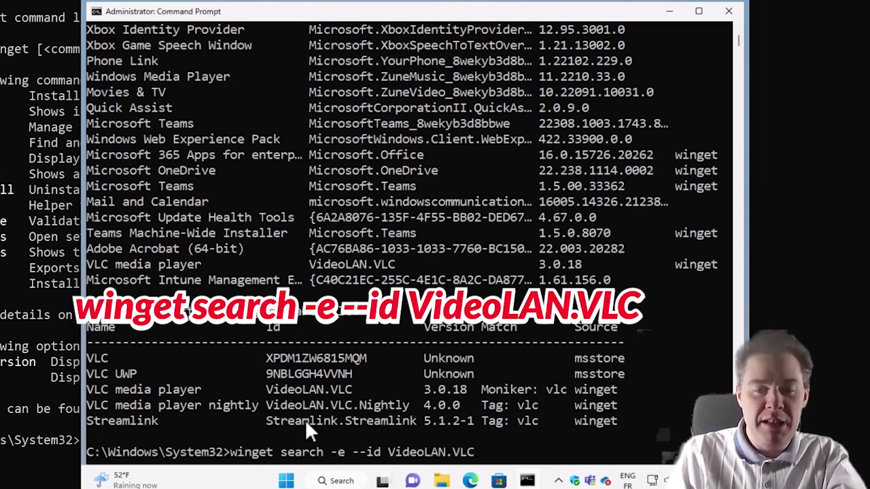
{"action": "key", "text": "Return"}
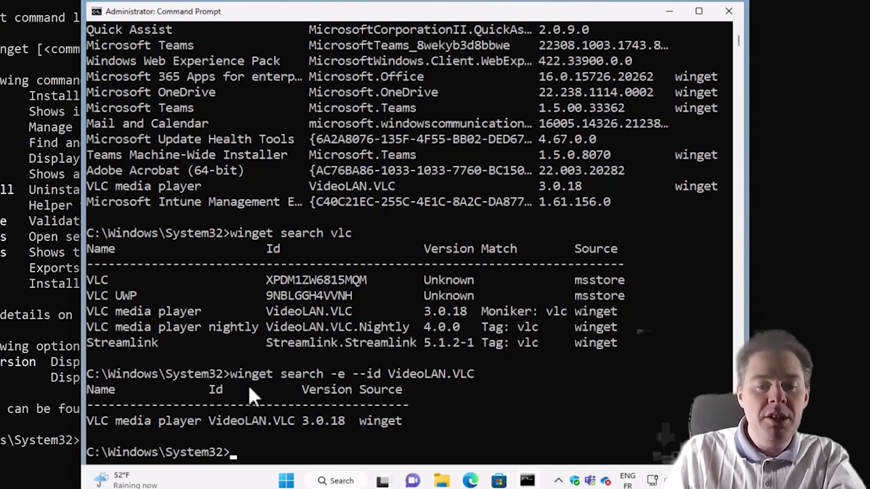
{"action": "mouse_move", "coordinate": [112, 480]}
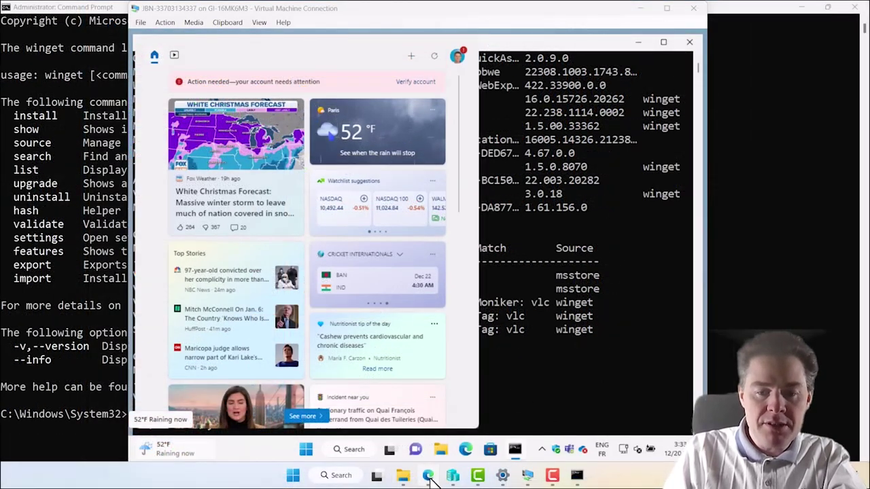
- Load winget.run in a new Edge tab
{"action": "left_click", "coordinate": [428, 475]}
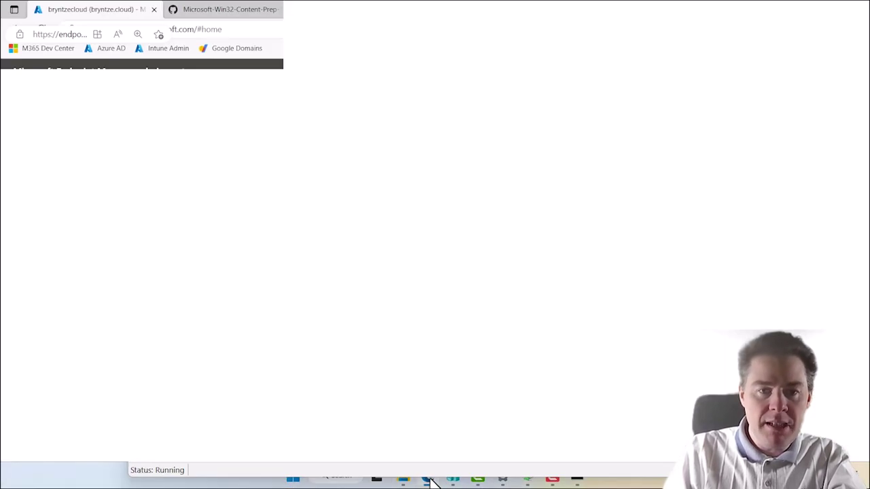
{"action": "left_click", "coordinate": [309, 11]}
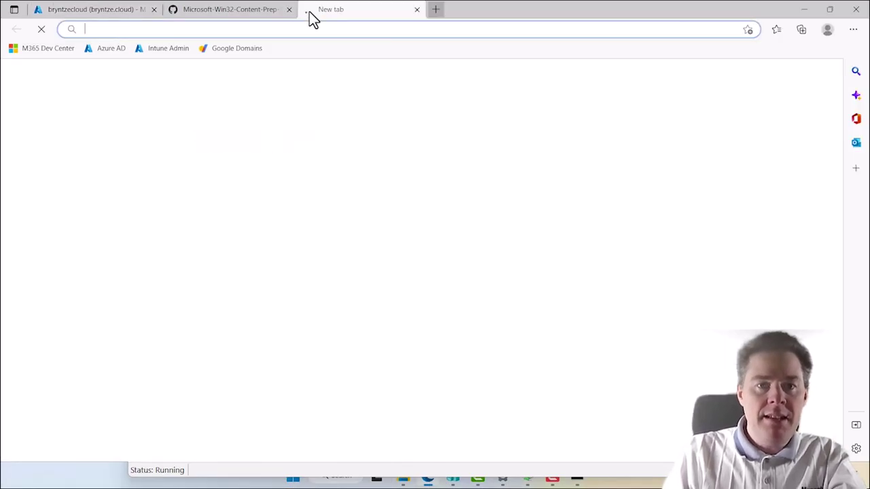
{"action": "type", "text": "w"}
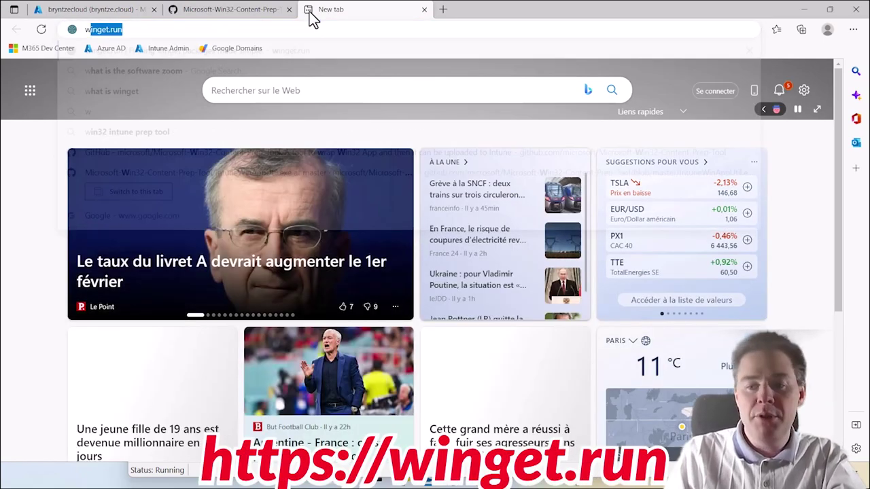
{"action": "type", "text": "inget.run"}
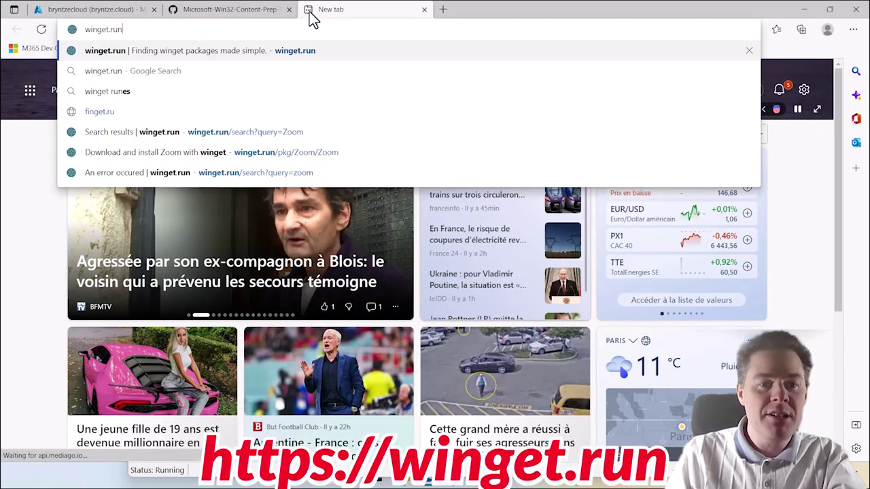
{"action": "key", "text": "Return"}
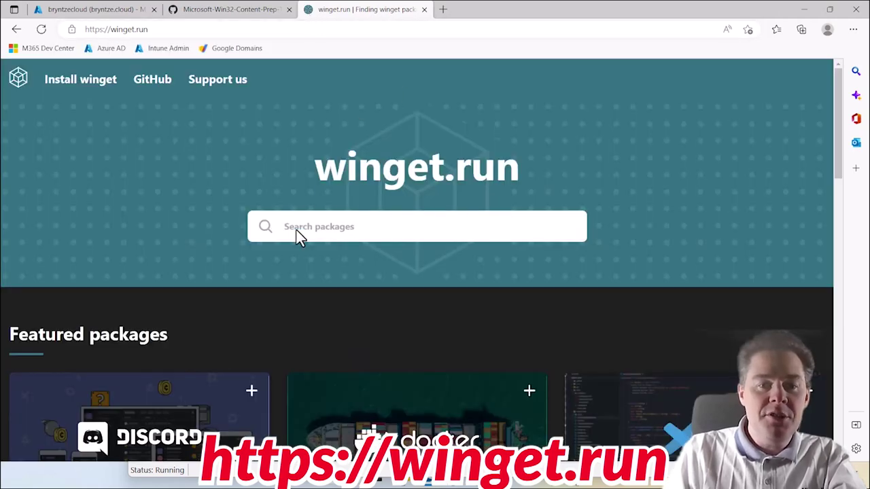
- Search the winget.run catalogue for Zoom and pick the Zoom result from the matches
{"action": "left_click", "coordinate": [296, 230]}
{"action": "type", "text": "Zoo"}
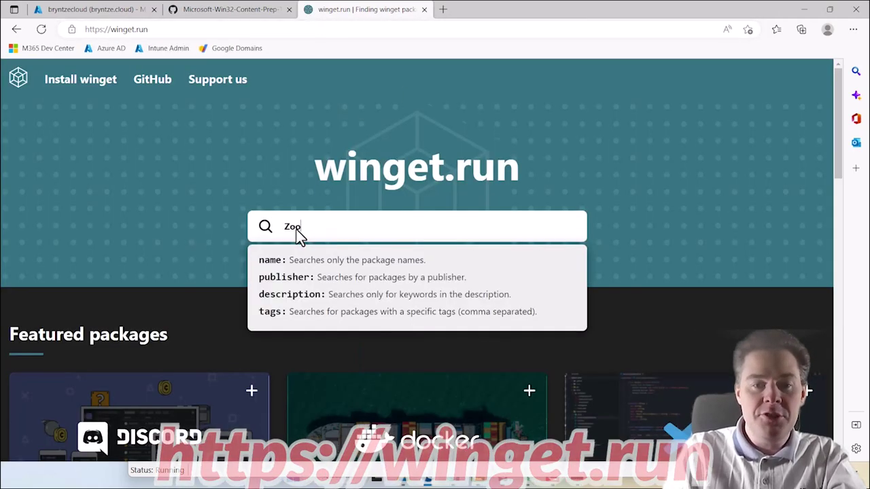
{"action": "type", "text": "m"}
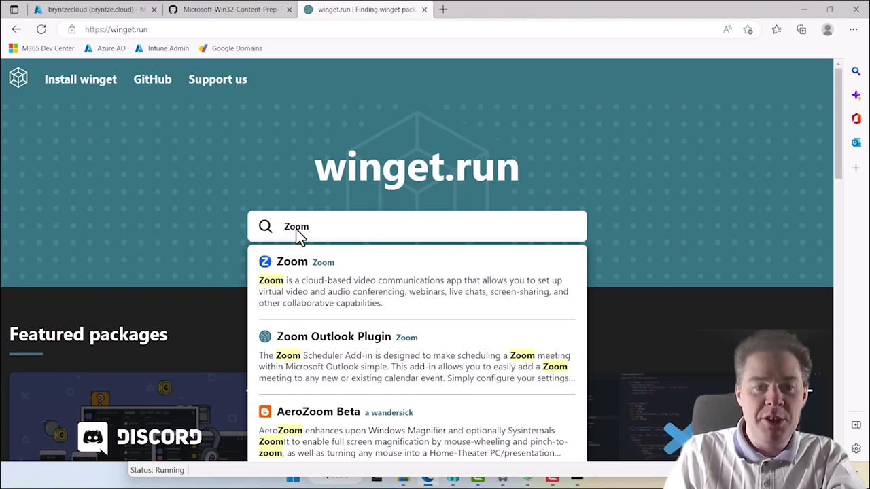
{"action": "key", "text": "Return"}
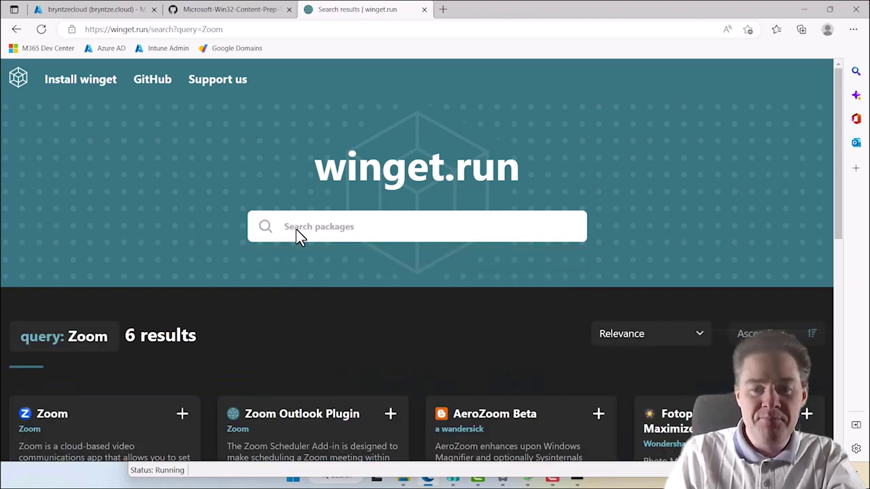
{"action": "scroll", "coordinate": [365, 324], "scroll_direction": "down", "scroll_amount": 3}
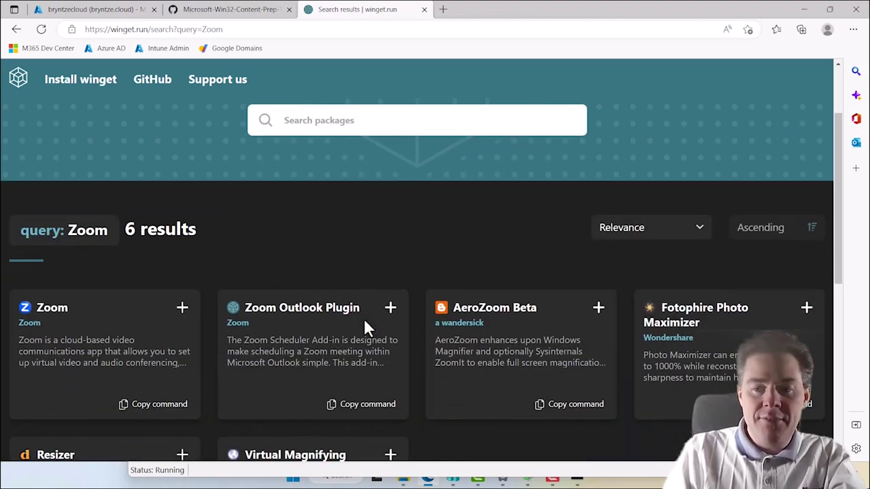
{"action": "scroll", "coordinate": [365, 323], "scroll_direction": "down", "scroll_amount": 1}
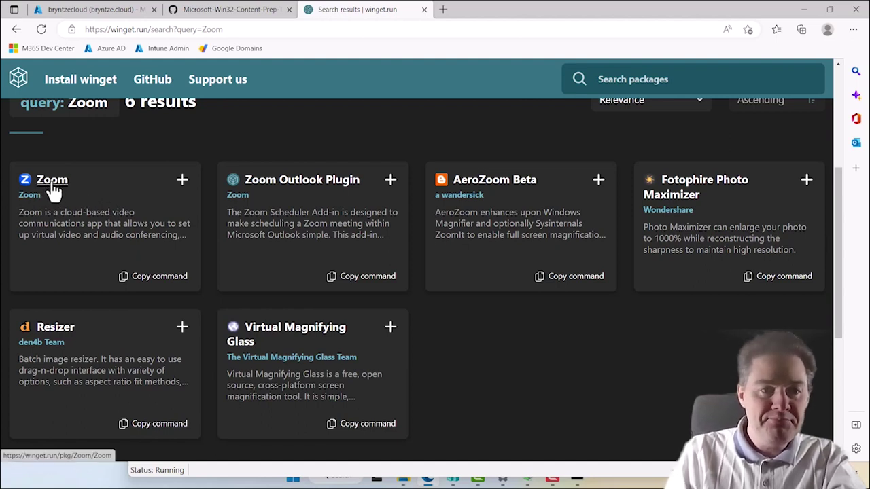
{"action": "left_click", "coordinate": [53, 185]}
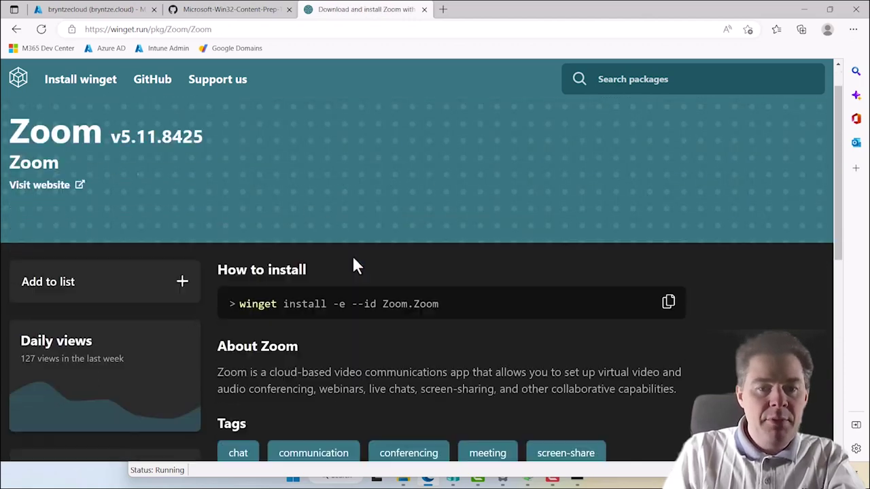
- Review the -e flag and Zoom.Zoom id in the install command, then copy version 5.11.8425
{"action": "scroll", "coordinate": [366, 262], "scroll_direction": "down", "scroll_amount": 1}
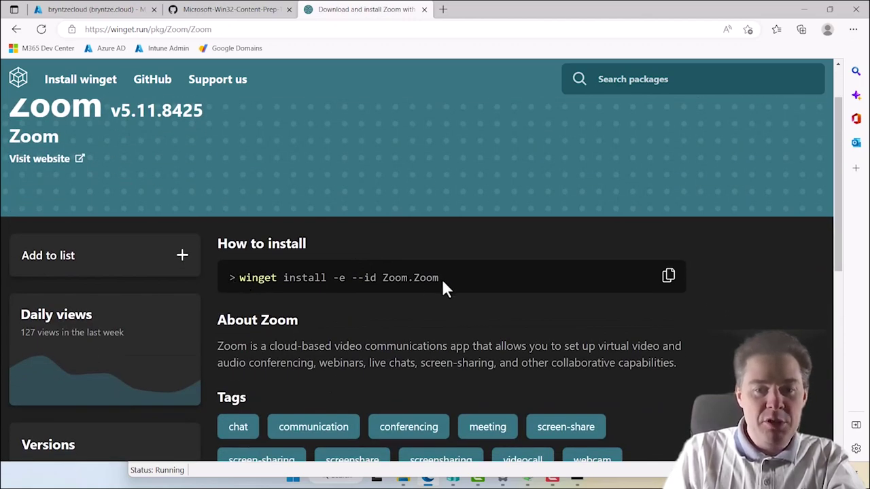
{"action": "left_click_drag", "start_coordinate": [442, 278], "coordinate": [241, 281]}
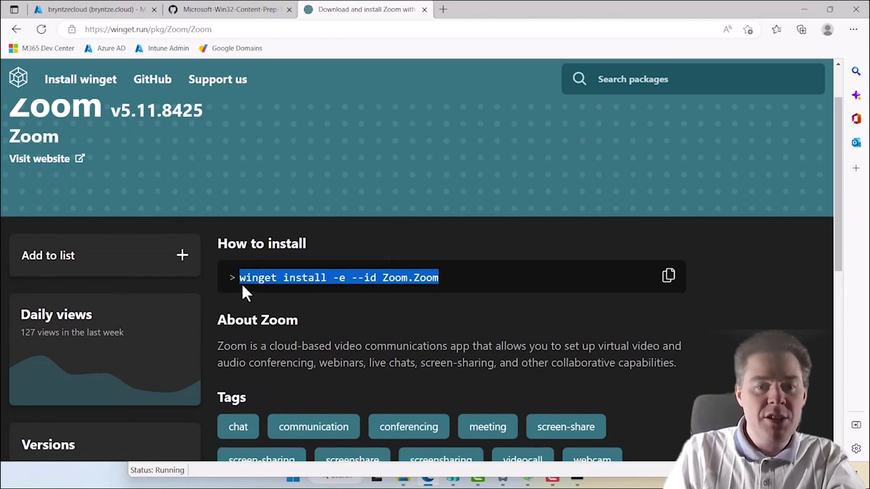
{"action": "left_click", "coordinate": [335, 286]}
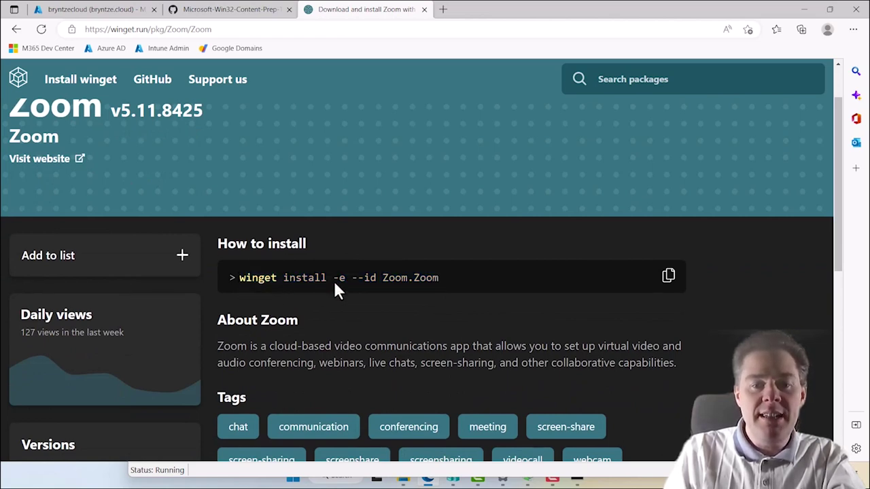
{"action": "left_click_drag", "start_coordinate": [334, 279], "coordinate": [344, 281]}
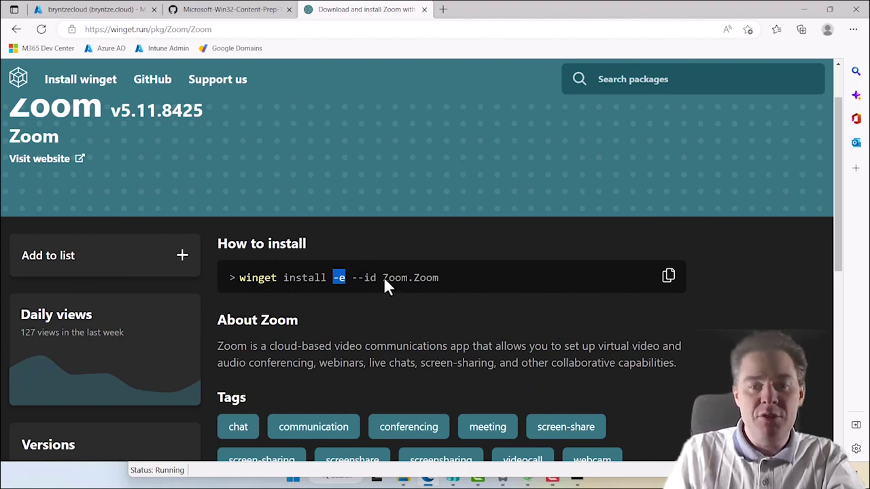
{"action": "left_click_drag", "start_coordinate": [383, 280], "coordinate": [426, 279]}
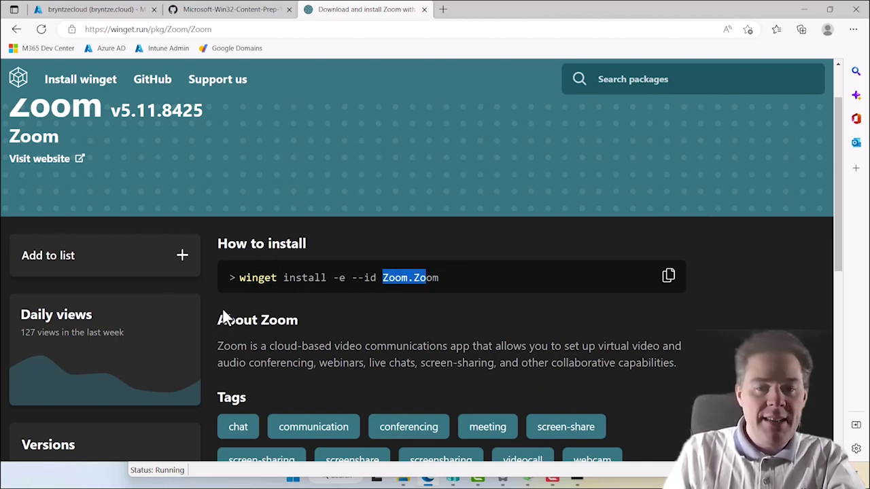
{"action": "scroll", "coordinate": [252, 322], "scroll_direction": "down", "scroll_amount": 2}
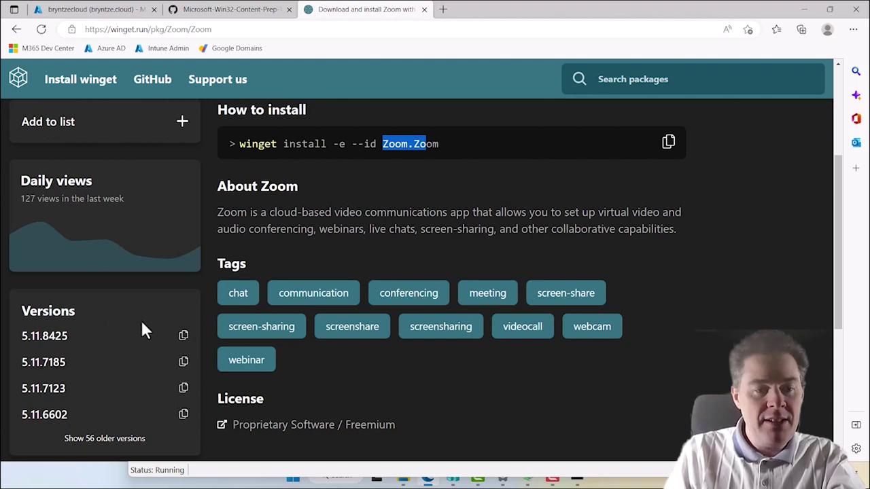
{"action": "left_click", "coordinate": [183, 338]}
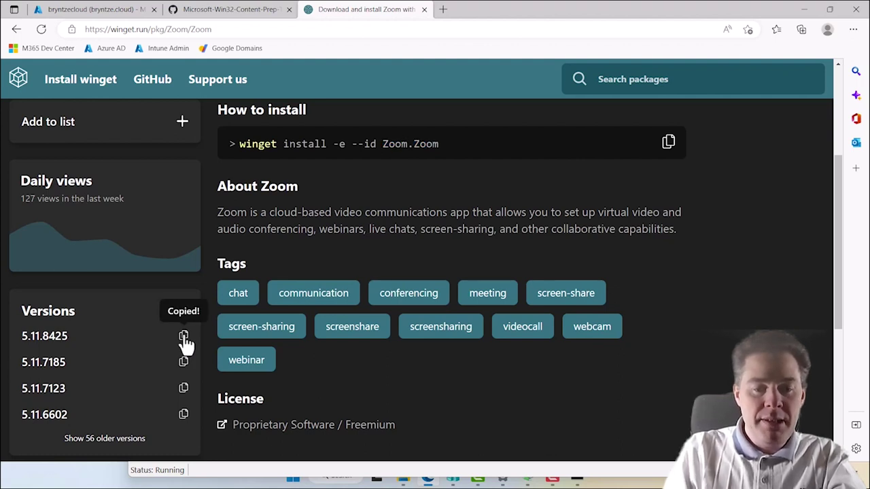
- Open Notepad, paste the copied text, then clear it
{"action": "left_click", "coordinate": [293, 476]}
{"action": "type", "text": "notepad"}
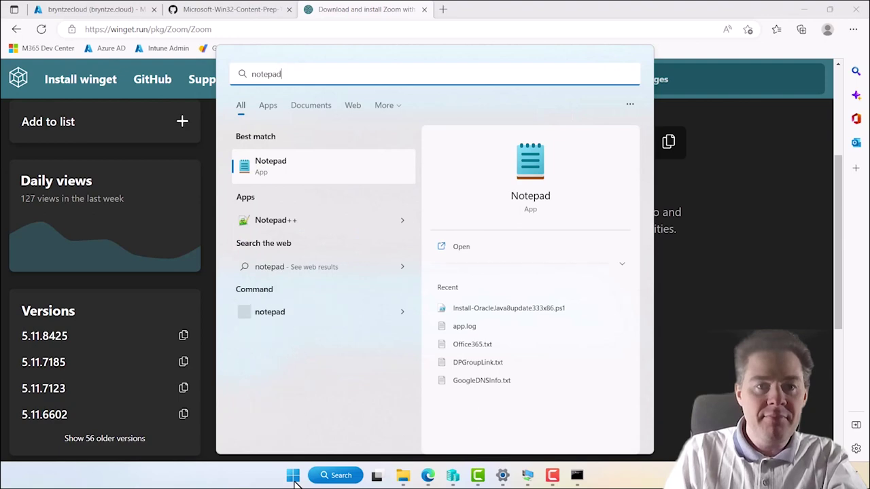
{"action": "left_click", "coordinate": [268, 176]}
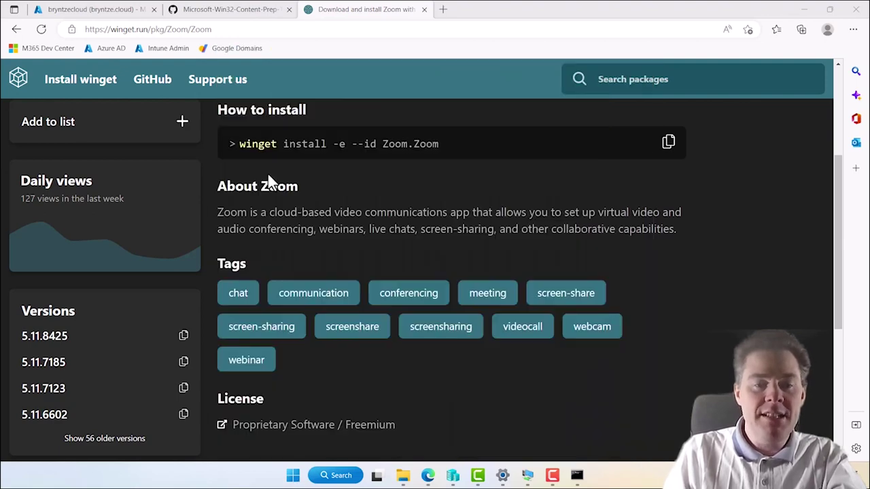
{"action": "key", "text": "ctrl+v"}
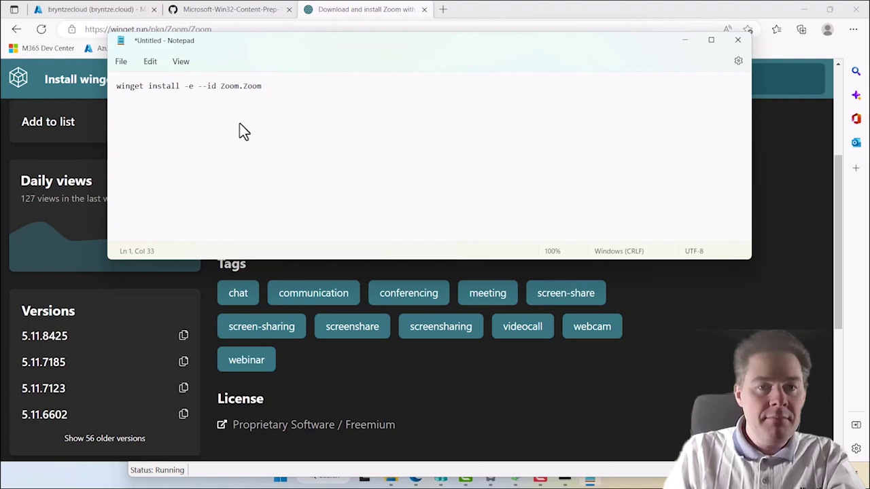
{"action": "left_click", "coordinate": [737, 39]}
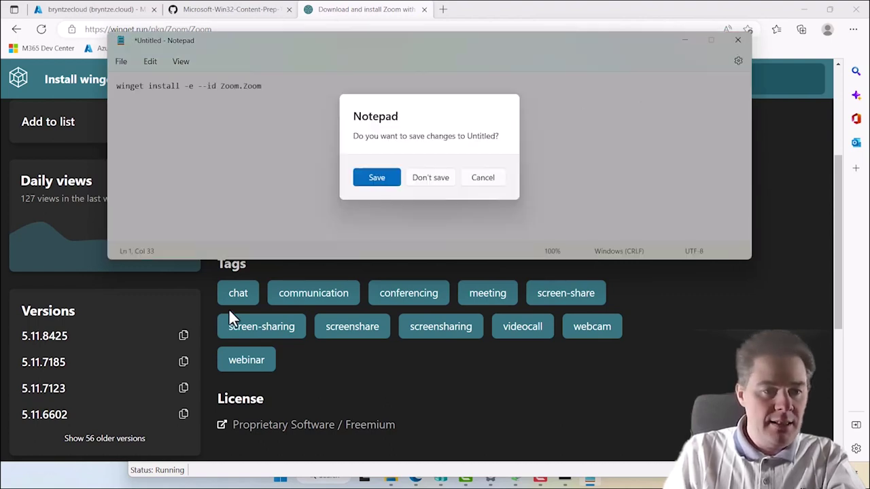
{"action": "left_click", "coordinate": [483, 179]}
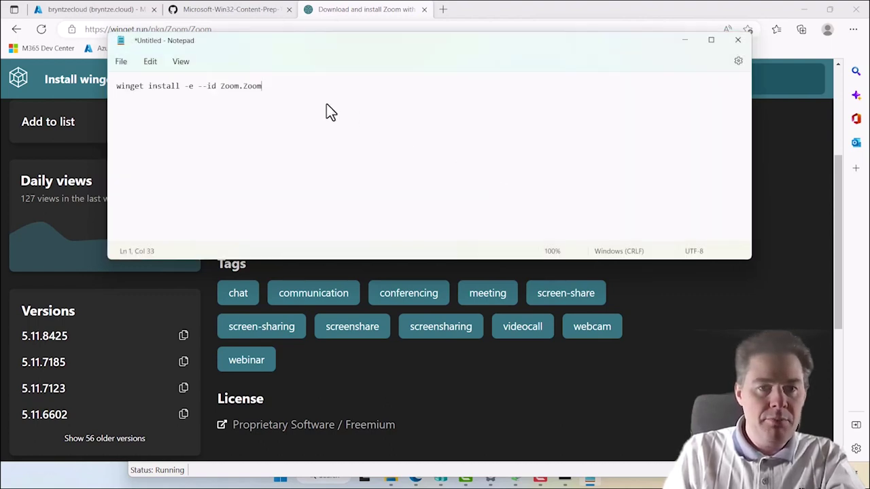
{"action": "key", "text": "ctrl+a"}
{"action": "key", "text": "Delete"}
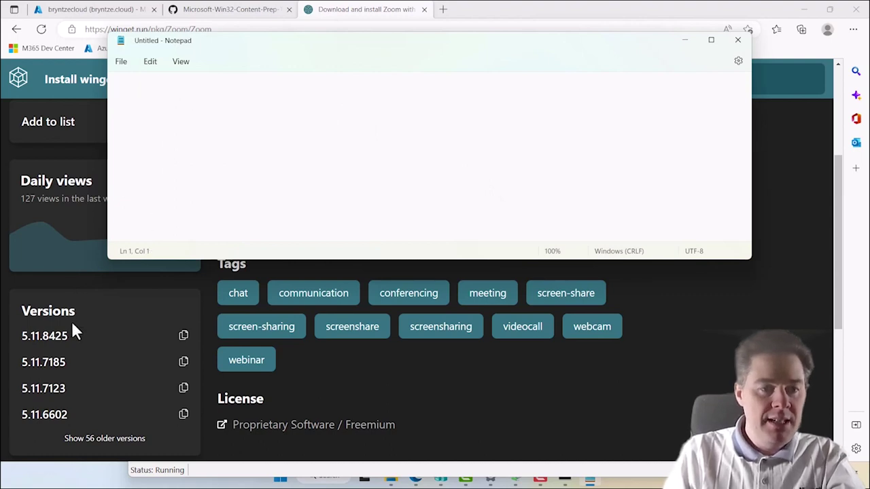
- Copy the Zoom install command from winget.run into Notepad, then clear it again
{"action": "left_click", "coordinate": [185, 338]}
{"action": "left_click", "coordinate": [184, 337]}
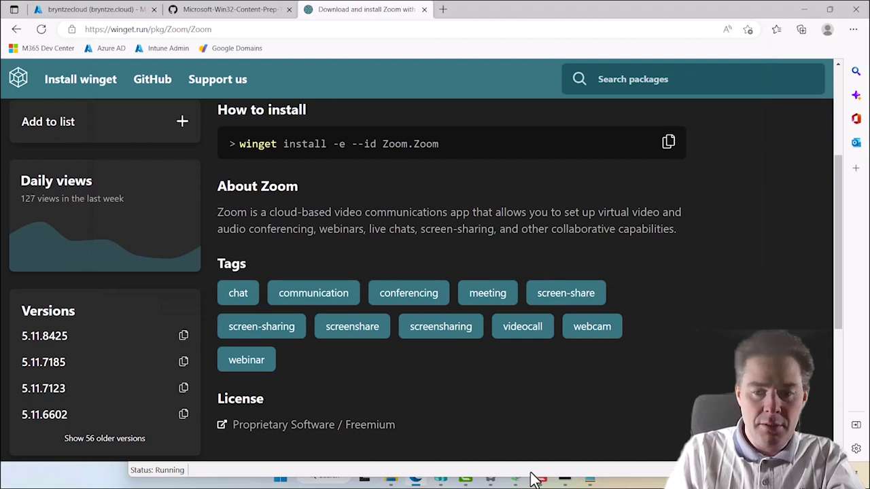
{"action": "left_click", "coordinate": [590, 477]}
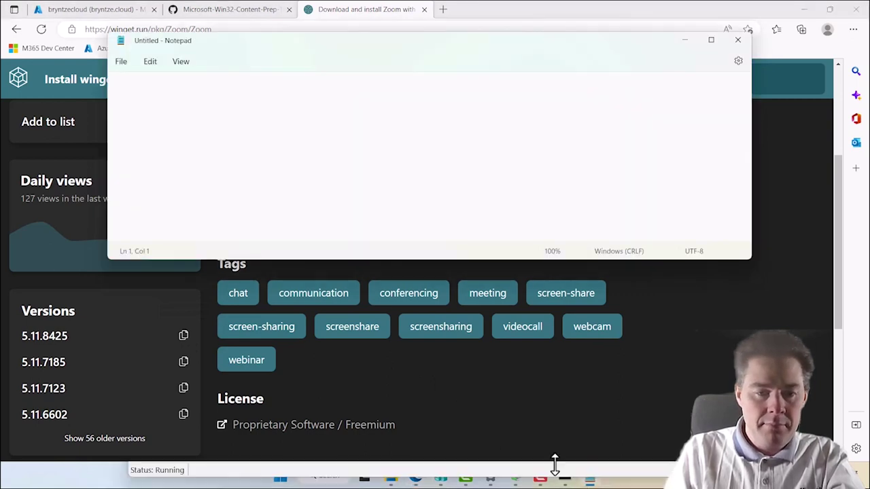
{"action": "key", "text": "ctrl+v"}
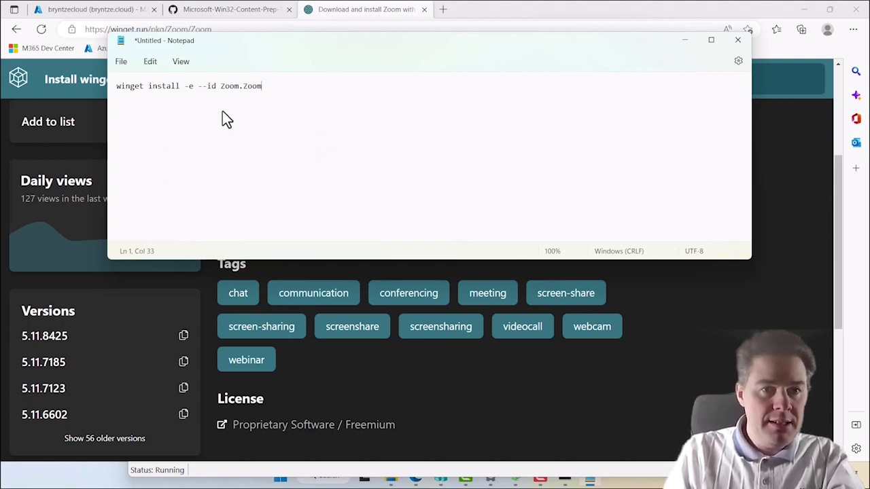
{"action": "key", "text": "ctrl+a"}
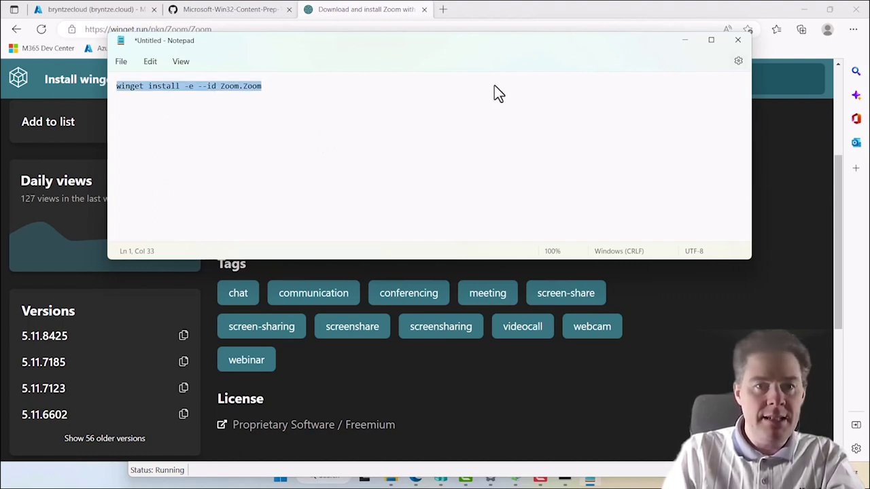
{"action": "key", "text": "BackSpace"}
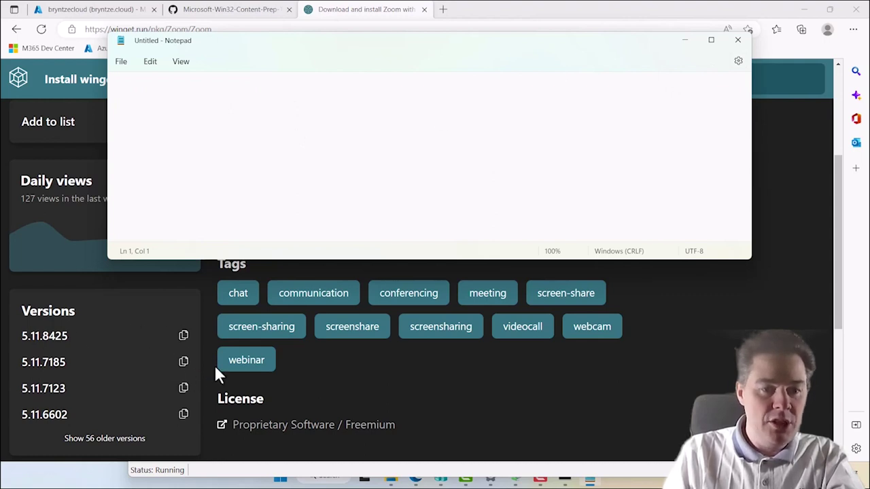
- Paste the 5.11.7185 install command, change its version to 5.11.8425 and select the line
{"action": "left_click", "coordinate": [184, 363]}
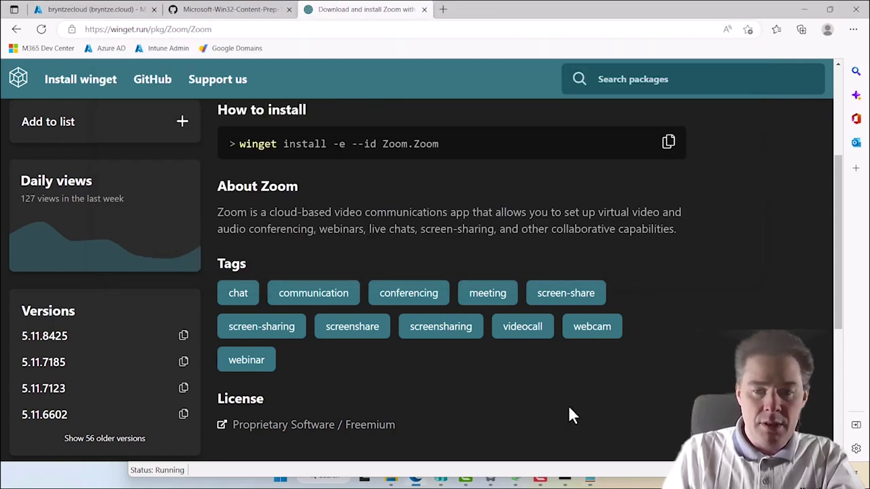
{"action": "left_click", "coordinate": [590, 479]}
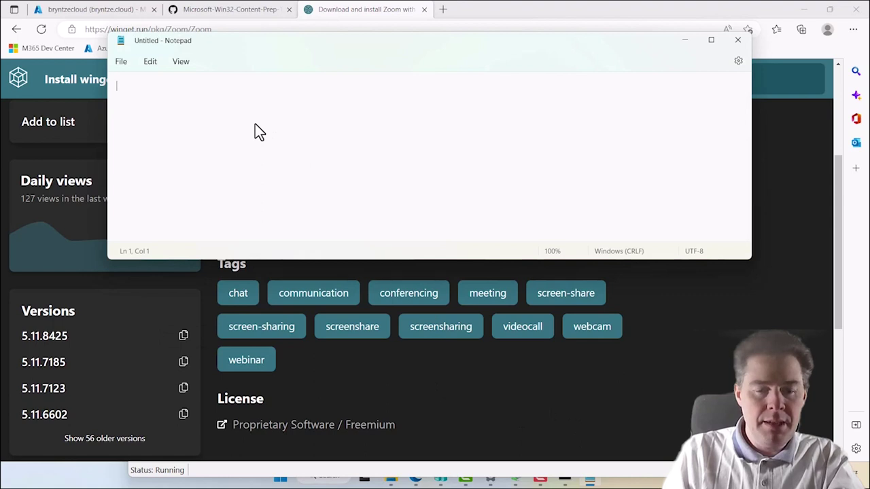
{"action": "key", "text": "ctrl+v"}
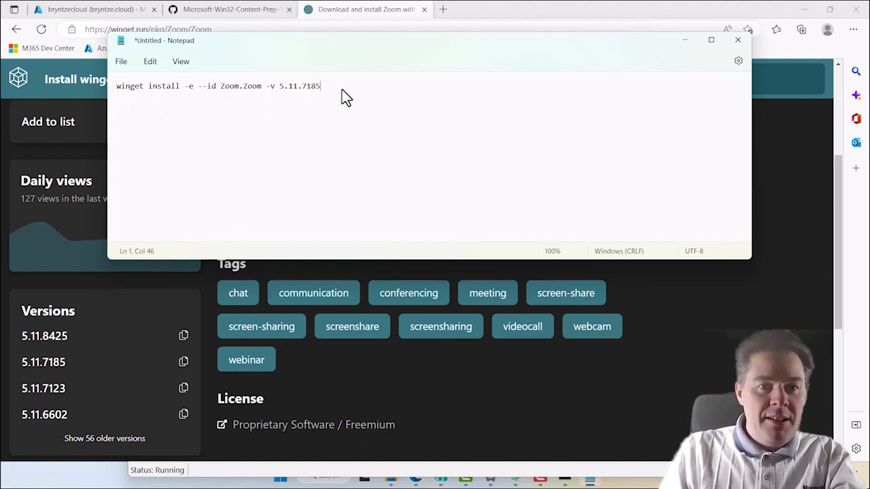
{"action": "key", "text": "BackSpace"}
{"action": "key", "text": "BackSpace"}
{"action": "key", "text": "BackSpace"}
{"action": "key", "text": "BackSpace"}
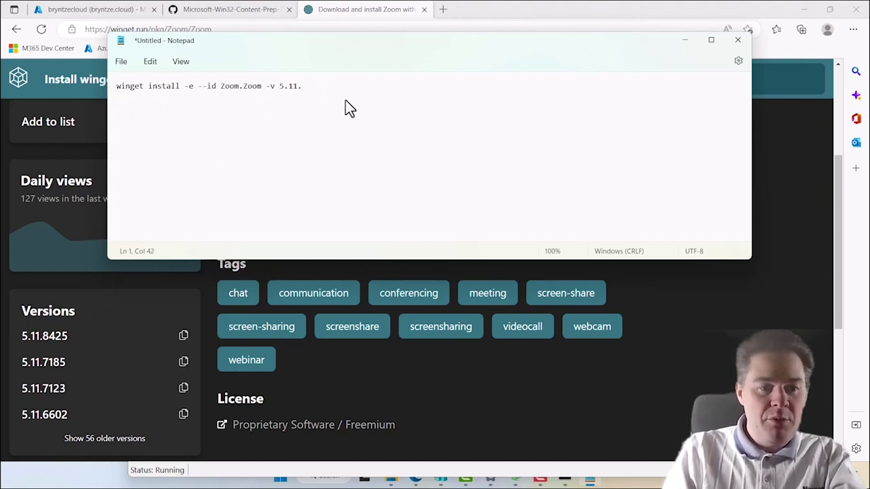
{"action": "type", "text": "84"}
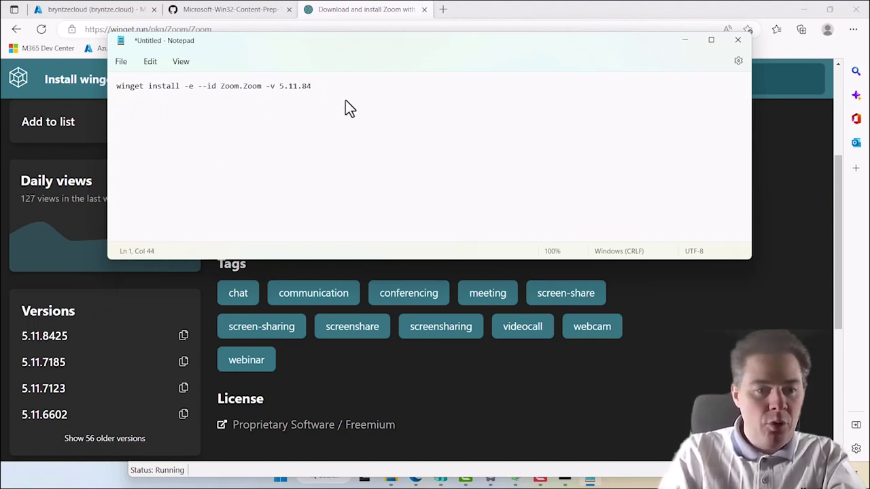
{"action": "type", "text": "25"}
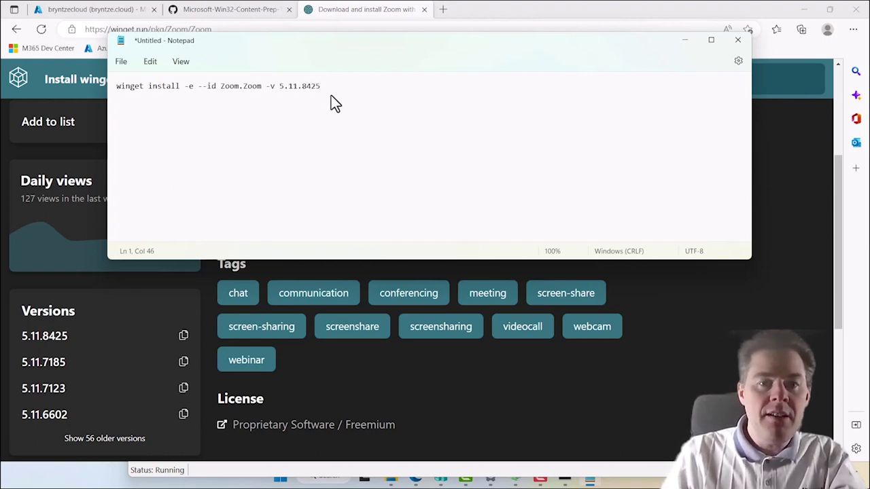
{"action": "left_click_drag", "start_coordinate": [331, 89], "coordinate": [104, 91]}
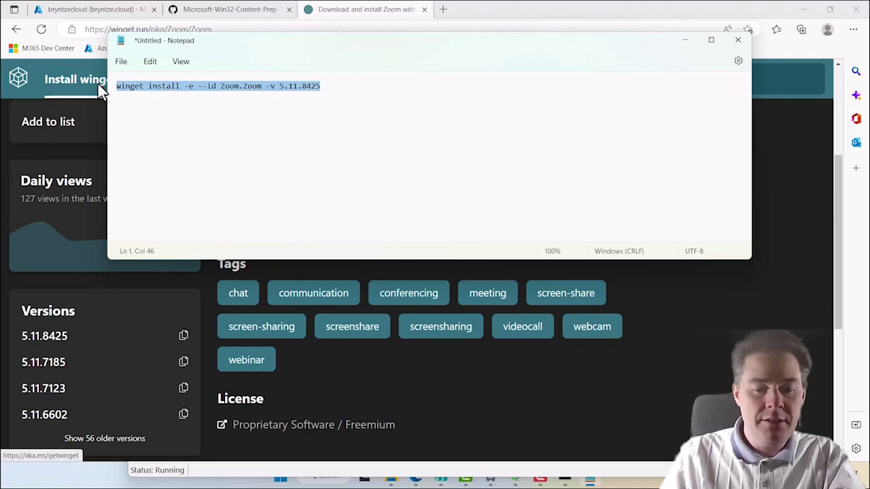
- Paste the install command into the admin Command Prompt, then clear the screen with cls
{"action": "left_click", "coordinate": [564, 479]}
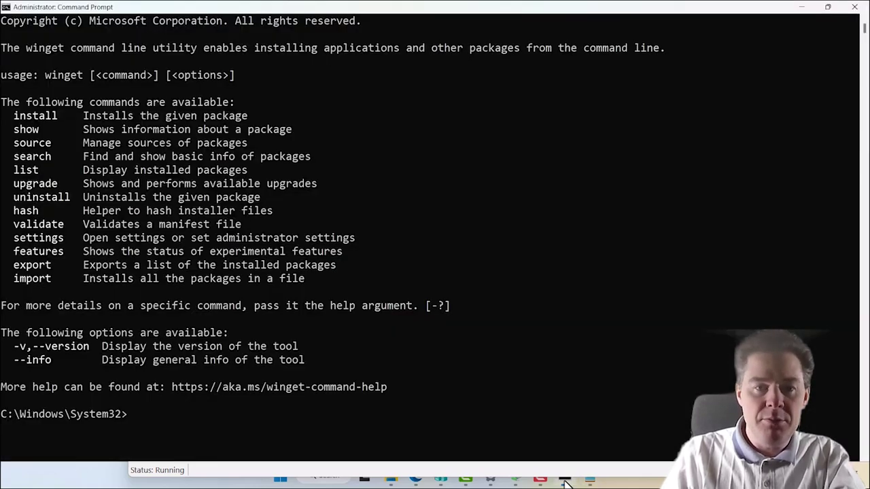
{"action": "key", "text": "ctrl+v"}
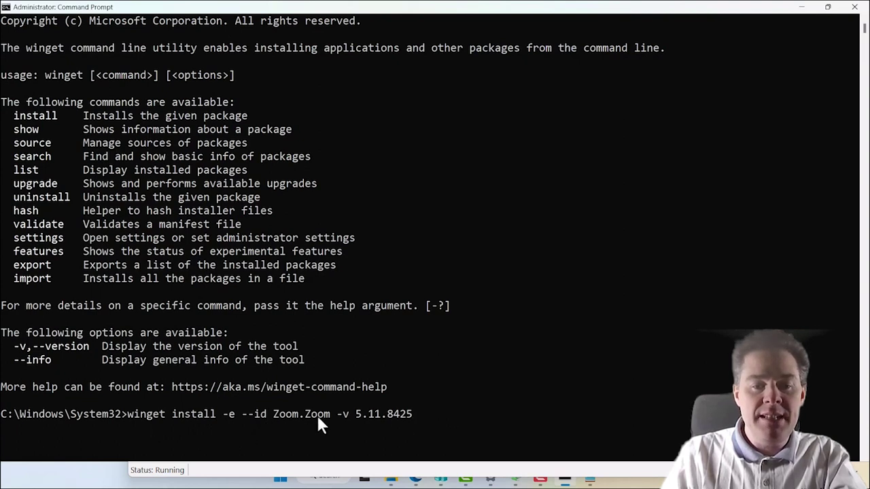
{"action": "left_click_drag", "start_coordinate": [354, 414], "coordinate": [408, 419]}
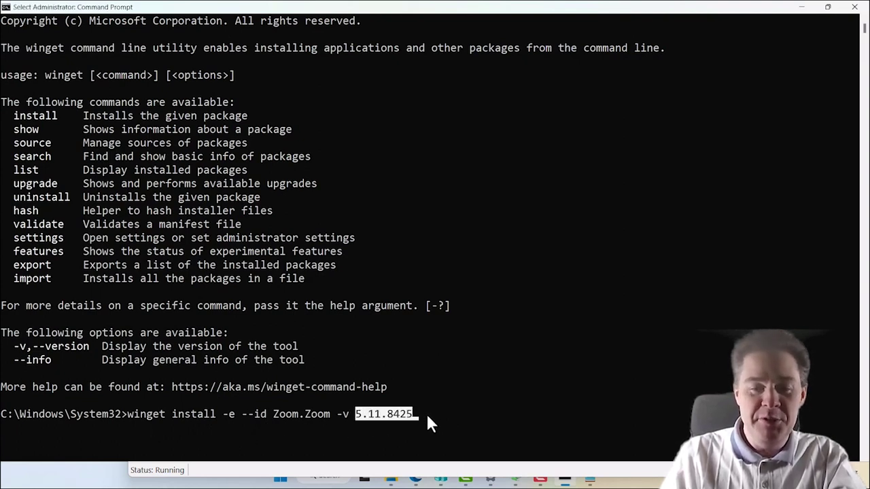
{"action": "left_click", "coordinate": [426, 413]}
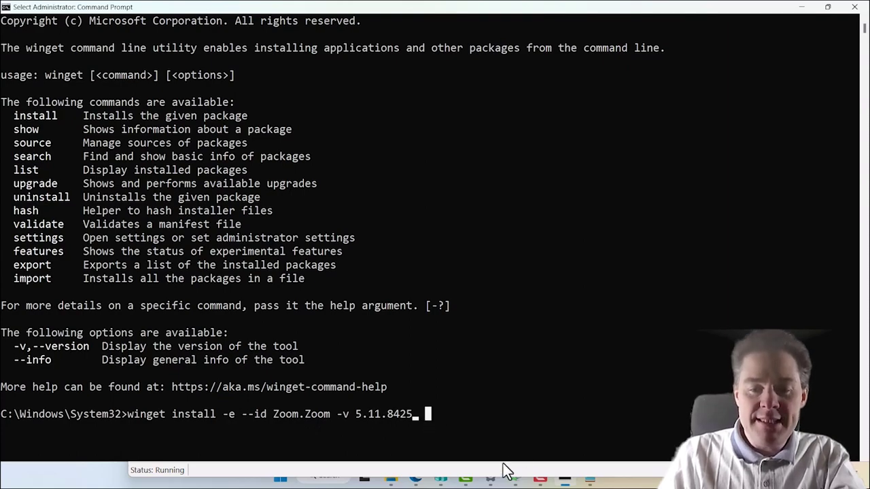
{"action": "mouse_move", "coordinate": [480, 467]}
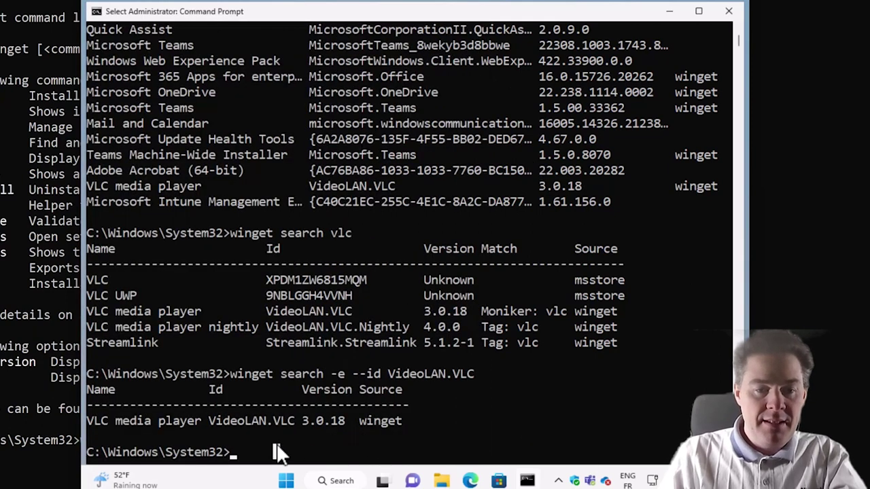
{"action": "left_click", "coordinate": [278, 453]}
{"action": "type", "text": "cls"}
{"action": "key", "text": "Return"}
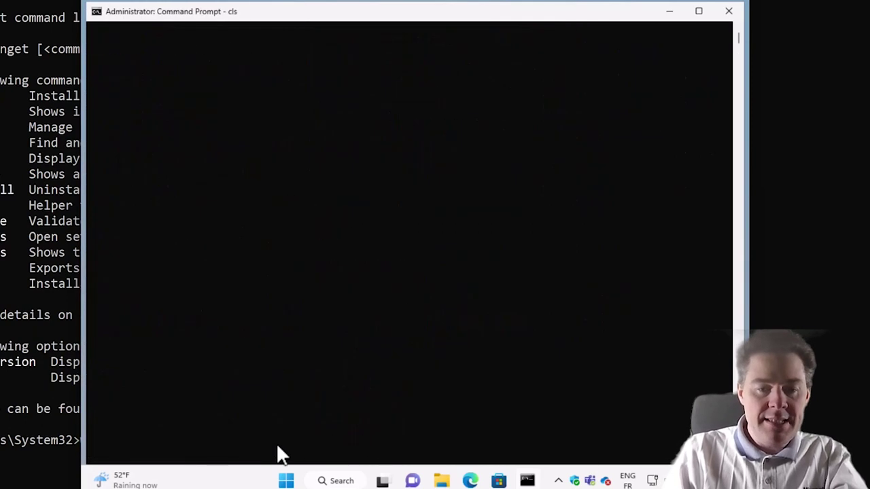
- Run 'winget install -e --id Zoom.Zoom -v 5.11.8425' until Zoom installs successfully
{"action": "mouse_move", "coordinate": [211, 3]}
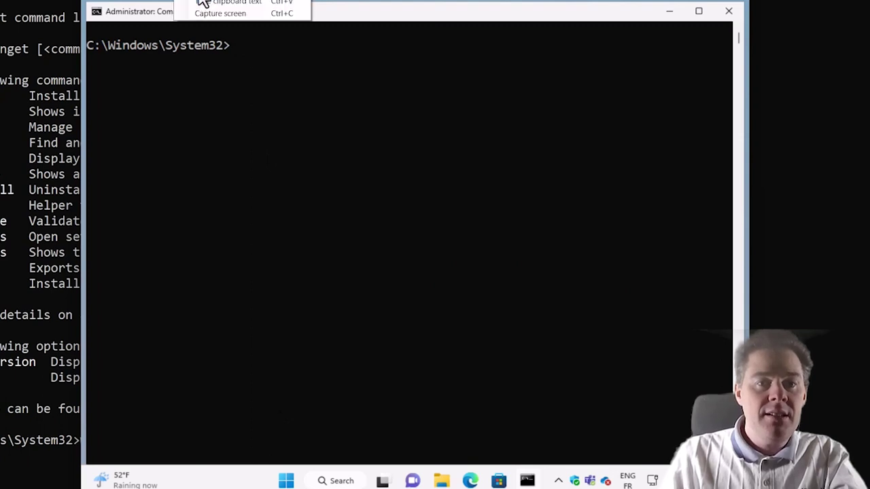
{"action": "left_click", "coordinate": [217, 3]}
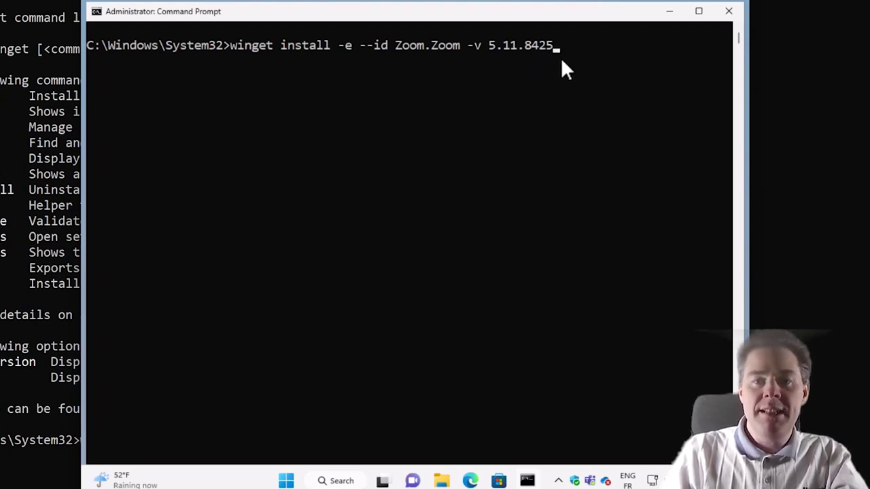
{"action": "key", "text": "Return"}
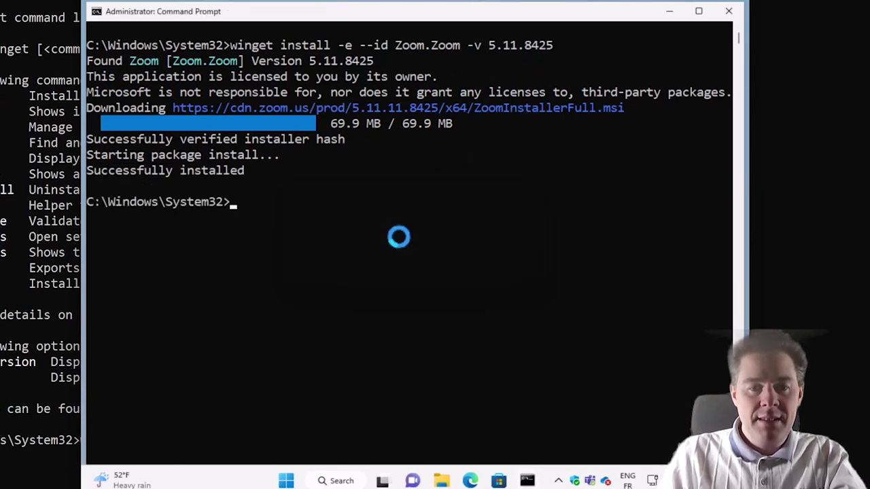
{"action": "left_click", "coordinate": [286, 480]}
- Check that Zoom appears in Windows search, then recall the install command in the console
{"action": "type", "text": "zoom"}
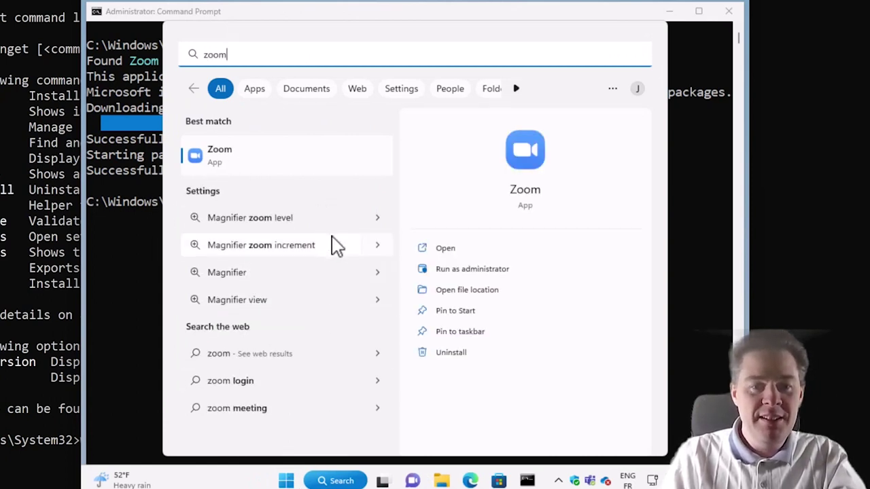
{"action": "left_click", "coordinate": [130, 276]}
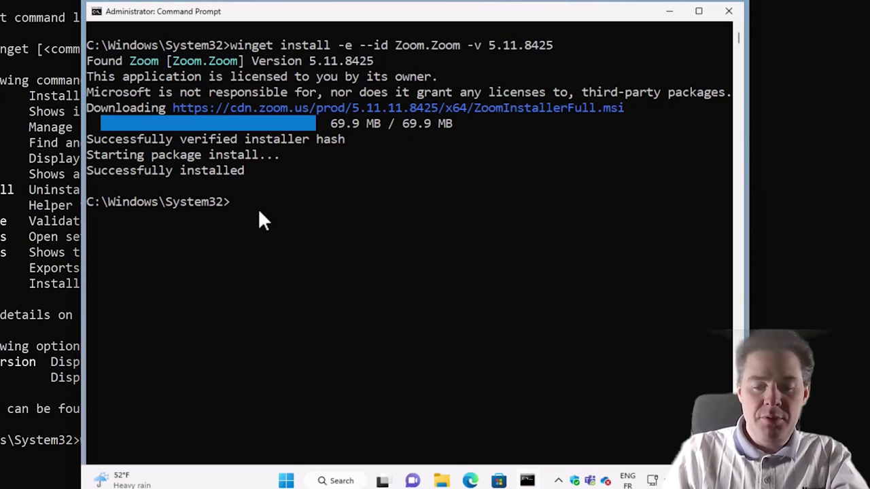
{"action": "key", "text": "Up"}
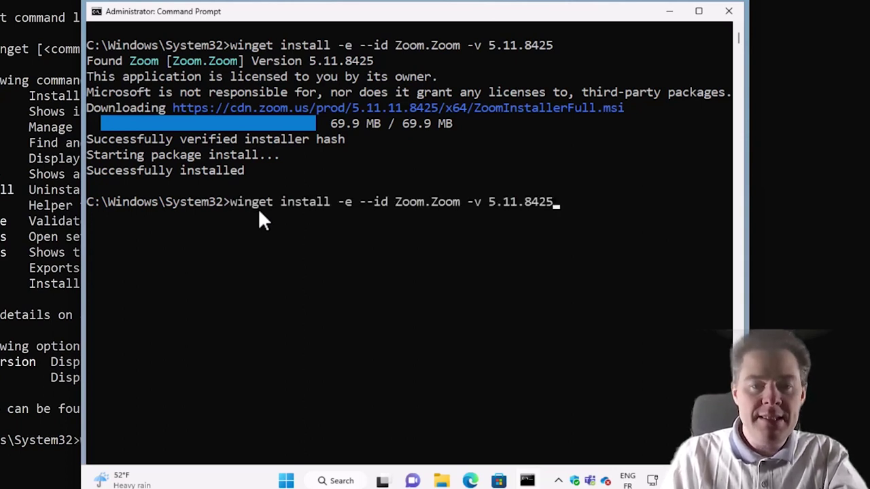
{"action": "key", "text": "Left"}
{"action": "key", "text": "Left"}
{"action": "key", "text": "Left"}
{"action": "key", "text": "Left"}
{"action": "key", "text": "Left"}
{"action": "key", "text": "Left"}
{"action": "key", "text": "Left"}
{"action": "key", "text": "Left"}
{"action": "key", "text": "Left"}
{"action": "key", "text": "Left"}
{"action": "key", "text": "Left"}
{"action": "key", "text": "Left"}
{"action": "key", "text": "Left"}
{"action": "key", "text": "Left"}
{"action": "key", "text": "Left"}
{"action": "key", "text": "Left"}
{"action": "key", "text": "Left"}
{"action": "key", "text": "Left"}
{"action": "key", "text": "Left"}
{"action": "key", "text": "Left"}
{"action": "key", "text": "Left"}
{"action": "key", "text": "Left"}
{"action": "key", "text": "Left"}
{"action": "key", "text": "Left"}
{"action": "key", "text": "Left"}
{"action": "key", "text": "Left"}
{"action": "key", "text": "Left"}
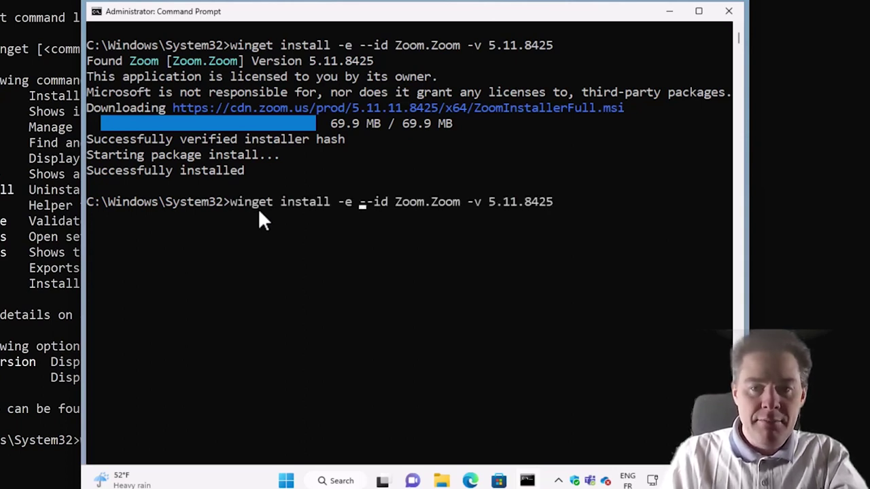
{"action": "key", "text": "Right"}
{"action": "key", "text": "Right"}
{"action": "key", "text": "Right"}
{"action": "key", "text": "Right"}
{"action": "key", "text": "Right"}
{"action": "key", "text": "Right"}
{"action": "key", "text": "Right"}
{"action": "key", "text": "Right"}
{"action": "key", "text": "Right"}
{"action": "key", "text": "Right"}
{"action": "key", "text": "Right"}
{"action": "key", "text": "Right"}
{"action": "key", "text": "Right"}
{"action": "key", "text": "Right"}
{"action": "key", "text": "Right"}
{"action": "key", "text": "Right"}
{"action": "key", "text": "Right"}
{"action": "key", "text": "Right"}
{"action": "key", "text": "Right"}
{"action": "key", "text": "Right"}
{"action": "key", "text": "Right"}
{"action": "key", "text": "Right"}
{"action": "key", "text": "Right"}
{"action": "key", "text": "Right"}
{"action": "key", "text": "Right"}
{"action": "key", "text": "Right"}
{"action": "key", "text": "Right"}
{"action": "key", "text": "Right"}
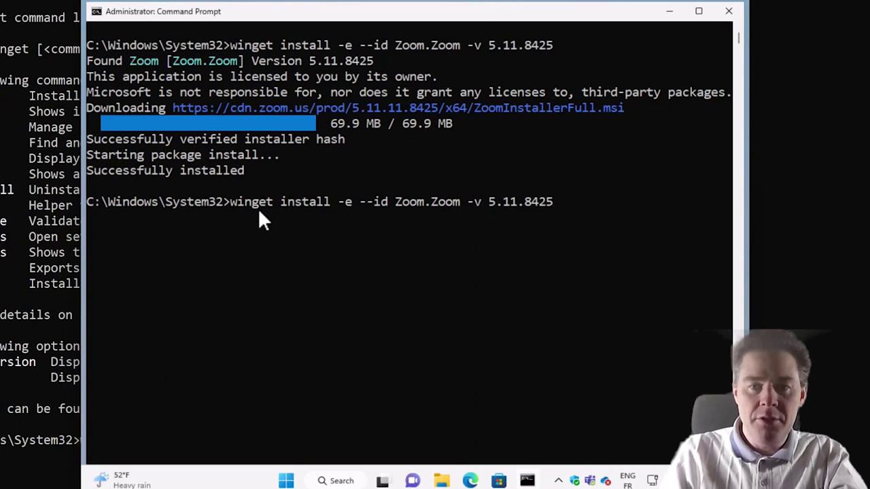
- Edit the command into 'winget uninstall -e --id Zoom.Zoom' and run it to remove Zoom
{"action": "key", "text": "BackSpace"}
{"action": "key", "text": "BackSpace"}
{"action": "key", "text": "BackSpace"}
{"action": "key", "text": "BackSpace"}
{"action": "key", "text": "BackSpace"}
{"action": "key", "text": "BackSpace"}
{"action": "key", "text": "BackSpace"}
{"action": "key", "text": "BackSpace"}
{"action": "key", "text": "BackSpace"}
{"action": "key", "text": "BackSpace"}
{"action": "key", "text": "BackSpace"}
{"action": "key", "text": "BackSpace"}
{"action": "key", "text": "BackSpace"}
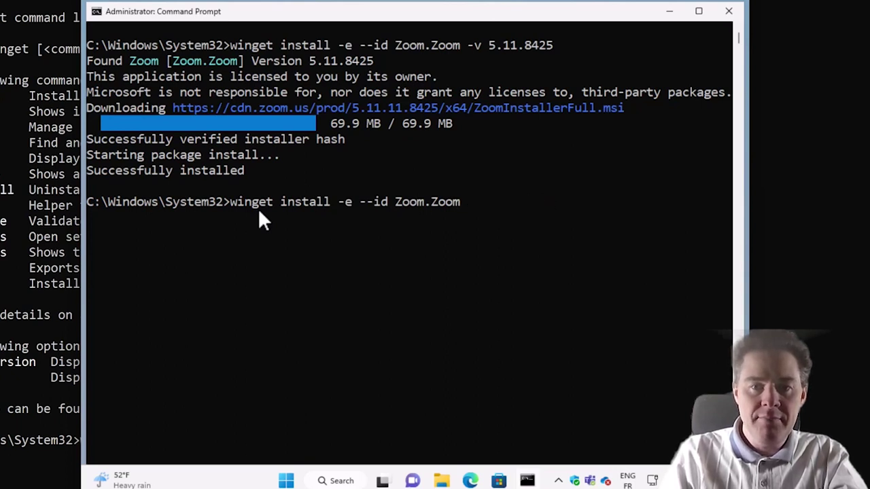
{"action": "key", "text": "Left"}
{"action": "key", "text": "Left"}
{"action": "key", "text": "Left"}
{"action": "key", "text": "Left"}
{"action": "key", "text": "Left"}
{"action": "key", "text": "Left"}
{"action": "key", "text": "Left"}
{"action": "key", "text": "Left"}
{"action": "key", "text": "Left"}
{"action": "key", "text": "Left"}
{"action": "key", "text": "Left"}
{"action": "key", "text": "Left"}
{"action": "key", "text": "Left"}
{"action": "key", "text": "Left"}
{"action": "key", "text": "Left"}
{"action": "key", "text": "Left"}
{"action": "key", "text": "Left"}
{"action": "key", "text": "Left"}
{"action": "key", "text": "Left"}
{"action": "key", "text": "Left"}
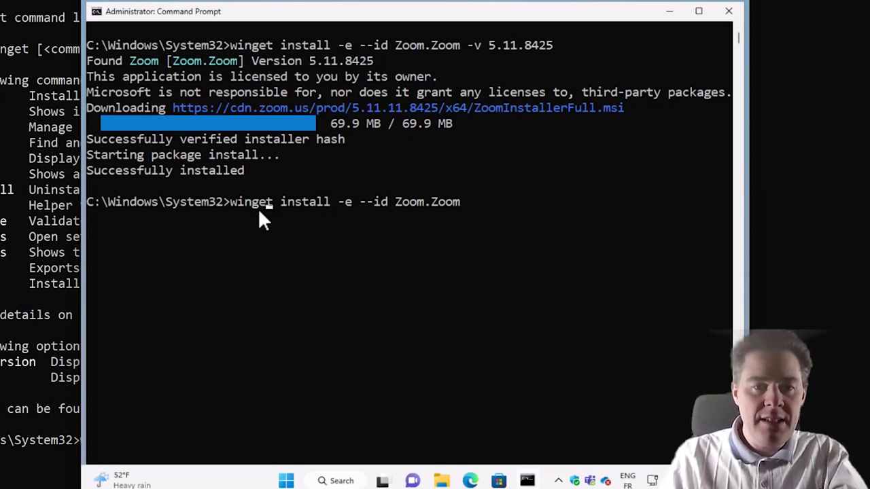
{"action": "key", "text": "Right"}
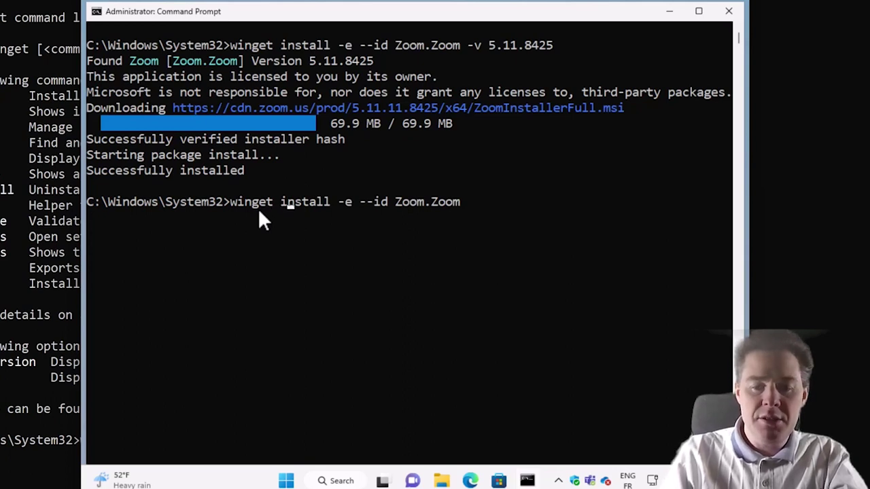
{"action": "key", "text": "Delete"}
{"action": "type", "text": "uni"}
{"action": "key", "text": "Return"}
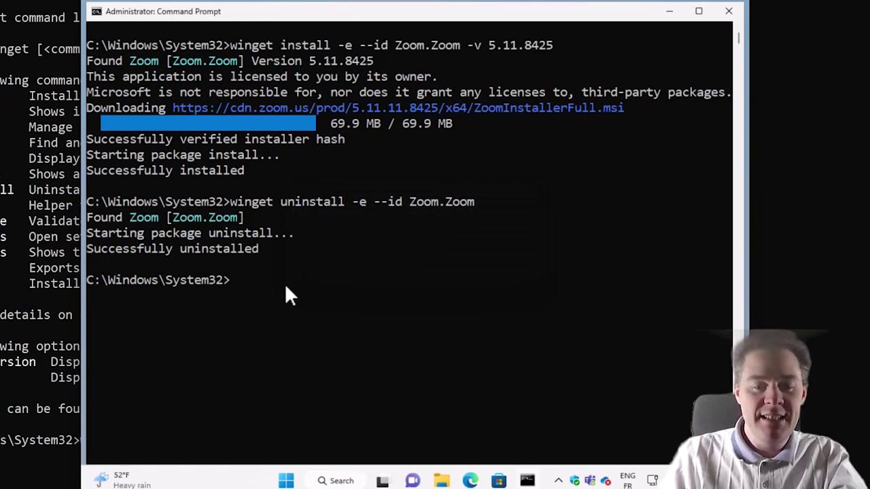
{"action": "type", "text": "winge"}
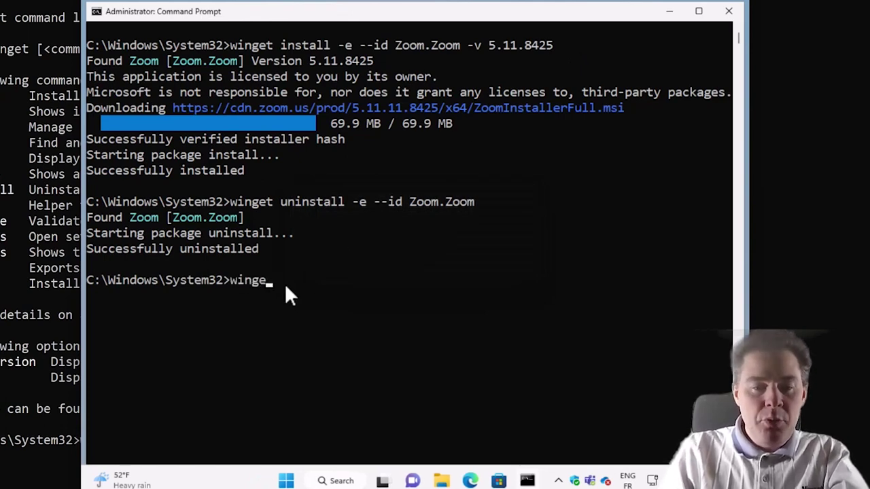
{"action": "type", "text": "t install"}
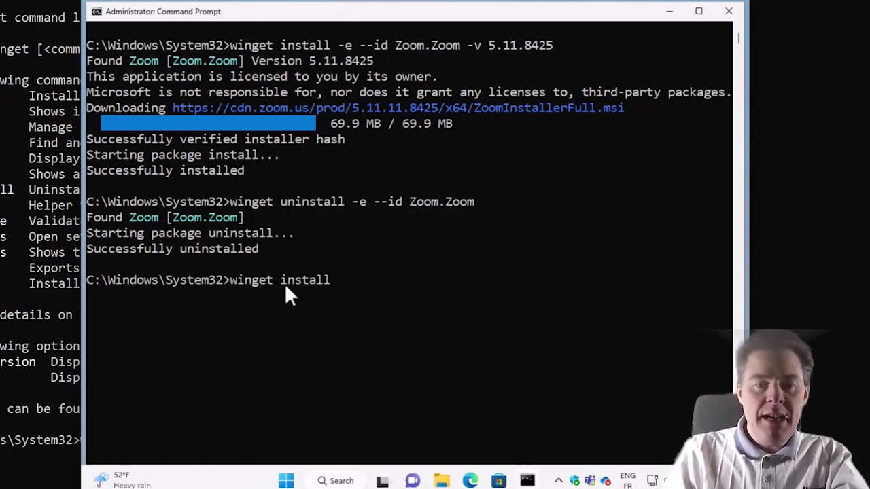
- Print winget install's help and highlight --silent, --accept-package-agreements and --accept-source-agreements
{"action": "key", "text": "Return"}
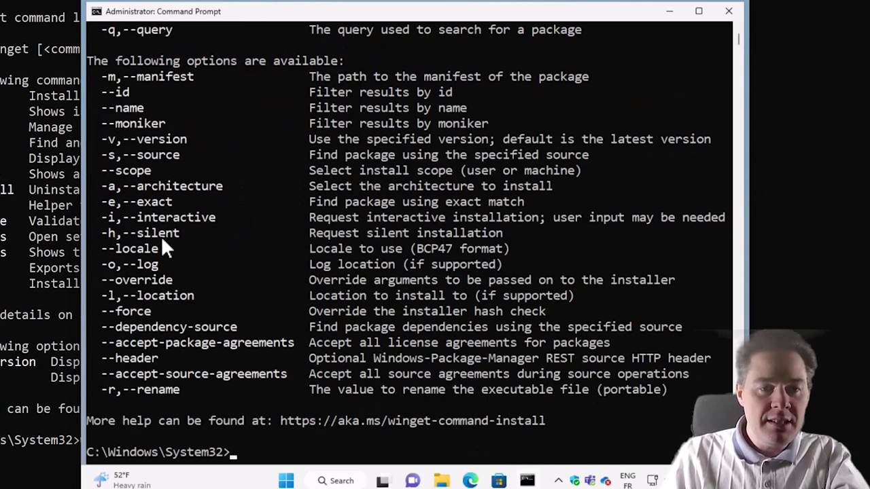
{"action": "left_click_drag", "start_coordinate": [125, 238], "coordinate": [175, 246]}
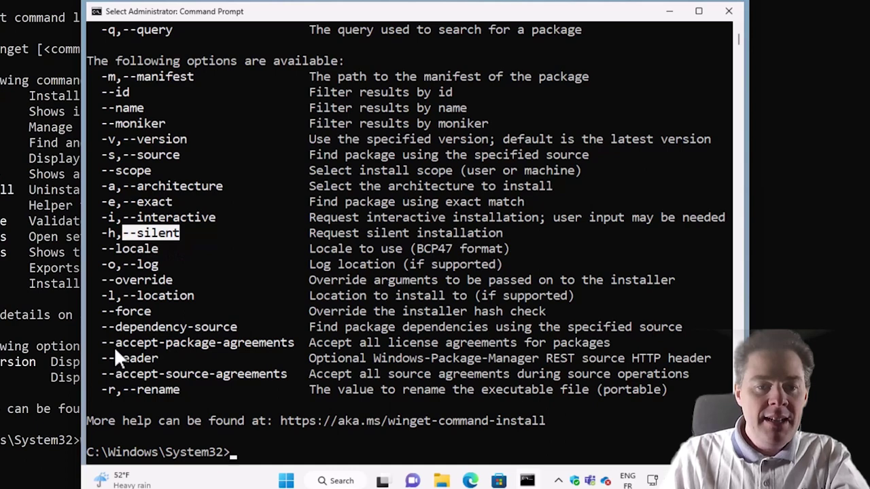
{"action": "left_click_drag", "start_coordinate": [102, 344], "coordinate": [294, 344]}
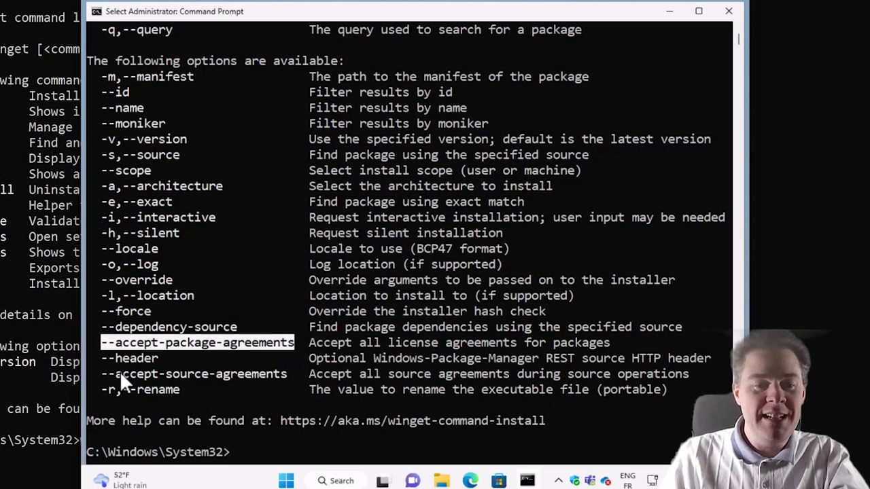
{"action": "left_click_drag", "start_coordinate": [103, 374], "coordinate": [283, 379]}
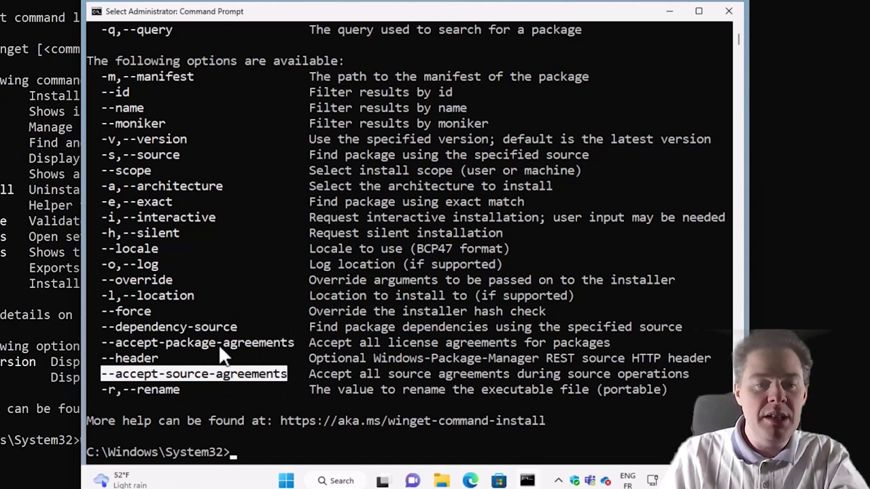
- Highlight the --architecture, --name and --moniker options in the help text
{"action": "left_click", "coordinate": [145, 187]}
{"action": "double_click", "coordinate": [129, 187]}
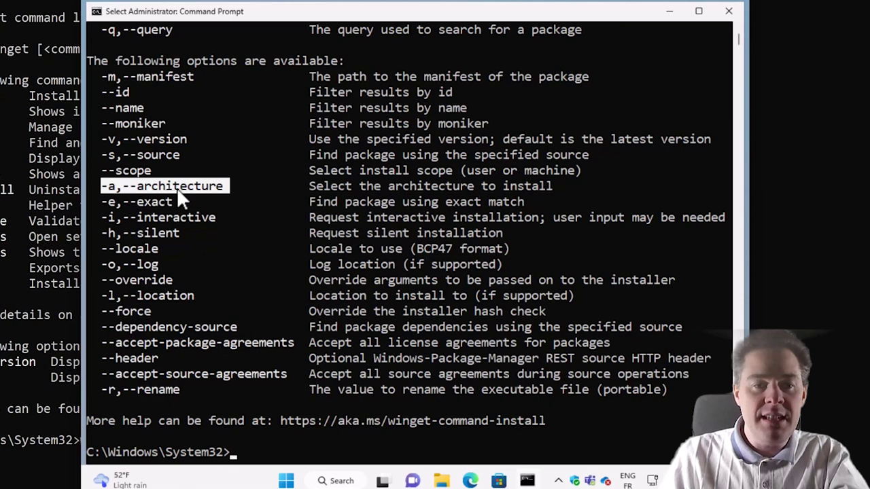
{"action": "left_click", "coordinate": [203, 185]}
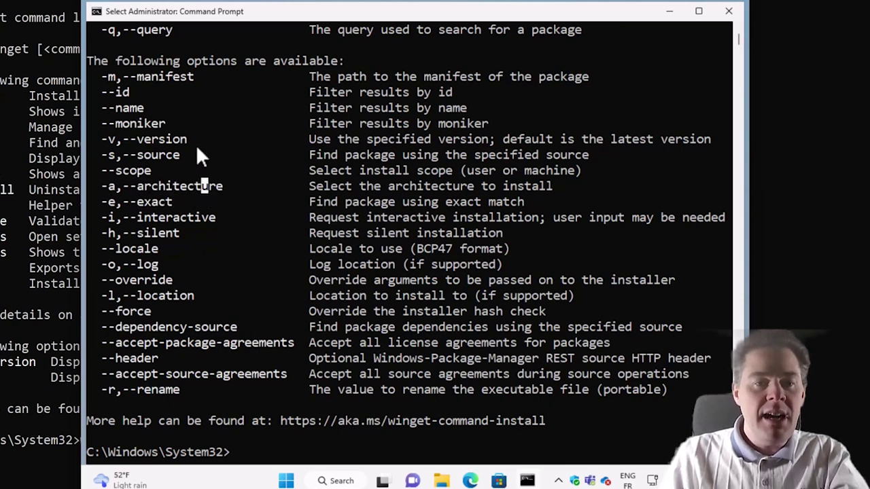
{"action": "left_click", "coordinate": [210, 185]}
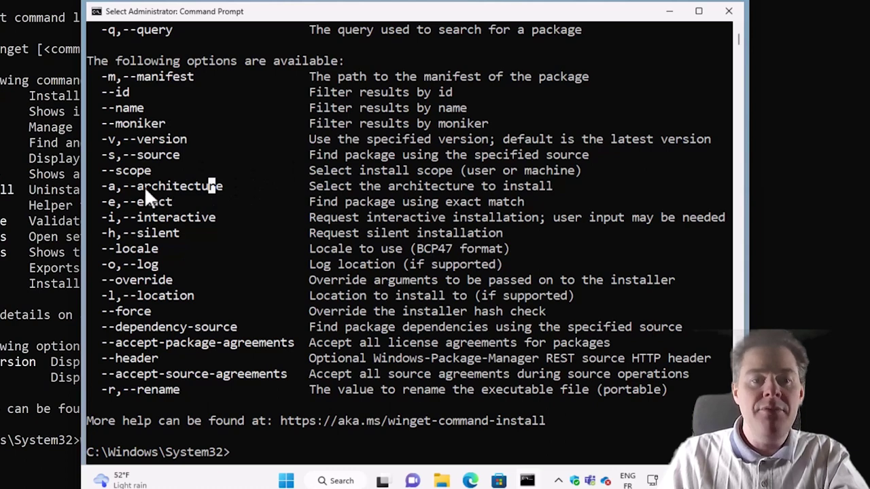
{"action": "left_click_drag", "start_coordinate": [138, 185], "coordinate": [207, 189]}
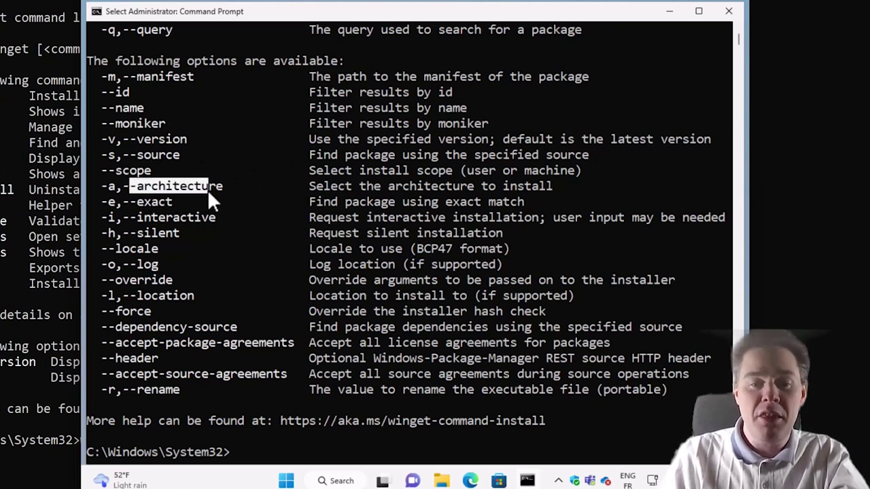
{"action": "left_click", "coordinate": [213, 185]}
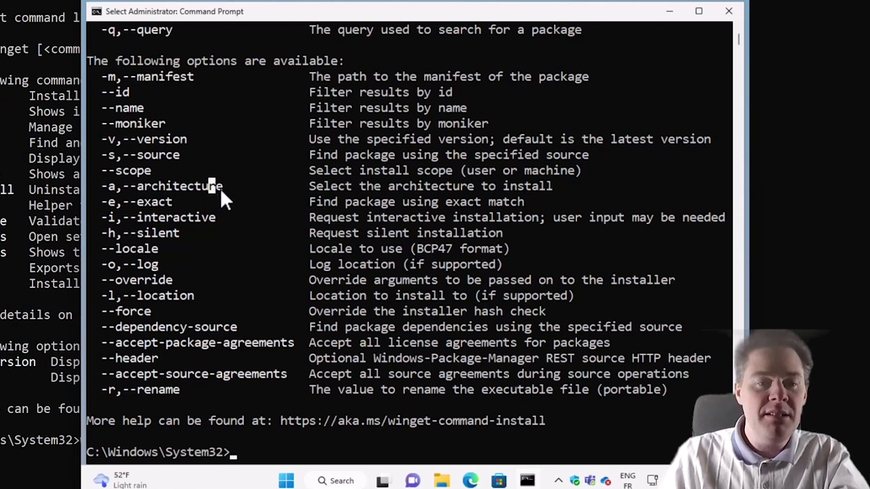
{"action": "left_click_drag", "start_coordinate": [220, 188], "coordinate": [131, 187]}
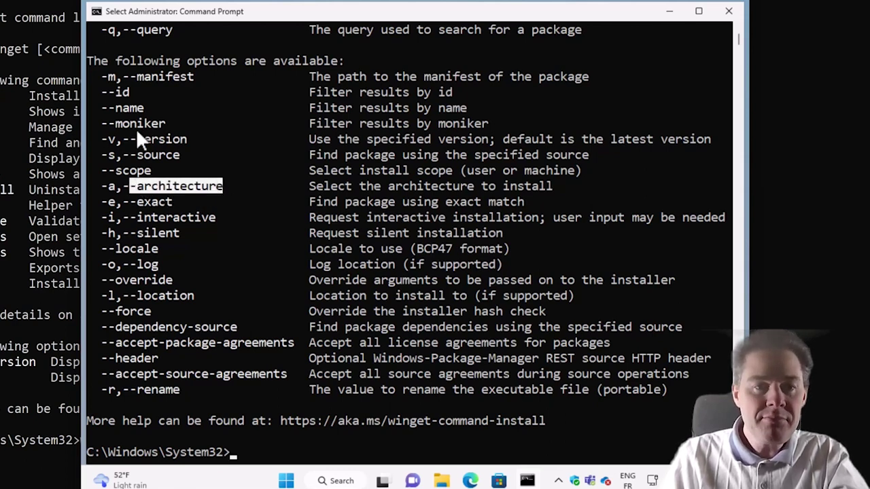
{"action": "left_click", "coordinate": [105, 92]}
{"action": "left_click_drag", "start_coordinate": [112, 92], "coordinate": [134, 111]}
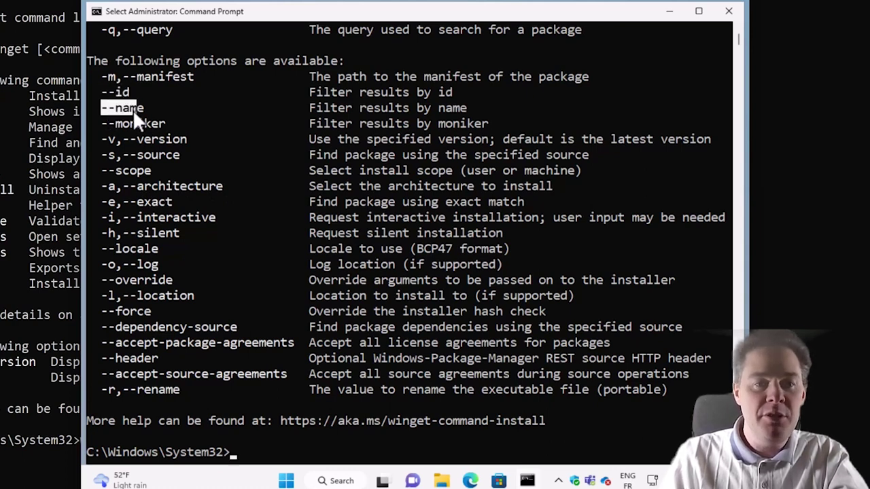
{"action": "left_click", "coordinate": [122, 126]}
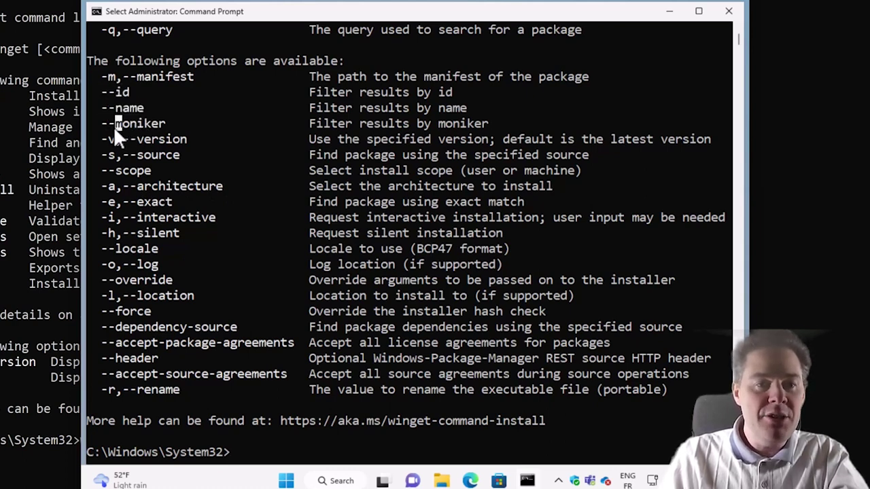
{"action": "left_click_drag", "start_coordinate": [110, 126], "coordinate": [165, 122]}
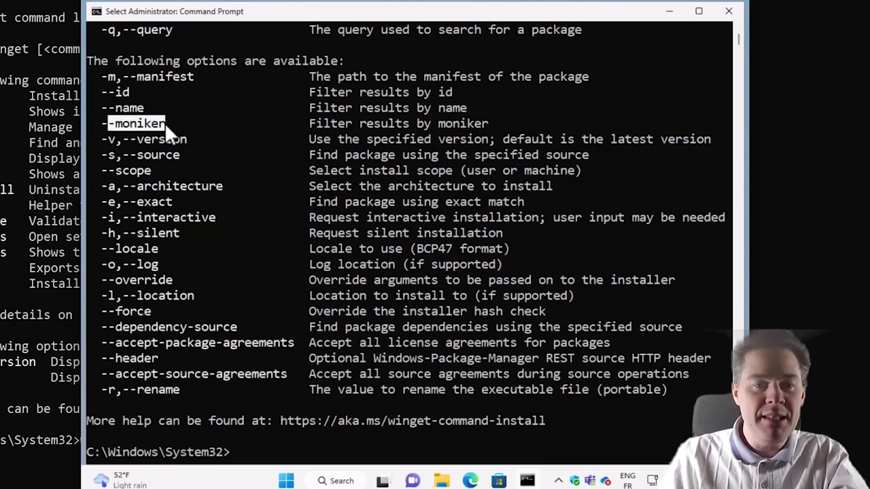
{"action": "left_click", "coordinate": [266, 451]}
- Clear the console with cls, recall the old Zoom uninstall command, then erase it
{"action": "type", "text": "c"}
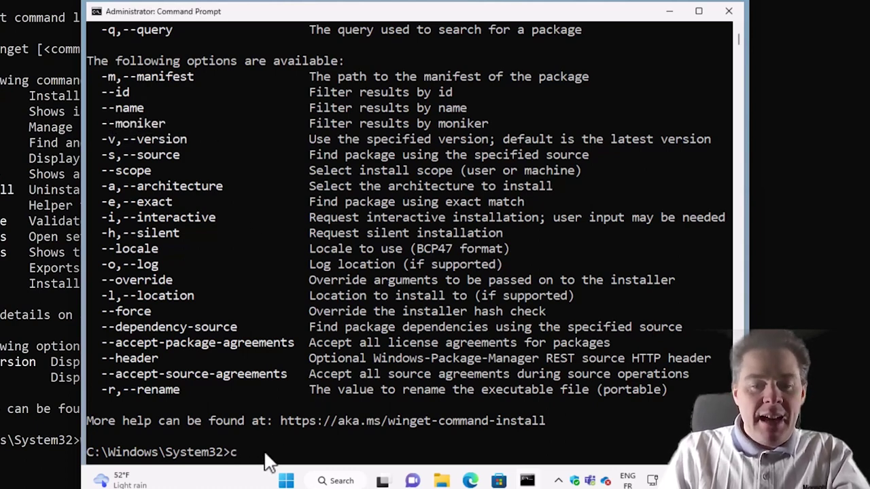
{"action": "type", "text": "ls"}
{"action": "key", "text": "Return"}
{"action": "type", "text": "cls"}
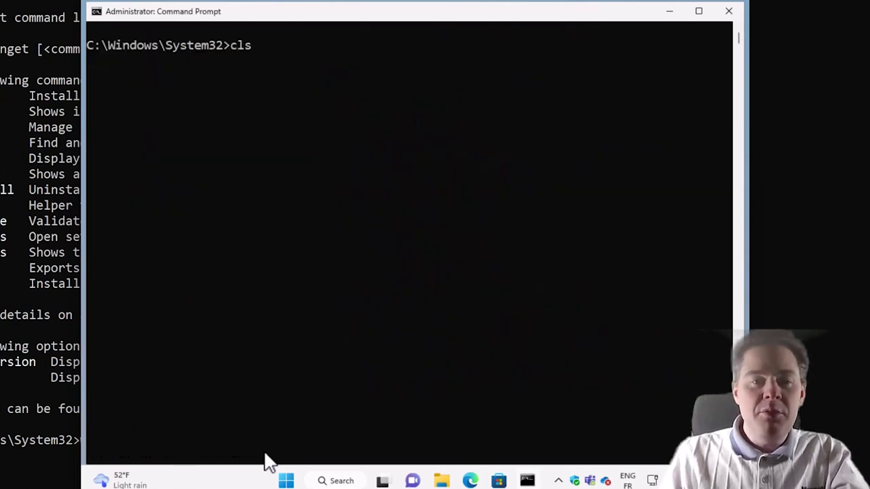
{"action": "key", "text": "Up"}
{"action": "key", "text": "Up"}
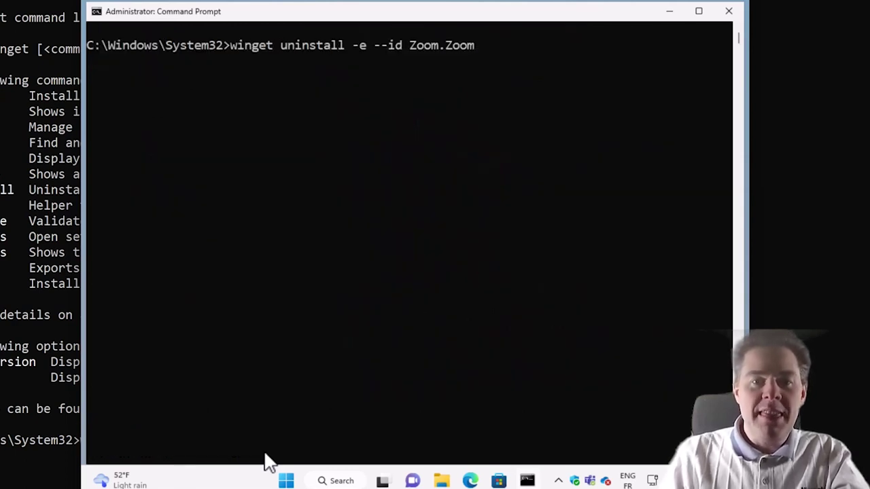
{"action": "left_click_drag", "start_coordinate": [235, 46], "coordinate": [460, 46]}
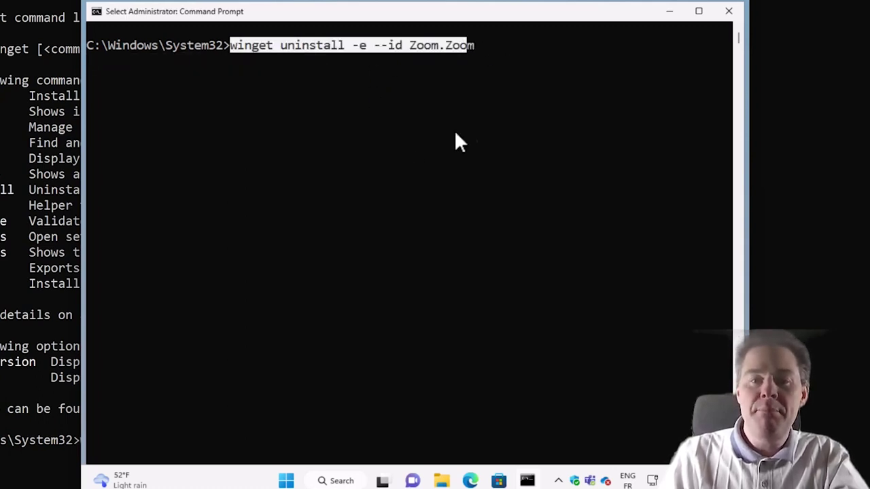
{"action": "left_click", "coordinate": [367, 66]}
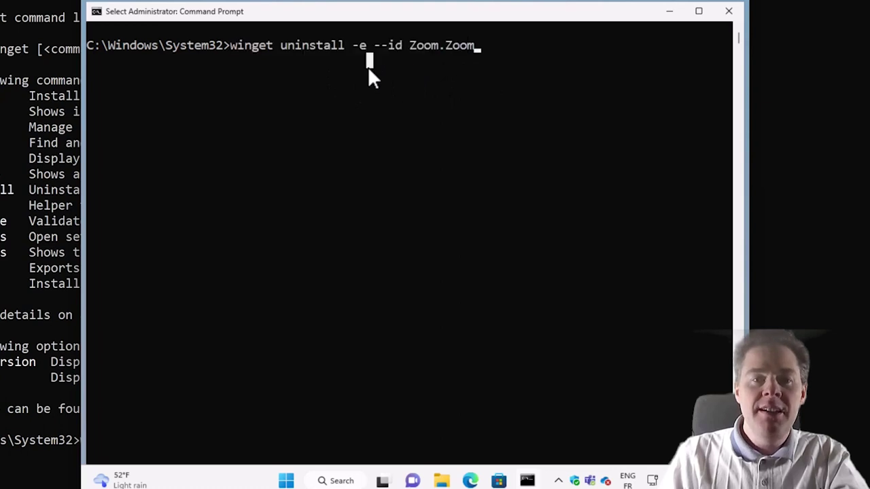
{"action": "left_click", "coordinate": [487, 49]}
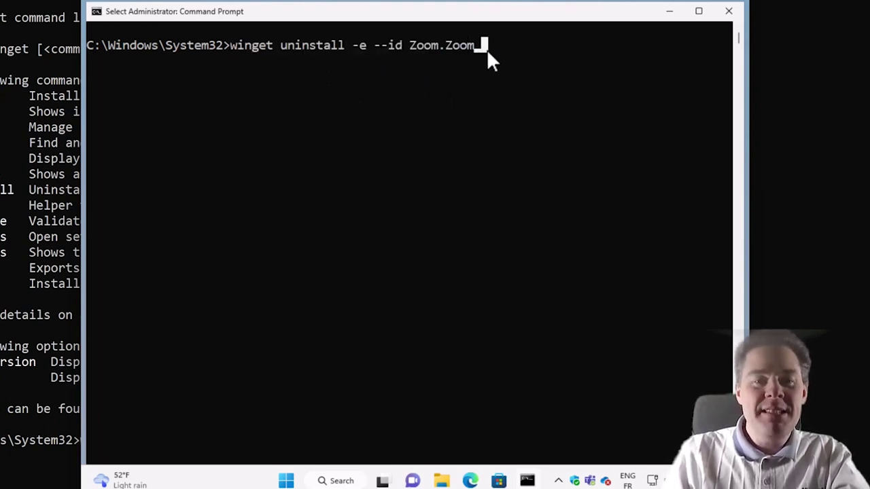
{"action": "key", "text": "Escape"}
{"action": "key", "text": "BackSpace"}
{"action": "key", "text": "BackSpace"}
{"action": "key", "text": "BackSpace"}
{"action": "key", "text": "BackSpace"}
{"action": "key", "text": "BackSpace"}
{"action": "key", "text": "BackSpace"}
{"action": "key", "text": "BackSpace"}
{"action": "key", "text": "BackSpace"}
{"action": "key", "text": "BackSpace"}
{"action": "key", "text": "BackSpace"}
{"action": "key", "text": "BackSpace"}
{"action": "key", "text": "BackSpace"}
{"action": "key", "text": "BackSpace"}
{"action": "key", "text": "BackSpace"}
{"action": "key", "text": "BackSpace"}
{"action": "key", "text": "BackSpace"}
{"action": "key", "text": "BackSpace"}
{"action": "key", "text": "BackSpace"}
{"action": "key", "text": "BackSpace"}
{"action": "key", "text": "BackSpace"}
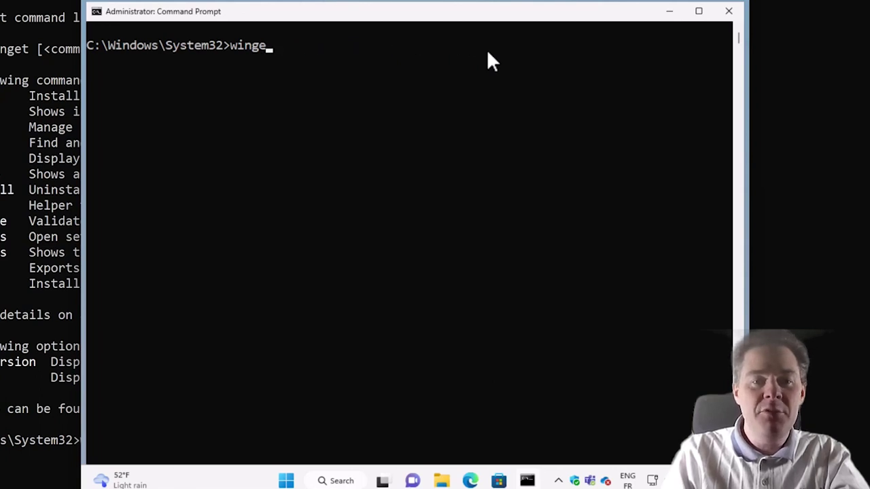
{"action": "key", "text": "BackSpace"}
{"action": "key", "text": "BackSpace"}
{"action": "key", "text": "BackSpace"}
{"action": "key", "text": "BackSpace"}
{"action": "key", "text": "BackSpace"}
- Run whoami and highlight the signed-in Azure AD account it reports
{"action": "type", "text": "w"}
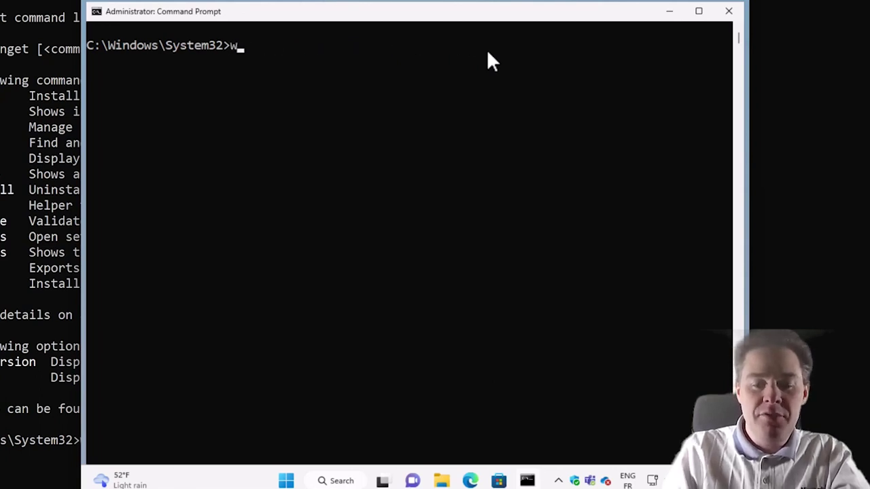
{"action": "type", "text": "hoami"}
{"action": "key", "text": "Return"}
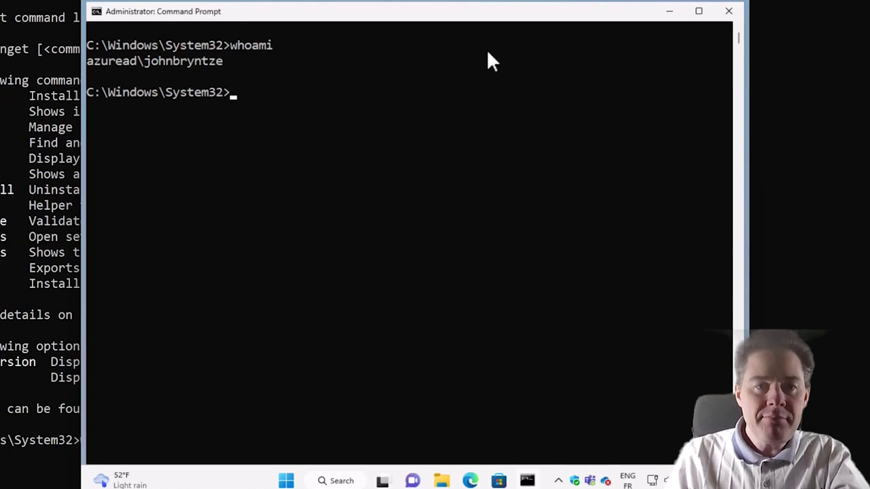
{"action": "left_click_drag", "start_coordinate": [145, 63], "coordinate": [199, 72]}
{"action": "left_click", "coordinate": [181, 62]}
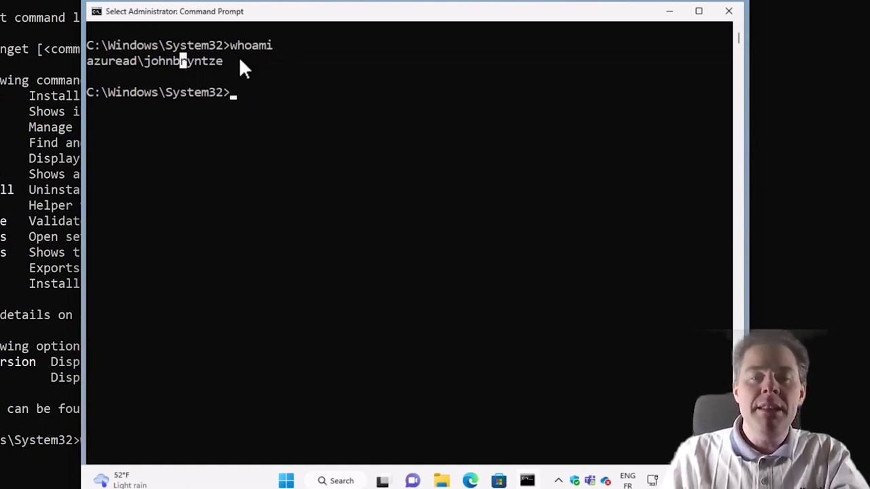
{"action": "left_click", "coordinate": [240, 97]}
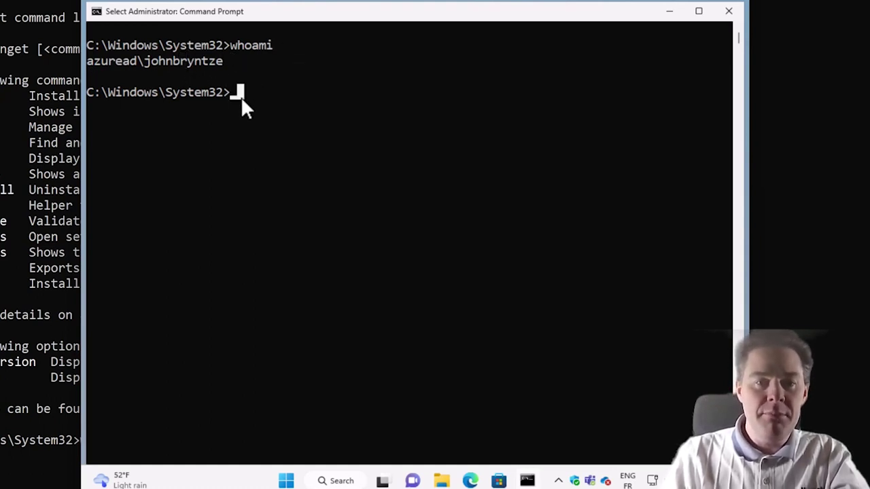
- Change the working directory to the C:\temp folder
{"action": "key", "text": "Escape"}
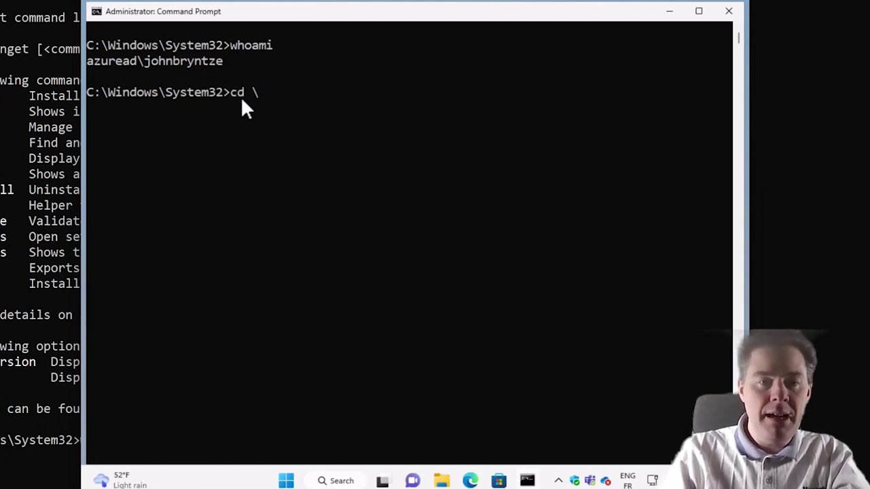
{"action": "key", "text": "Return"}
{"action": "type", "text": "temp"}
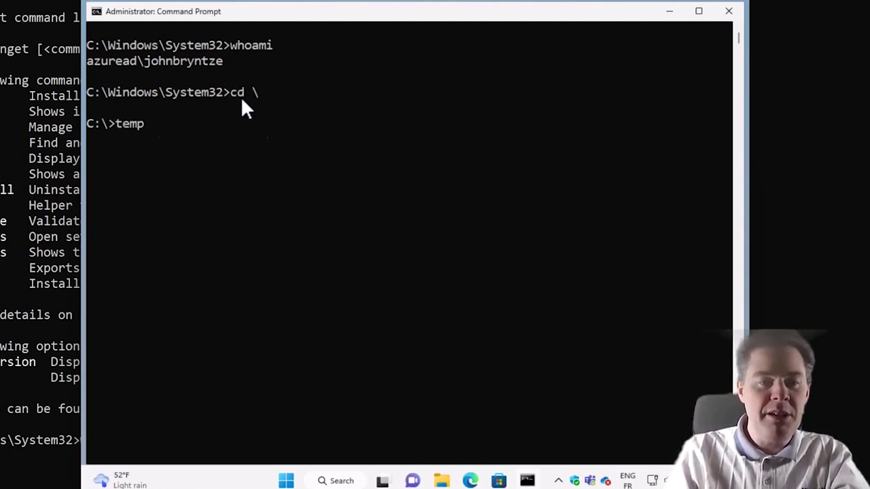
{"action": "key", "text": "Return"}
{"action": "type", "text": "cd temp"}
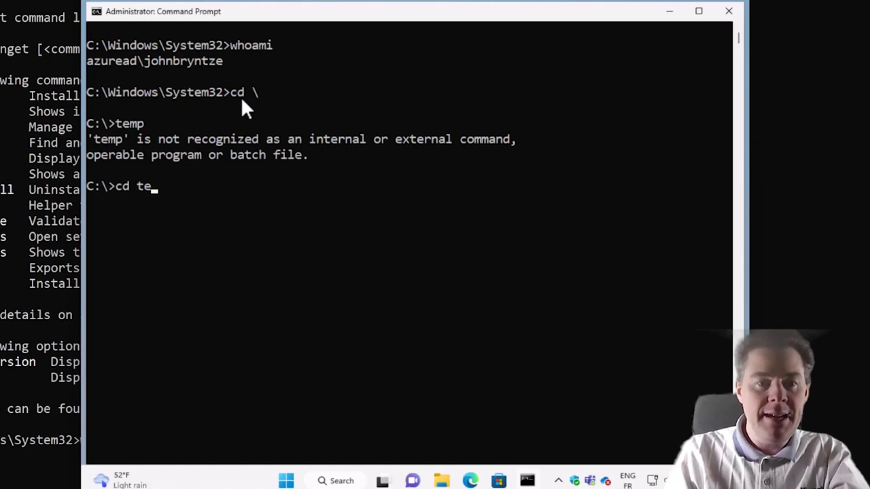
{"action": "key", "text": "Return"}
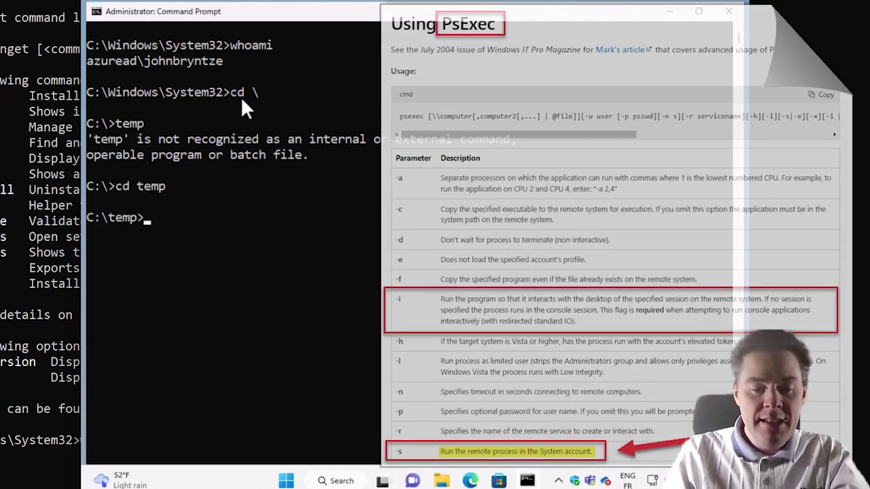
- Launch cmd.exe as SYSTEM with PsExec.exe -i -s and confirm whoami shows nt authority\system
{"action": "type", "text": "PsExec.exe"}
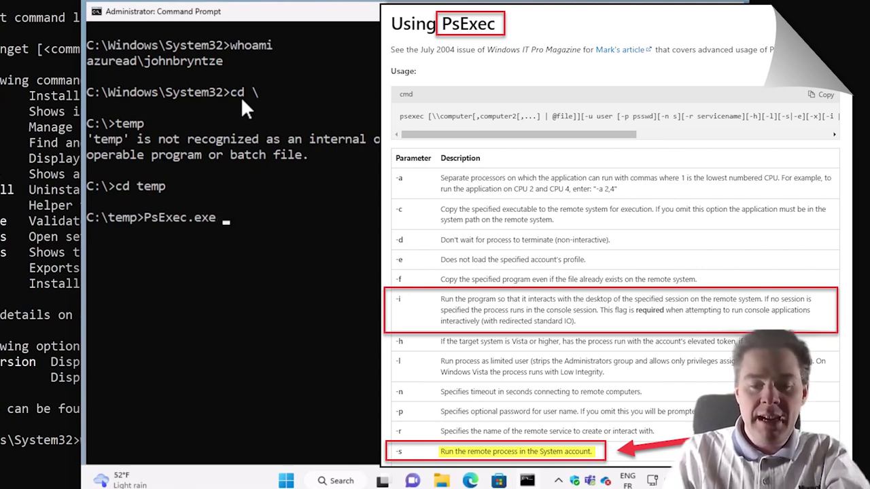
{"action": "type", "text": " -i -"}
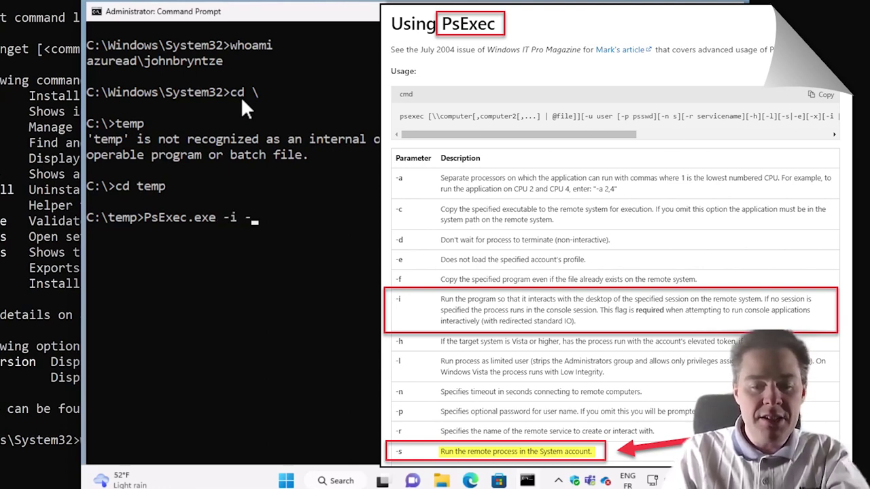
{"action": "type", "text": "s cmd.Exe"}
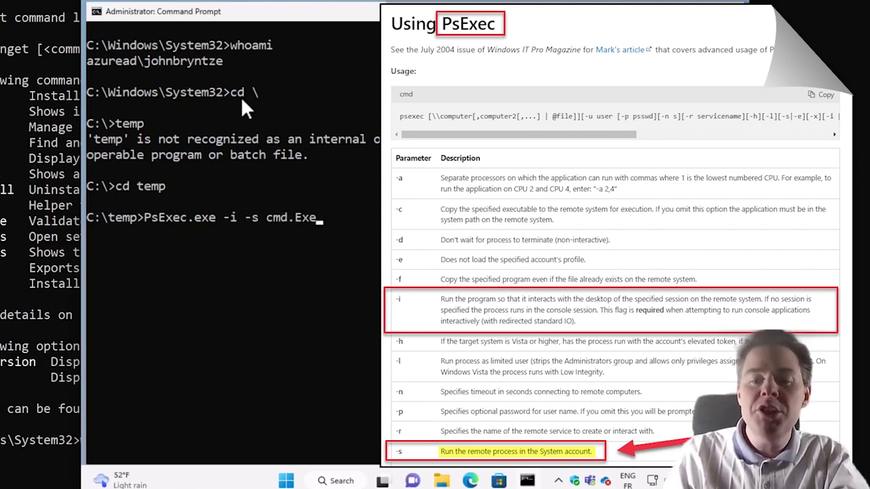
{"action": "key", "text": "Return"}
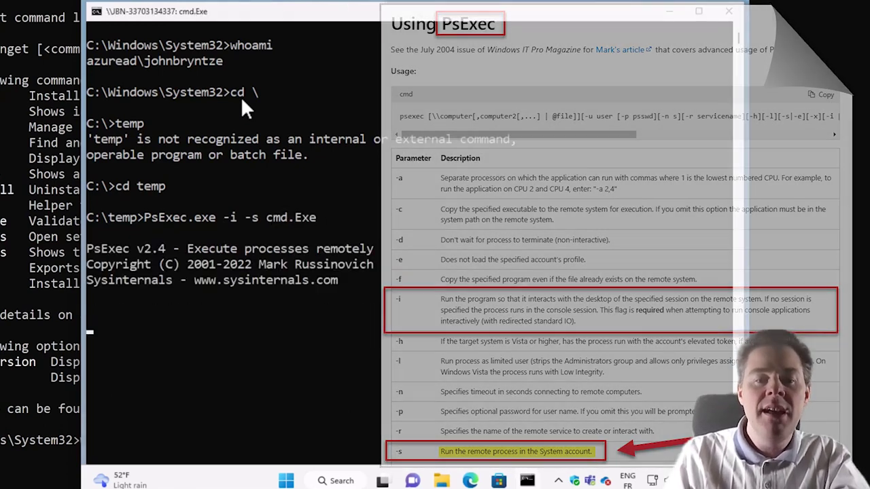
{"action": "type", "text": "w"}
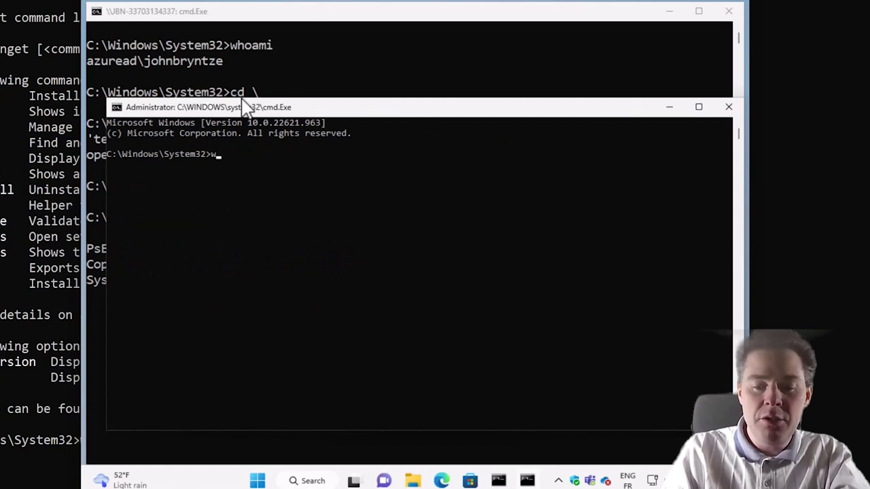
{"action": "type", "text": "hoami"}
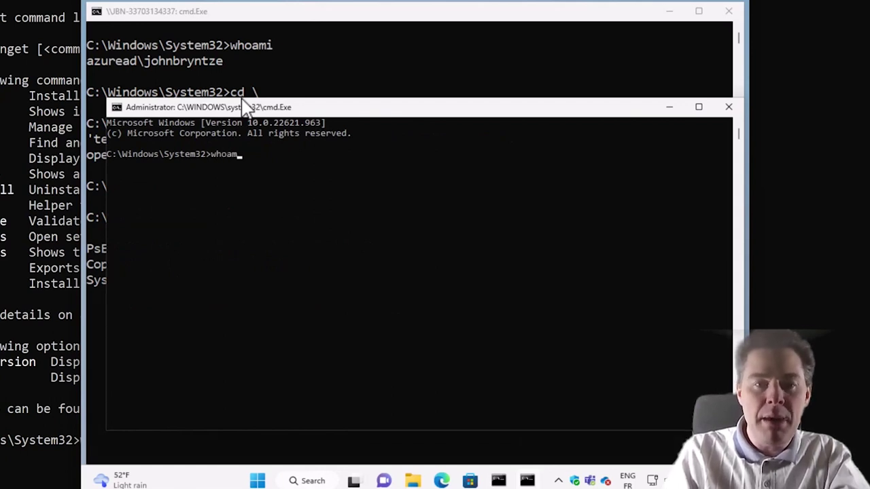
{"action": "key", "text": "Return"}
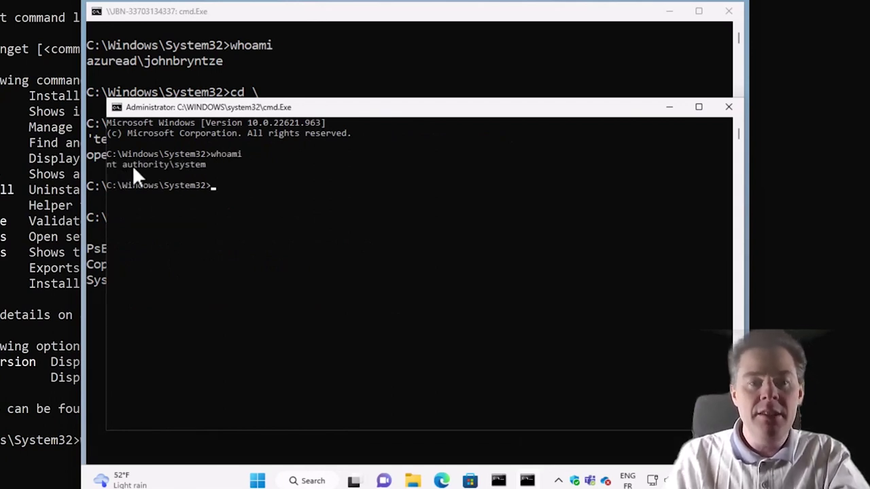
{"action": "left_click_drag", "start_coordinate": [208, 164], "coordinate": [113, 166]}
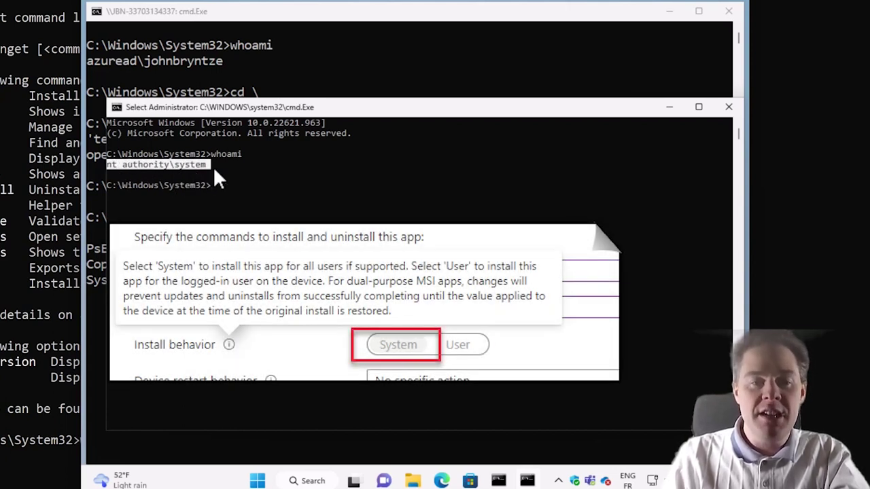
{"action": "left_click", "coordinate": [214, 166]}
{"action": "left_click_drag", "start_coordinate": [209, 165], "coordinate": [139, 166]}
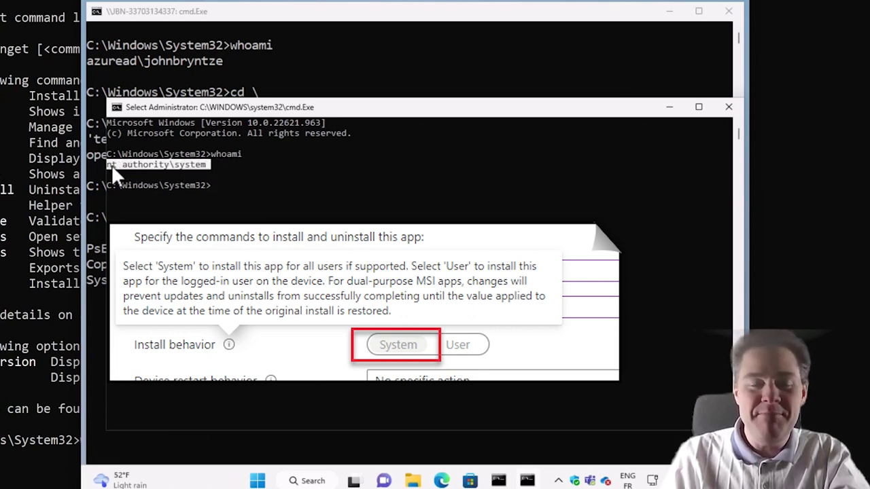
{"action": "left_click", "coordinate": [187, 165]}
- Try winget under SYSTEM and highlight the word system in the output
{"action": "type", "text": "winget"}
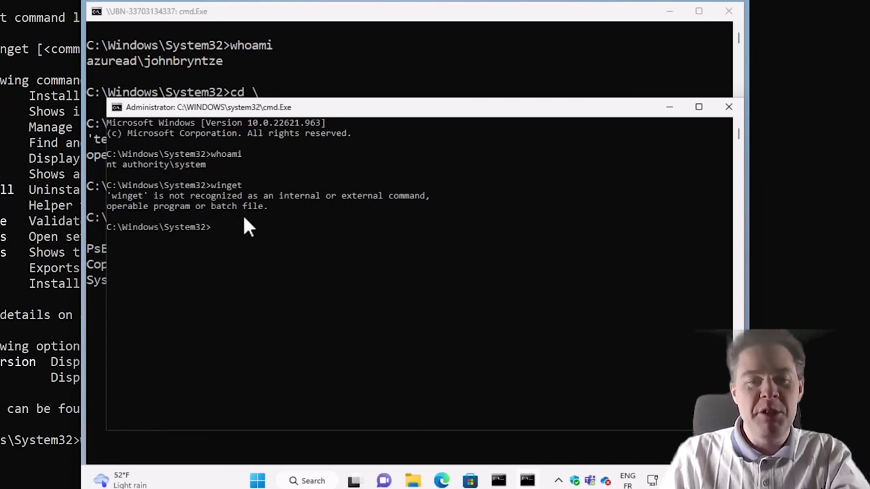
{"action": "left_click", "coordinate": [177, 165]}
{"action": "left_click_drag", "start_coordinate": [184, 166], "coordinate": [202, 162]}
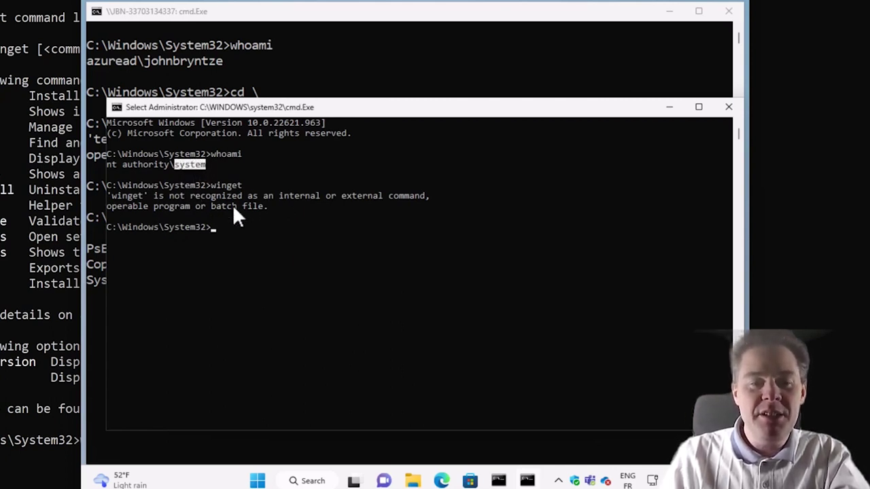
{"action": "left_click", "coordinate": [218, 230]}
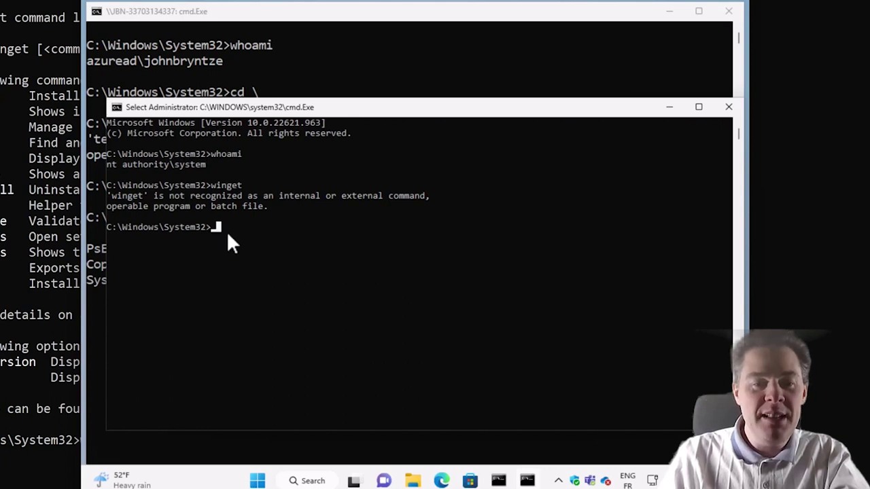
- Launch PowerShell ISE as administrator from a 'powershell' Start search and show the script pane
{"action": "left_click", "coordinate": [258, 480]}
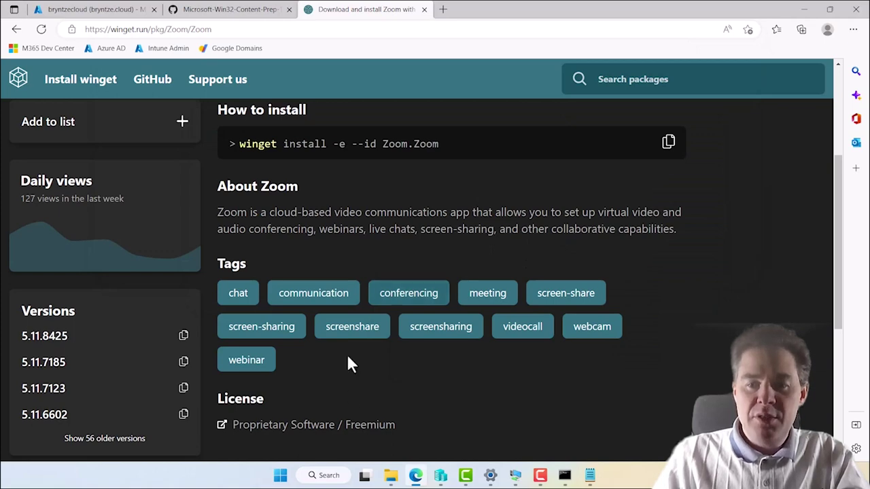
{"action": "left_click", "coordinate": [281, 476]}
{"action": "type", "text": "powershell"}
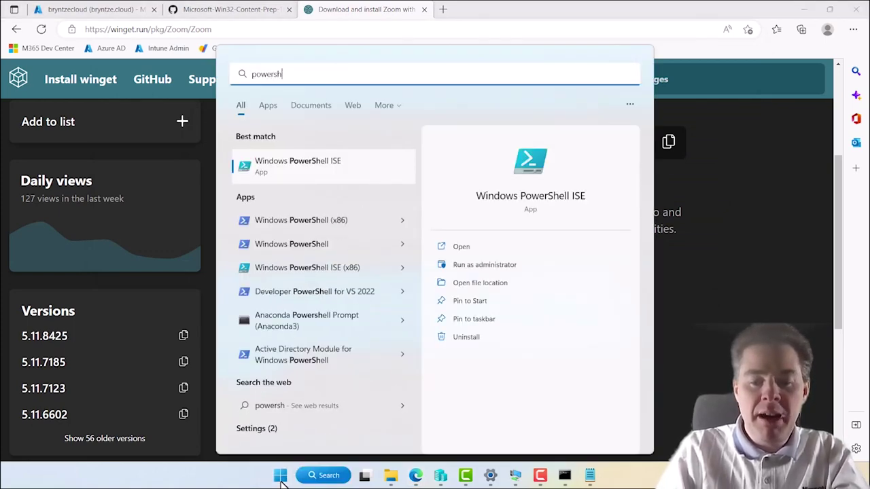
{"action": "left_click", "coordinate": [486, 265]}
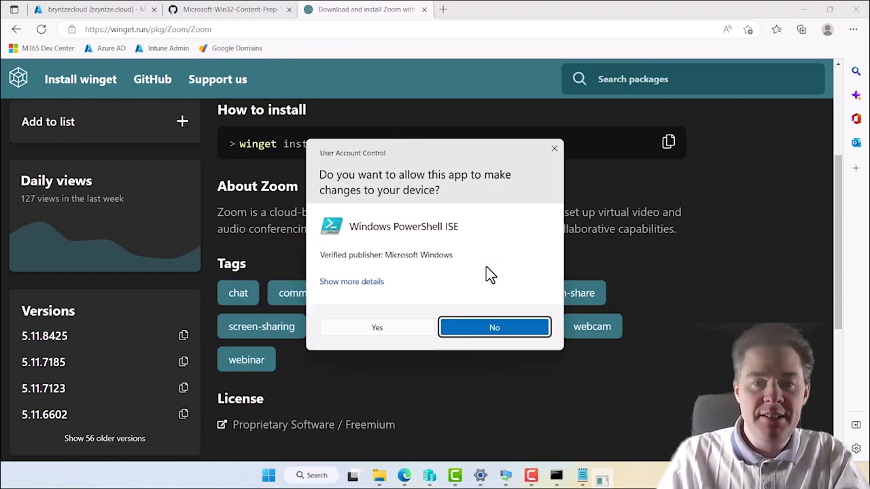
{"action": "left_click", "coordinate": [386, 330]}
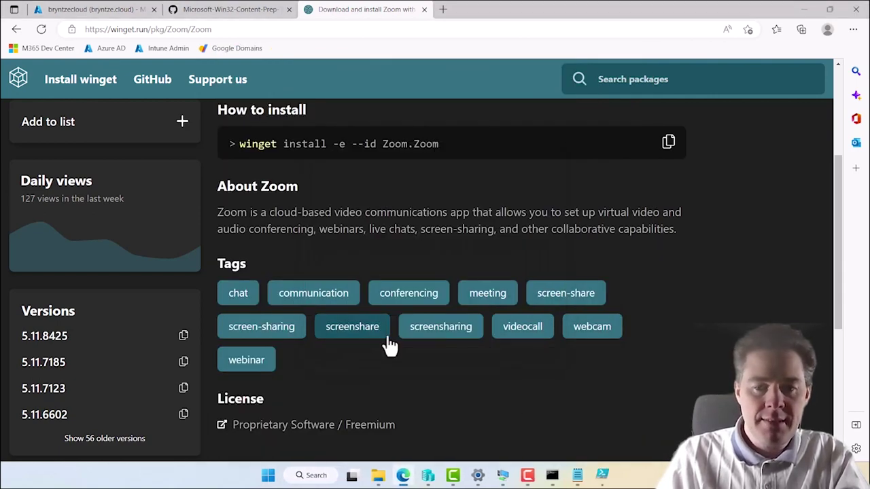
{"action": "left_click", "coordinate": [602, 479]}
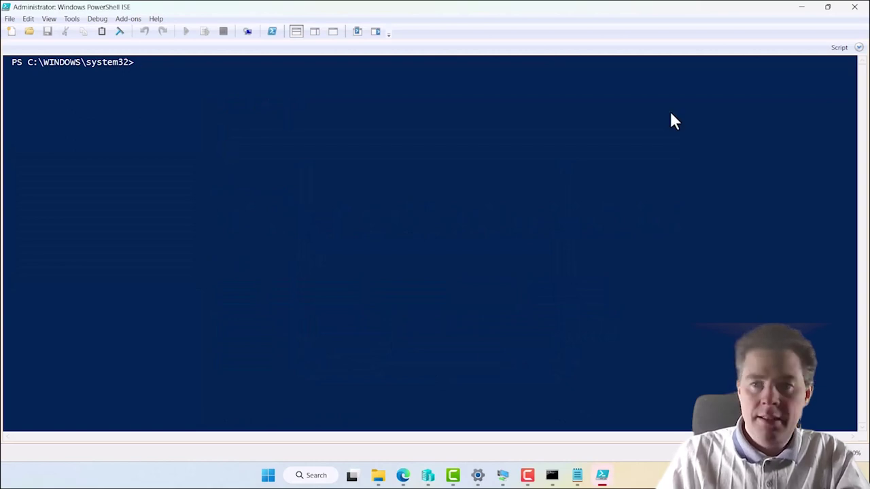
{"action": "left_click", "coordinate": [860, 49]}
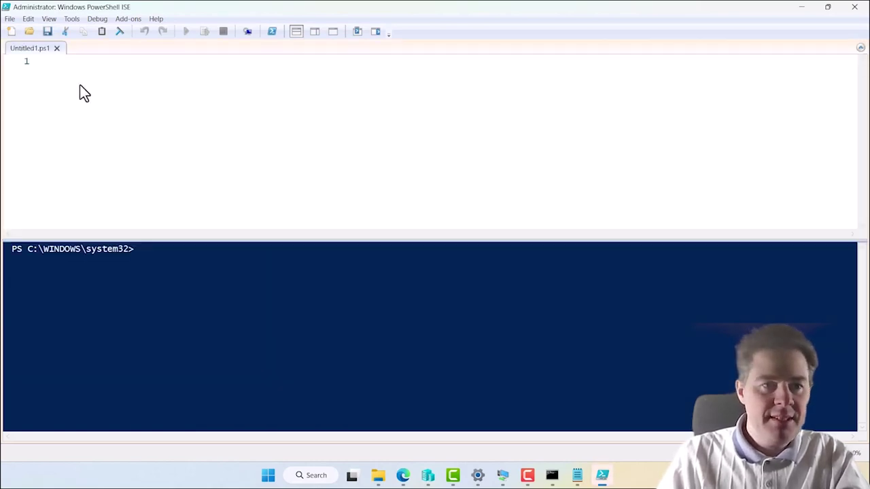
{"action": "key", "text": "Return"}
{"action": "key", "text": "Return"}
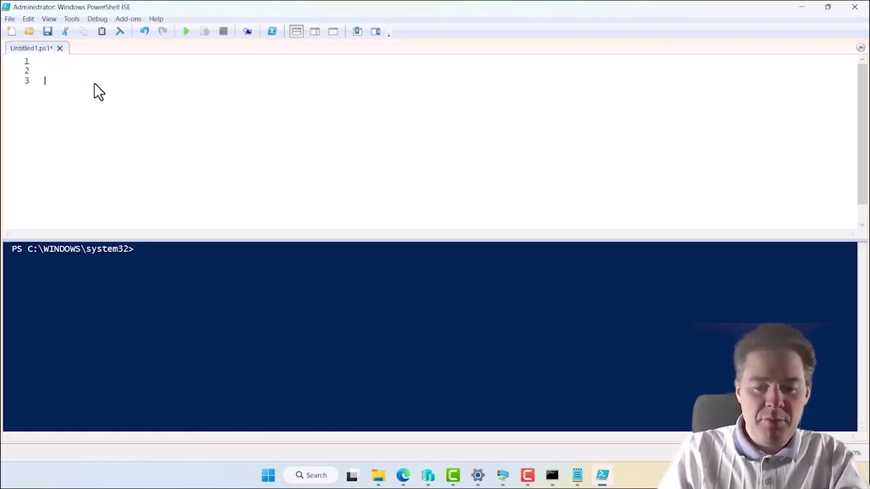
- Start the script line with winget and enlarge the script and console text
{"action": "type", "text": "winget install"}
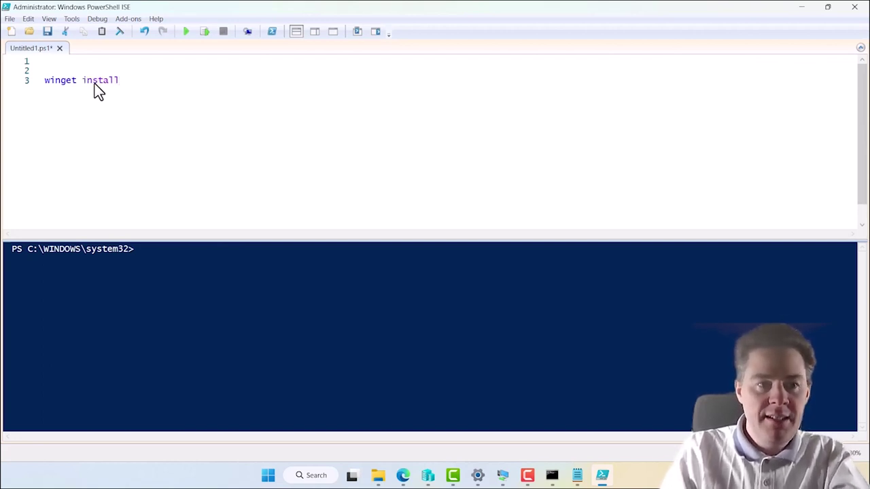
{"action": "left_click", "coordinate": [49, 18]}
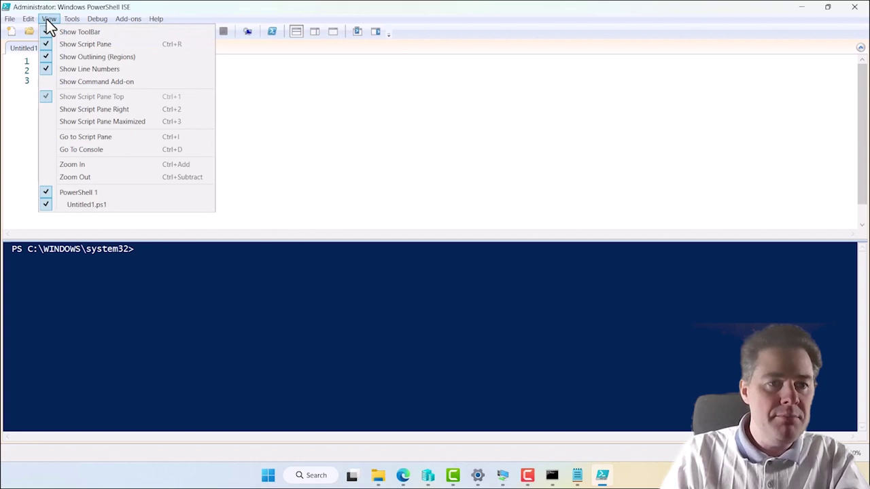
{"action": "left_click", "coordinate": [79, 164]}
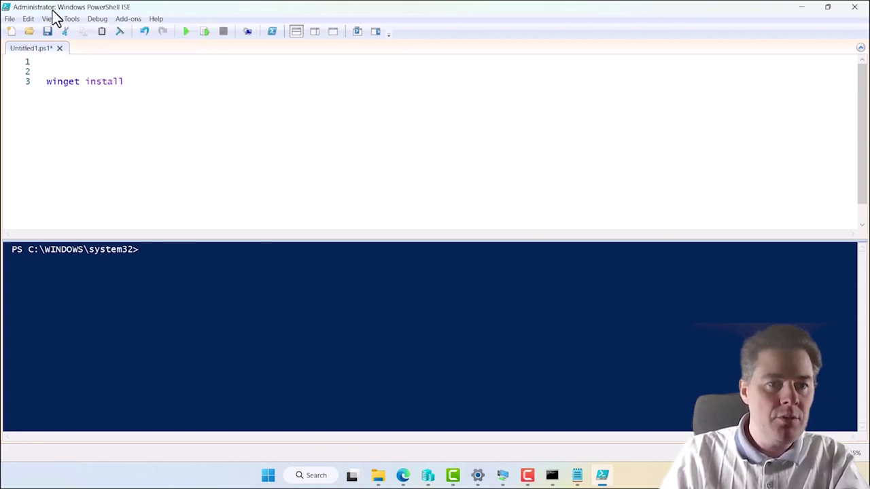
{"action": "left_click", "coordinate": [53, 18]}
{"action": "left_click", "coordinate": [88, 166]}
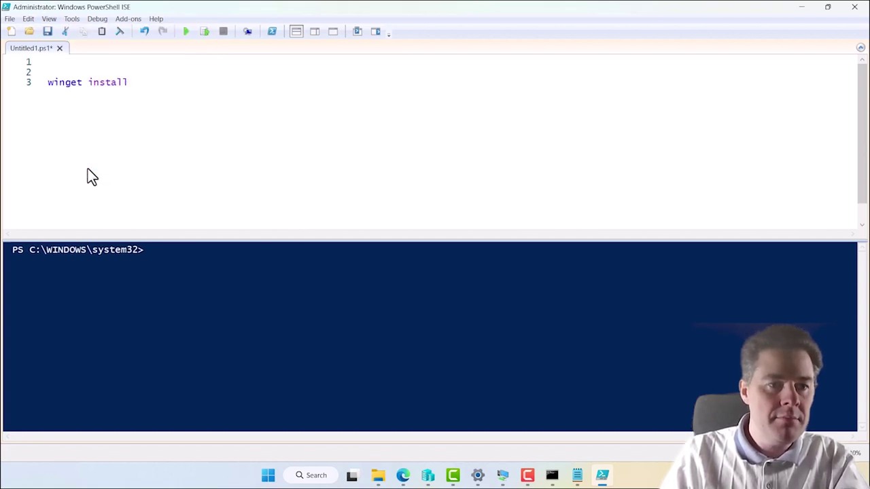
{"action": "left_click", "coordinate": [50, 18]}
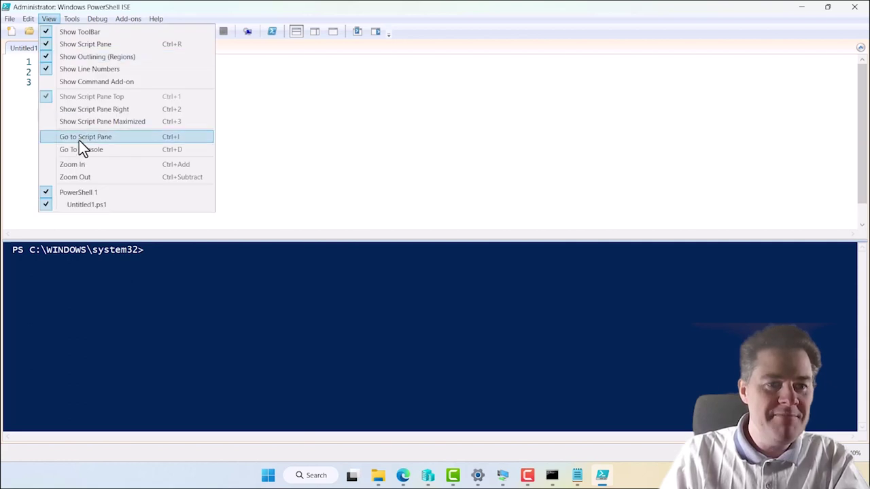
{"action": "left_click", "coordinate": [77, 164]}
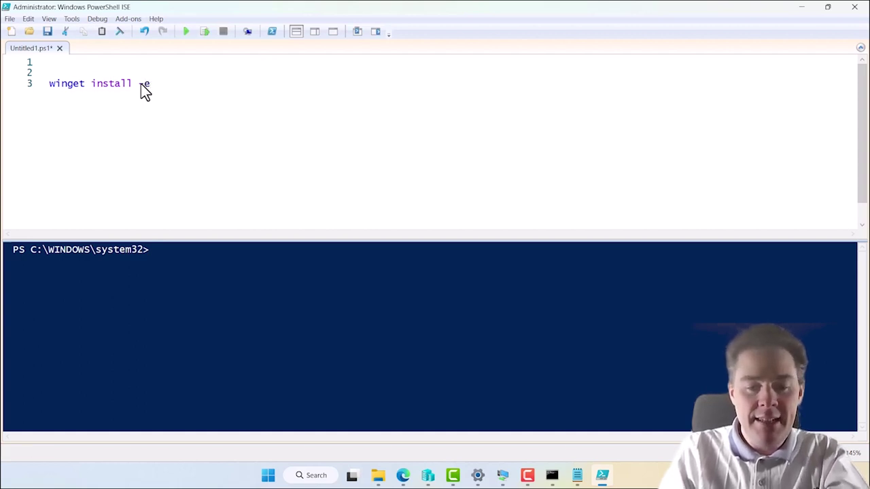
- Extend the line with -id Zoom.Zoom -v 5.11.8425, pasting the version from the browser
{"action": "type", "text": "-id "}
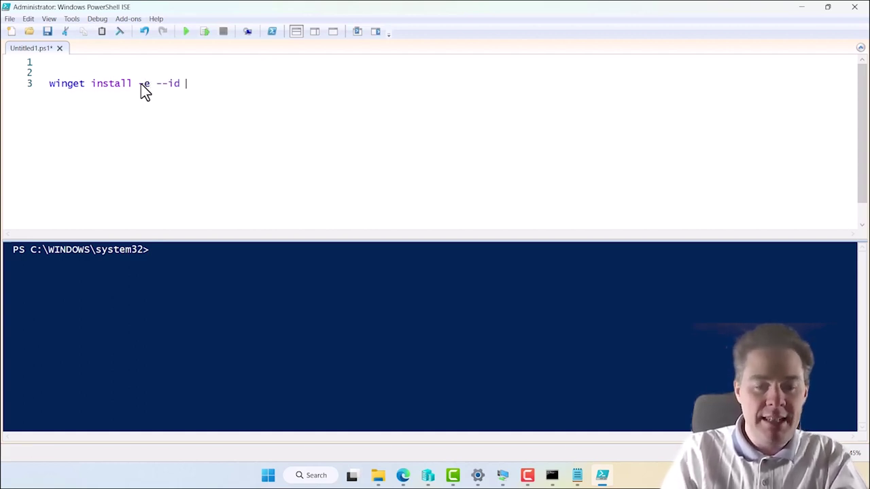
{"action": "type", "text": "Zoom."}
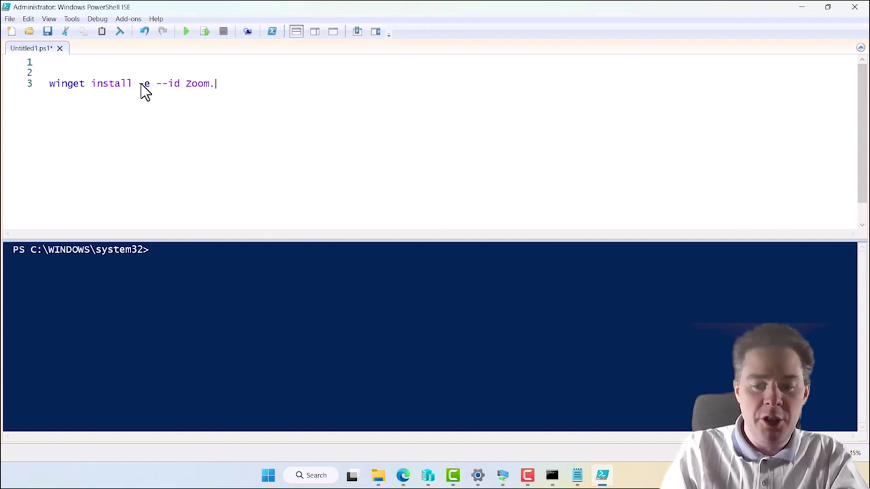
{"action": "type", "text": "Zoom -"}
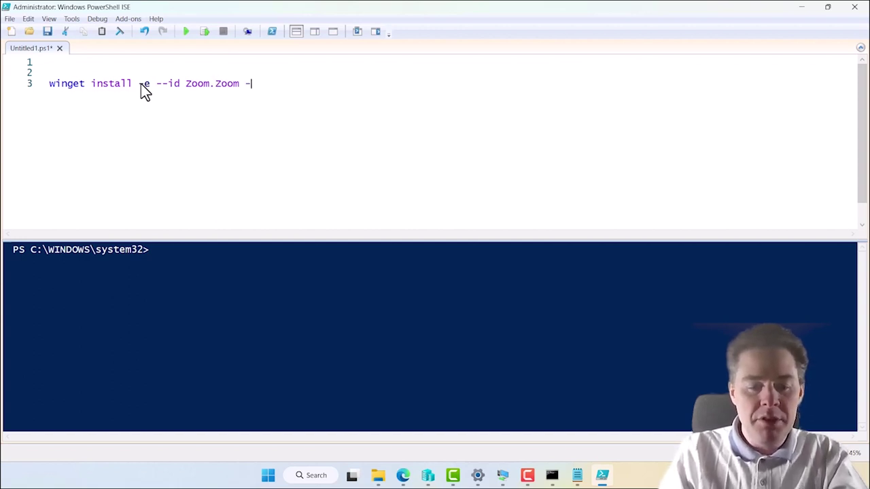
{"action": "type", "text": "d"}
{"action": "key", "text": "BackSpace"}
{"action": "type", "text": "v"}
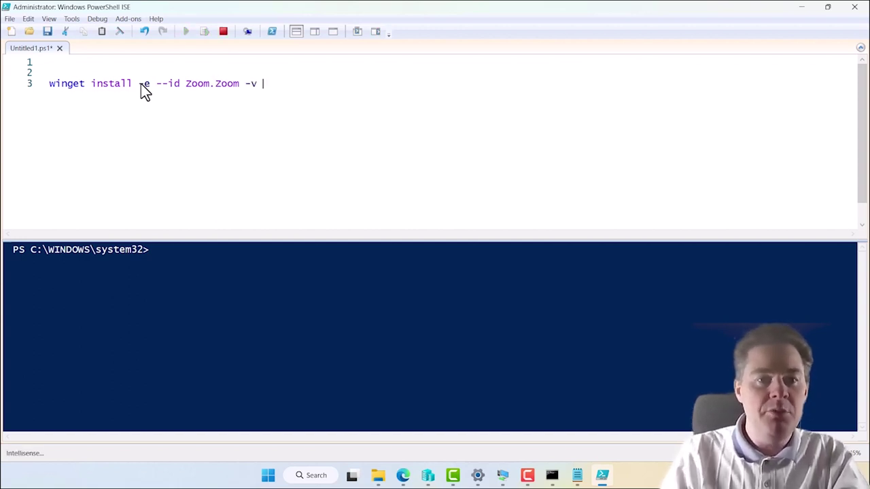
{"action": "left_click", "coordinate": [403, 475]}
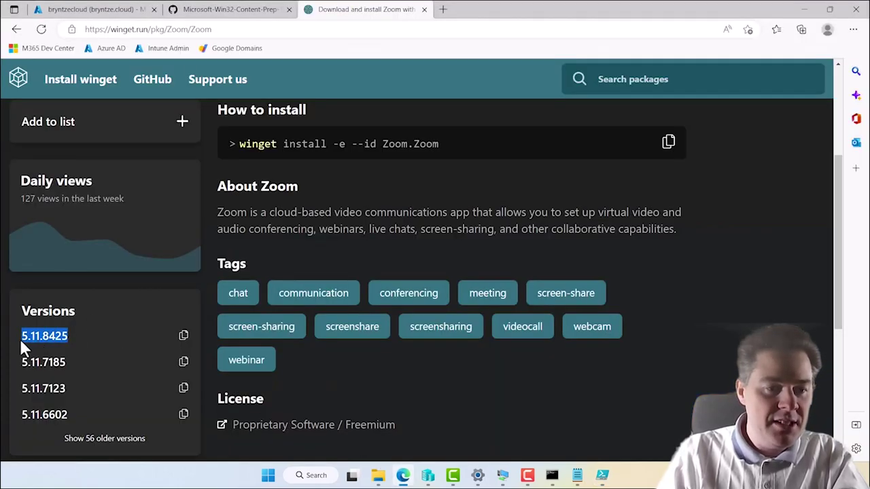
{"action": "left_click", "coordinate": [805, 9]}
{"action": "type", "text": "5.11.8425"}
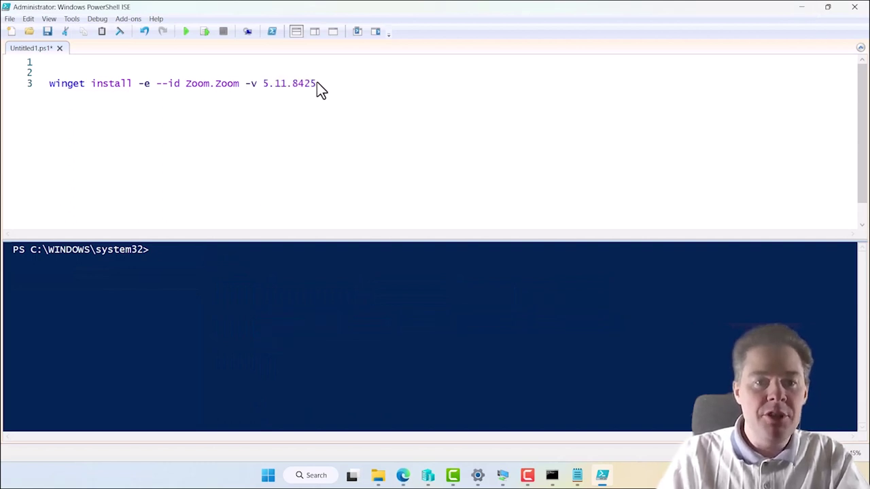
{"action": "left_click_drag", "start_coordinate": [316, 83], "coordinate": [258, 83]}
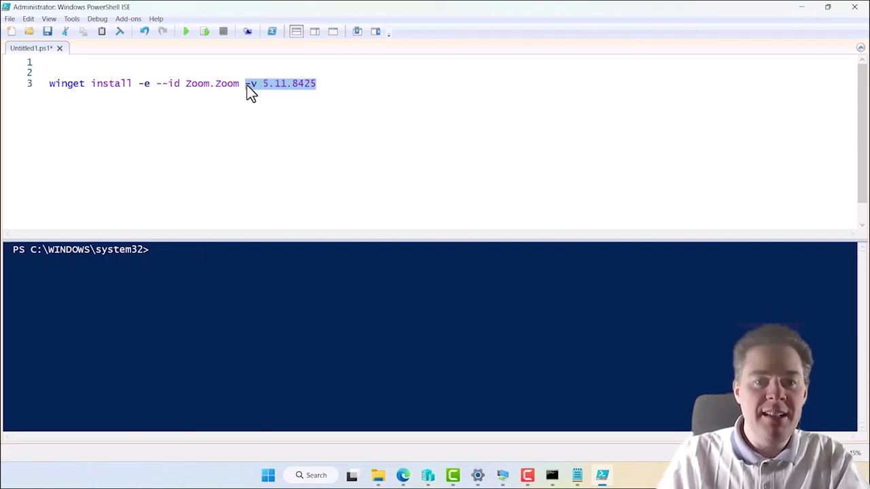
{"action": "left_click", "coordinate": [324, 83]}
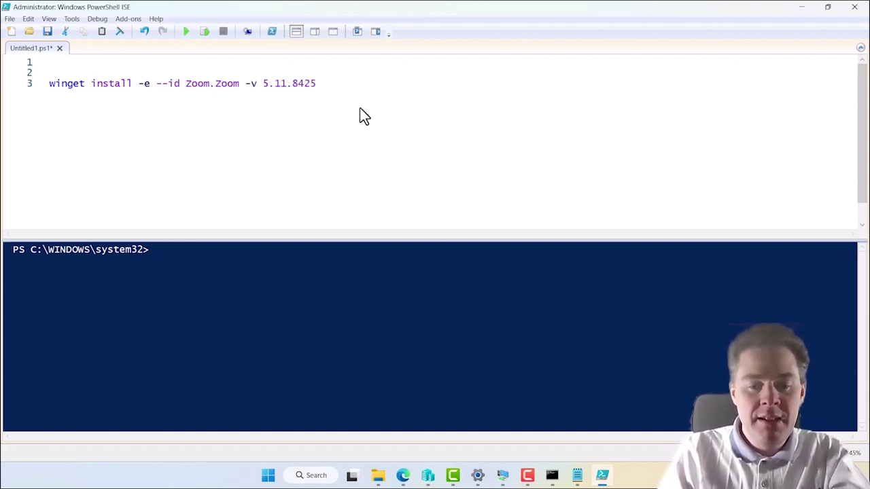
{"action": "type", "text": "--silent"}
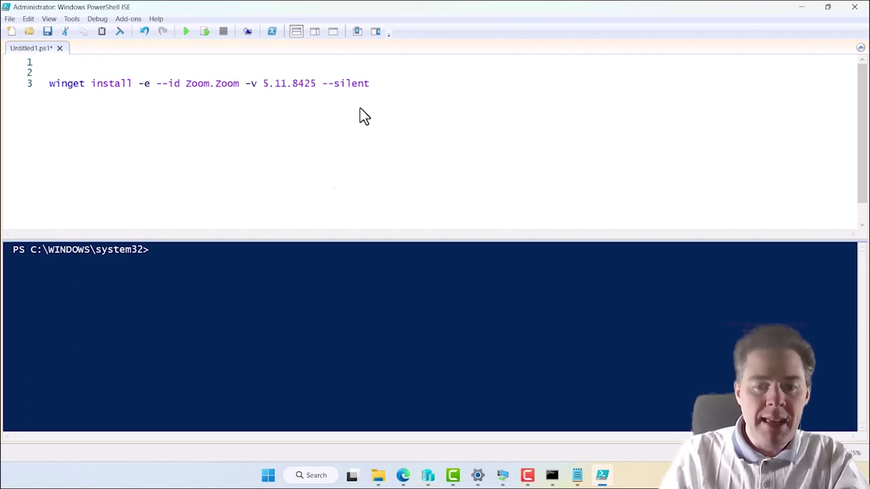
{"action": "left_click", "coordinate": [552, 475]}
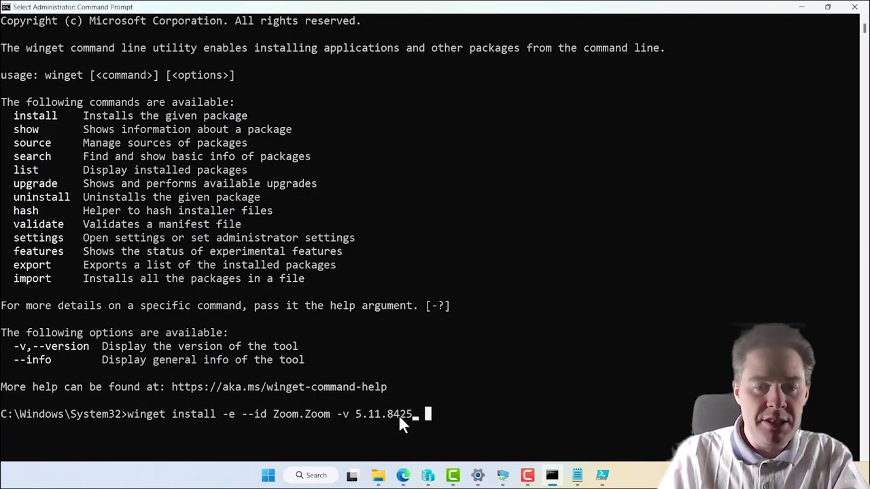
- List winget install's options and paste --accept-package-agreements onto the Zoom script line
{"action": "key", "text": "BackSpace"}
{"action": "key", "text": "BackSpace"}
{"action": "key", "text": "BackSpace"}
{"action": "key", "text": "BackSpace"}
{"action": "key", "text": "BackSpace"}
{"action": "key", "text": "BackSpace"}
{"action": "key", "text": "BackSpace"}
{"action": "key", "text": "BackSpace"}
{"action": "key", "text": "BackSpace"}
{"action": "key", "text": "BackSpace"}
{"action": "key", "text": "BackSpace"}
{"action": "key", "text": "BackSpace"}
{"action": "key", "text": "BackSpace"}
{"action": "key", "text": "BackSpace"}
{"action": "key", "text": "BackSpace"}
{"action": "key", "text": "BackSpace"}
{"action": "key", "text": "BackSpace"}
{"action": "key", "text": "BackSpace"}
{"action": "key", "text": "BackSpace"}
{"action": "key", "text": "BackSpace"}
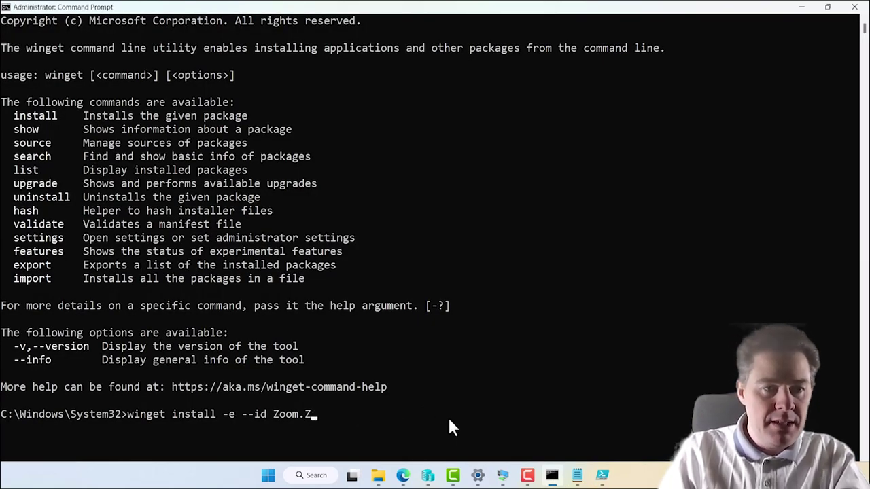
{"action": "key", "text": "Return"}
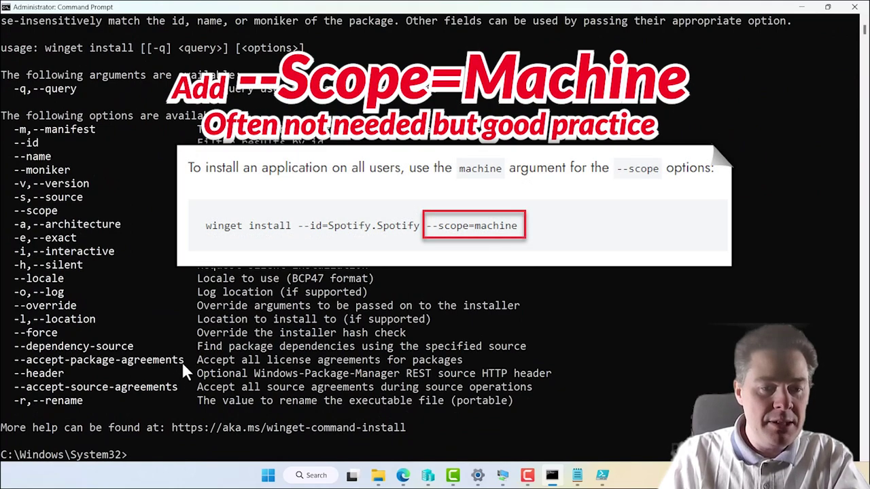
{"action": "left_click_drag", "start_coordinate": [184, 360], "coordinate": [15, 368]}
{"action": "right_click", "coordinate": [15, 368]}
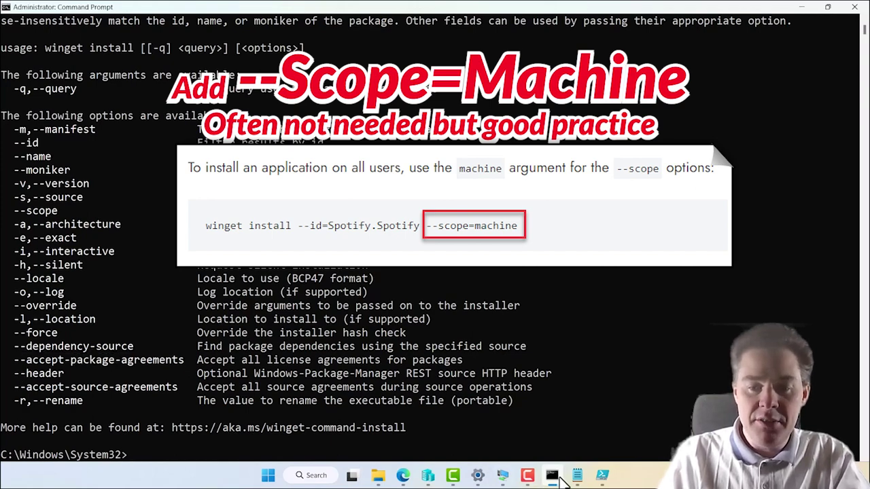
{"action": "left_click", "coordinate": [602, 475]}
{"action": "key", "text": "ctrl+v"}
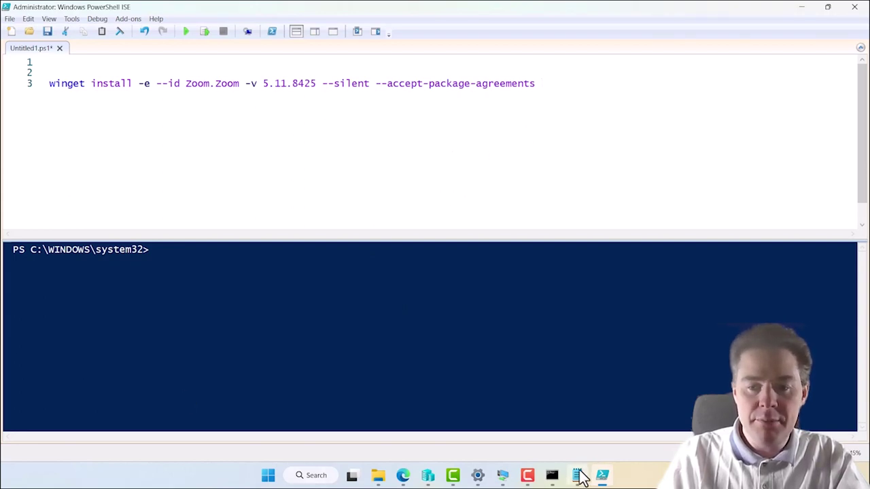
- Copy the --accept-source-agreements option from the winget help text
{"action": "left_click", "coordinate": [552, 475]}
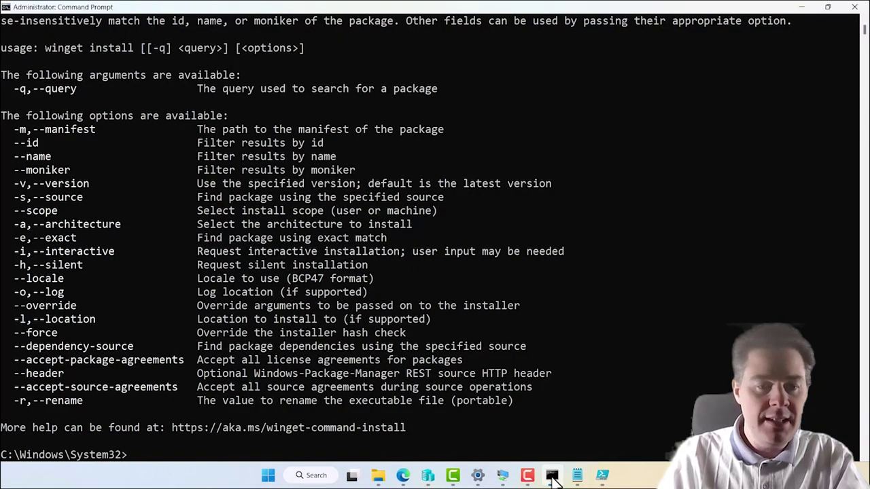
{"action": "left_click", "coordinate": [177, 386]}
{"action": "left_click_drag", "start_coordinate": [177, 386], "coordinate": [18, 393]}
{"action": "right_click", "coordinate": [16, 388]}
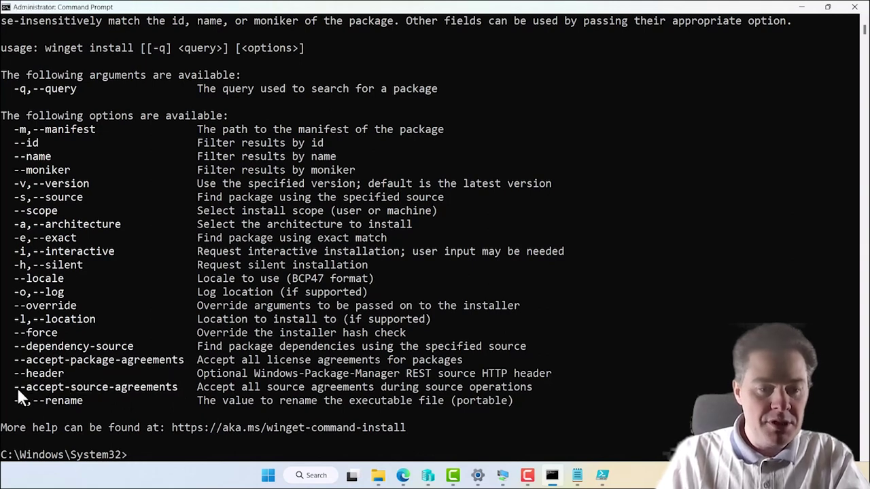
- Paste --accept-source-agreements at the end of the Zoom winget install line
{"action": "left_click", "coordinate": [807, 11]}
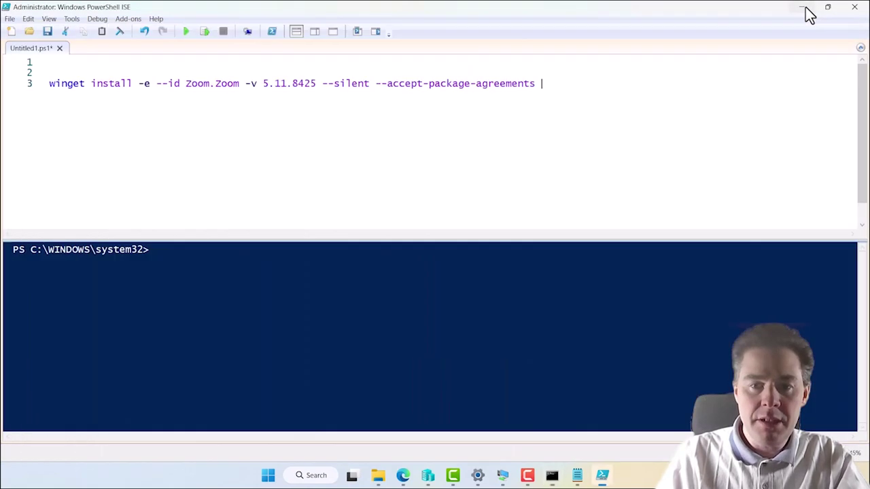
{"action": "key", "text": "ctrl+v"}
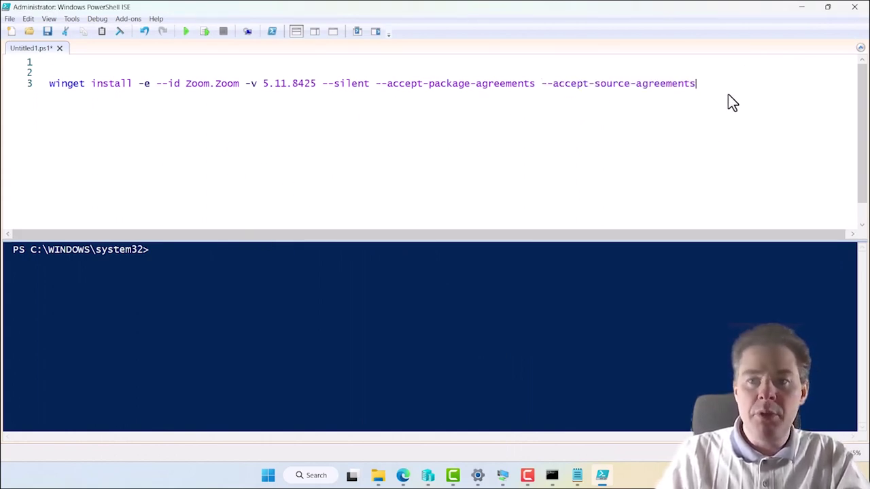
{"action": "left_click_drag", "start_coordinate": [707, 88], "coordinate": [46, 102]}
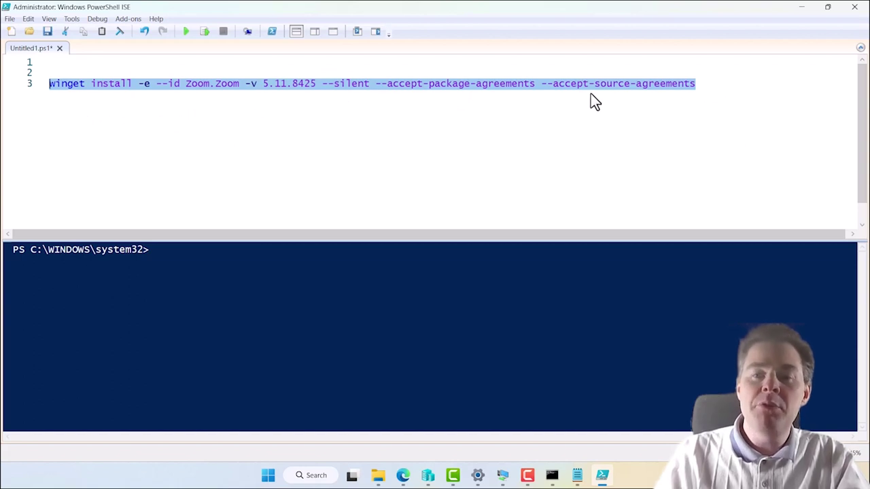
{"action": "left_click", "coordinate": [67, 89]}
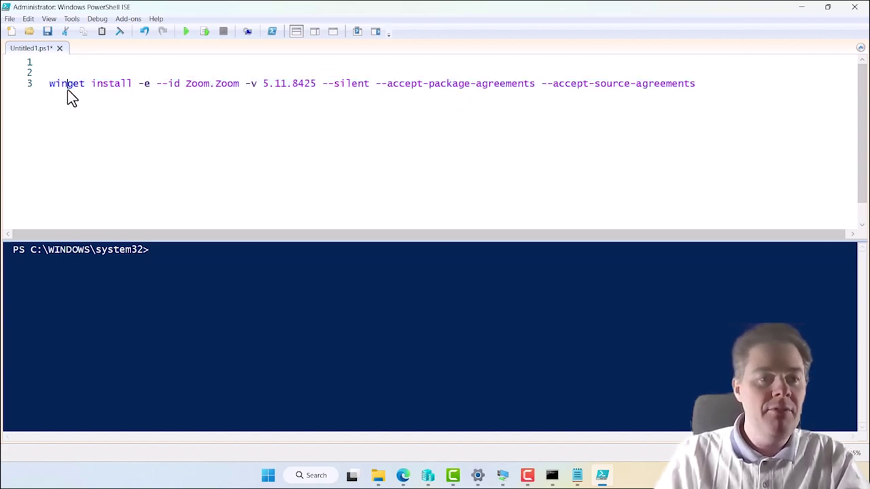
{"action": "left_click", "coordinate": [52, 92]}
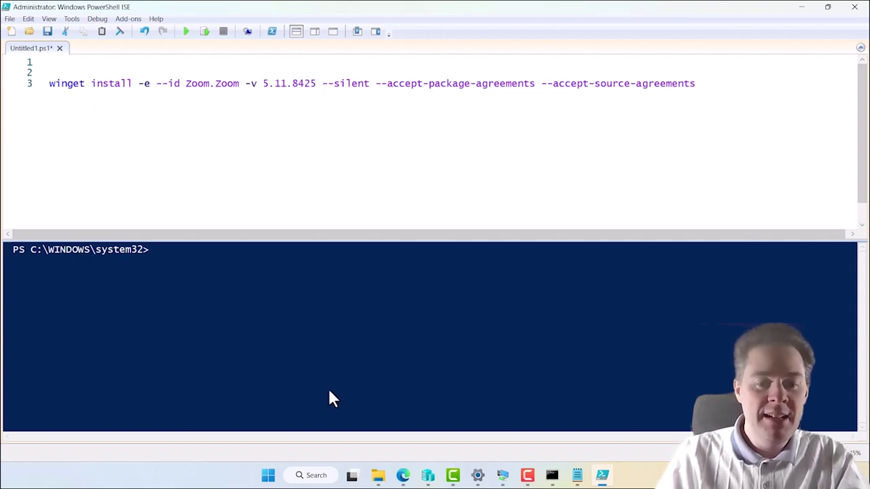
- Browse a new File Explorer tab to This PC > OS (C:) > _JBN > _IntunePackages
{"action": "mouse_move", "coordinate": [379, 481]}
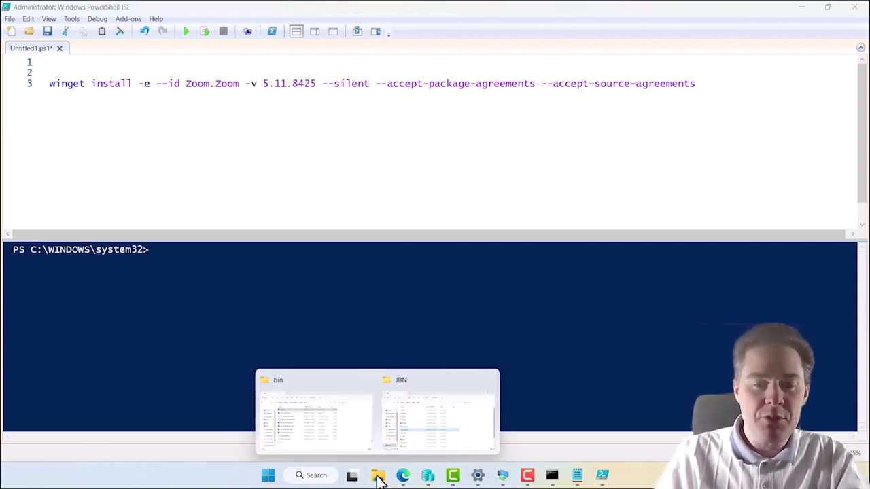
{"action": "left_click", "coordinate": [413, 443]}
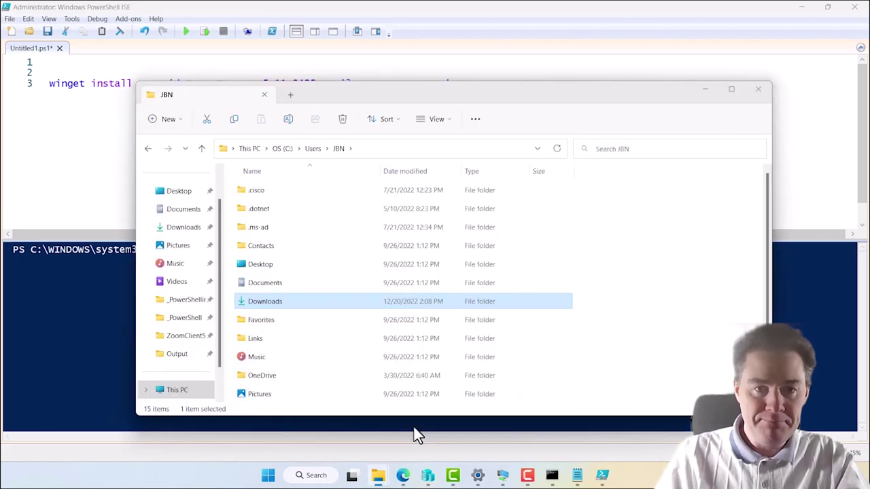
{"action": "left_click", "coordinate": [290, 97]}
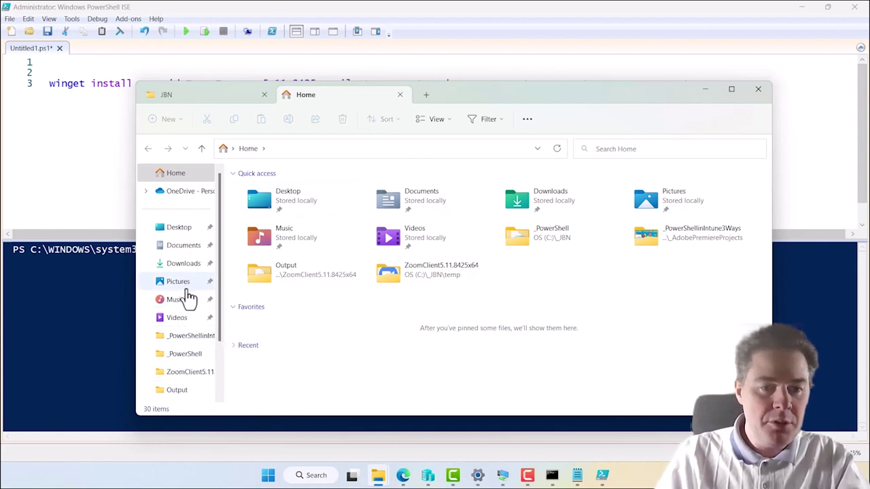
{"action": "scroll", "coordinate": [188, 329], "scroll_direction": "down", "scroll_amount": 1}
{"action": "scroll", "coordinate": [189, 329], "scroll_direction": "down", "scroll_amount": 1}
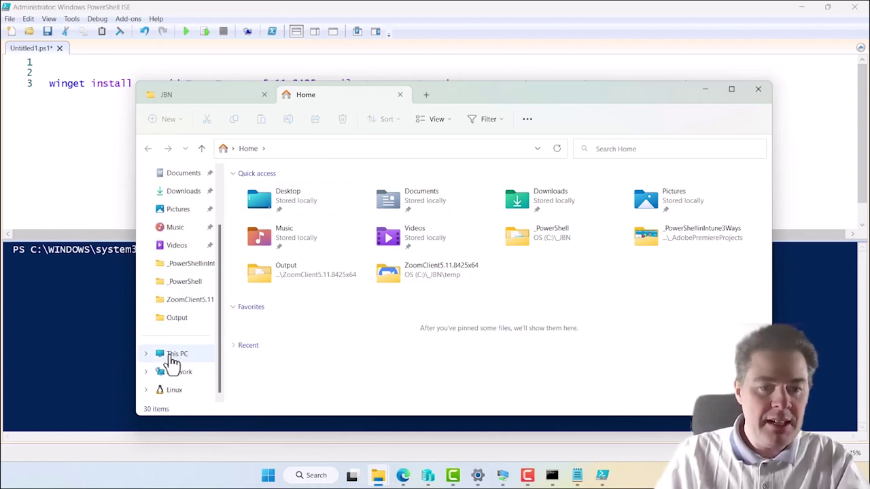
{"action": "left_click", "coordinate": [170, 355]}
{"action": "double_click", "coordinate": [296, 196]}
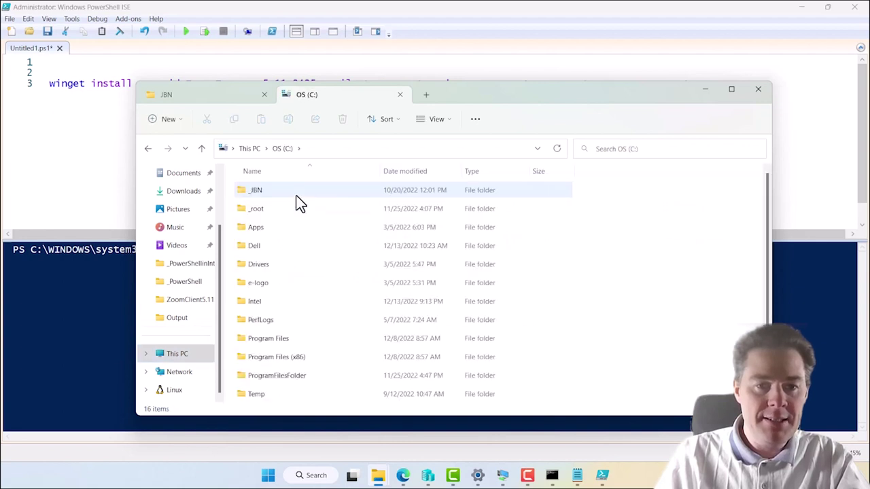
{"action": "double_click", "coordinate": [257, 197]}
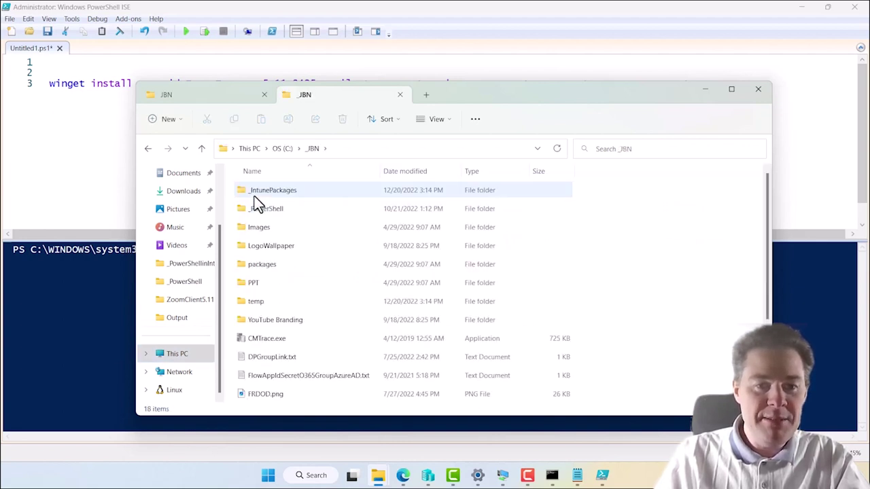
{"action": "left_click", "coordinate": [276, 195]}
{"action": "double_click", "coordinate": [276, 195]}
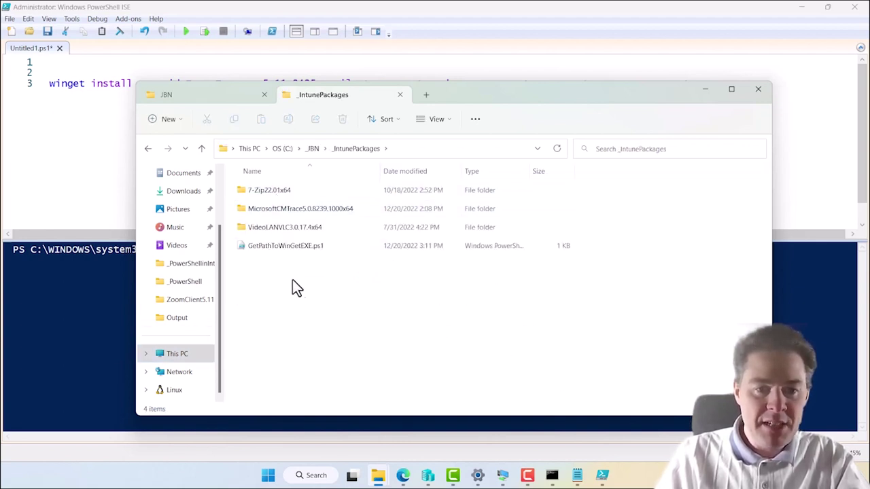
- Open GetPathToWinGetEXE.ps1 in Notepad++, select its five lines, and return to PowerShell ISE
{"action": "left_click", "coordinate": [292, 249]}
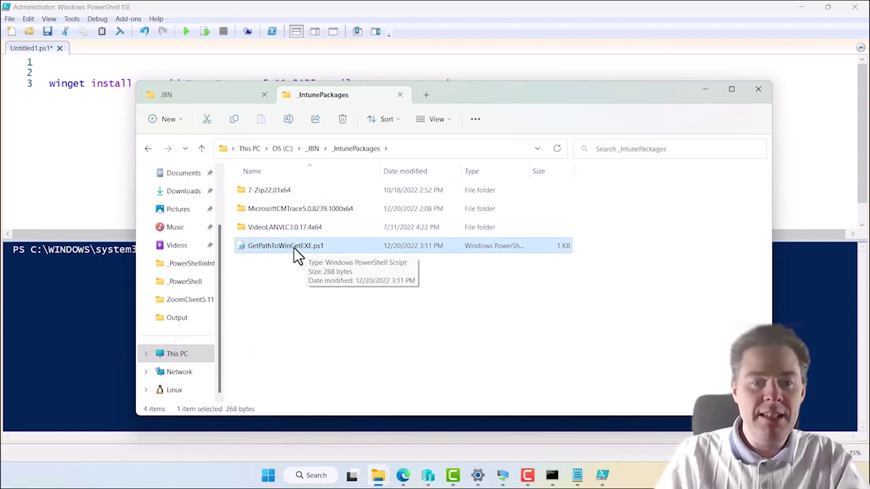
{"action": "right_click", "coordinate": [294, 248]}
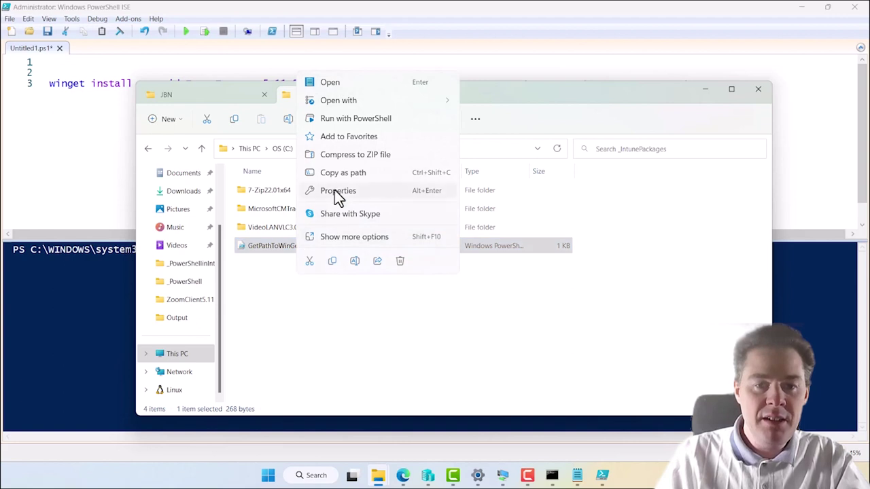
{"action": "left_click", "coordinate": [326, 237]}
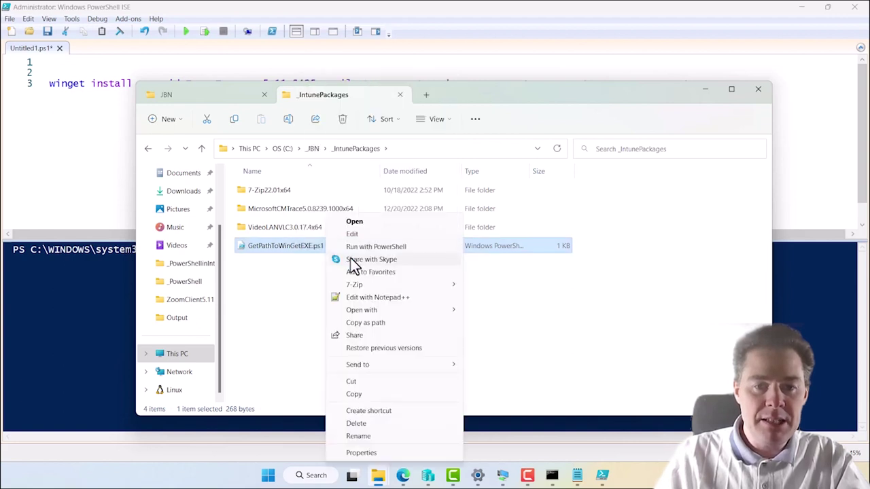
{"action": "left_click", "coordinate": [361, 297]}
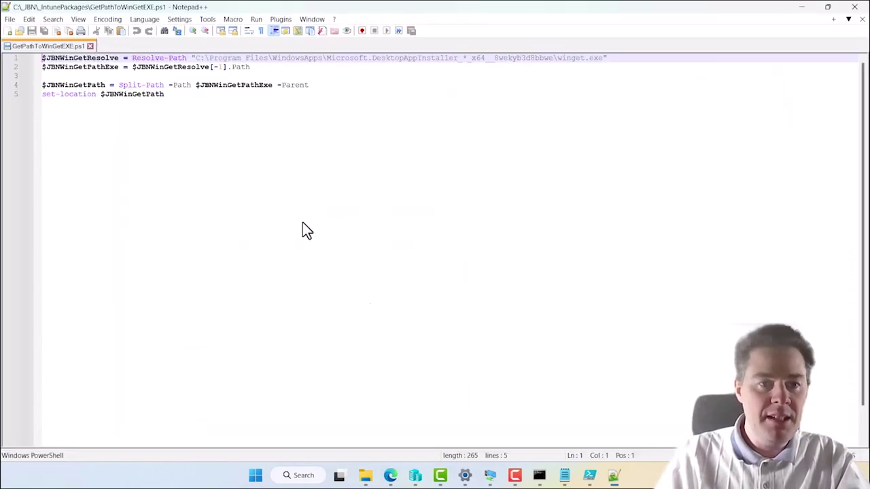
{"action": "left_click_drag", "start_coordinate": [173, 94], "coordinate": [26, 59]}
{"action": "key", "text": "ctrl+c"}
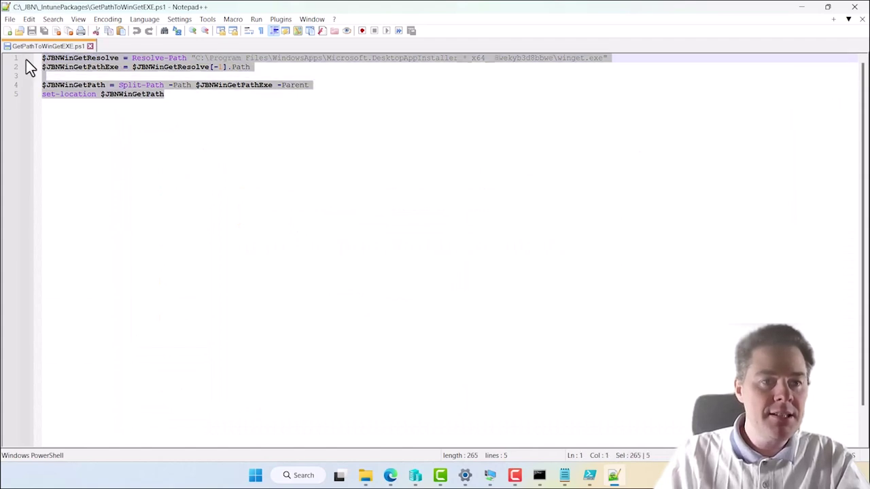
{"action": "left_click", "coordinate": [802, 8]}
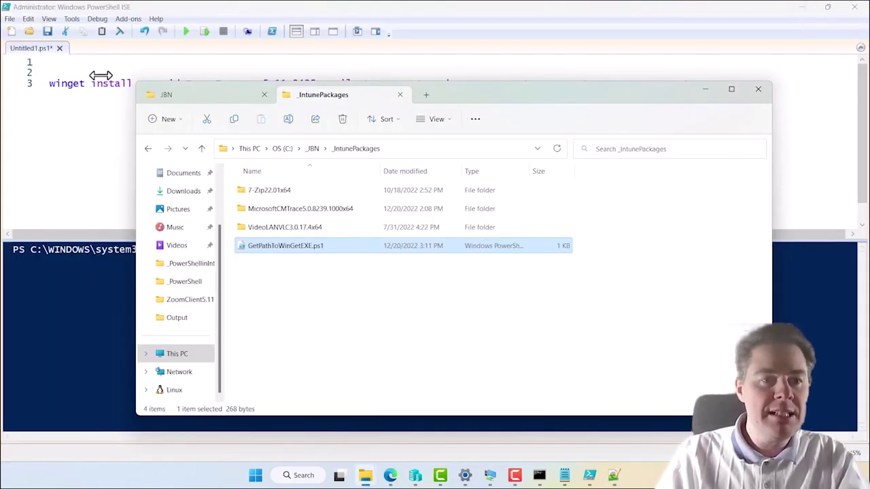
{"action": "left_click", "coordinate": [71, 64]}
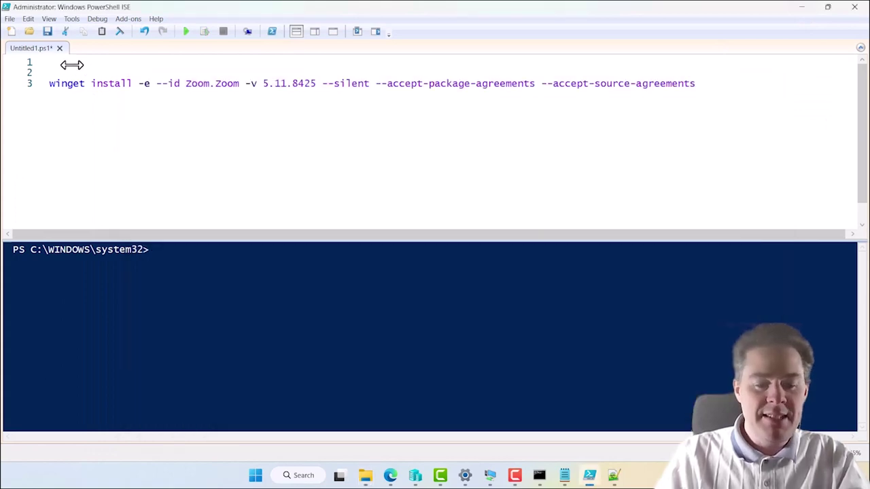
{"action": "key", "text": "ctrl+v"}
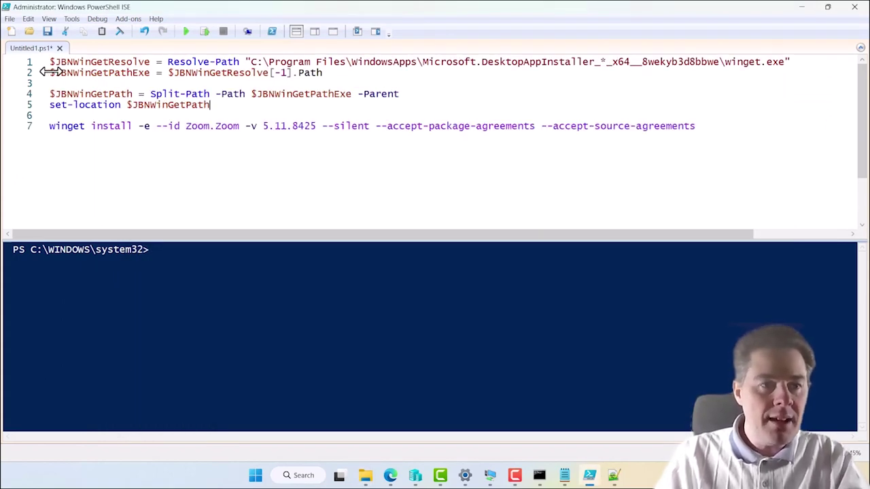
{"action": "left_click", "coordinate": [49, 63]}
{"action": "key", "text": "Return"}
{"action": "key", "text": "Return"}
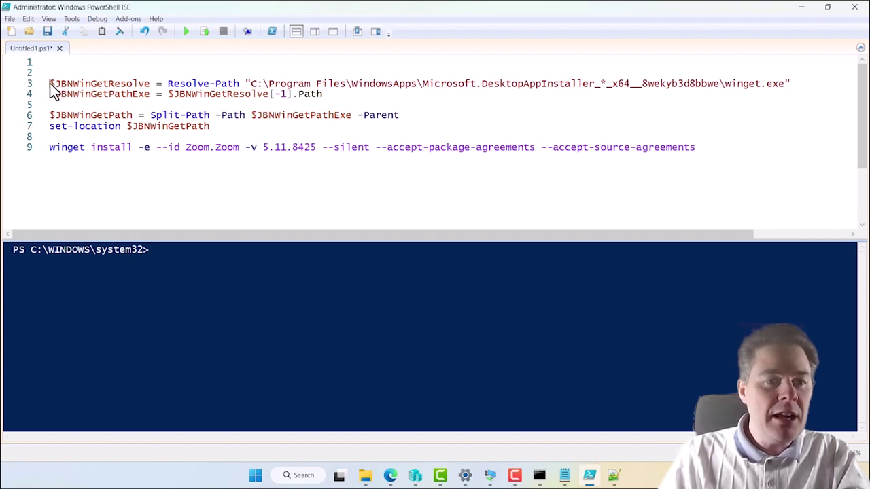
{"action": "double_click", "coordinate": [136, 83]}
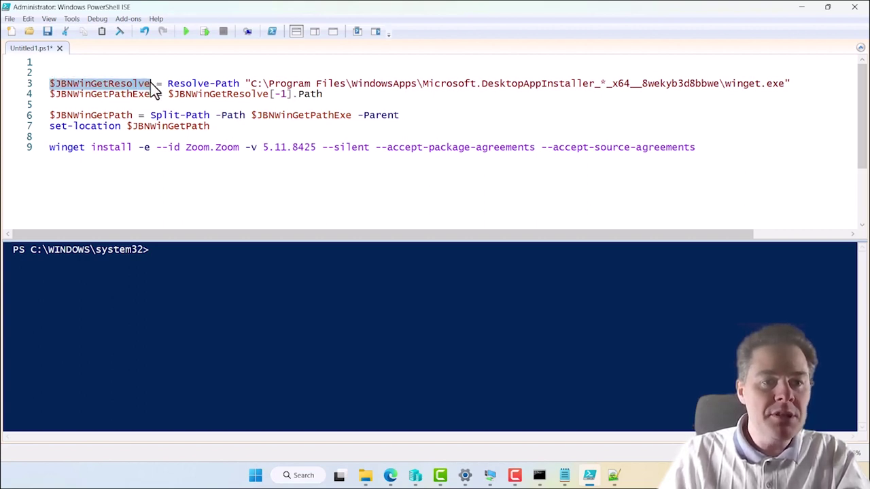
{"action": "left_click_drag", "start_coordinate": [172, 86], "coordinate": [237, 88]}
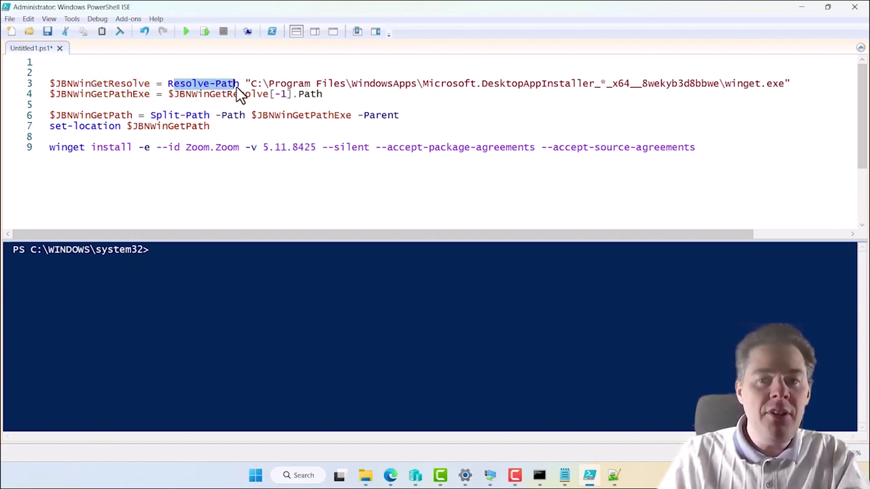
{"action": "left_click_drag", "start_coordinate": [724, 84], "coordinate": [759, 100]}
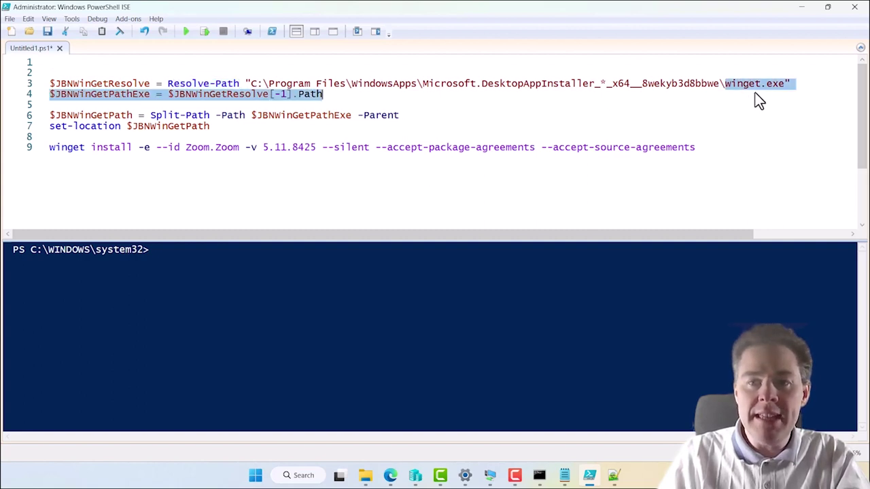
{"action": "left_click_drag", "start_coordinate": [608, 85], "coordinate": [599, 84]}
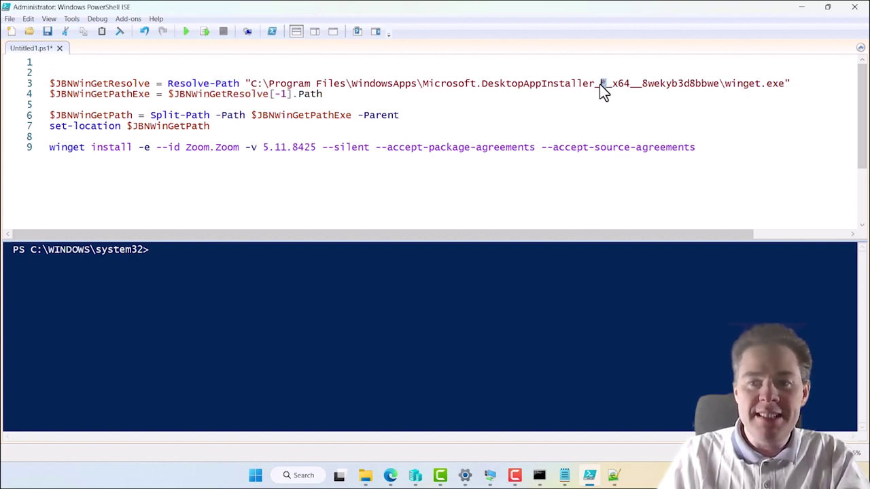
- Select only the Resolve-Path expression on line 3 and run it as a selection
{"action": "left_click", "coordinate": [742, 84]}
{"action": "left_click_drag", "start_coordinate": [792, 84], "coordinate": [350, 85]}
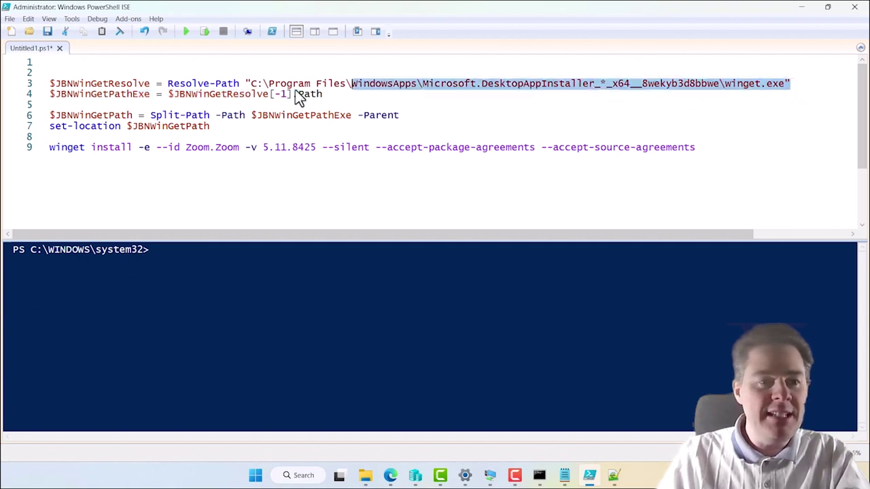
{"action": "left_click_drag", "start_coordinate": [295, 93], "coordinate": [46, 83]}
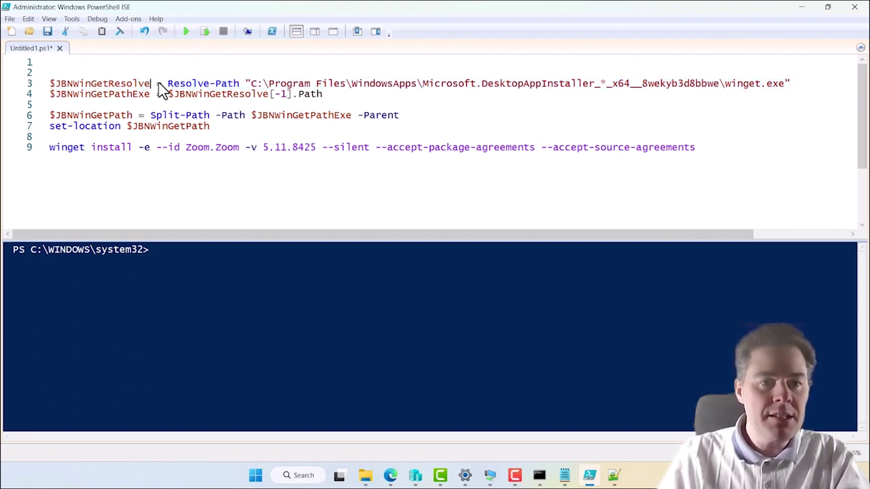
{"action": "left_click_drag", "start_coordinate": [167, 83], "coordinate": [795, 88]}
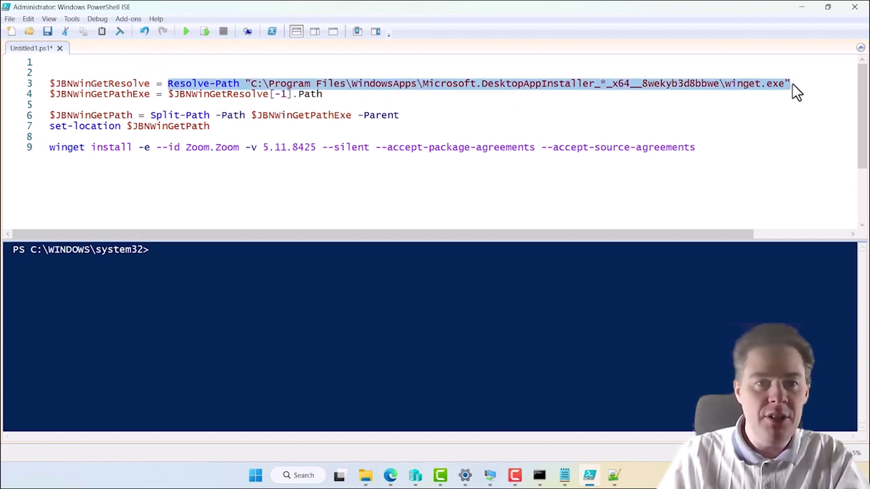
{"action": "left_click", "coordinate": [207, 34]}
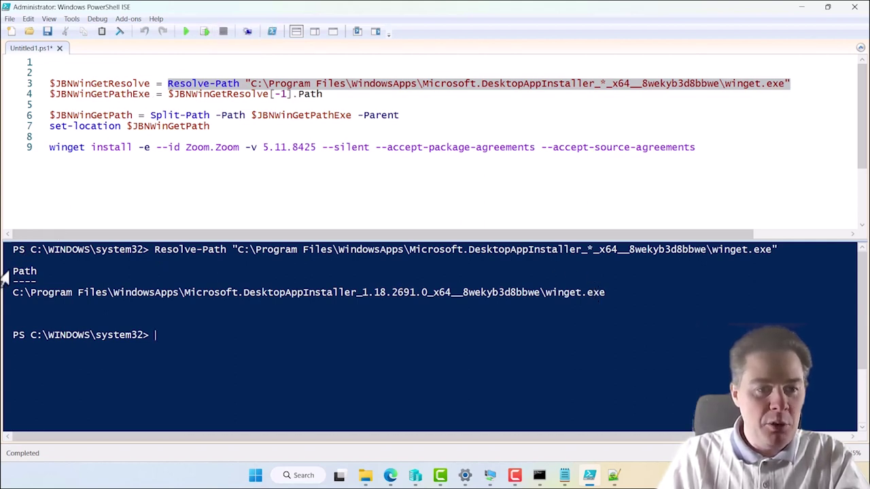
- Highlight the resolved winget.exe path under DesktopAppInstaller_1.18.2691.0_x64 in the console output
{"action": "left_click_drag", "start_coordinate": [36, 281], "coordinate": [8, 286]}
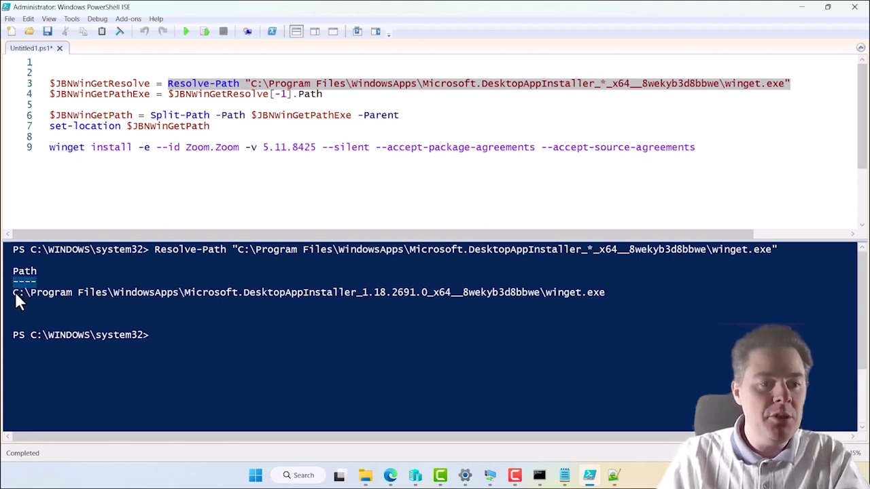
{"action": "left_click_drag", "start_coordinate": [44, 294], "coordinate": [46, 294]}
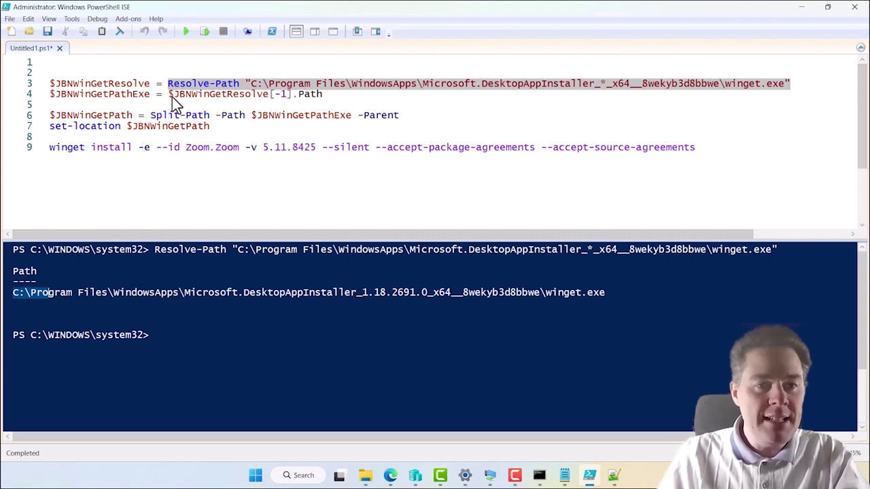
{"action": "left_click_drag", "start_coordinate": [169, 95], "coordinate": [234, 94]}
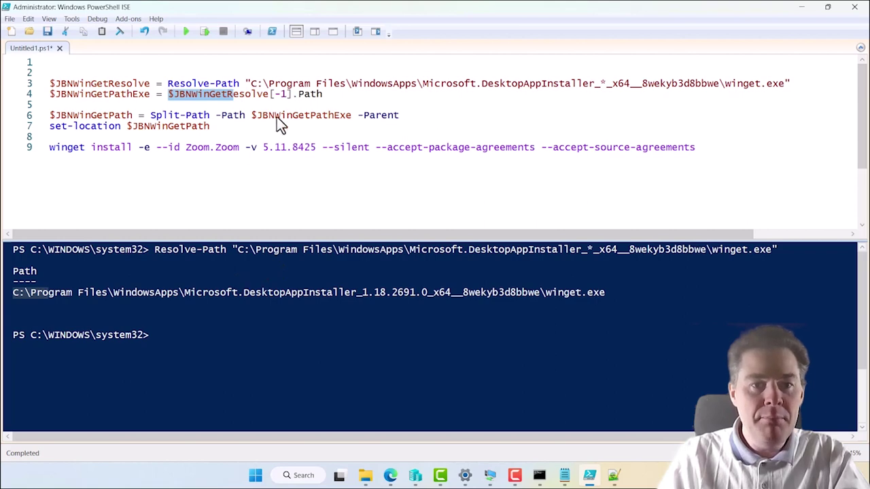
{"action": "left_click", "coordinate": [611, 295]}
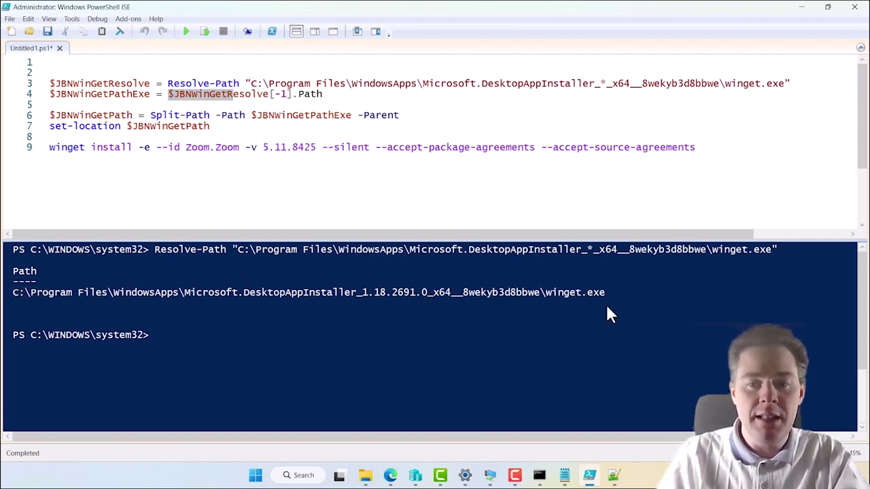
{"action": "left_click_drag", "start_coordinate": [607, 293], "coordinate": [17, 290]}
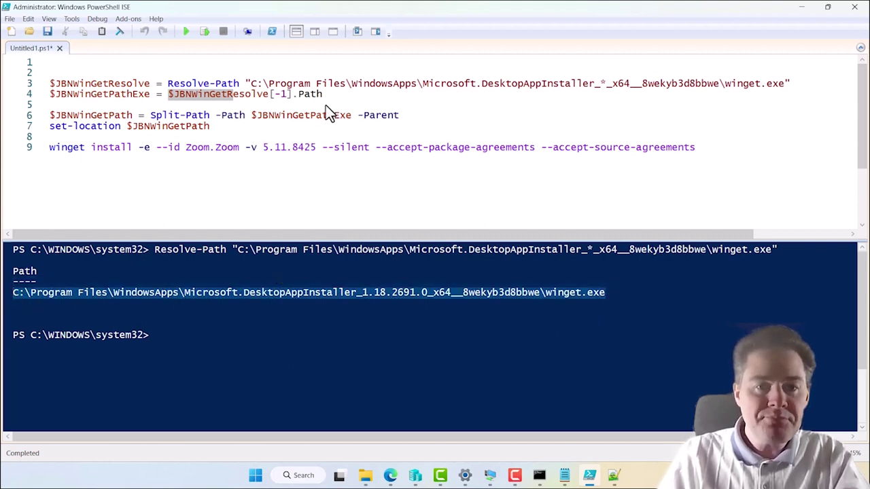
{"action": "left_click", "coordinate": [255, 107]}
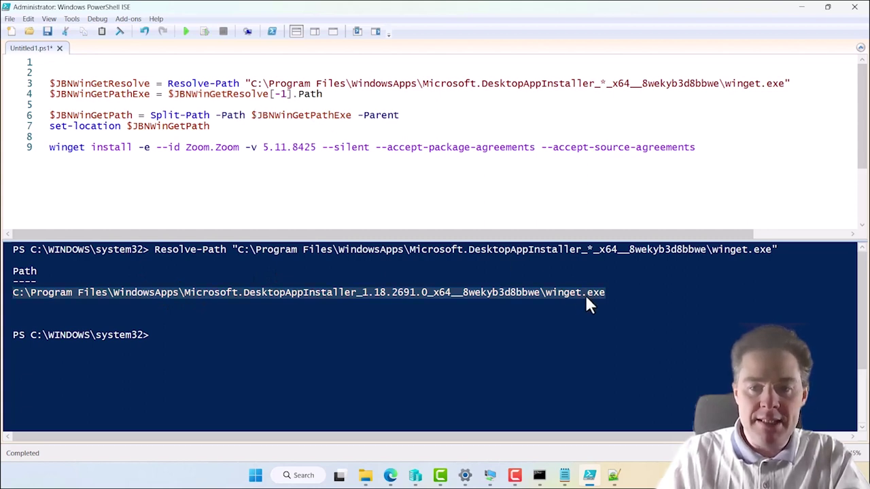
{"action": "left_click", "coordinate": [542, 307]}
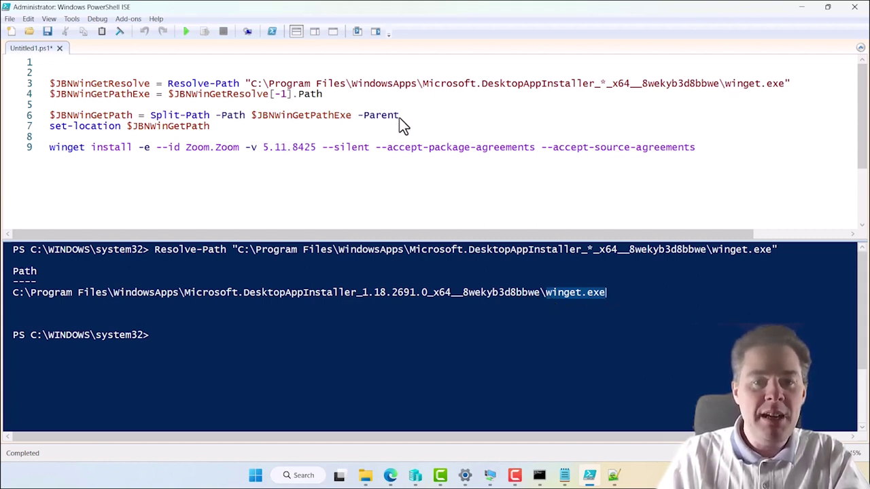
{"action": "left_click_drag", "start_coordinate": [398, 117], "coordinate": [150, 117]}
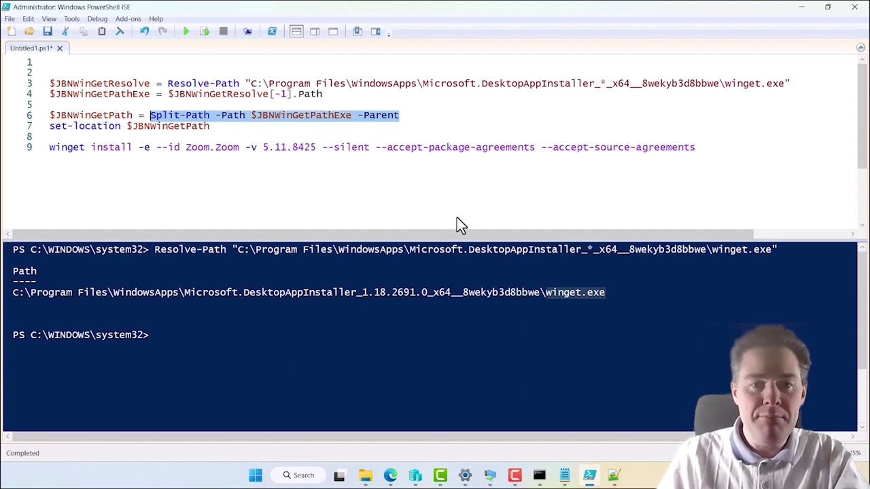
{"action": "left_click", "coordinate": [555, 298]}
{"action": "left_click_drag", "start_coordinate": [544, 293], "coordinate": [15, 295]}
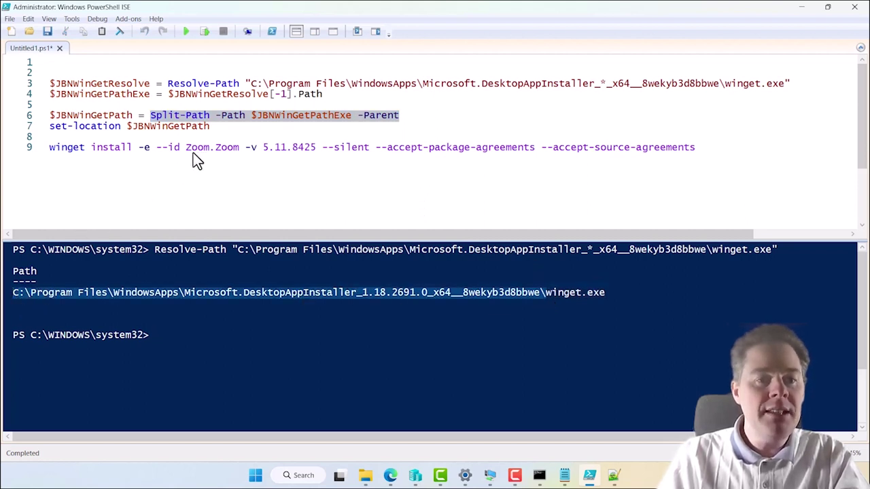
{"action": "left_click_drag", "start_coordinate": [209, 129], "coordinate": [185, 129]}
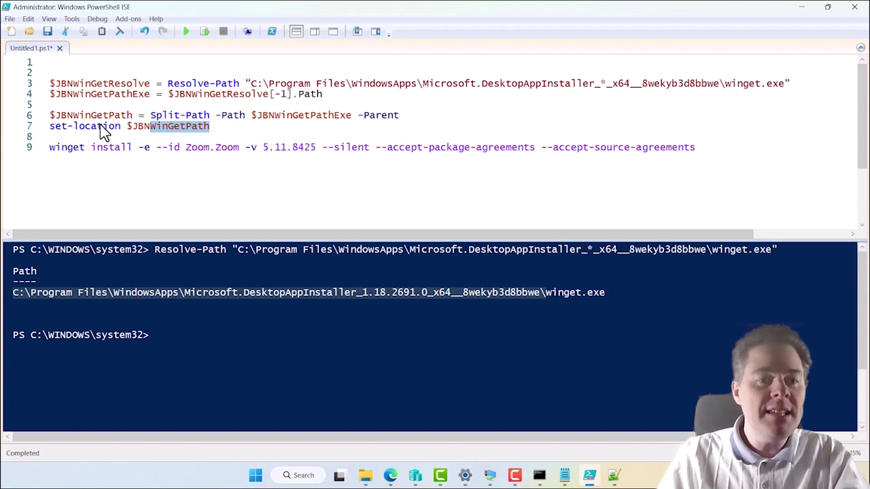
{"action": "left_click", "coordinate": [45, 295]}
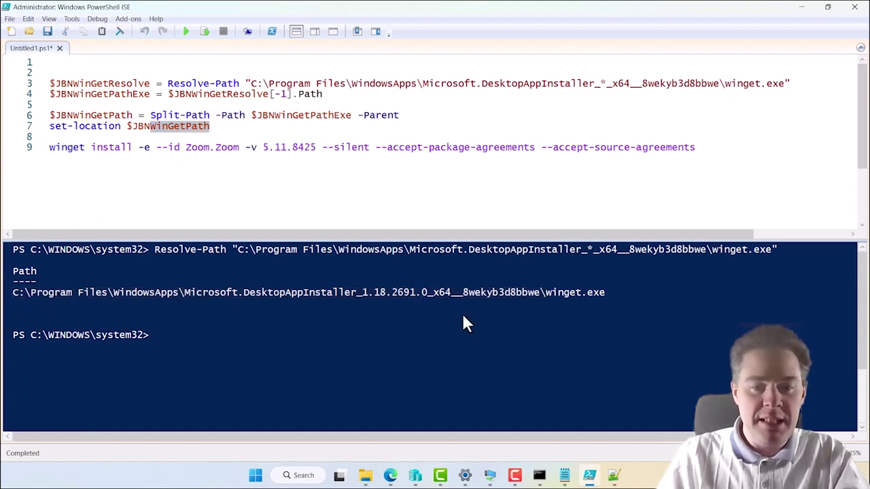
{"action": "triple_click", "coordinate": [208, 292]}
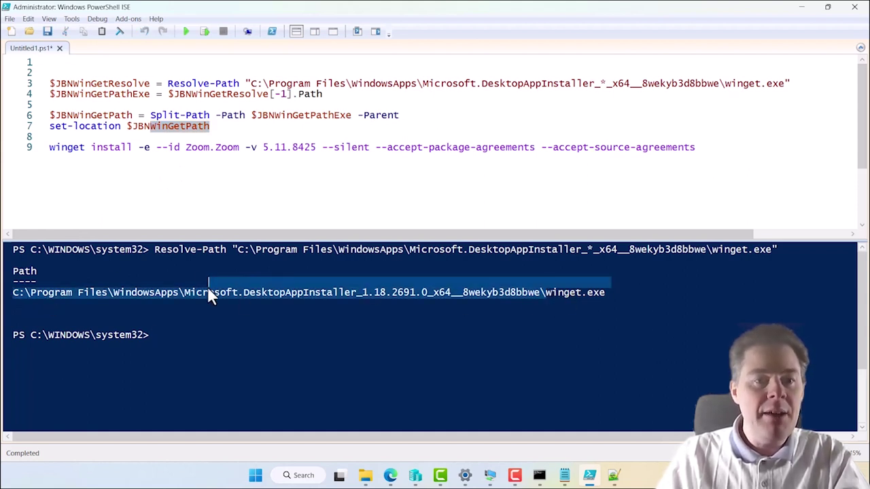
{"action": "left_click", "coordinate": [48, 149]}
- Change the install line to call .\winget.exe, then select script lines 3 to 7
{"action": "type", "text": "."}
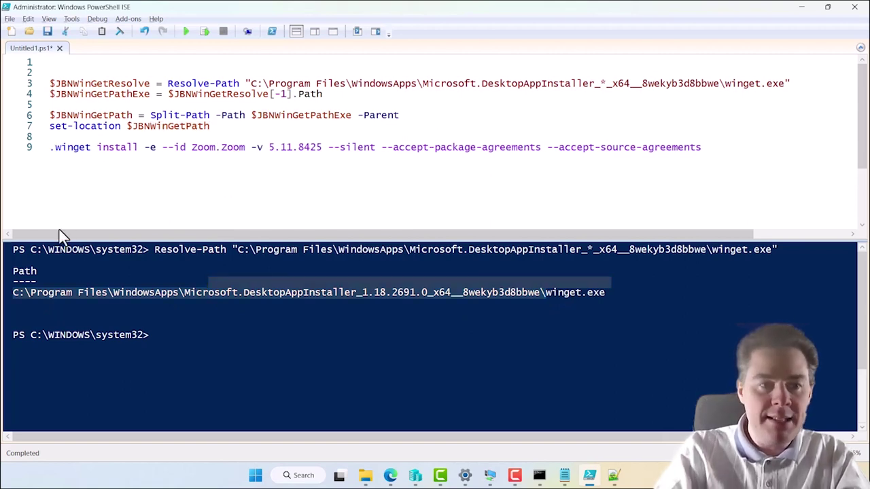
{"action": "type", "text": "\\winget"}
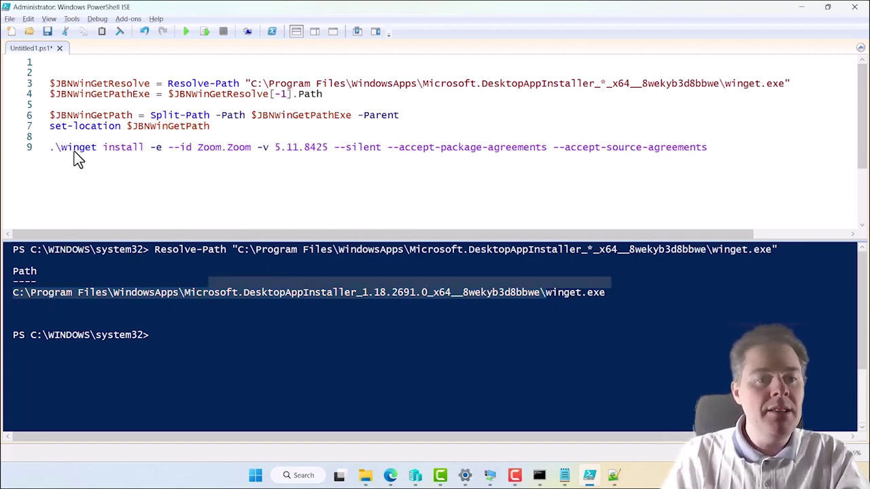
{"action": "type", "text": ".exe"}
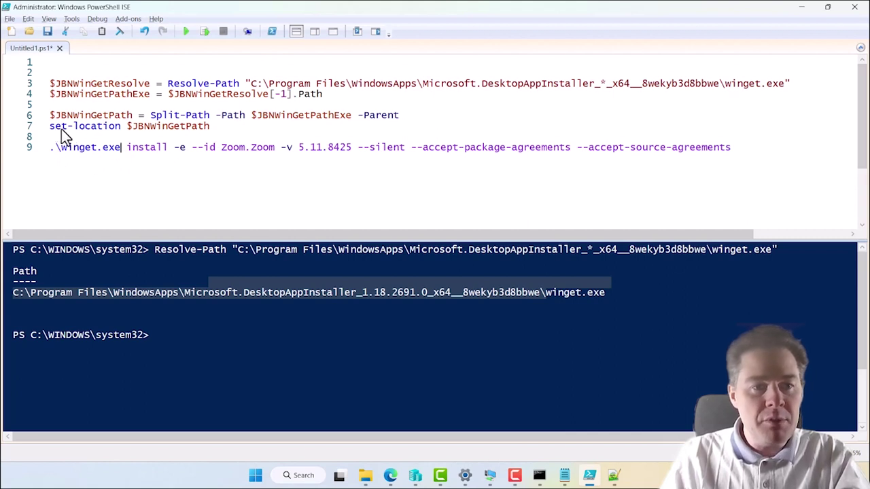
{"action": "left_click", "coordinate": [537, 303]}
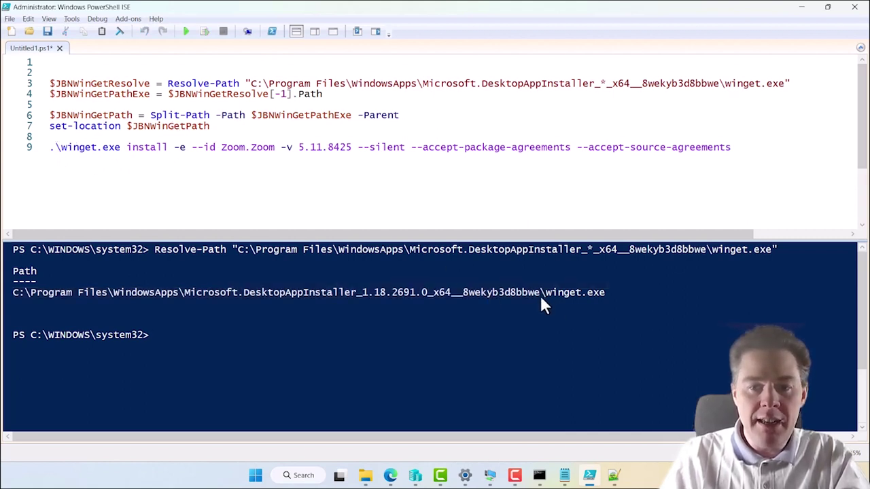
{"action": "left_click_drag", "start_coordinate": [540, 295], "coordinate": [202, 286]}
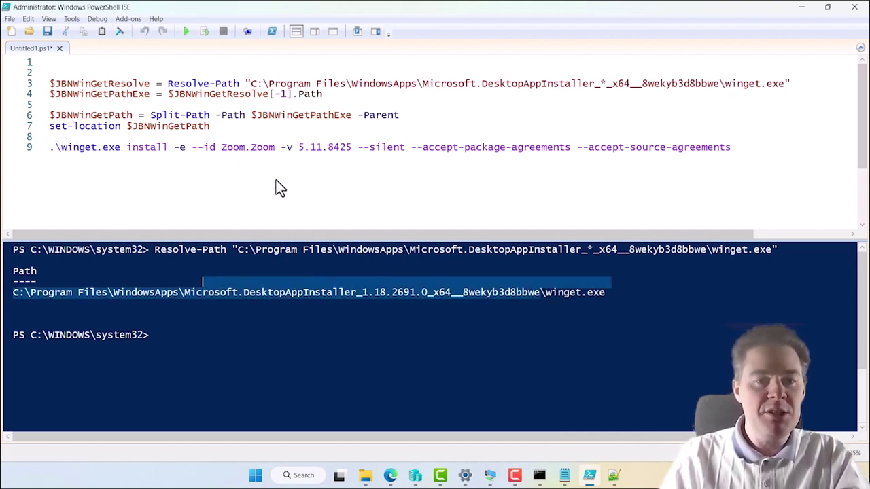
{"action": "left_click", "coordinate": [215, 128]}
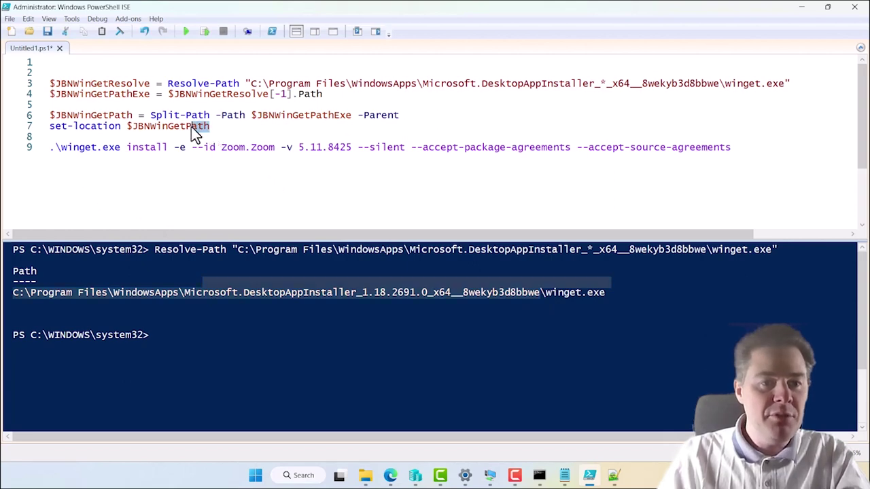
{"action": "left_click_drag", "start_coordinate": [191, 127], "coordinate": [42, 85]}
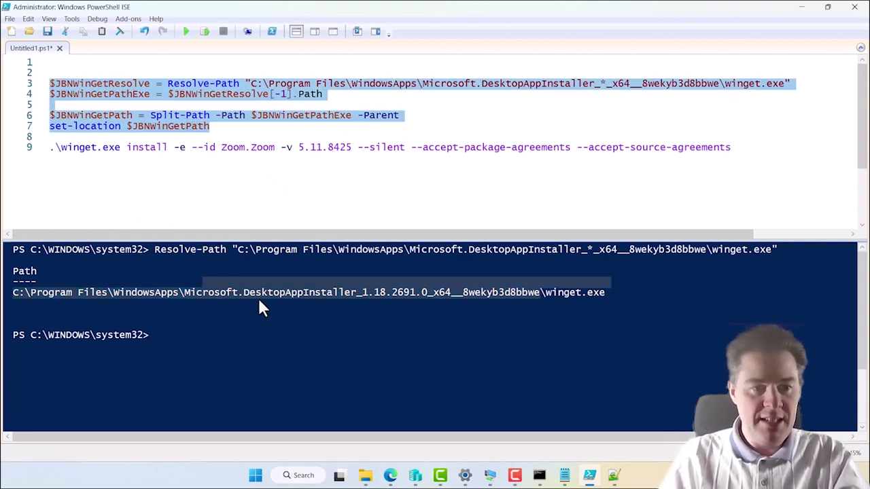
{"action": "left_click", "coordinate": [208, 32]}
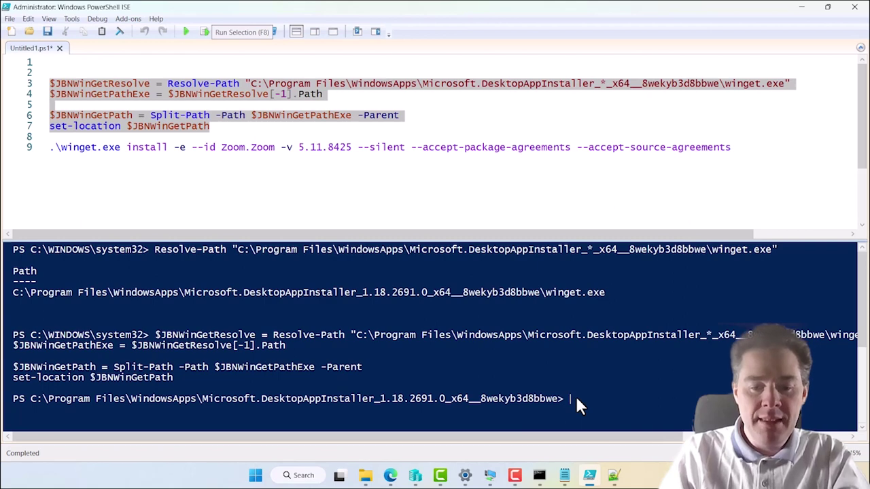
{"action": "type", "text": "dir"}
{"action": "key", "text": "Return"}
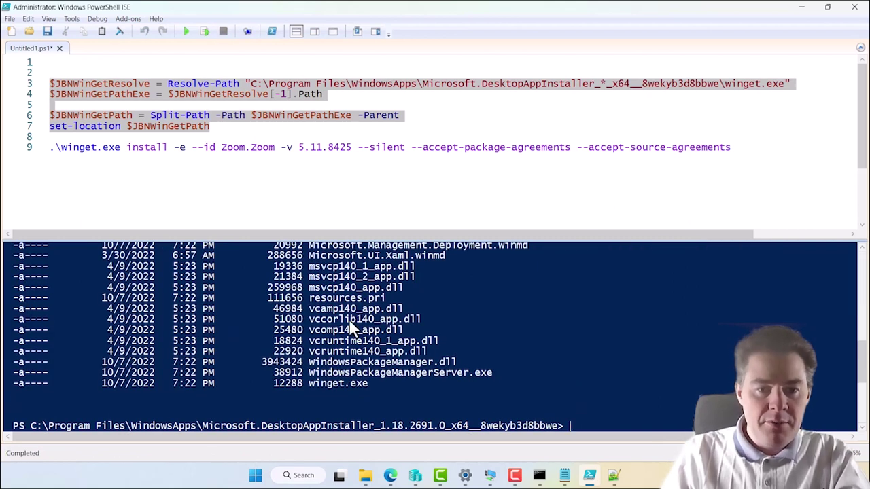
{"action": "scroll", "coordinate": [350, 325], "scroll_direction": "up", "scroll_amount": 8}
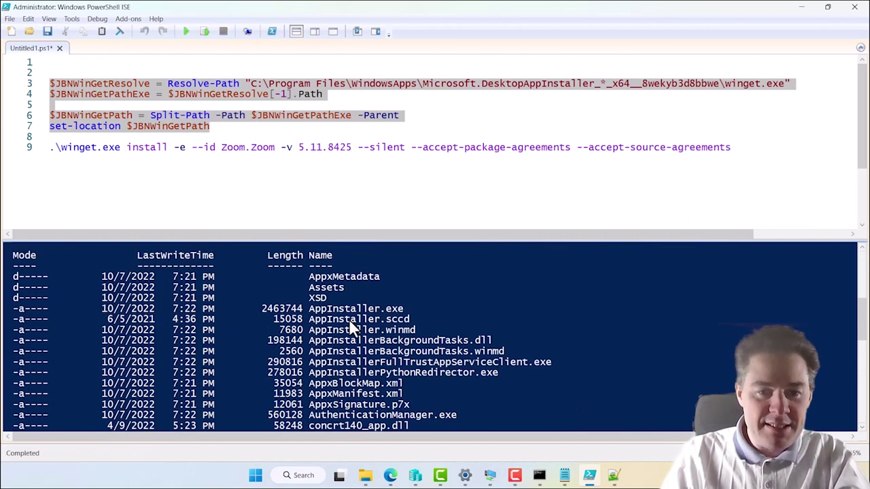
{"action": "scroll", "coordinate": [360, 357], "scroll_direction": "down", "scroll_amount": 3}
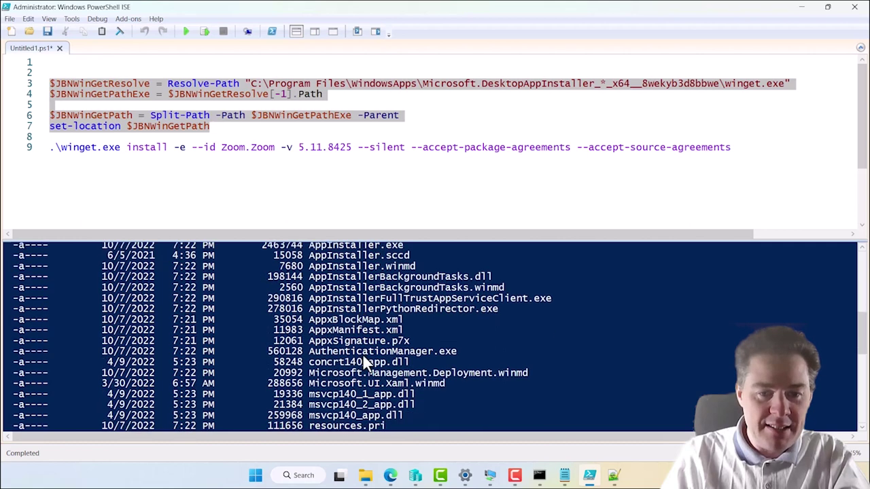
{"action": "scroll", "coordinate": [365, 362], "scroll_direction": "down", "scroll_amount": 3}
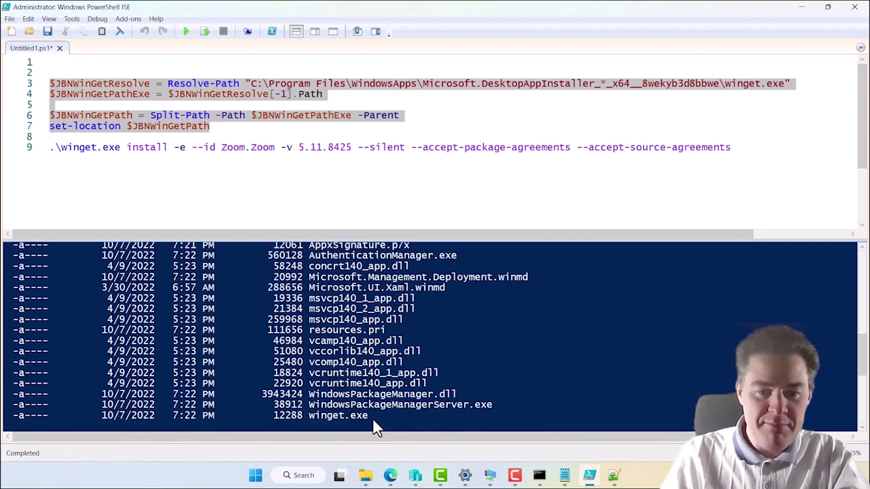
{"action": "left_click_drag", "start_coordinate": [368, 418], "coordinate": [316, 420]}
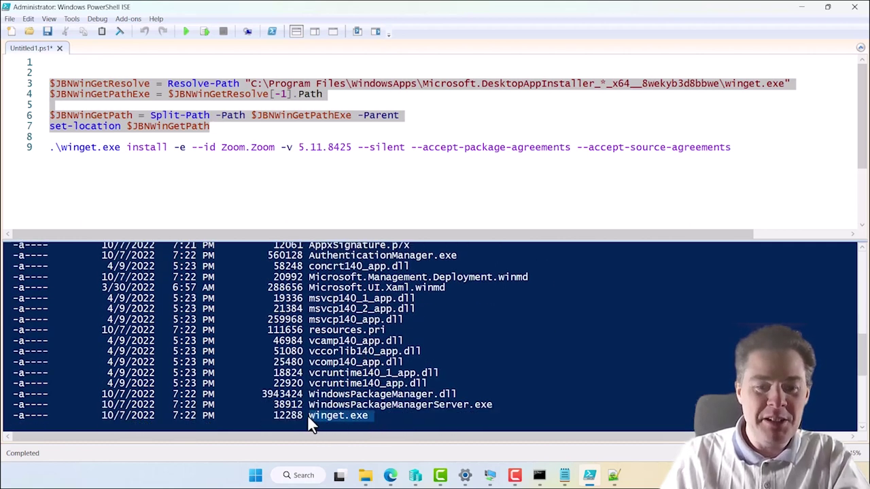
{"action": "left_click", "coordinate": [307, 416]}
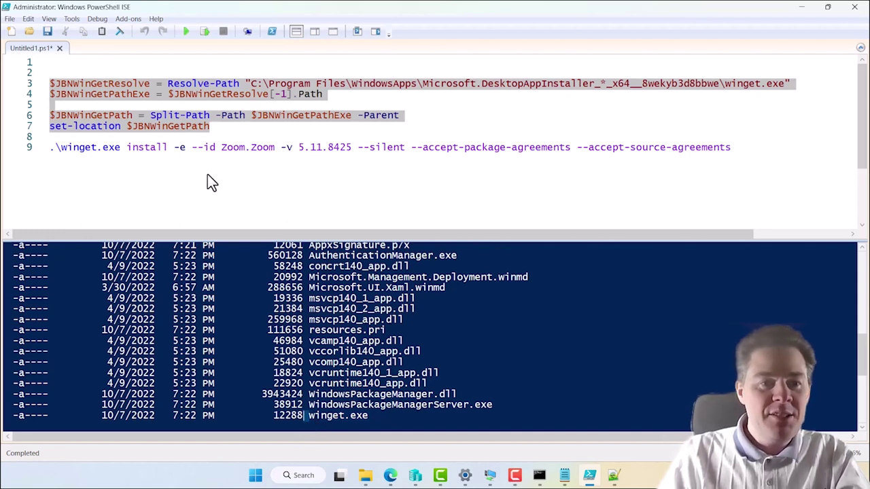
{"action": "left_click", "coordinate": [211, 147]}
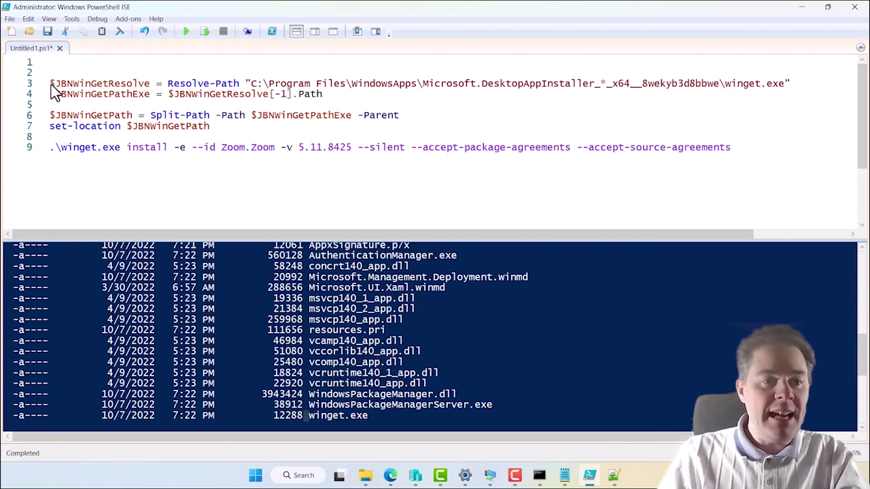
{"action": "left_click_drag", "start_coordinate": [51, 84], "coordinate": [218, 124]}
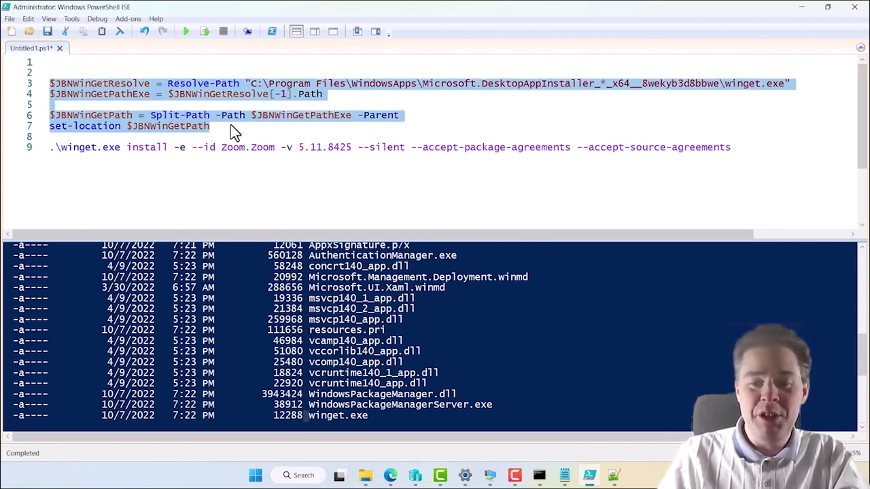
{"action": "left_click", "coordinate": [230, 124]}
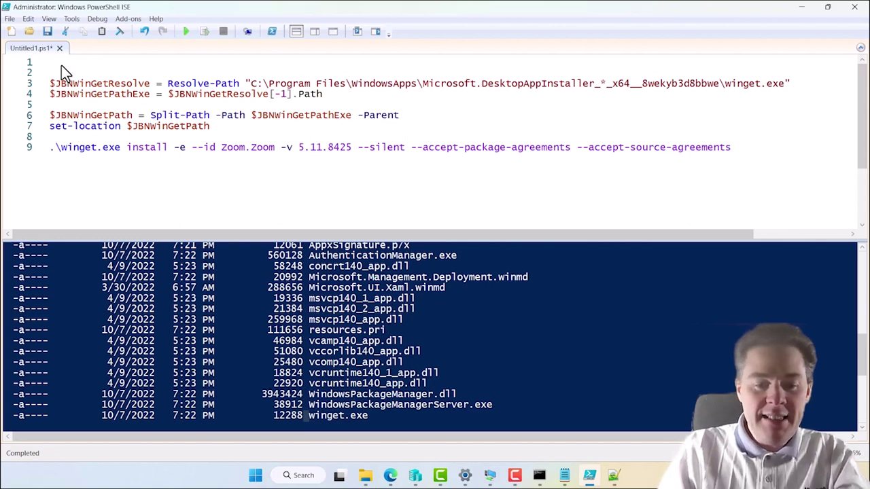
- Add three ### header lines plus '# Find path to WinGet.exe' and '# Run WinGet.exe' comments
{"action": "type", "text": "###"}
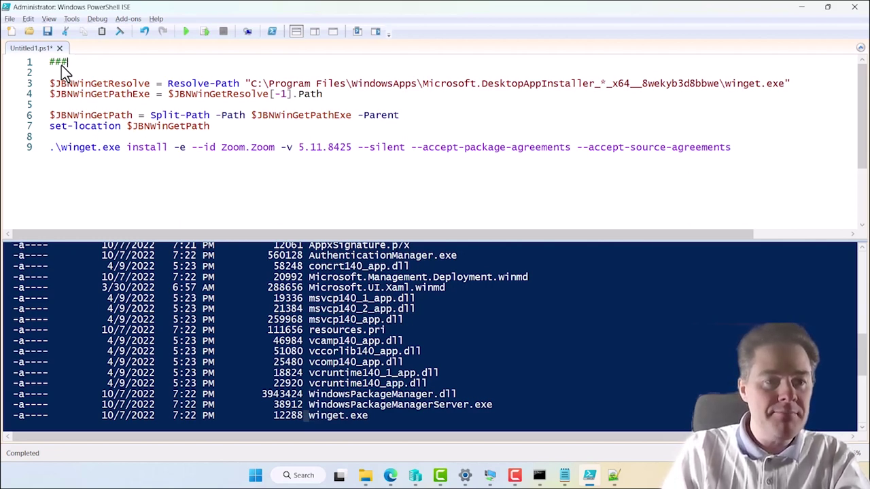
{"action": "key", "text": "Return"}
{"action": "type", "text": "##"}
{"action": "key", "text": "Return"}
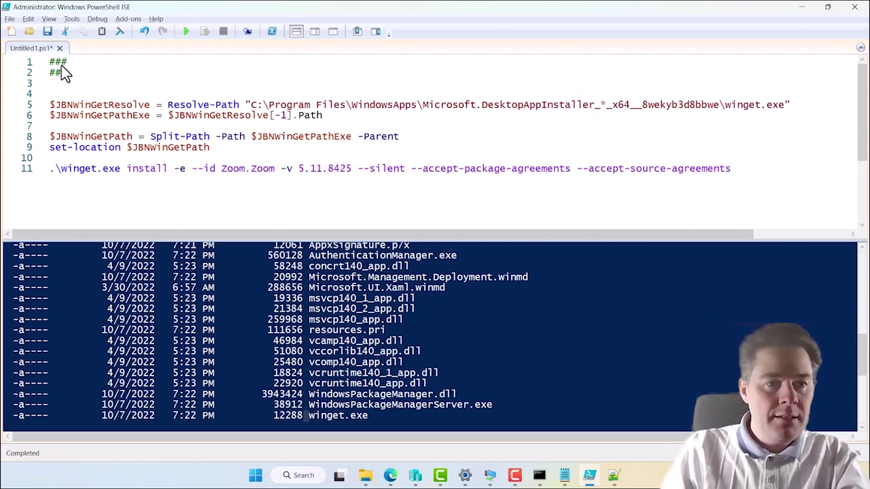
{"action": "type", "text": "###"}
{"action": "key", "text": "Return"}
{"action": "key", "text": "Return"}
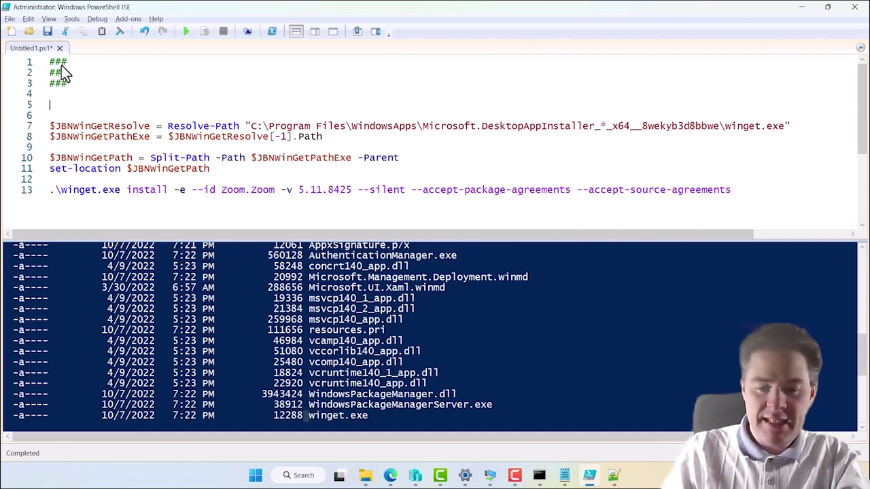
{"action": "type", "text": "#"}
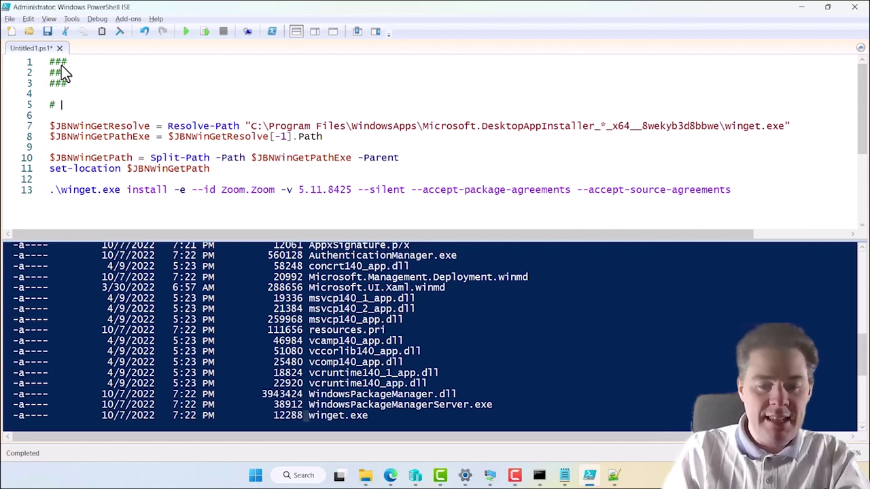
{"action": "type", "text": " Find path to Win"}
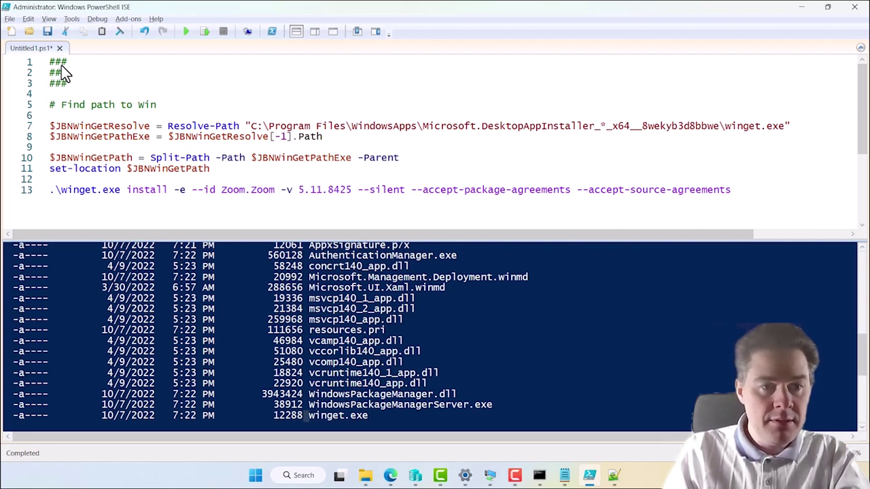
{"action": "type", "text": "Get"}
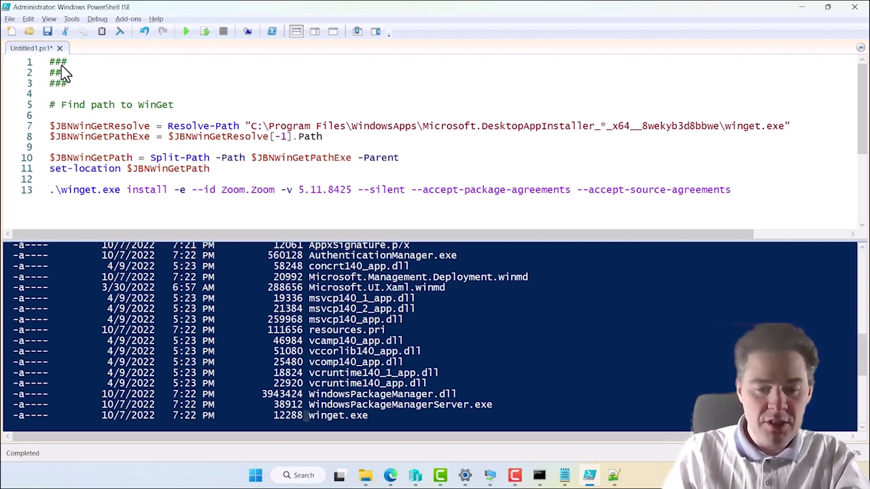
{"action": "type", "text": ".exe"}
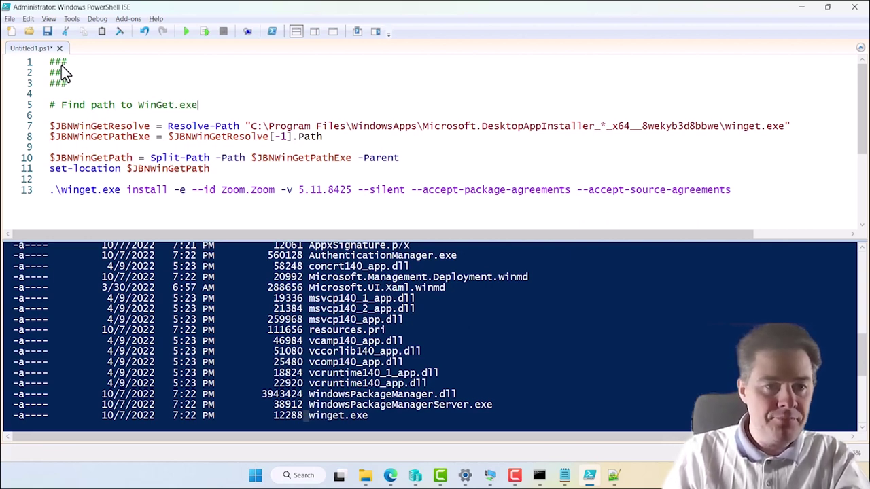
{"action": "left_click", "coordinate": [62, 178]}
{"action": "key", "text": "Return"}
{"action": "key", "text": "Return"}
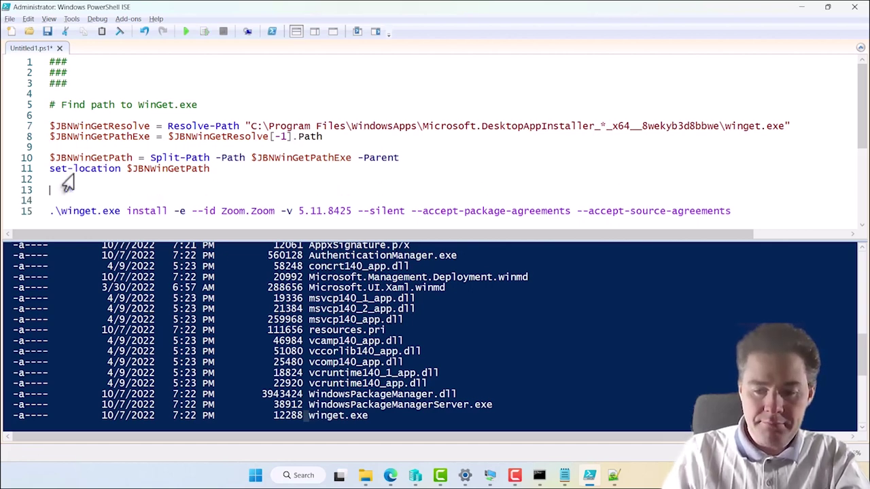
{"action": "type", "text": "# R"}
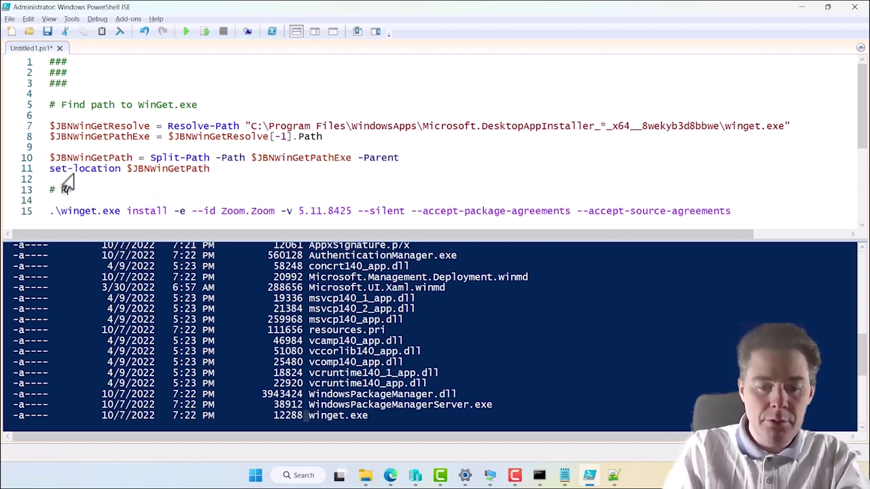
{"action": "type", "text": "un WinGet.e"}
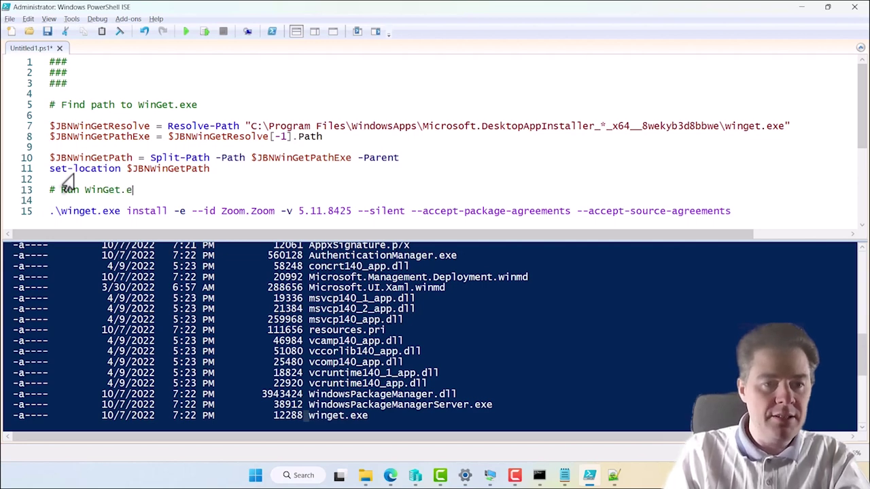
{"action": "type", "text": "xe"}
- Fill the header with 'Install Zoom 5.11.8425 using Winget', the author's name and 'Date: 20th December 2022', then save
{"action": "left_click", "coordinate": [100, 65]}
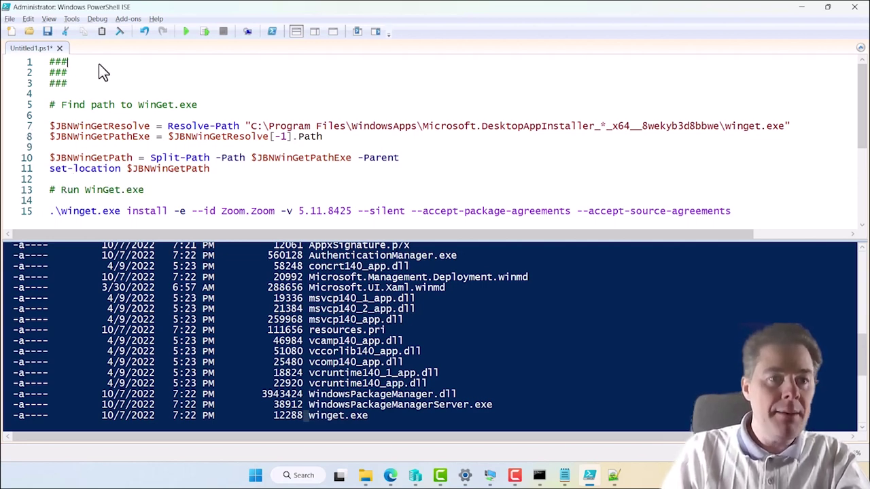
{"action": "type", "text": "Inst"}
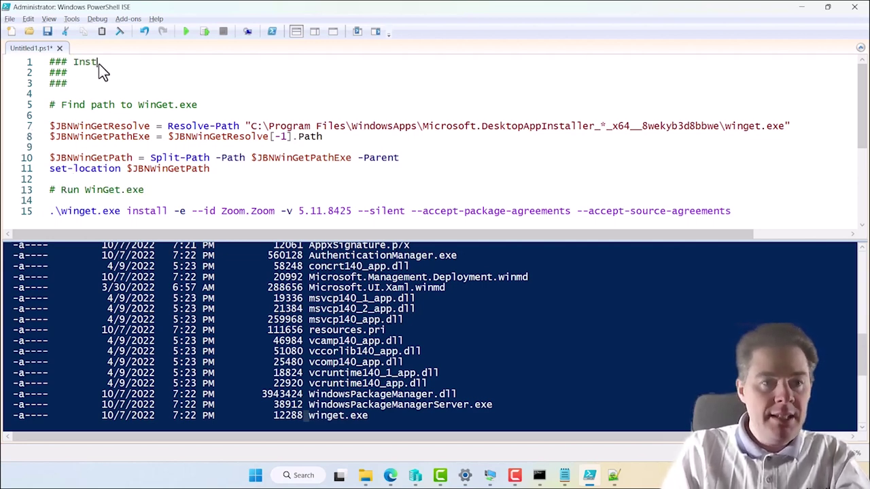
{"action": "type", "text": "all Zoom"}
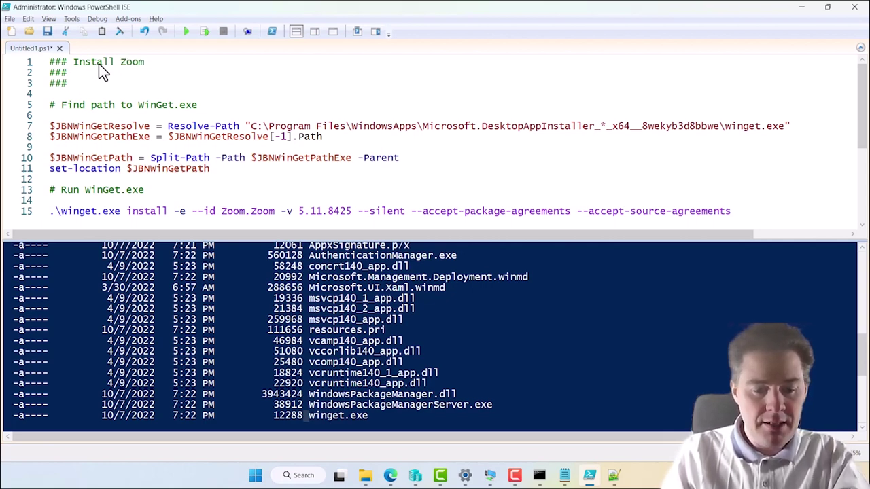
{"action": "key", "text": "super+v"}
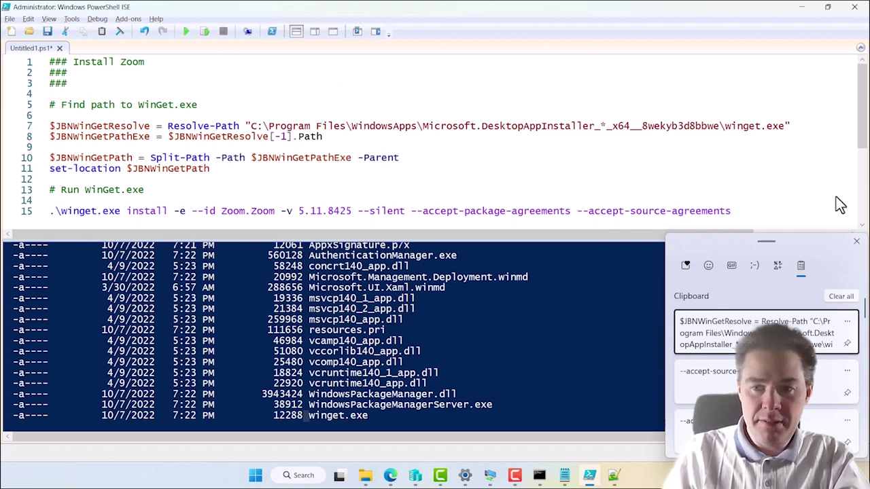
{"action": "scroll", "coordinate": [765, 353], "scroll_direction": "down", "scroll_amount": 5}
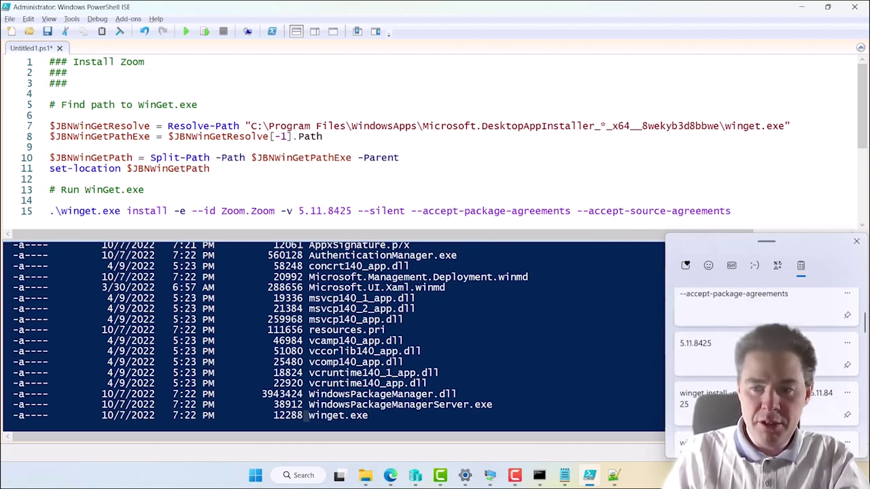
{"action": "left_click", "coordinate": [695, 352]}
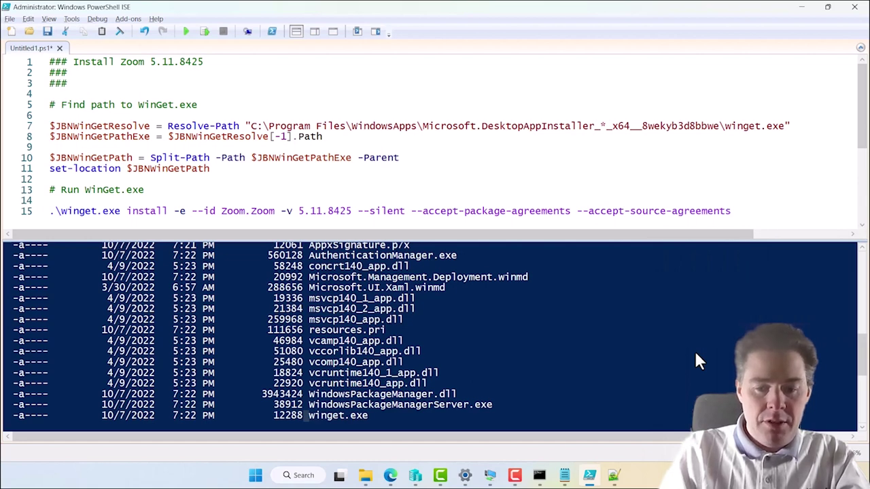
{"action": "type", "text": "using Winget"}
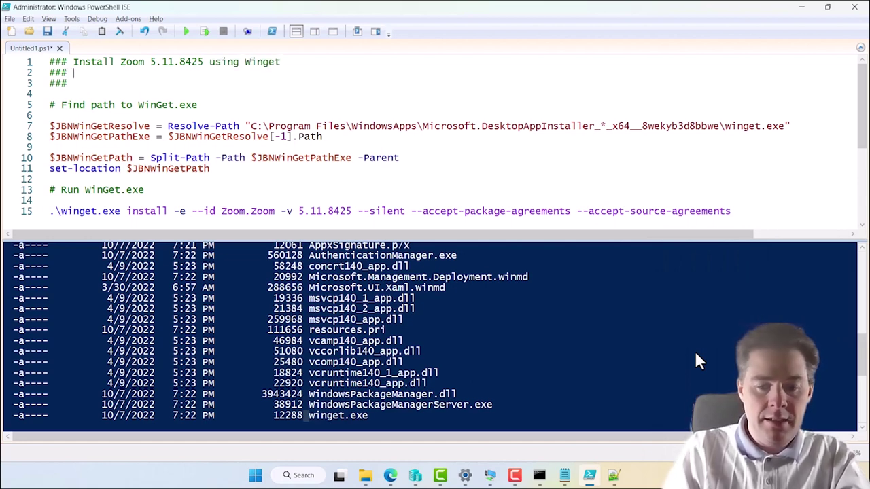
{"action": "key", "text": "Down"}
{"action": "type", "text": "Author: Jo"}
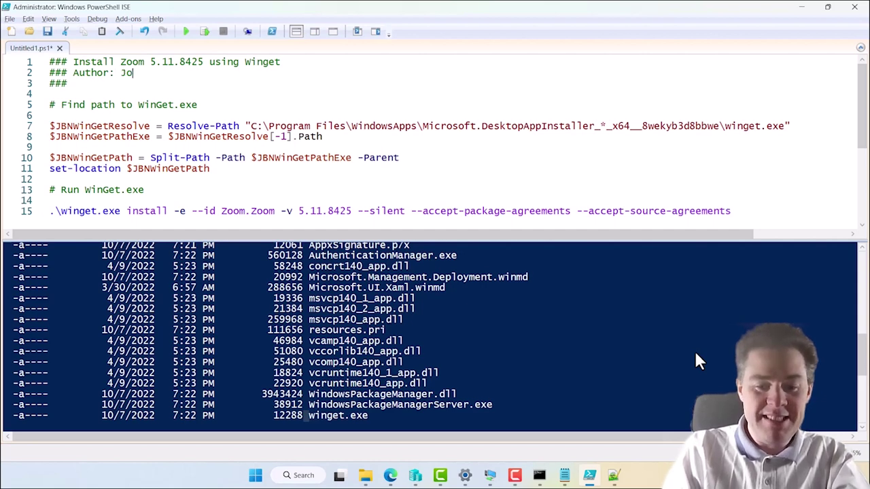
{"action": "type", "text": "hn Bryntze"}
{"action": "key", "text": "Down"}
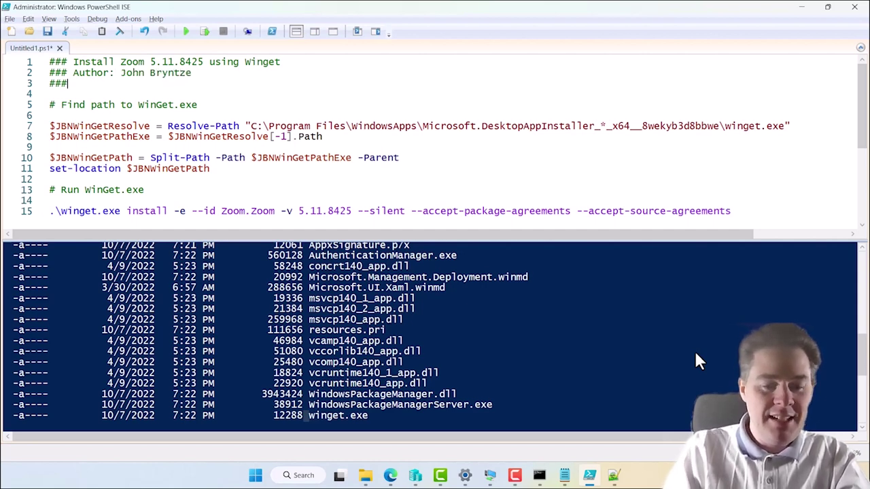
{"action": "type", "text": "Date: 2"}
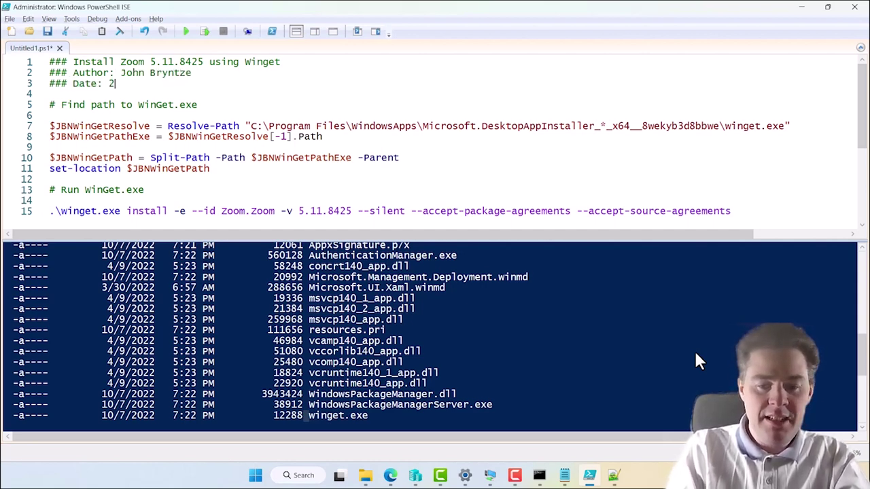
{"action": "type", "text": "0th Dece"}
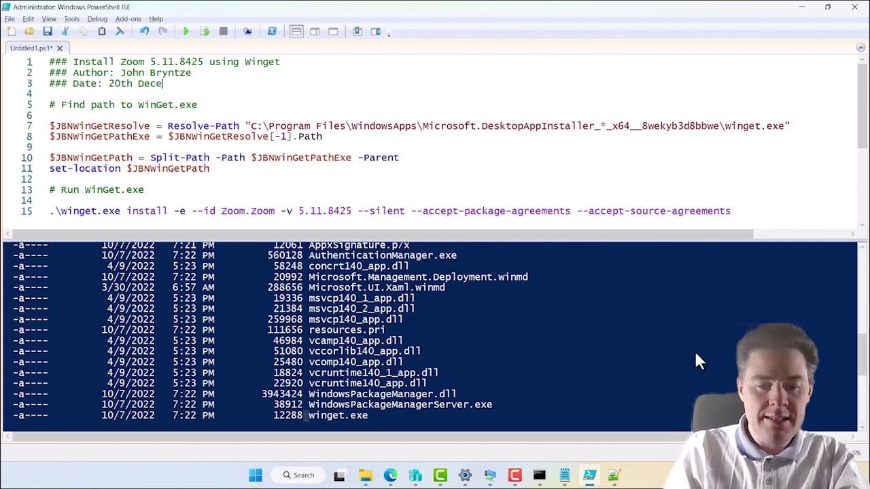
{"action": "type", "text": "mber 2022"}
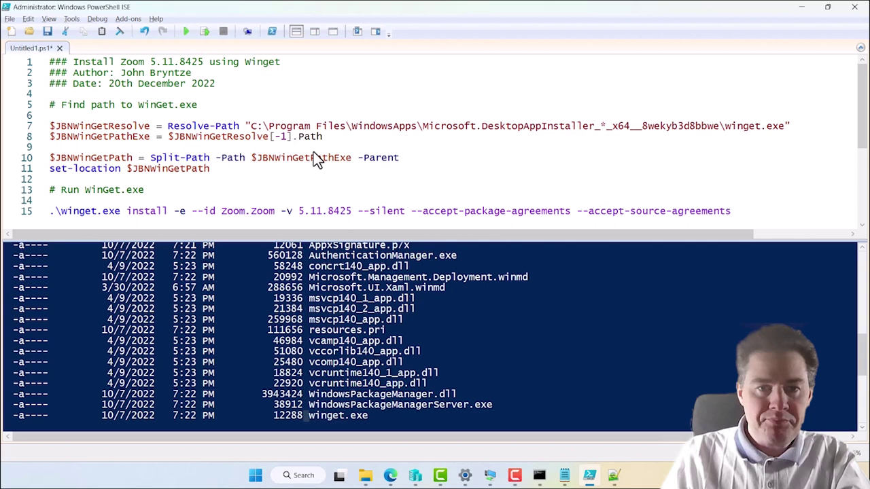
{"action": "left_click", "coordinate": [46, 31]}
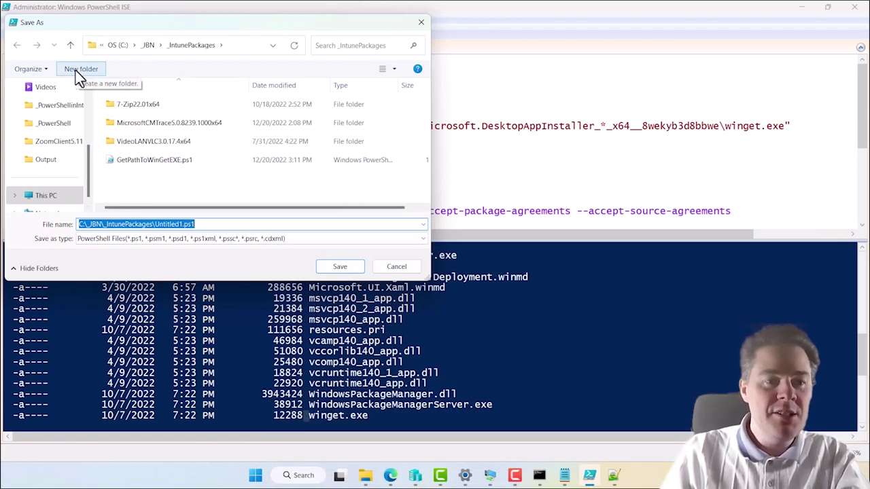
- Name the new package folder ZoomClient5.11.8425x64 and open it
{"action": "left_click", "coordinate": [78, 69]}
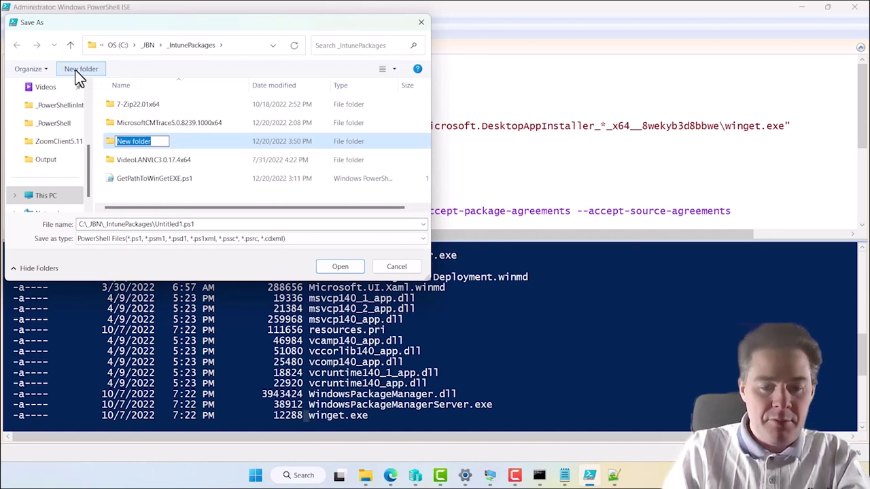
{"action": "type", "text": "Zoo"}
{"action": "type", "text": "mClient"}
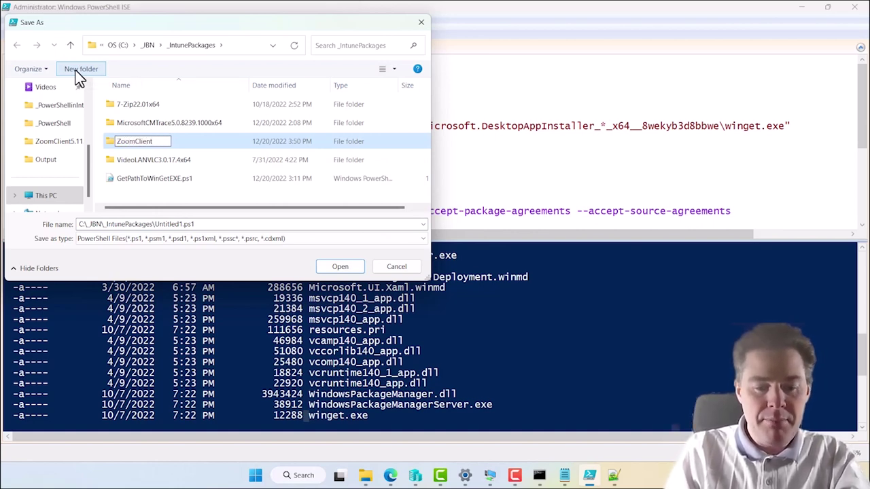
{"action": "key", "text": "super+v"}
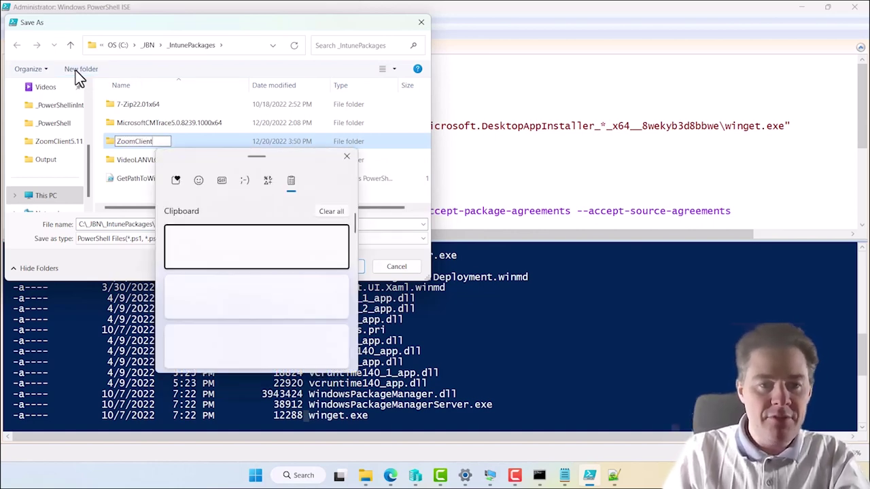
{"action": "scroll", "coordinate": [252, 297], "scroll_direction": "down", "scroll_amount": 2}
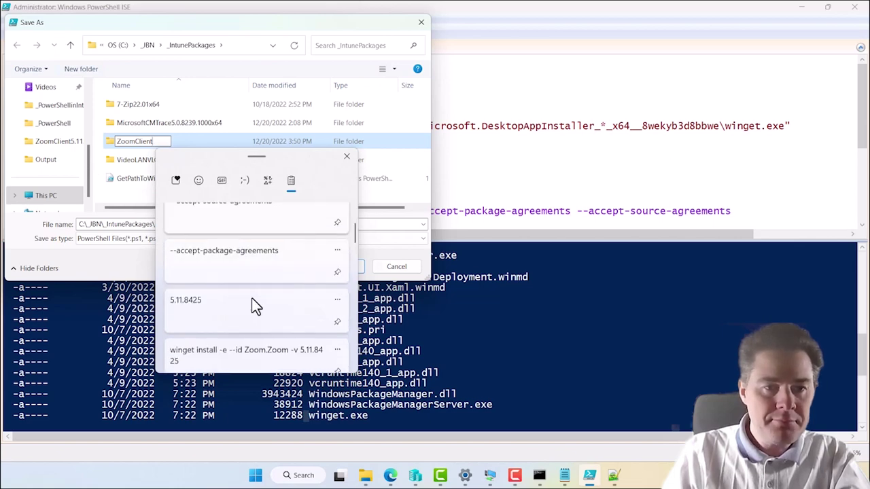
{"action": "left_click", "coordinate": [251, 299]}
{"action": "type", "text": "x64"}
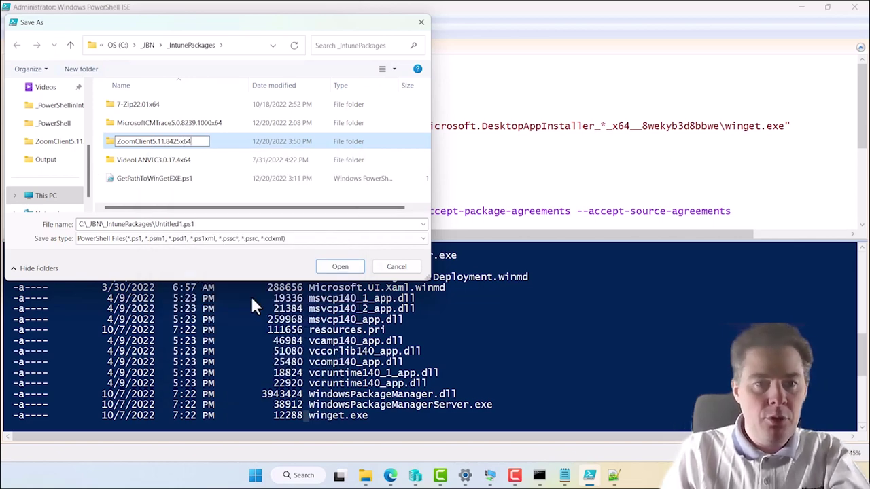
{"action": "key", "text": "Return"}
{"action": "key", "text": "Return"}
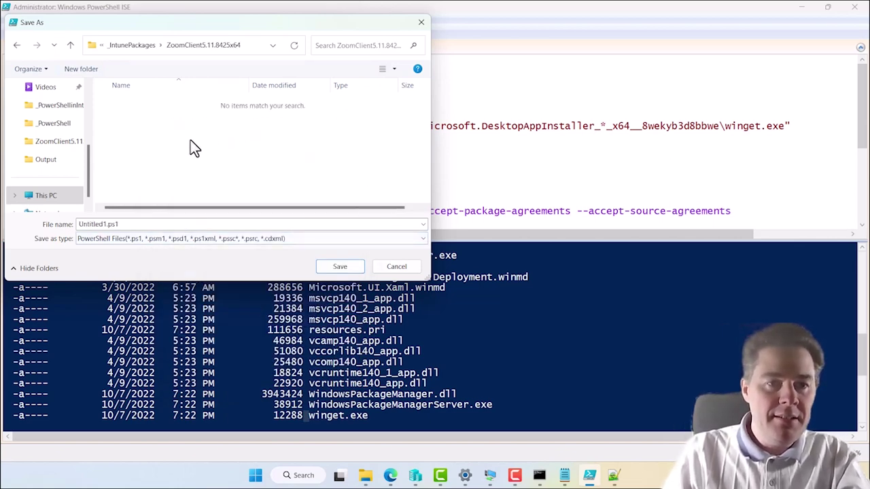
- Create Output and Source subfolders inside ZoomClient5.11.8425x64
{"action": "right_click", "coordinate": [157, 170]}
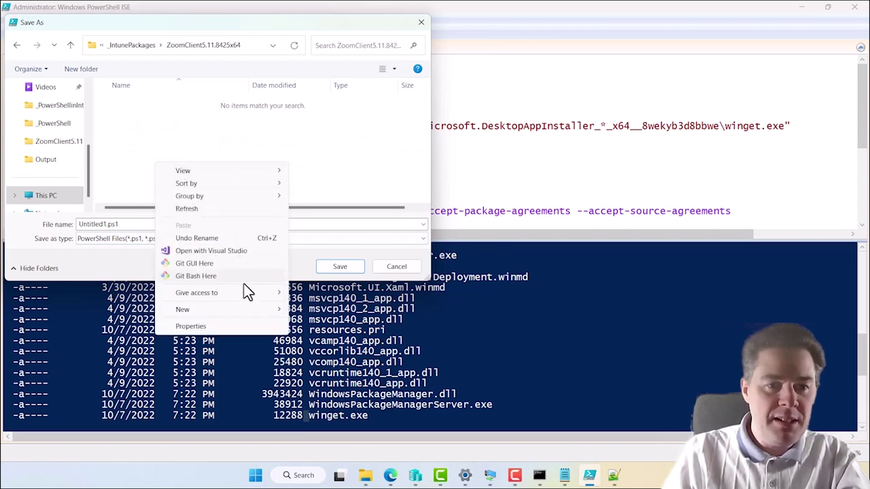
{"action": "mouse_move", "coordinate": [267, 310]}
{"action": "left_click", "coordinate": [314, 314]}
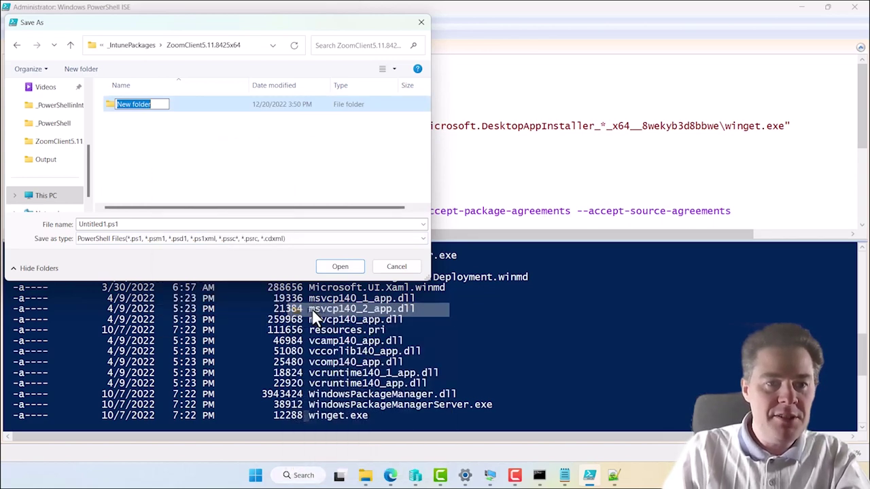
{"action": "type", "text": "Output"}
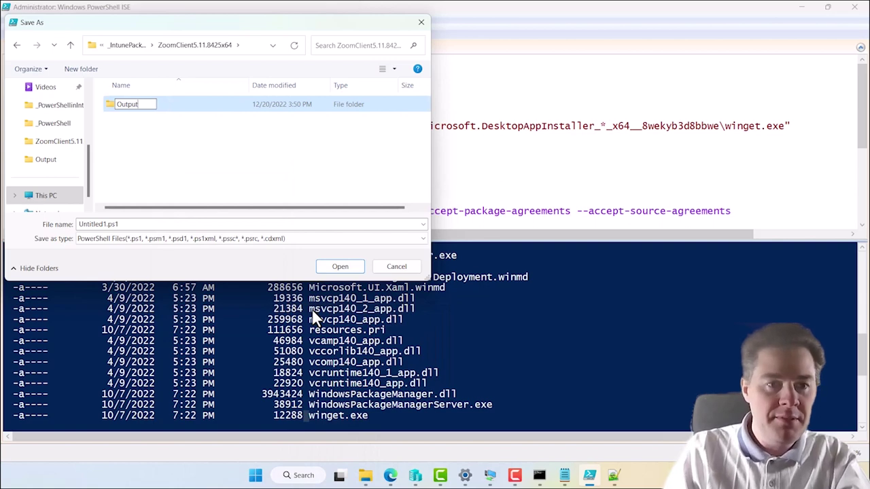
{"action": "key", "text": "Return"}
{"action": "right_click", "coordinate": [152, 144]}
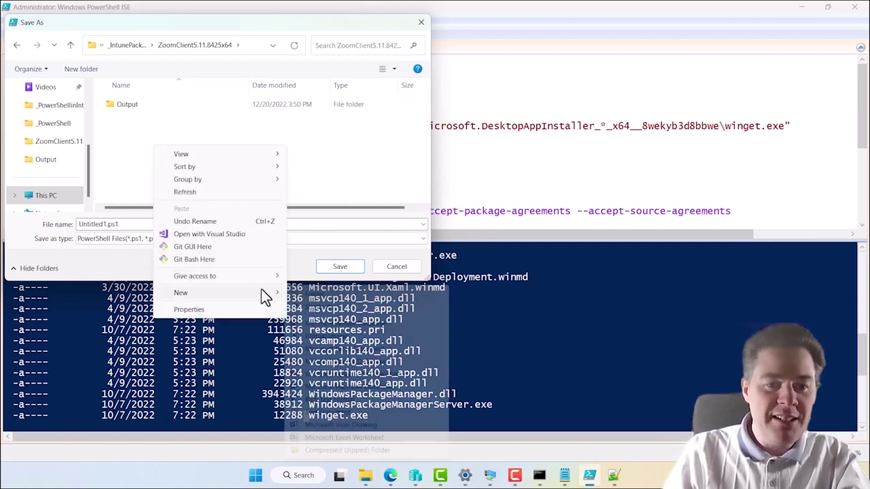
{"action": "mouse_move", "coordinate": [261, 289]}
{"action": "left_click", "coordinate": [322, 293]}
{"action": "type", "text": "Source"}
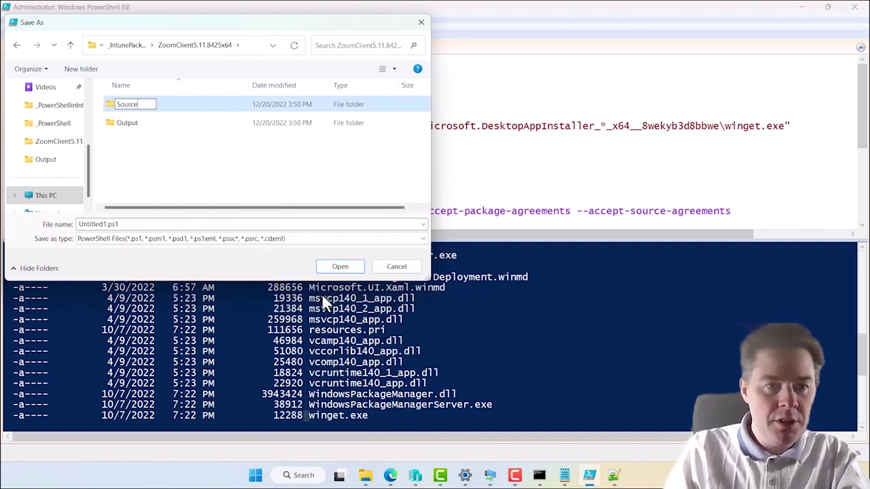
{"action": "key", "text": "Return"}
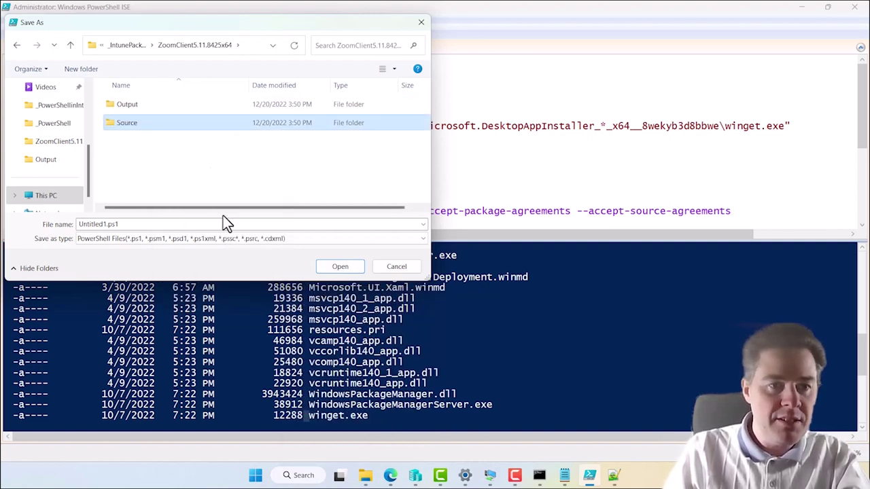
- Save the script as Untitled1.ps1 in Source, correct the year to 2020 and re-save
{"action": "double_click", "coordinate": [128, 123]}
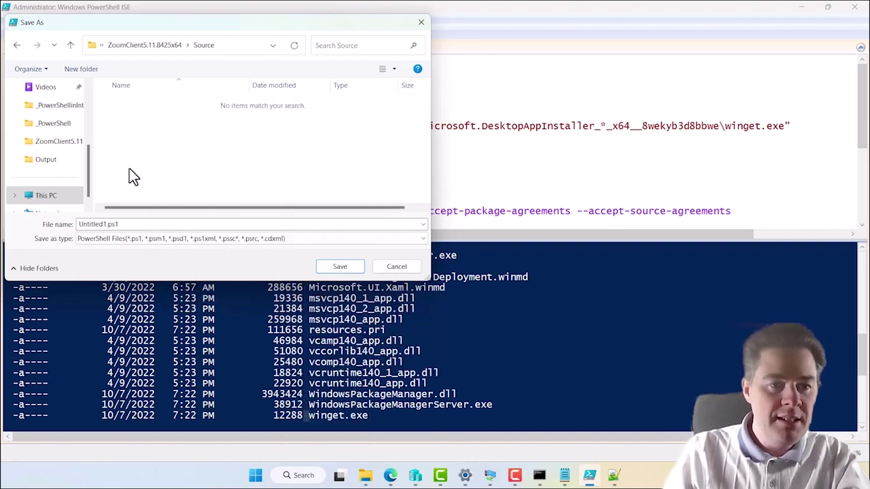
{"action": "left_click", "coordinate": [105, 225]}
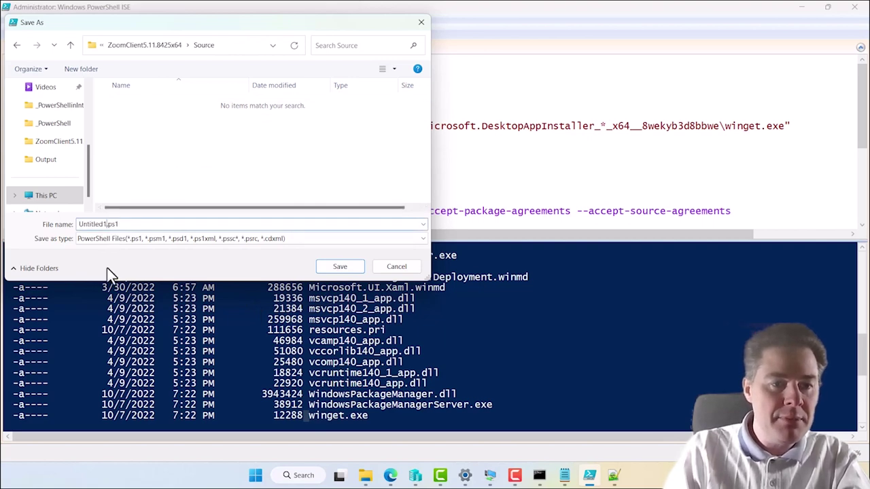
{"action": "key", "text": "Return"}
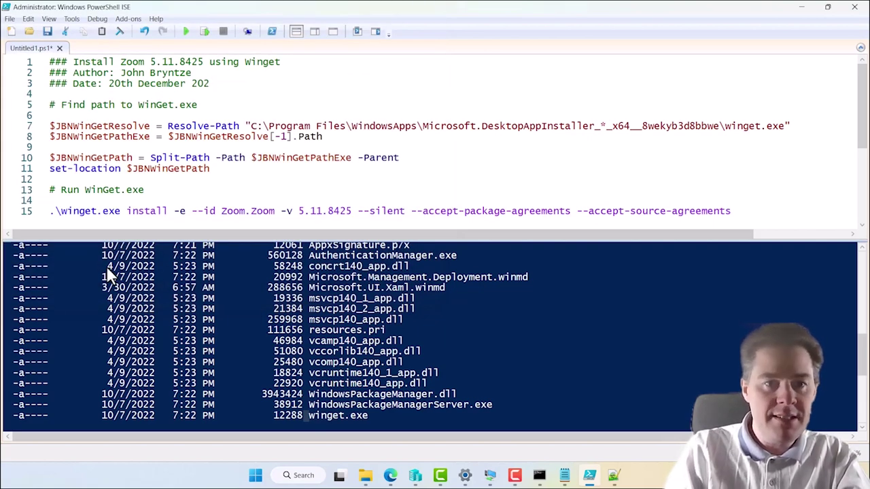
{"action": "type", "text": "0"}
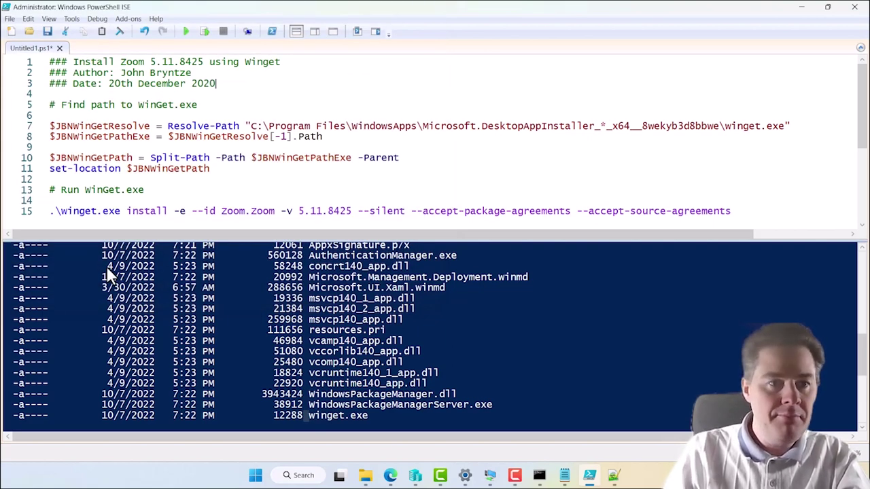
{"action": "left_click", "coordinate": [48, 34]}
- Rename Untitled1.ps1 in the Source folder to Install-ZoomClient5.11.8425x64.ps1
{"action": "mouse_move", "coordinate": [373, 479]}
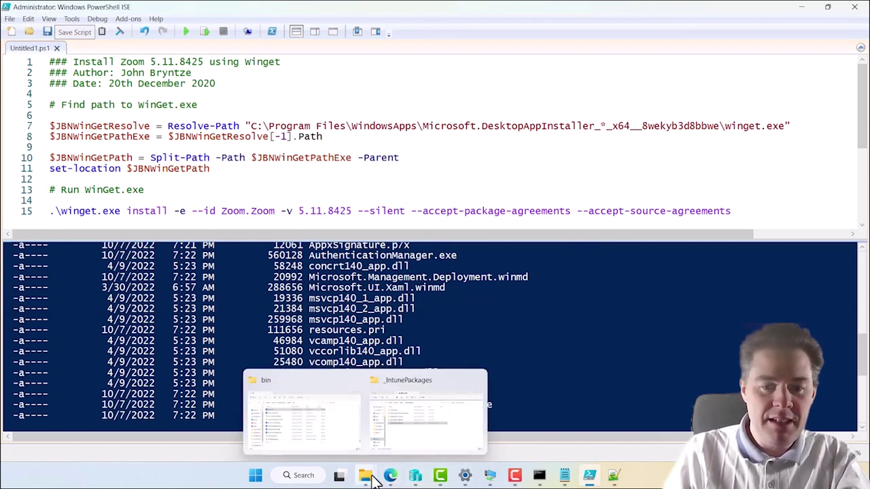
{"action": "left_click", "coordinate": [402, 429]}
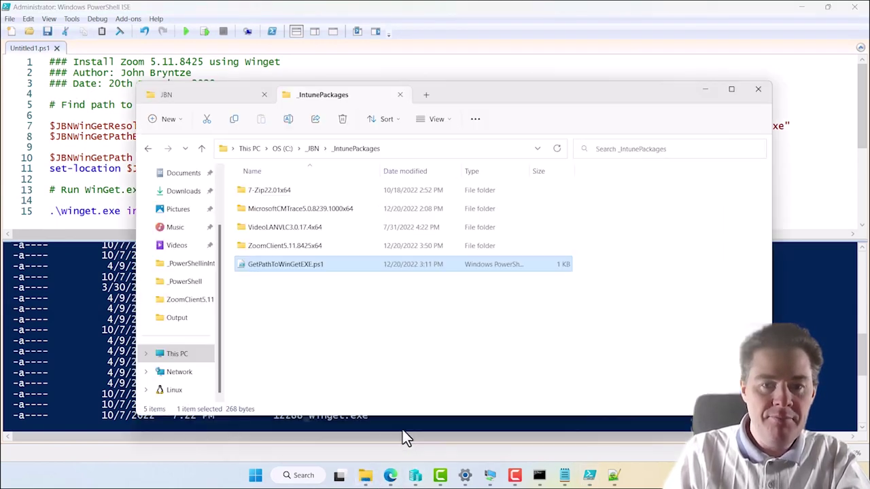
{"action": "double_click", "coordinate": [280, 248]}
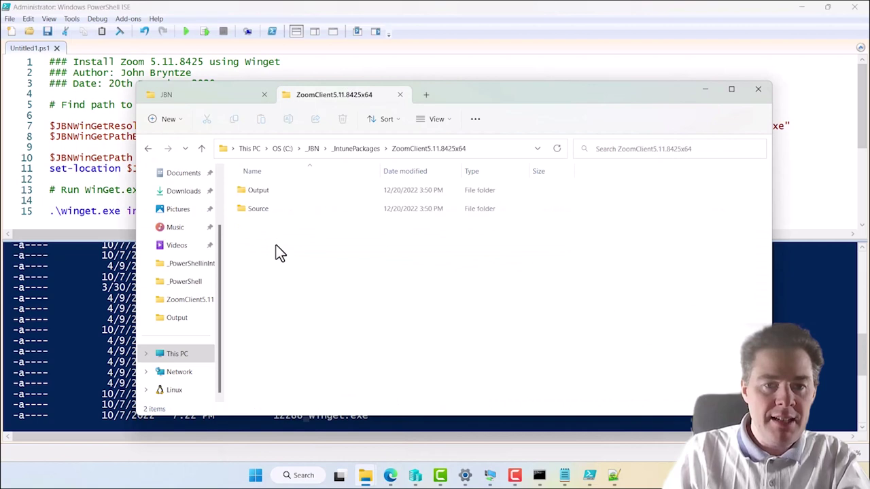
{"action": "double_click", "coordinate": [259, 210]}
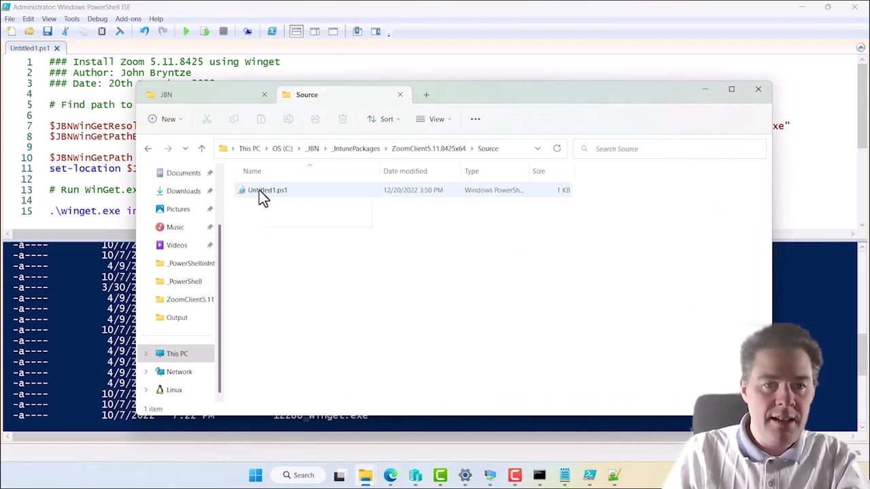
{"action": "left_click", "coordinate": [259, 190]}
{"action": "left_click", "coordinate": [259, 190]}
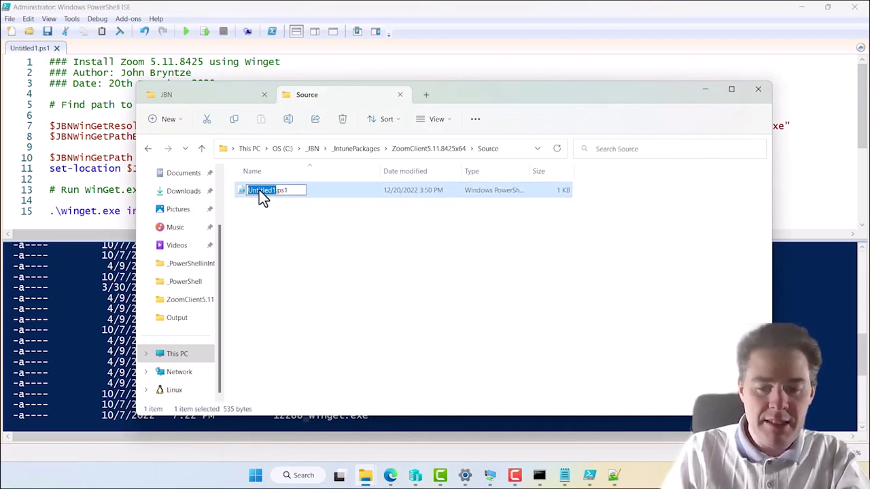
{"action": "type", "text": "Install"}
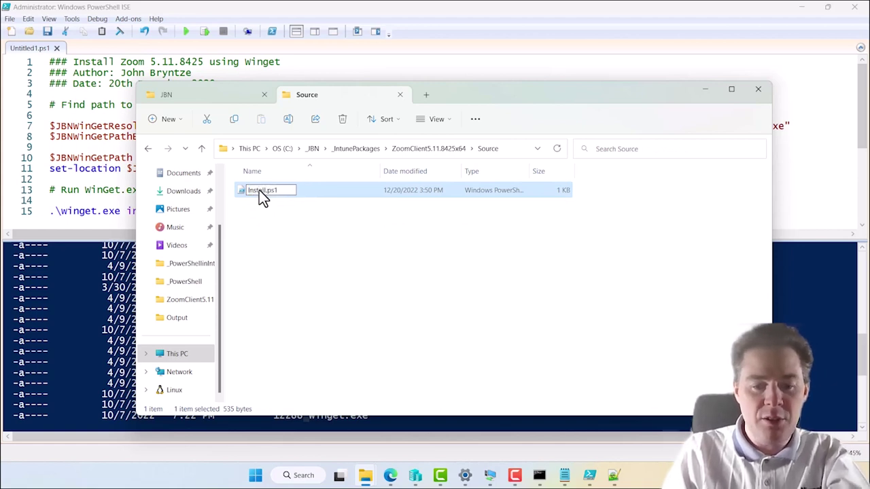
{"action": "type", "text": "-ZoomClient"}
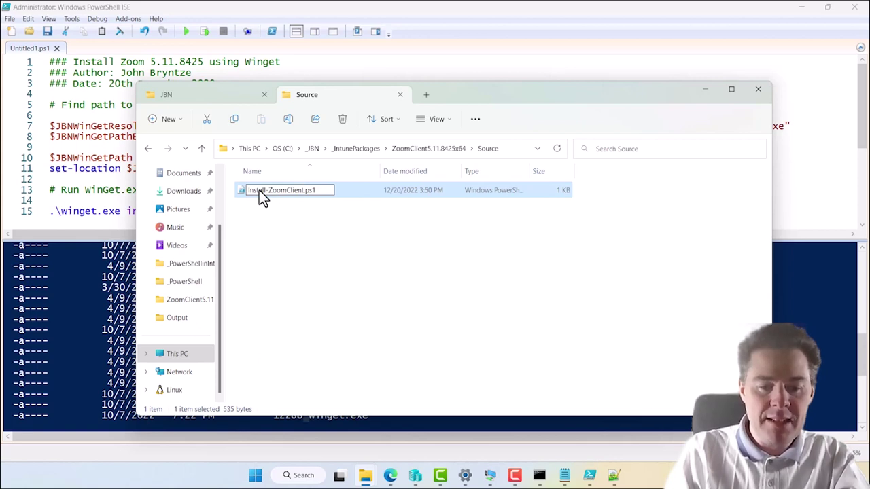
{"action": "key", "text": "super+v"}
{"action": "scroll", "coordinate": [388, 358], "scroll_direction": "down", "scroll_amount": 3}
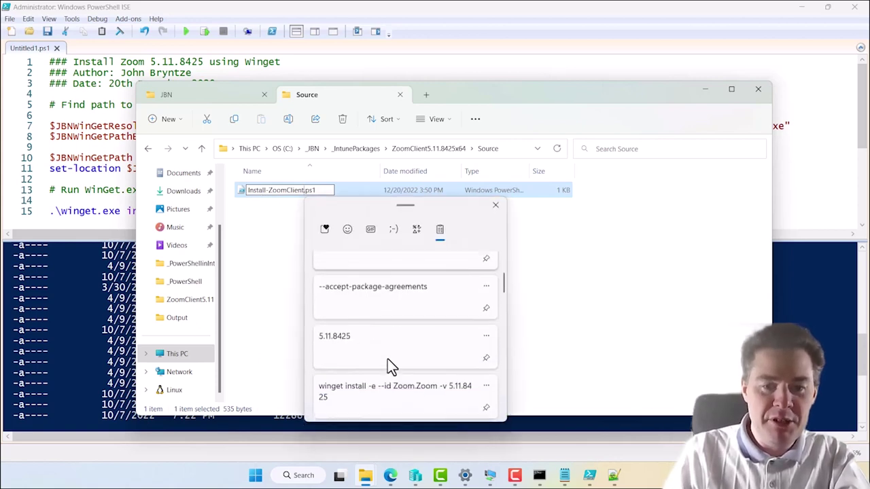
{"action": "left_click", "coordinate": [351, 329]}
{"action": "type", "text": "x"}
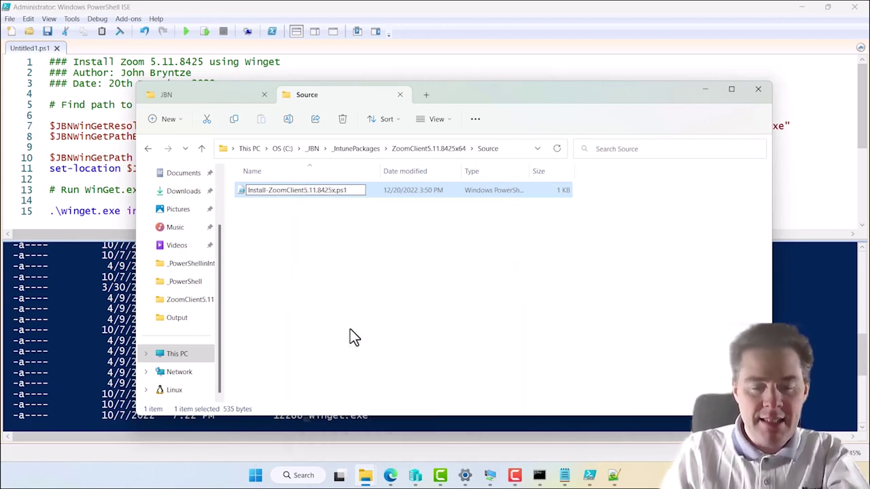
{"action": "type", "text": "64"}
{"action": "key", "text": "Return"}
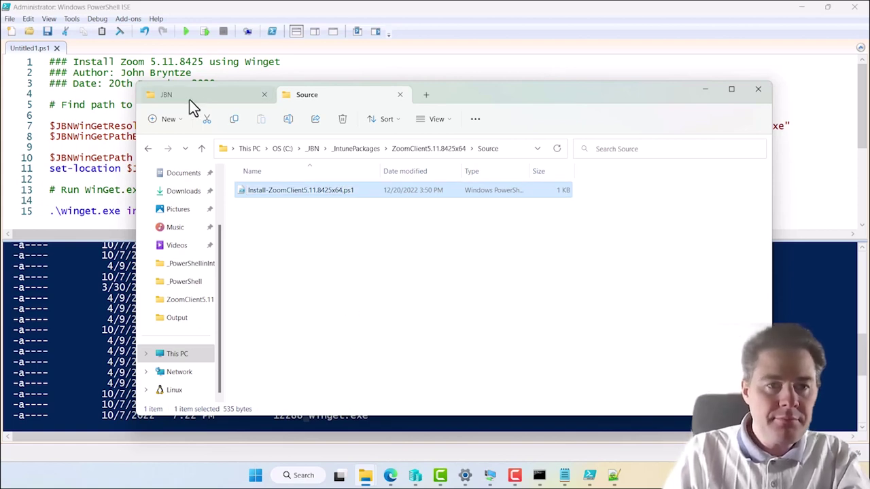
- Close the script in the editor and run Install-ZoomClient5.11.8425x64.ps1 with PowerShell
{"action": "left_click", "coordinate": [57, 48]}
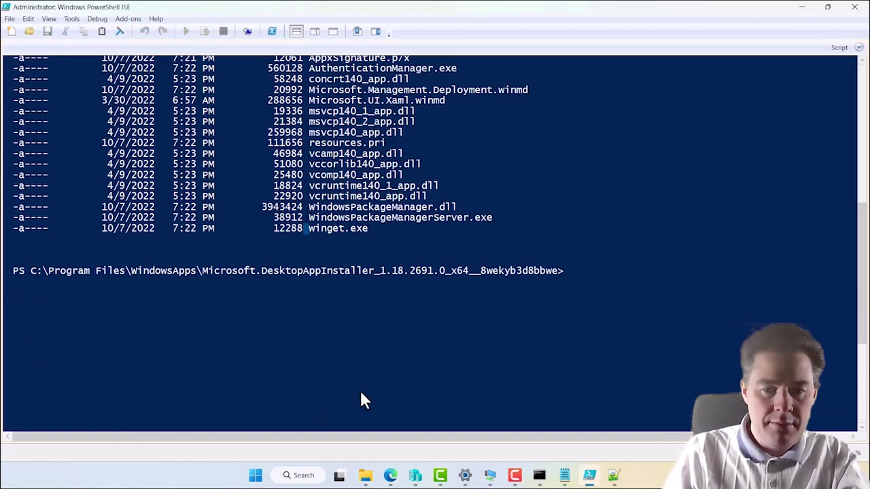
{"action": "mouse_move", "coordinate": [370, 481]}
{"action": "left_click", "coordinate": [407, 416]}
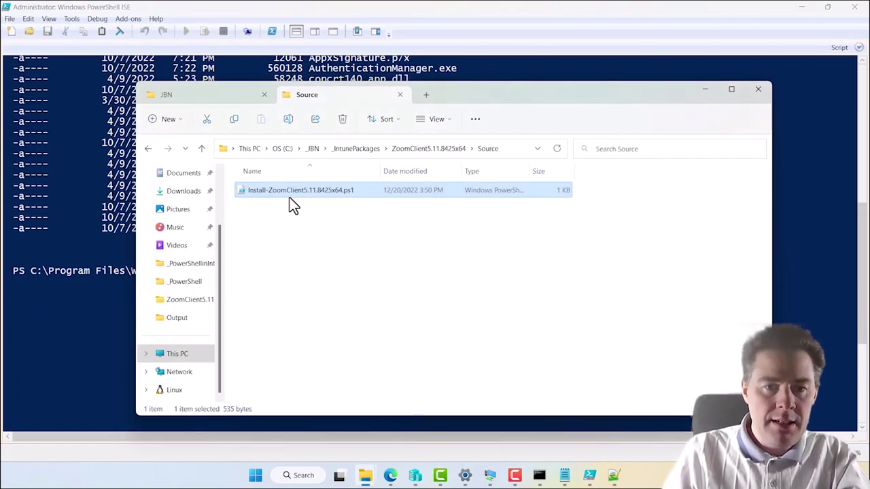
{"action": "left_click", "coordinate": [275, 195]}
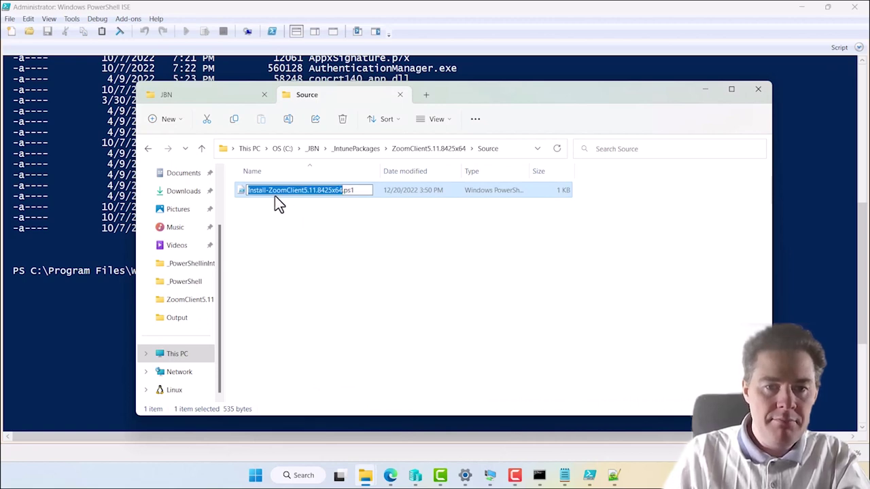
{"action": "left_click", "coordinate": [277, 259]}
{"action": "left_click", "coordinate": [269, 192]}
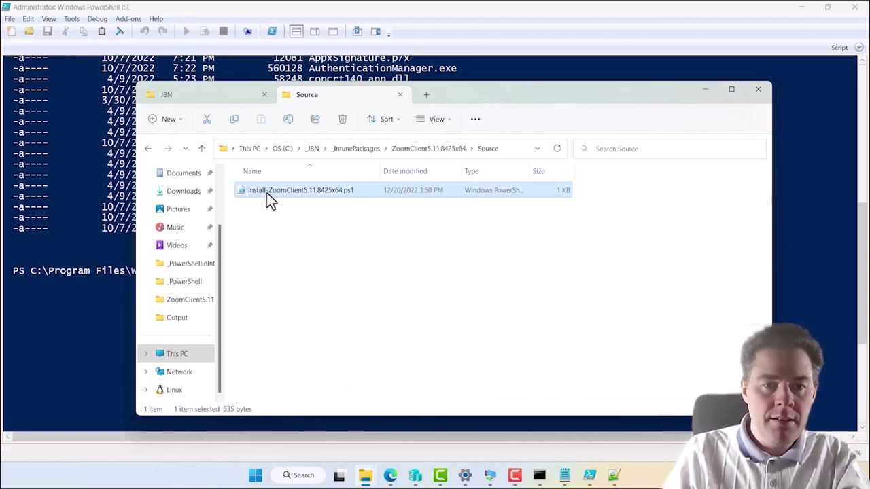
{"action": "right_click", "coordinate": [266, 192]}
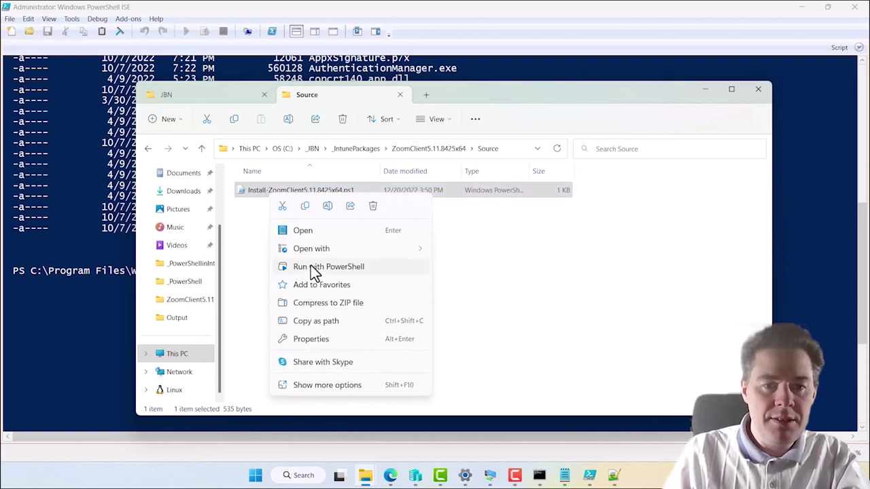
{"action": "left_click", "coordinate": [310, 385]}
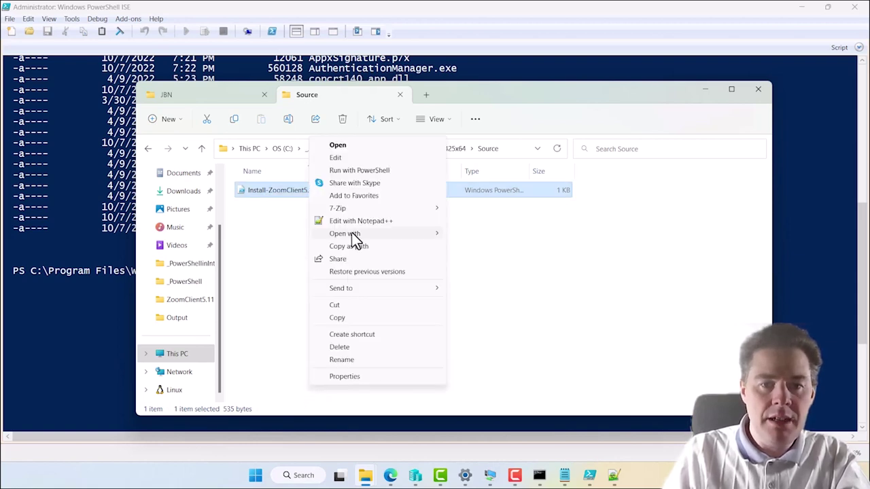
{"action": "left_click", "coordinate": [344, 170]}
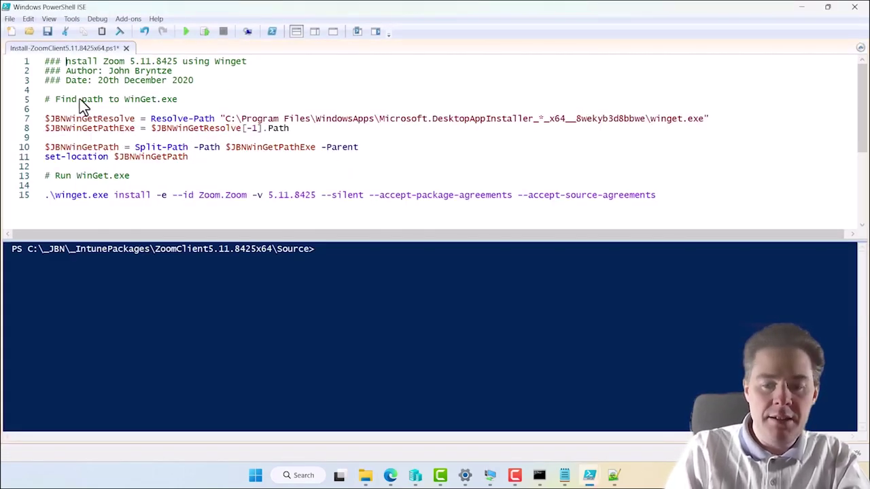
- Change the header title to Uninstall and save a copy as Uninstall-ZoomClient.ps1 in Source
{"action": "key", "text": "Delete"}
{"action": "type", "text": "Un"}
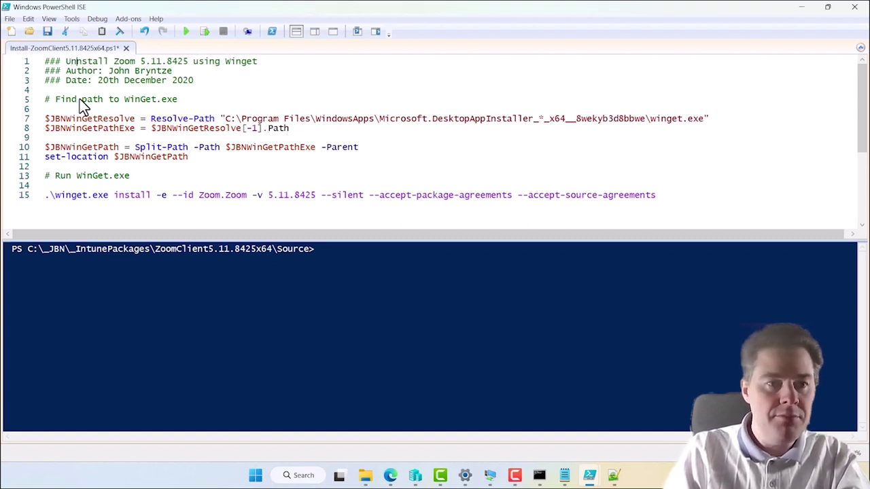
{"action": "type", "text": "i"}
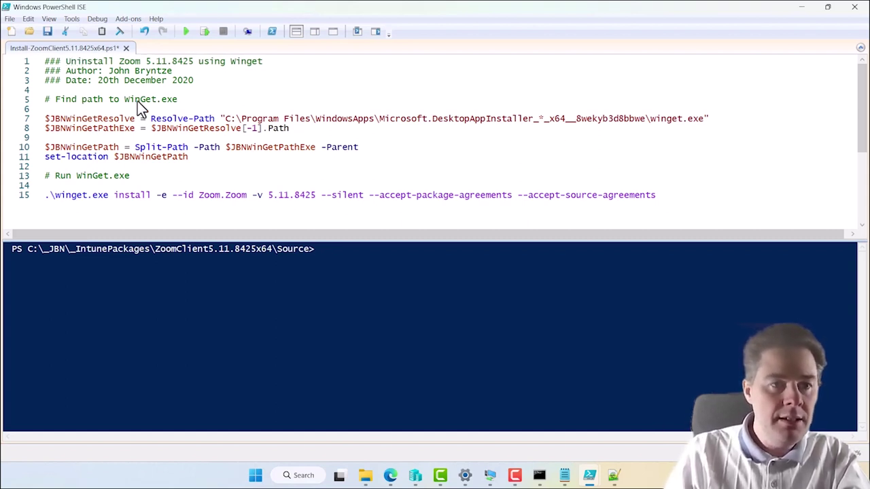
{"action": "left_click", "coordinate": [8, 21]}
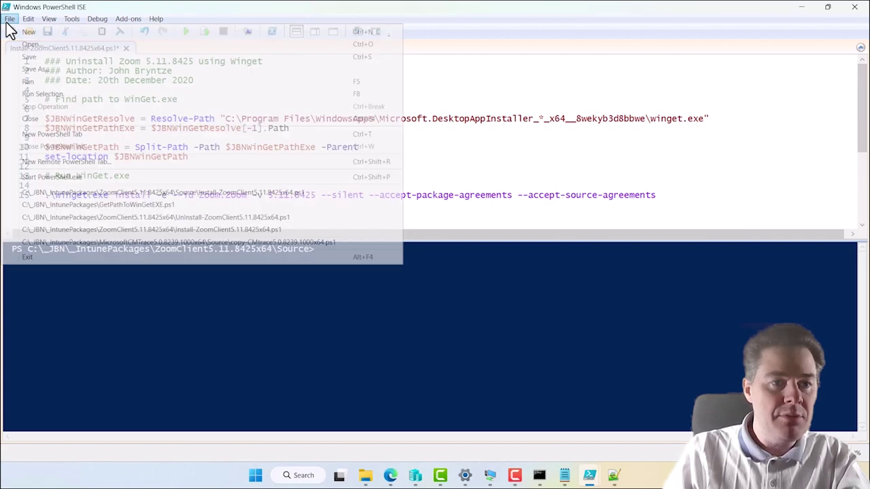
{"action": "left_click", "coordinate": [36, 71]}
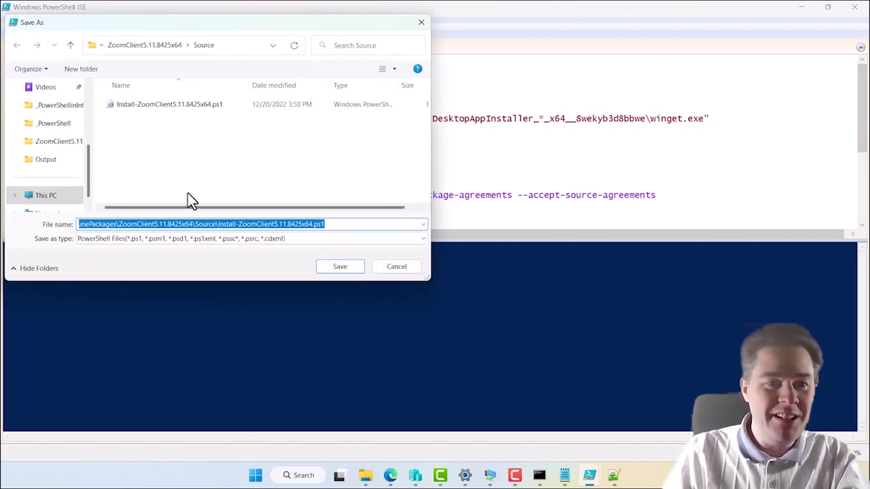
{"action": "left_click", "coordinate": [158, 105]}
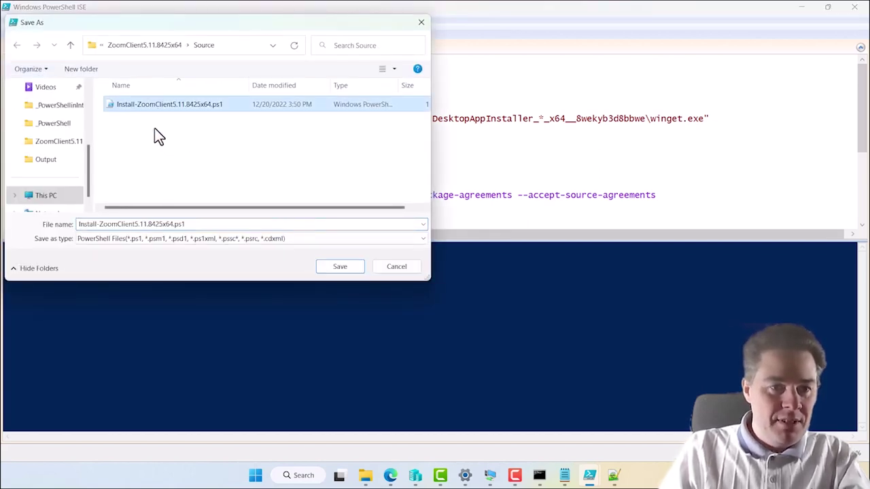
{"action": "left_click", "coordinate": [82, 225]}
{"action": "left_click", "coordinate": [82, 224]}
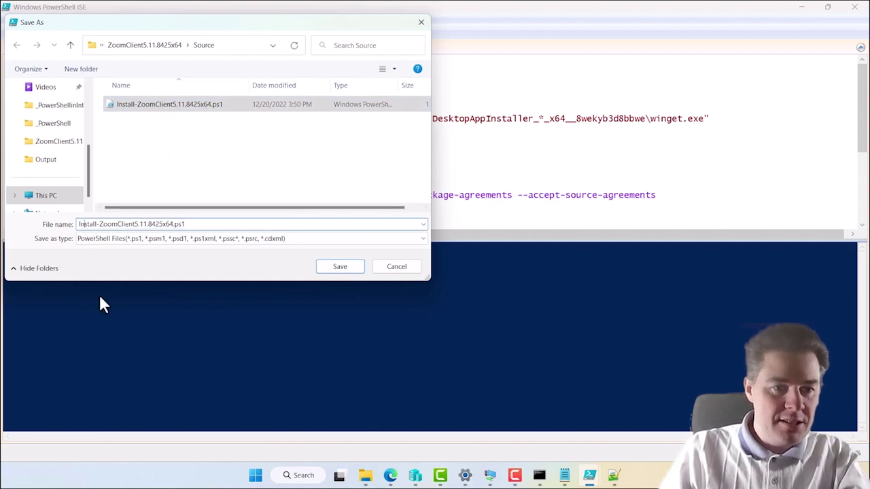
{"action": "type", "text": "Uni"}
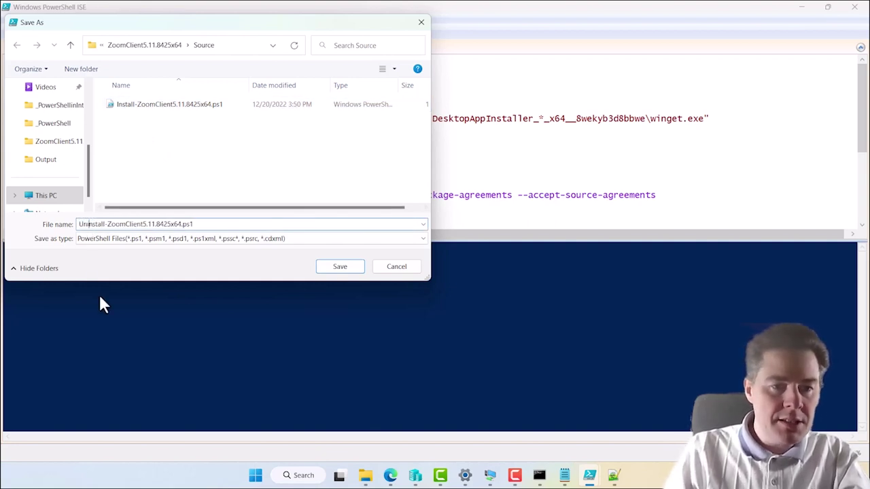
{"action": "key", "text": "Right"}
{"action": "key", "text": "Right"}
{"action": "key", "text": "Right"}
{"action": "key", "text": "Right"}
{"action": "key", "text": "Right"}
{"action": "key", "text": "Right"}
{"action": "key", "text": "Right"}
{"action": "key", "text": "Right"}
{"action": "key", "text": "Right"}
{"action": "key", "text": "Right"}
{"action": "key", "text": "Right"}
{"action": "key", "text": "Right"}
{"action": "key", "text": "Right"}
{"action": "key", "text": "Right"}
{"action": "key", "text": "Right"}
{"action": "key", "text": "Right"}
{"action": "key", "text": "Right"}
{"action": "key", "text": "Right"}
{"action": "key", "text": "Right"}
{"action": "key", "text": "Right"}
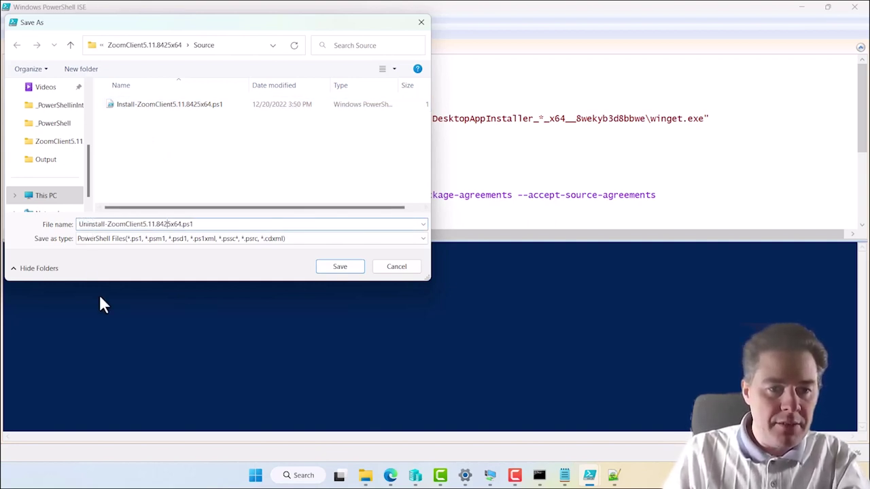
{"action": "key", "text": "BackSpace"}
{"action": "key", "text": "BackSpace"}
{"action": "key", "text": "BackSpace"}
{"action": "key", "text": "BackSpace"}
{"action": "key", "text": "BackSpace"}
{"action": "key", "text": "BackSpace"}
{"action": "key", "text": "BackSpace"}
{"action": "key", "text": "BackSpace"}
{"action": "key", "text": "BackSpace"}
{"action": "key", "text": "BackSpace"}
{"action": "key", "text": "BackSpace"}
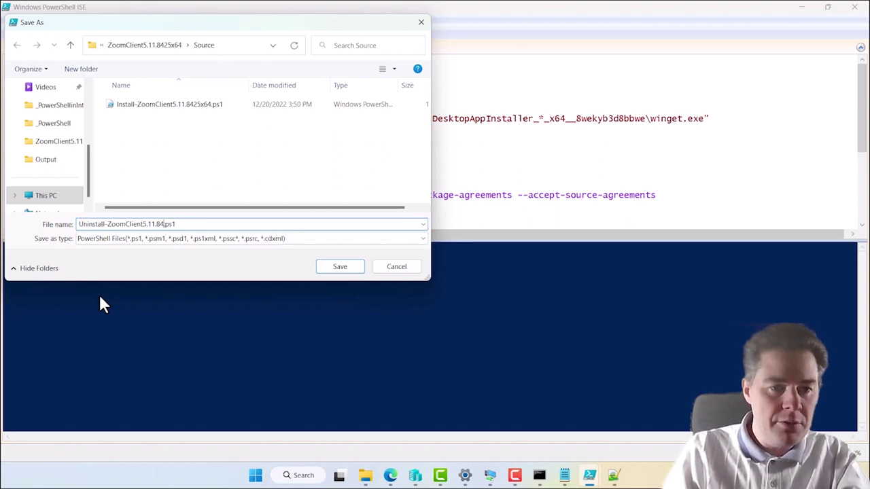
{"action": "key", "text": "BackSpace"}
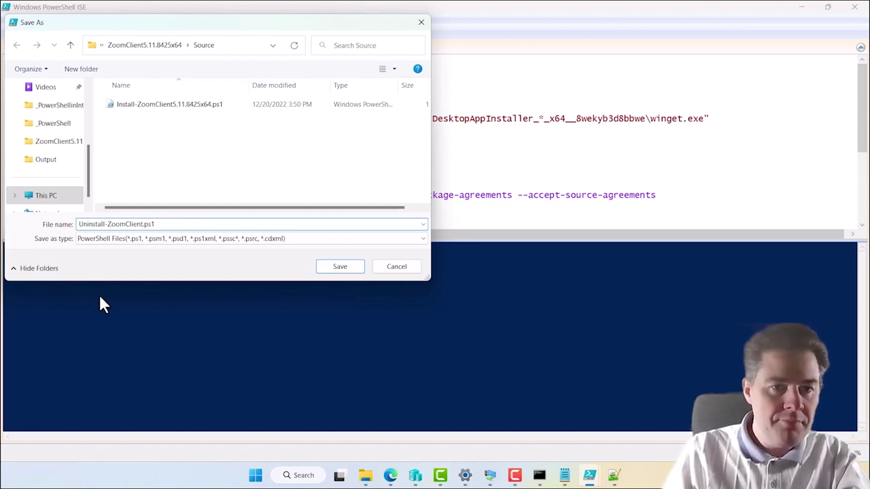
{"action": "key", "text": "Return"}
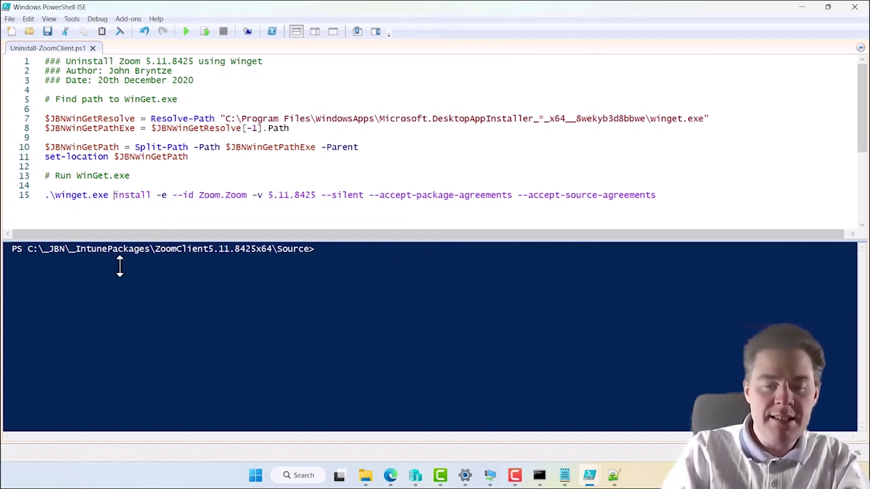
- Make line 15 '.\winget.exe uninstall -e --id Zoom.Zoom --silent', update the comment, save and close
{"action": "type", "text": "un"}
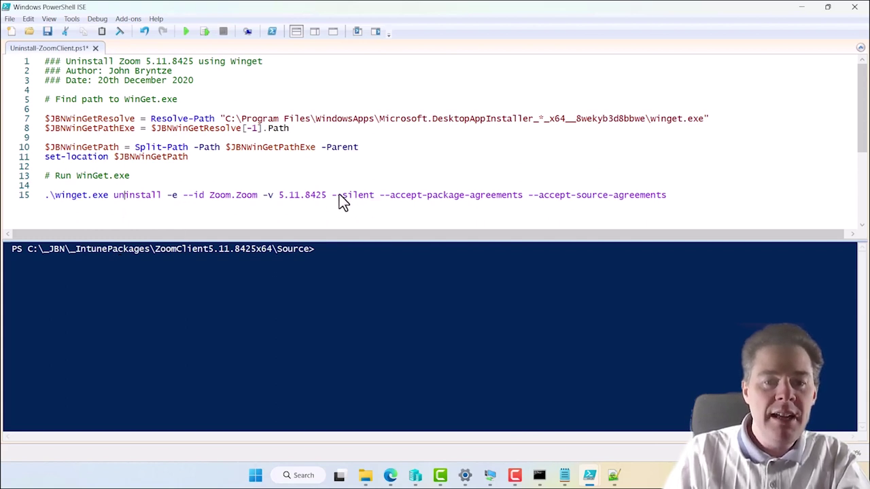
{"action": "left_click", "coordinate": [330, 196]}
{"action": "key", "text": "BackSpace"}
{"action": "key", "text": "BackSpace"}
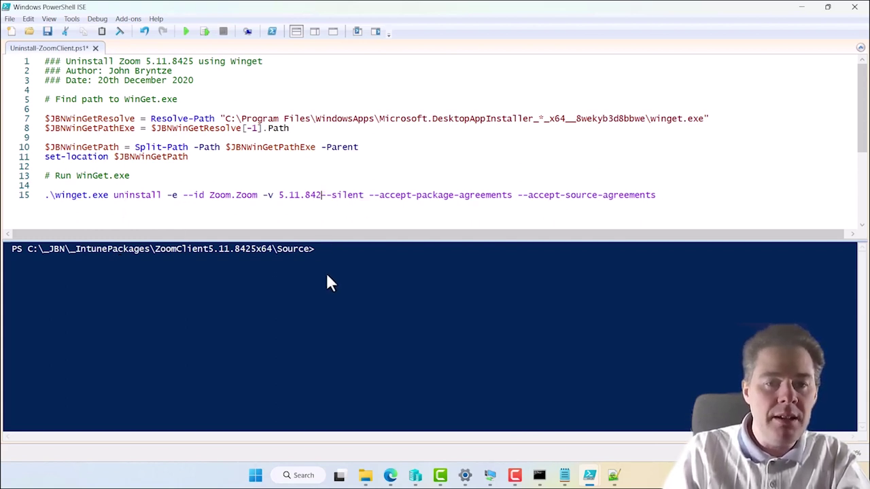
{"action": "key", "text": "BackSpace"}
{"action": "key", "text": "BackSpace"}
{"action": "key", "text": "BackSpace"}
{"action": "key", "text": "BackSpace"}
{"action": "key", "text": "BackSpace"}
{"action": "key", "text": "BackSpace"}
{"action": "key", "text": "BackSpace"}
{"action": "key", "text": "BackSpace"}
{"action": "key", "text": "BackSpace"}
{"action": "key", "text": "BackSpace"}
{"action": "key", "text": "BackSpace"}
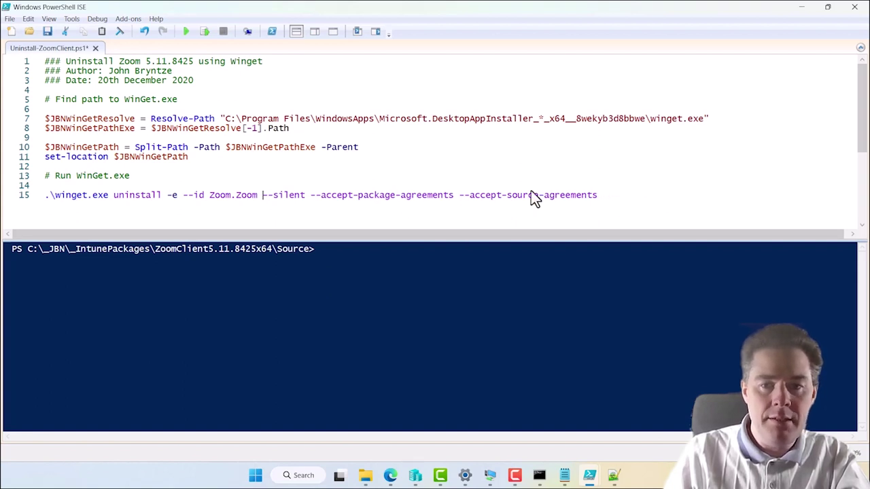
{"action": "left_click_drag", "start_coordinate": [598, 196], "coordinate": [327, 204]}
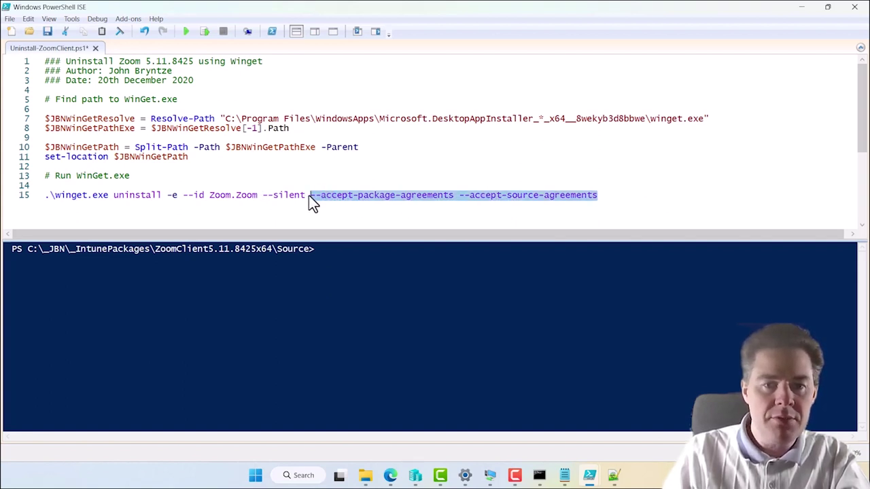
{"action": "key", "text": "BackSpace"}
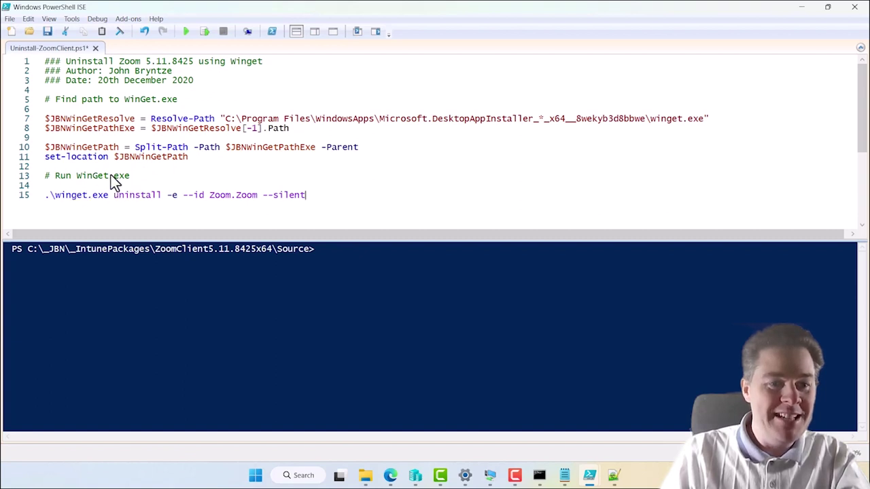
{"action": "type", "text": "to uninstall"}
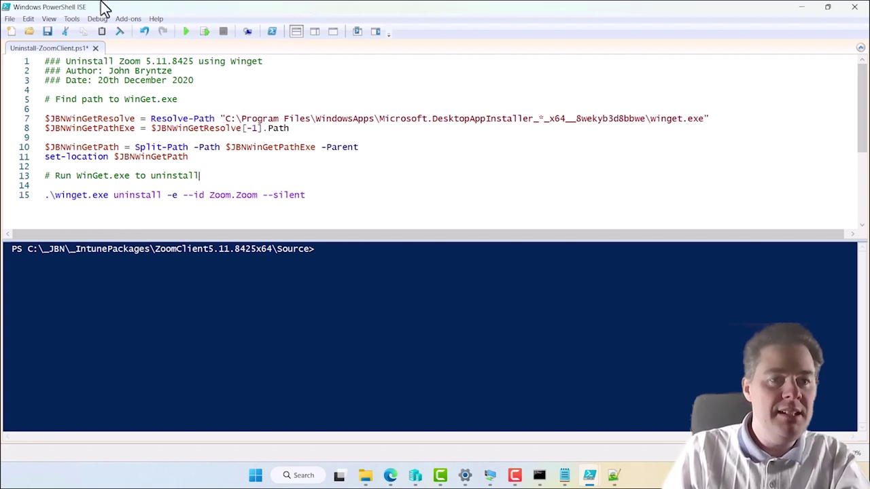
{"action": "left_click", "coordinate": [46, 32]}
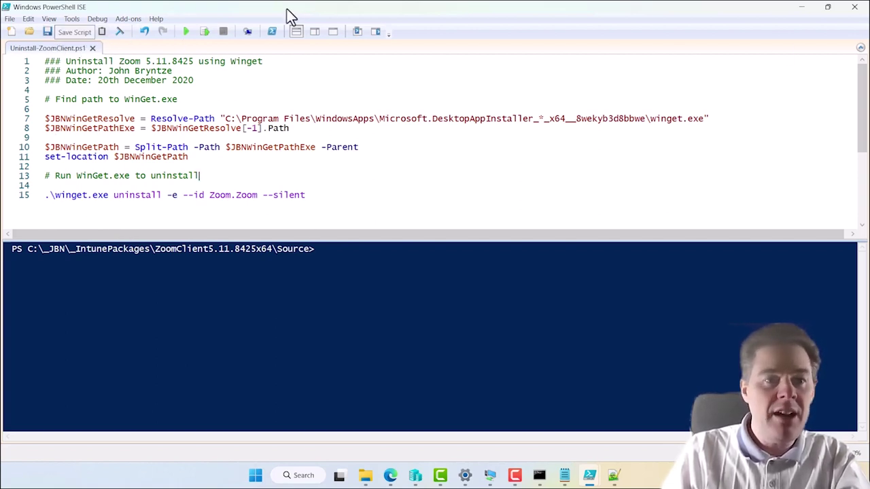
{"action": "left_click", "coordinate": [93, 47]}
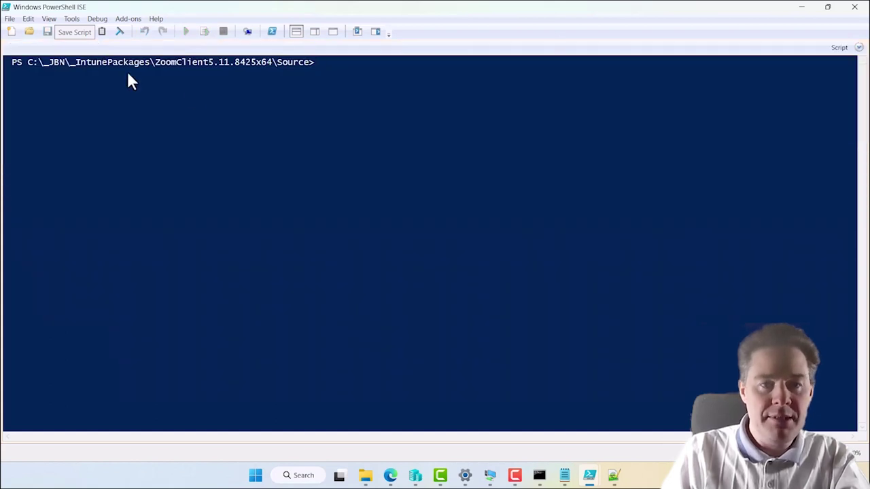
- Minimize the ISE and view ZoomClient5.11.8425x64 with its Output and Source folders, then return to the browser
{"action": "left_click", "coordinate": [806, 9]}
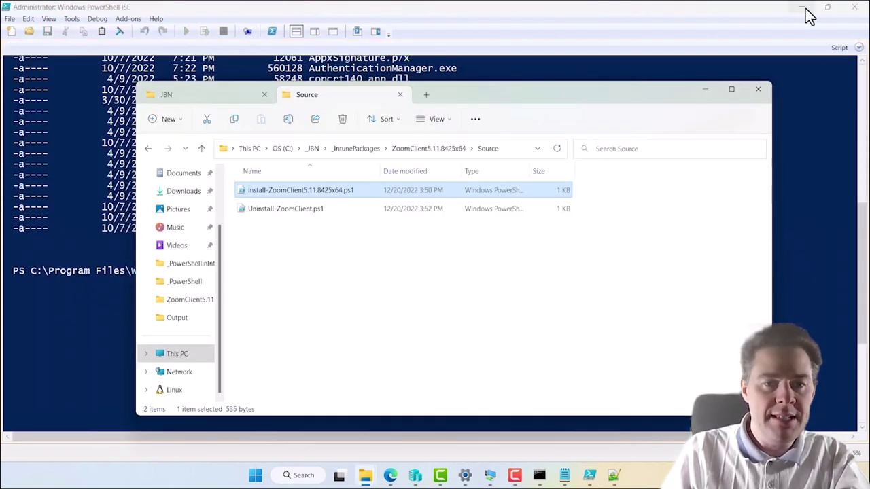
{"action": "left_click", "coordinate": [338, 296]}
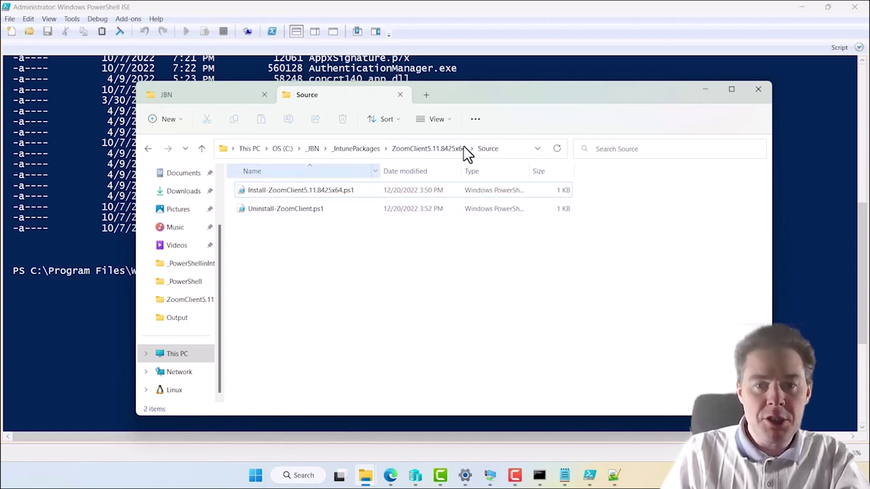
{"action": "left_click", "coordinate": [439, 149]}
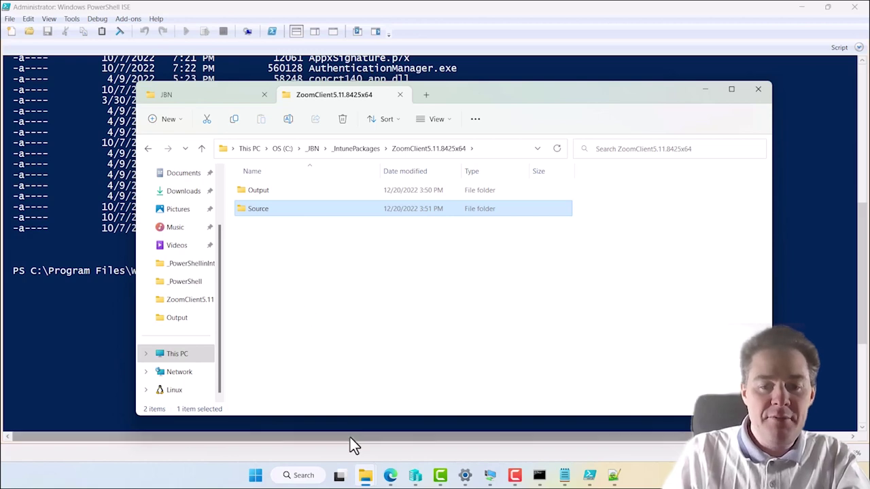
{"action": "left_click", "coordinate": [391, 475]}
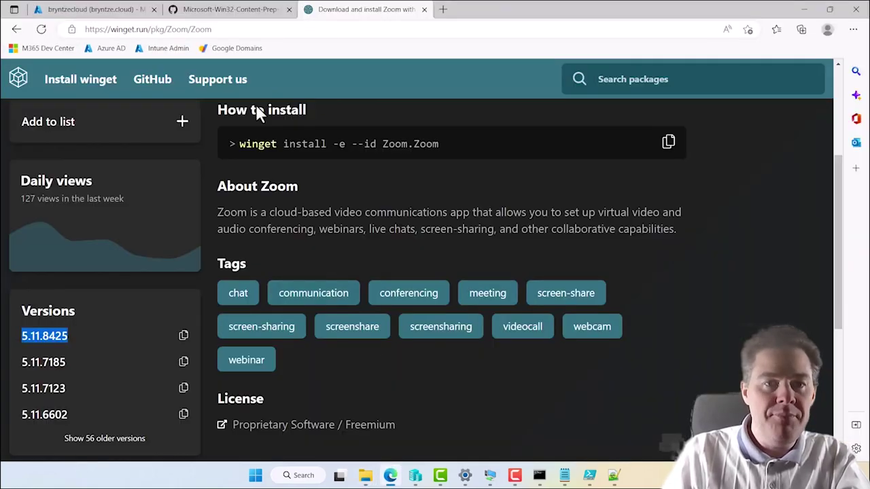
- Download IntuneWinAppUtil.exe from the Microsoft-Win32-Content-Prep-Tool GitHub page and show it in Downloads
{"action": "left_click", "coordinate": [236, 9]}
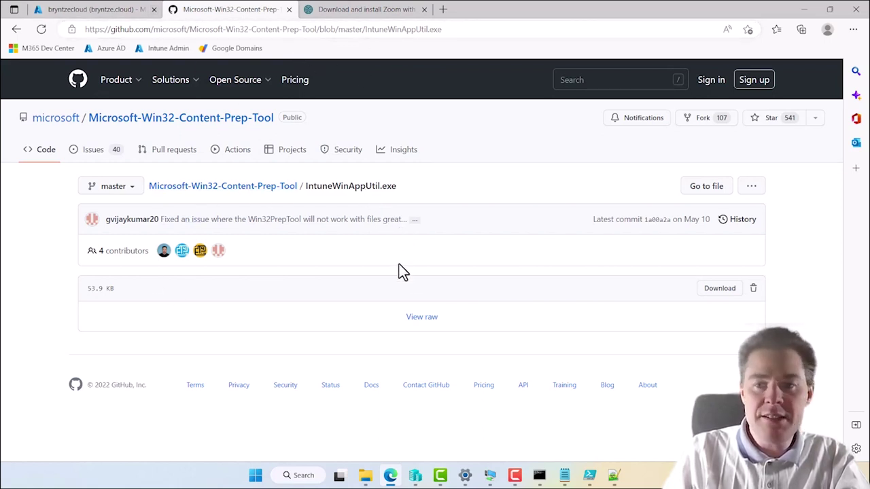
{"action": "left_click", "coordinate": [720, 299]}
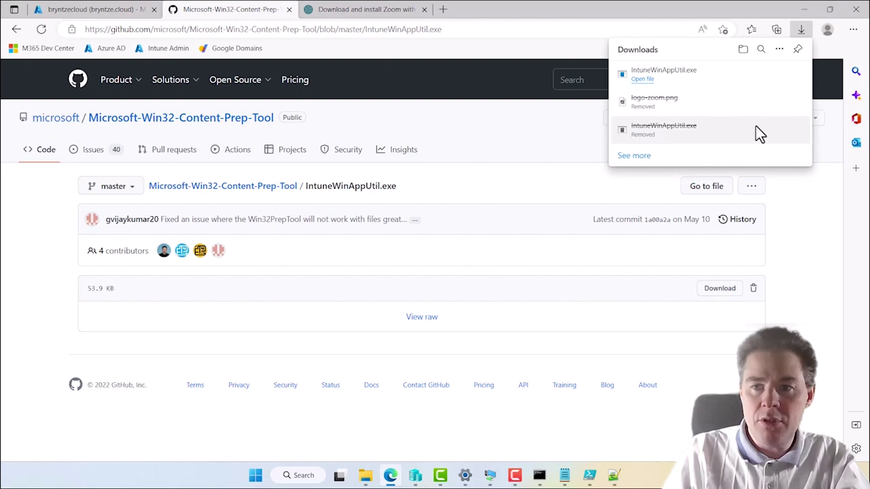
{"action": "left_click", "coordinate": [761, 78]}
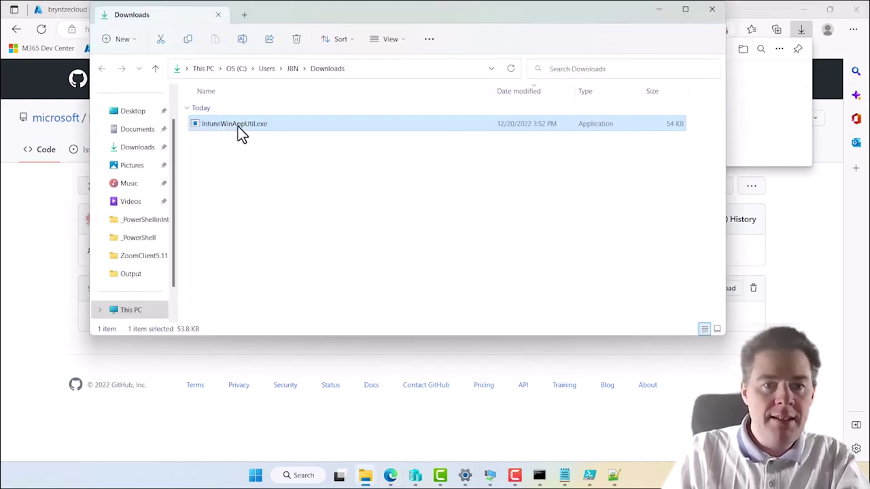
- Copy IntuneWinAppUtil.exe and open C:\_JBN\_IntunePackages\ZoomClient5.11.8425x64 in a new Explorer tab
{"action": "right_click", "coordinate": [238, 126]}
{"action": "left_click", "coordinate": [256, 157]}
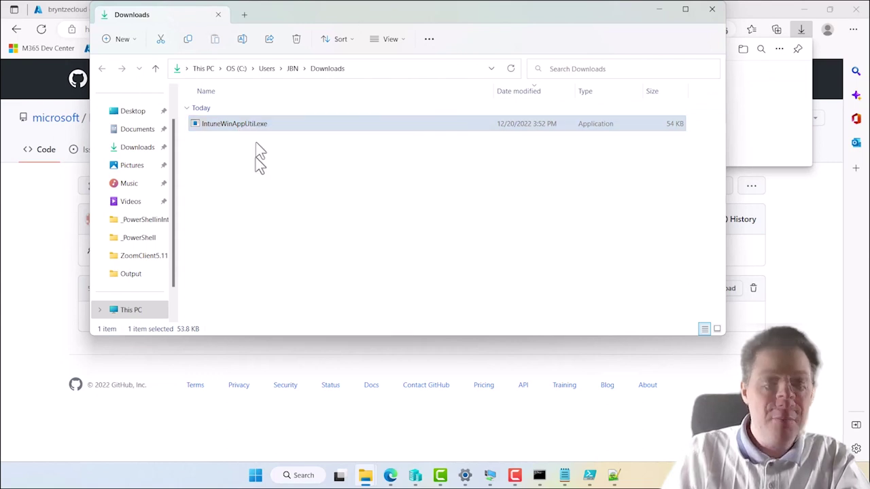
{"action": "right_click", "coordinate": [231, 125]}
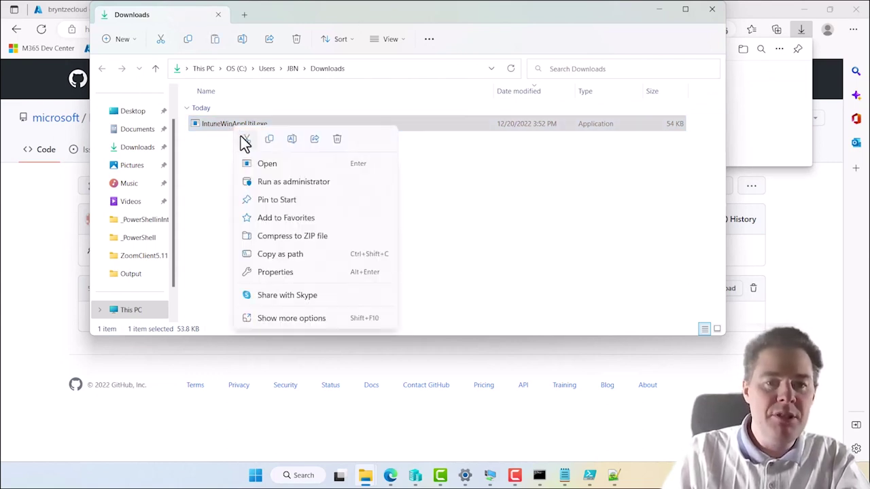
{"action": "left_click", "coordinate": [243, 140]}
{"action": "left_click", "coordinate": [244, 15]}
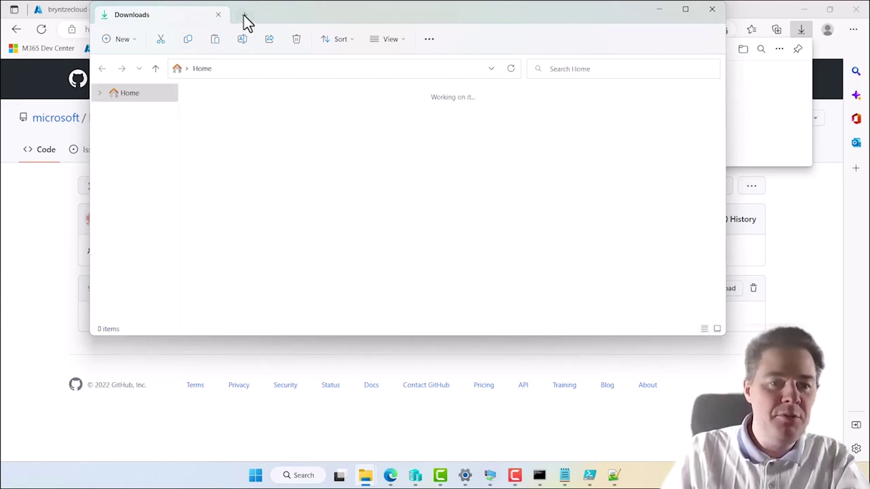
{"action": "scroll", "coordinate": [134, 275], "scroll_direction": "down", "scroll_amount": 2}
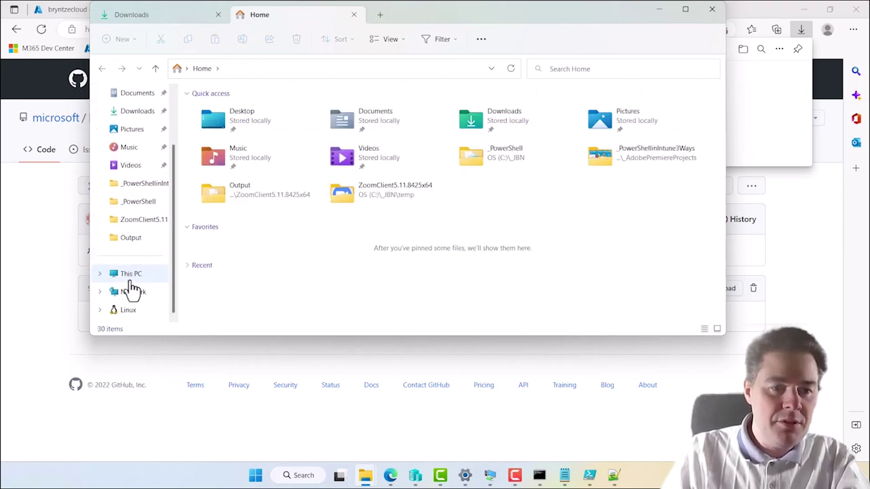
{"action": "left_click", "coordinate": [131, 274]}
{"action": "double_click", "coordinate": [239, 119]}
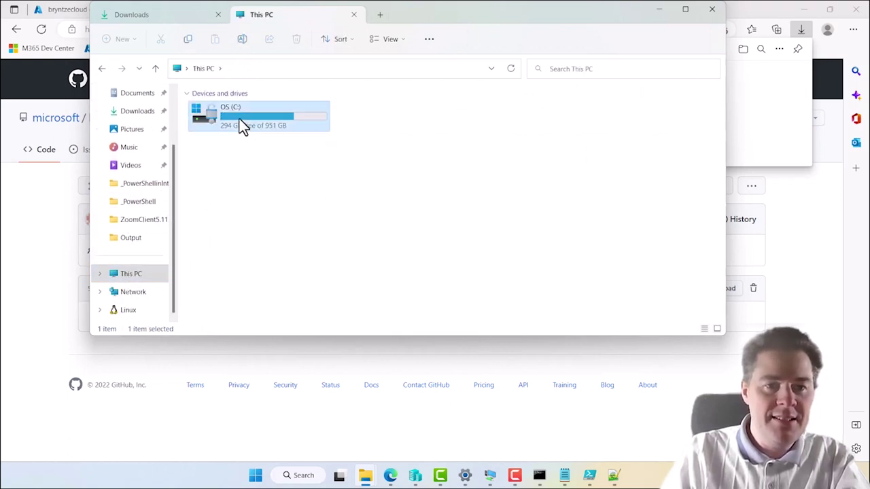
{"action": "double_click", "coordinate": [208, 114]}
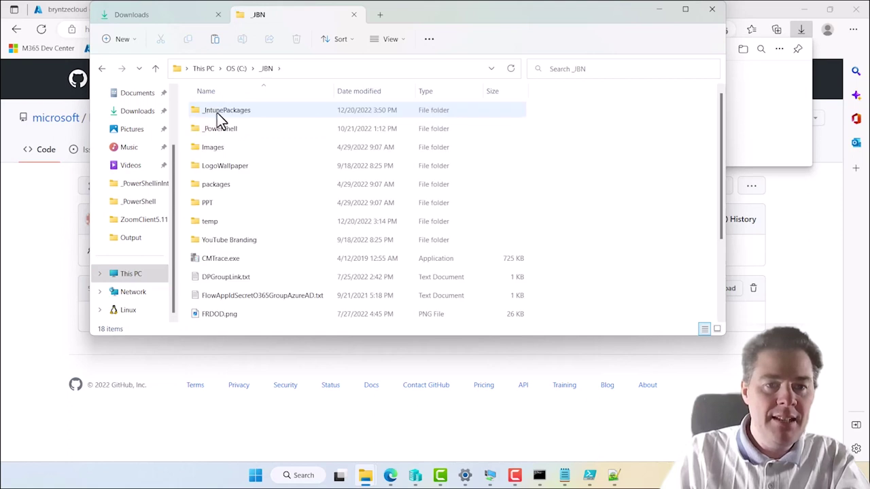
{"action": "double_click", "coordinate": [228, 111]}
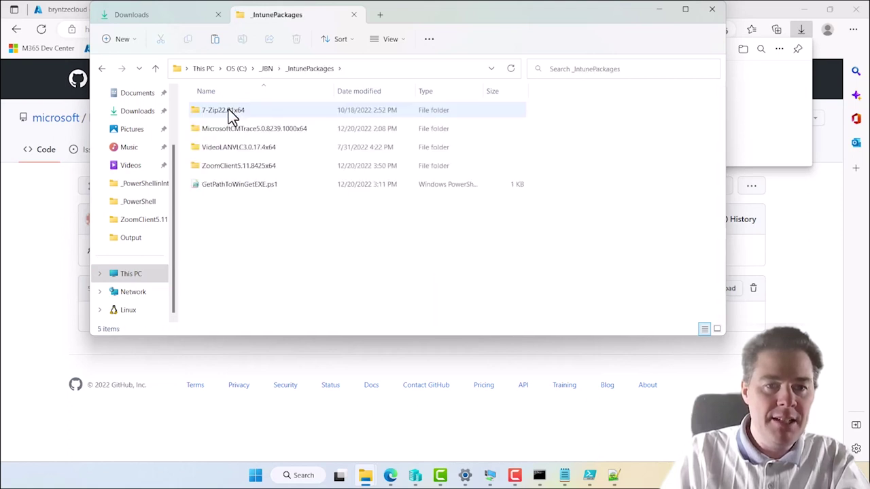
{"action": "double_click", "coordinate": [230, 165]}
- Paste IntuneWinAppUtil.exe into the ZoomClient5.11.8425x64 folder and return to the browser
{"action": "right_click", "coordinate": [226, 195]}
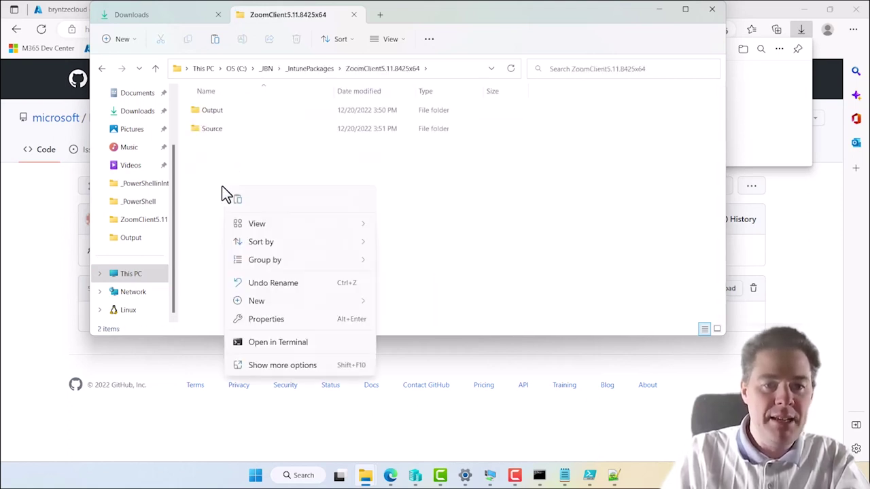
{"action": "left_click", "coordinate": [239, 204]}
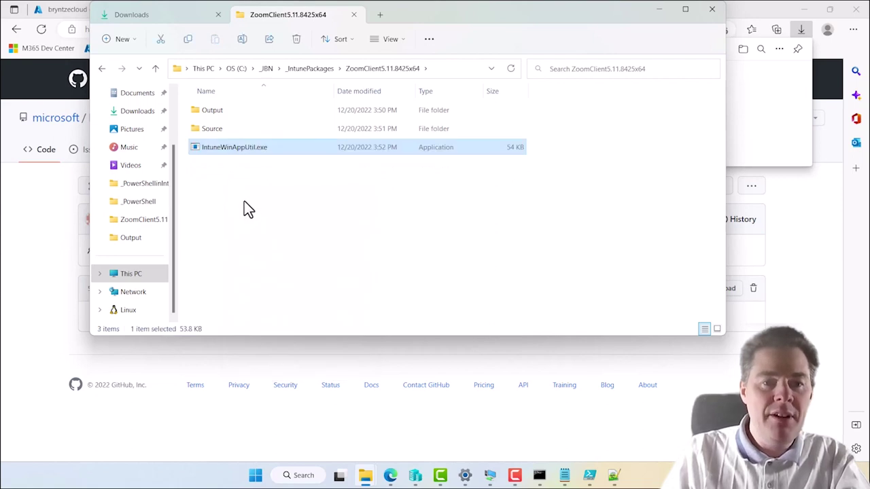
{"action": "left_click", "coordinate": [246, 191]}
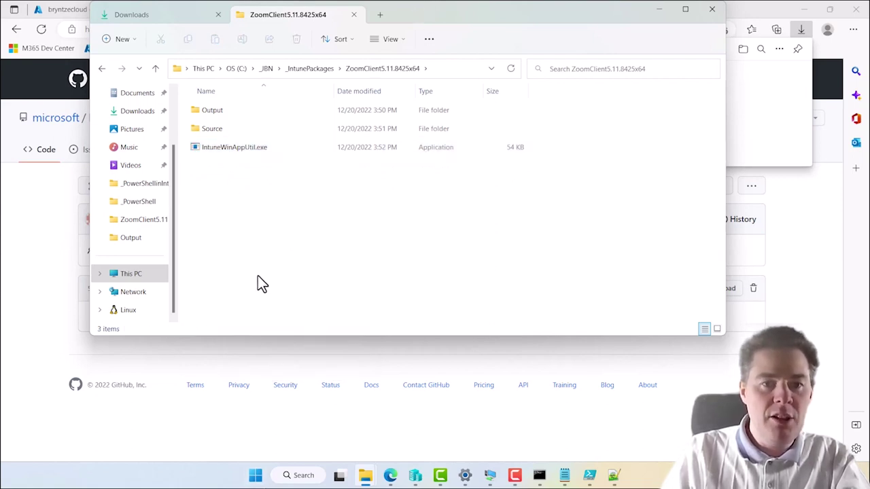
{"action": "left_click", "coordinate": [390, 475]}
- Search Google for 'Zoom icon png transparent' and preview the first Zoom icon
{"action": "left_click", "coordinate": [442, 9]}
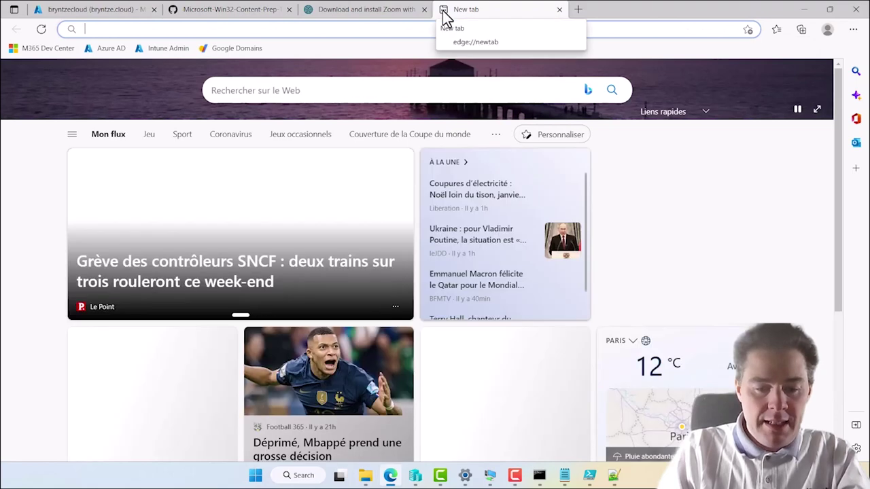
{"action": "type", "text": "zoom"}
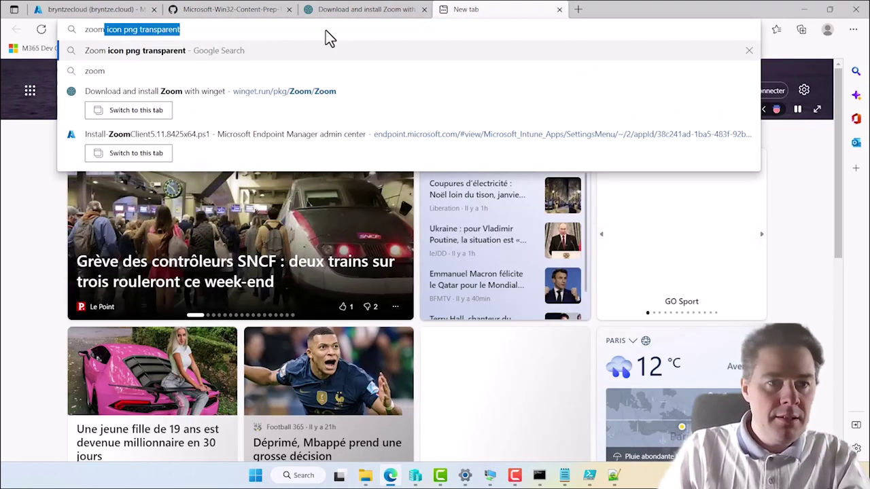
{"action": "key", "text": "Right"}
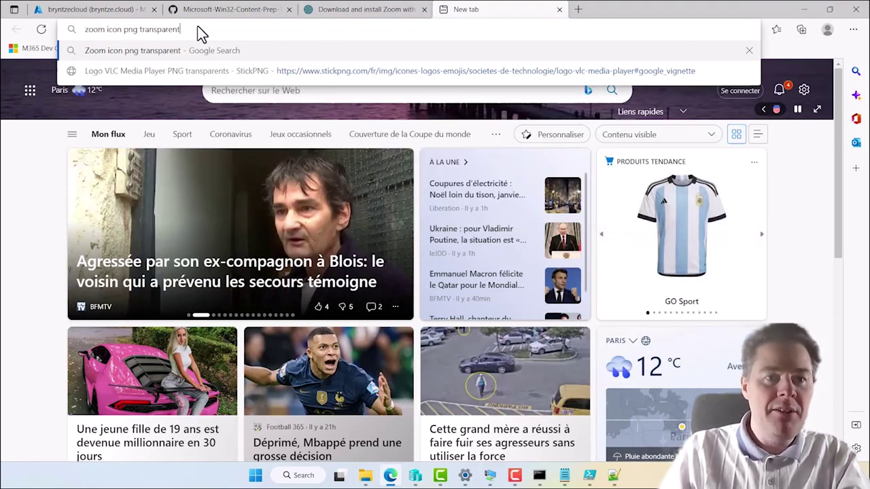
{"action": "key", "text": "Return"}
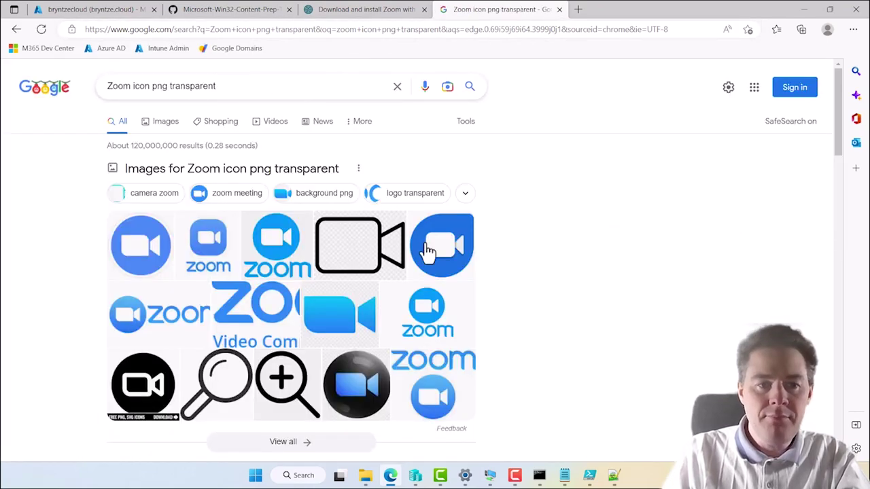
{"action": "left_click", "coordinate": [138, 253]}
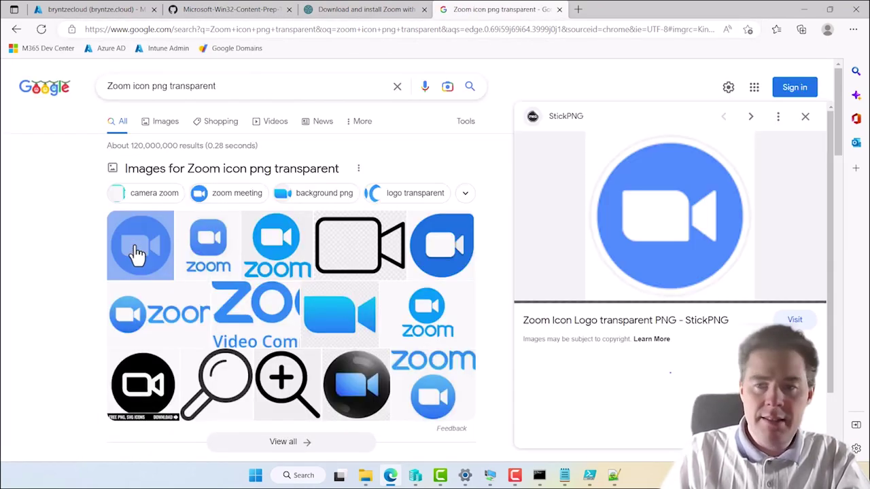
- Save the StickPNG Zoom icon into the ZoomClient5.11.8425x64 folder under a logo- file name
{"action": "right_click", "coordinate": [668, 194]}
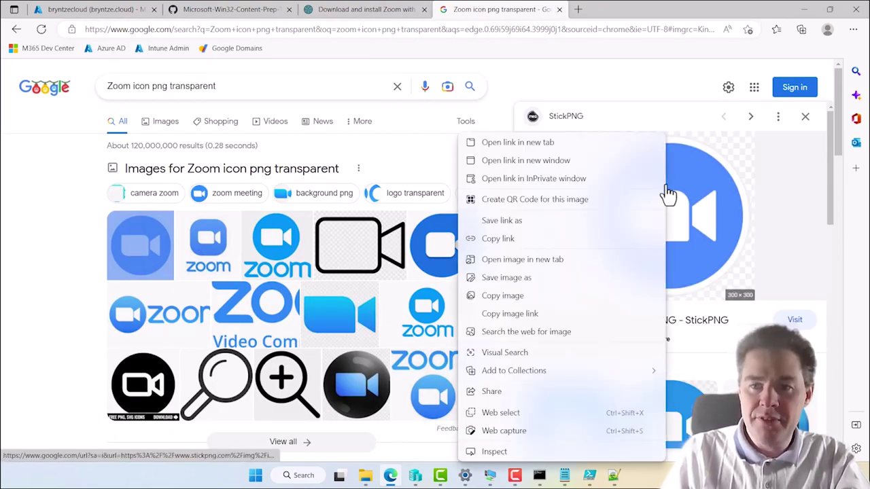
{"action": "left_click", "coordinate": [507, 277]}
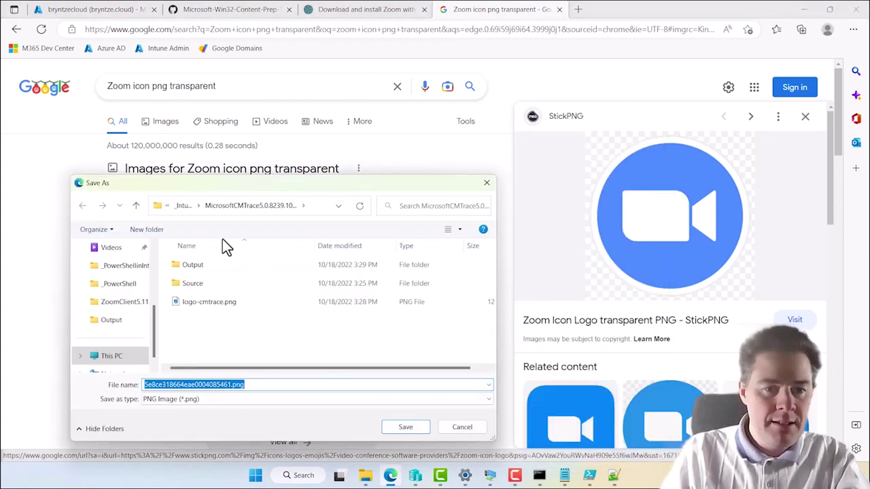
{"action": "left_click", "coordinate": [184, 206]}
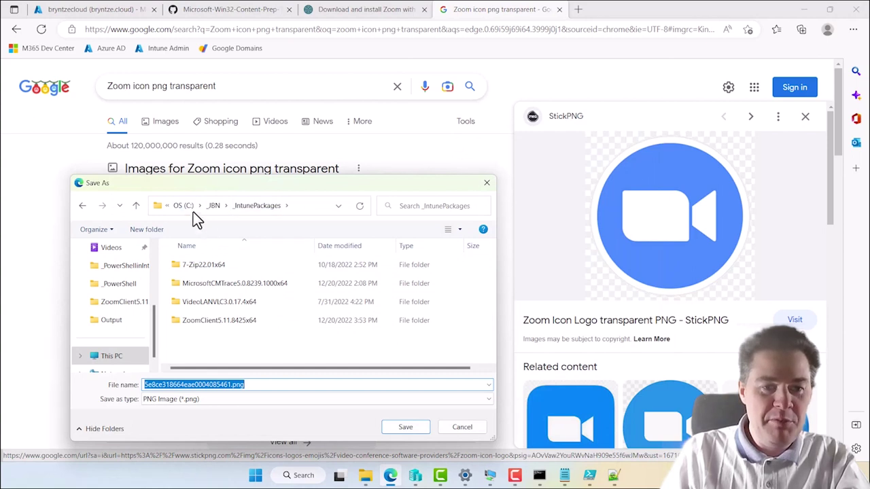
{"action": "double_click", "coordinate": [200, 321]}
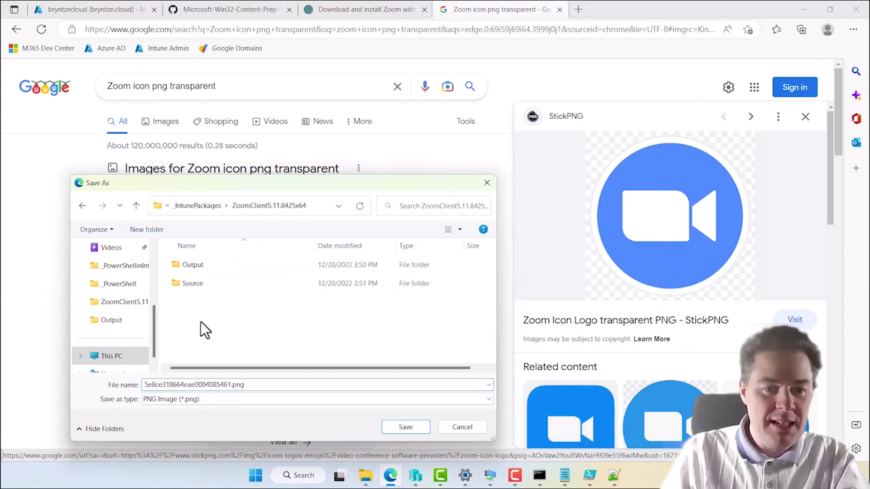
{"action": "double_click", "coordinate": [199, 383]}
{"action": "left_click", "coordinate": [228, 387]}
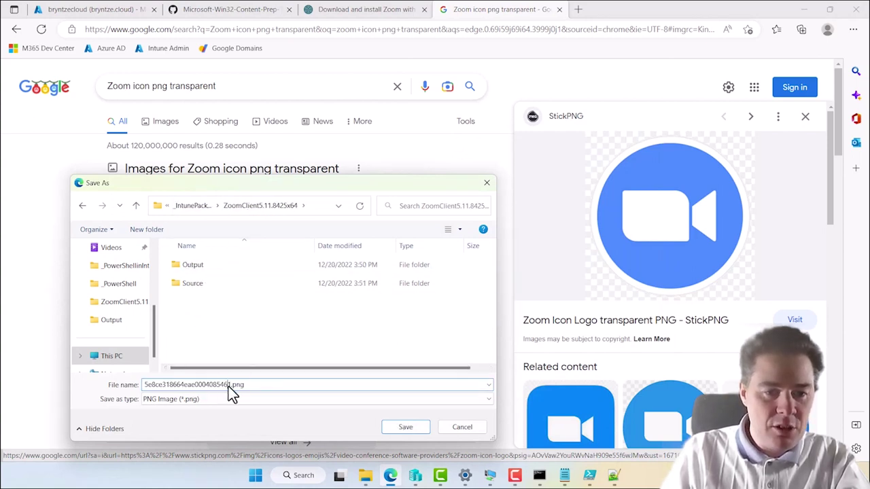
{"action": "left_click_drag", "start_coordinate": [228, 386], "coordinate": [49, 361]}
{"action": "key", "text": "BackSpace"}
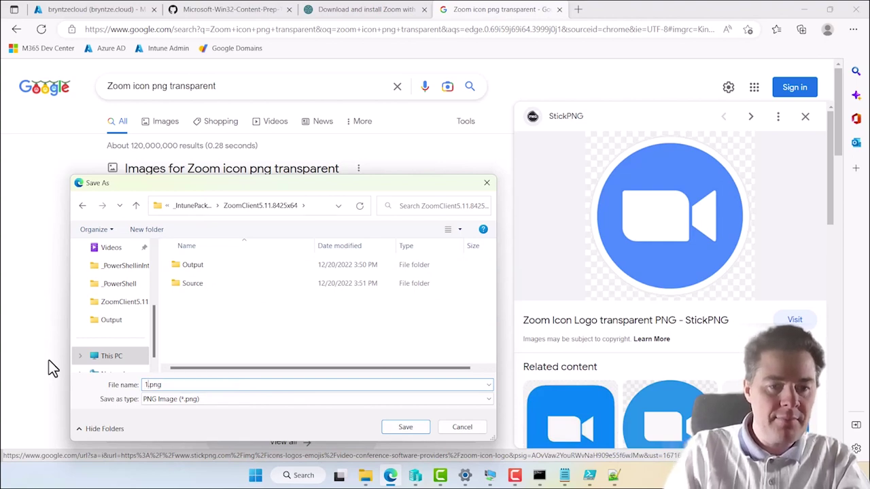
{"action": "key", "text": "BackSpace"}
{"action": "type", "text": "logo-"}
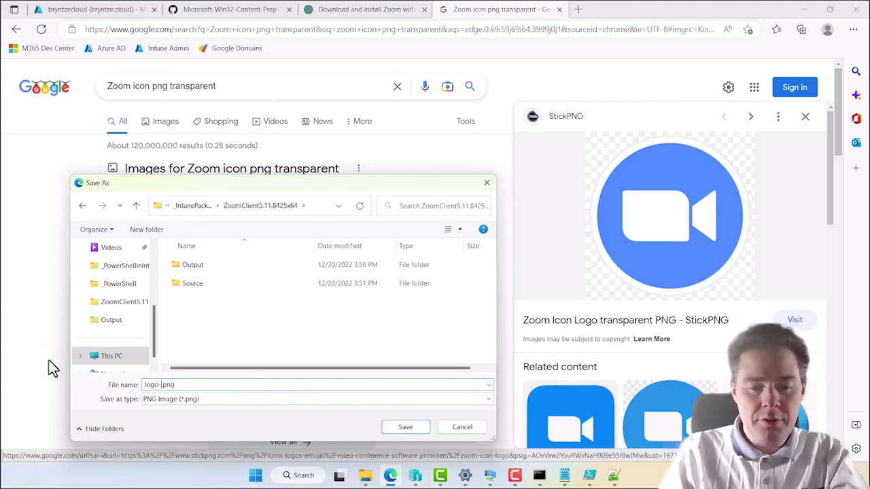
{"action": "type", "text": "company"}
{"action": "key", "text": "Return"}
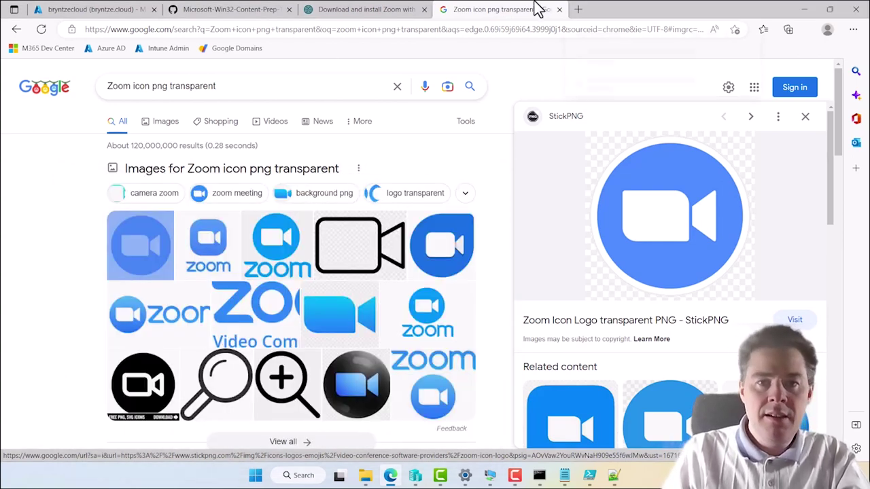
- Close the image search tab and bring up the ZoomClient5.11.8425x64 folder showing logo-zoom.png
{"action": "left_click", "coordinate": [558, 9]}
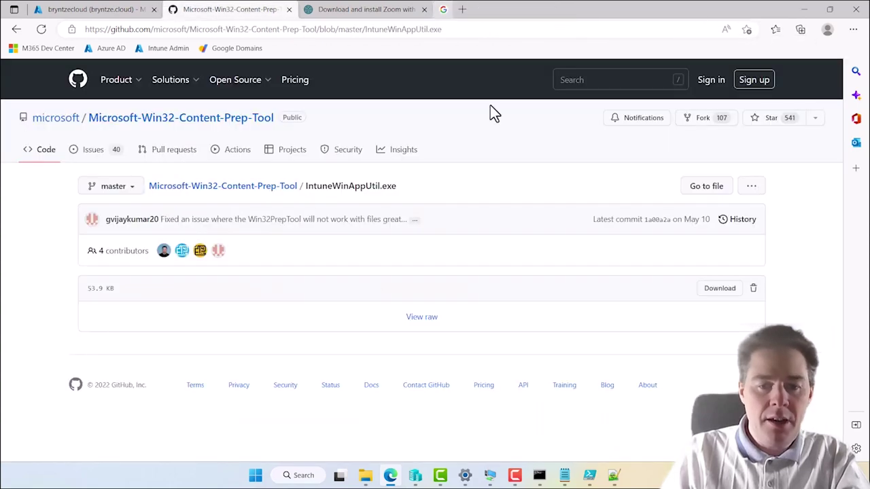
{"action": "mouse_move", "coordinate": [365, 475]}
{"action": "left_click", "coordinate": [471, 429]}
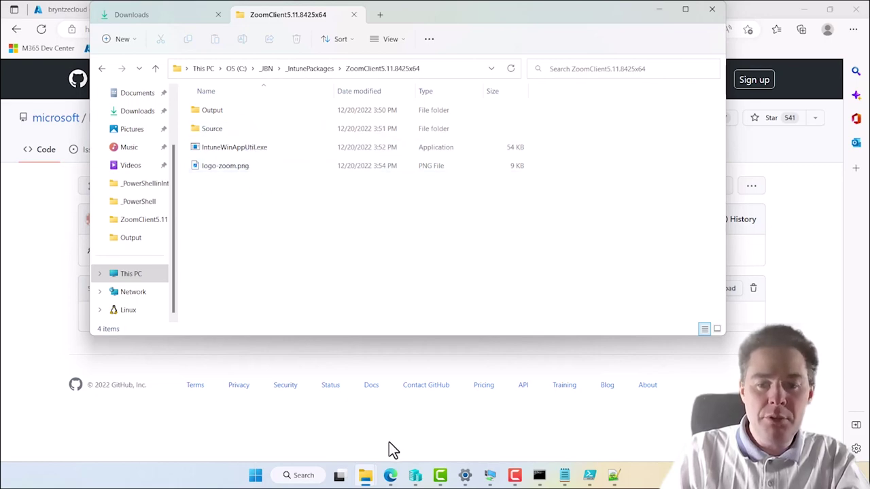
- Change the Command Prompt directory to C:\_JBN\_IntunePackages\ZoomClient5.11.8425x64
{"action": "left_click", "coordinate": [539, 477]}
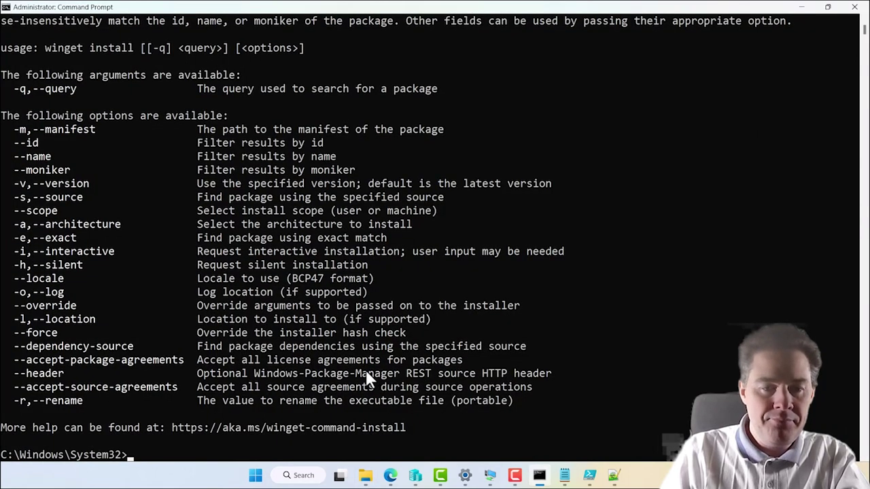
{"action": "type", "text": "cd \\"}
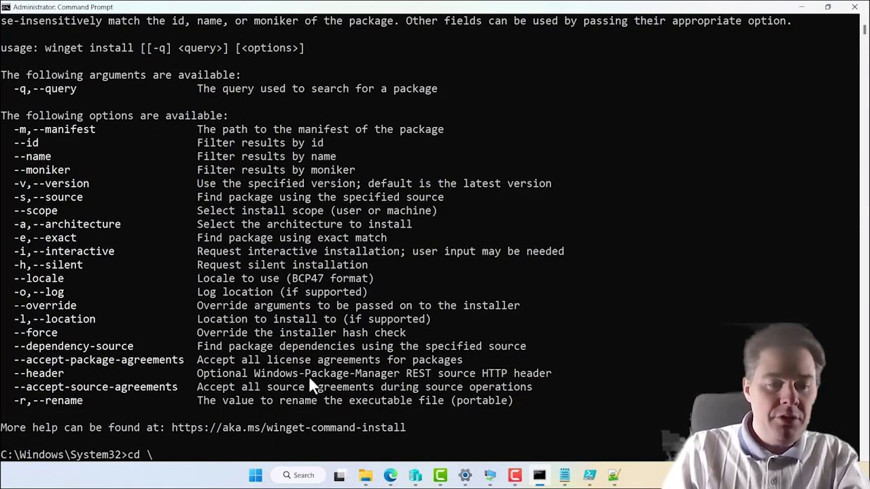
{"action": "key", "text": "Return"}
{"action": "type", "text": "cd"}
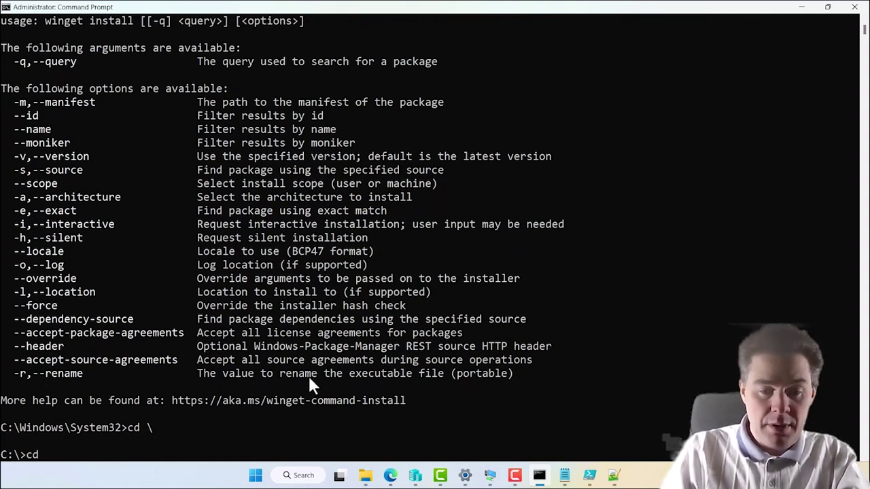
{"action": "type", "text": " \\jb"}
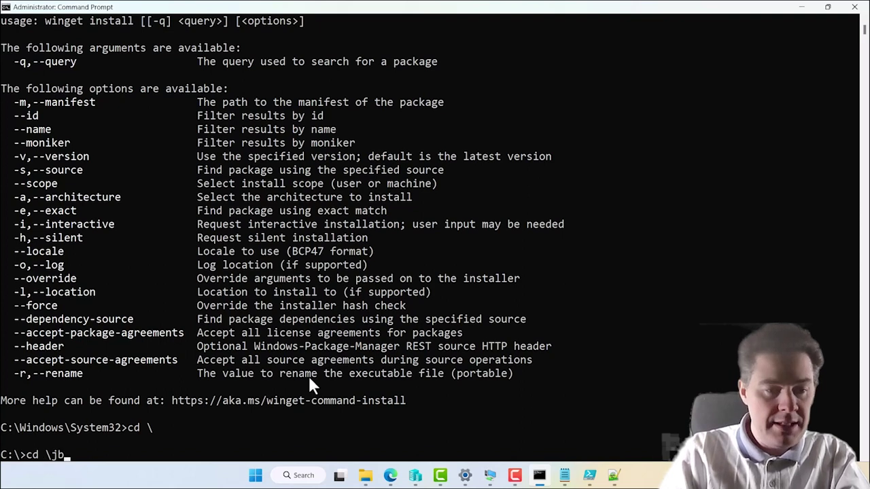
{"action": "key", "text": "BackSpace"}
{"action": "key", "text": "BackSpace"}
{"action": "key", "text": "BackSpace"}
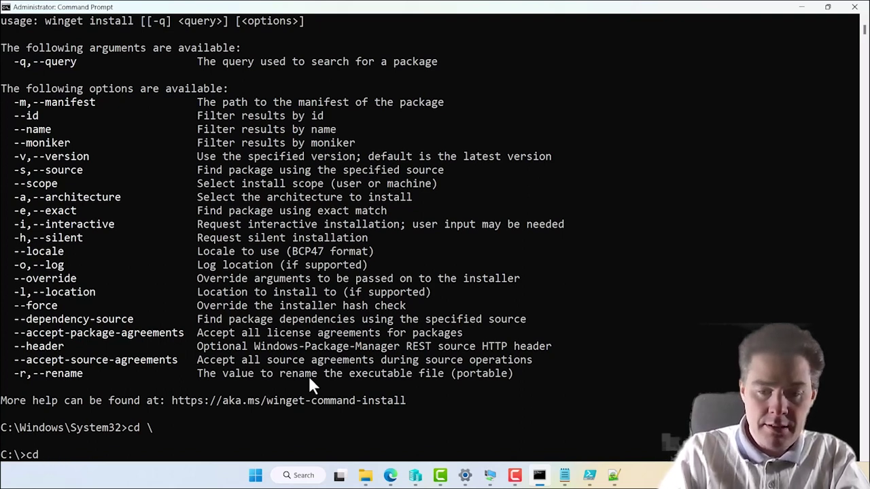
{"action": "type", "text": "_JBN"}
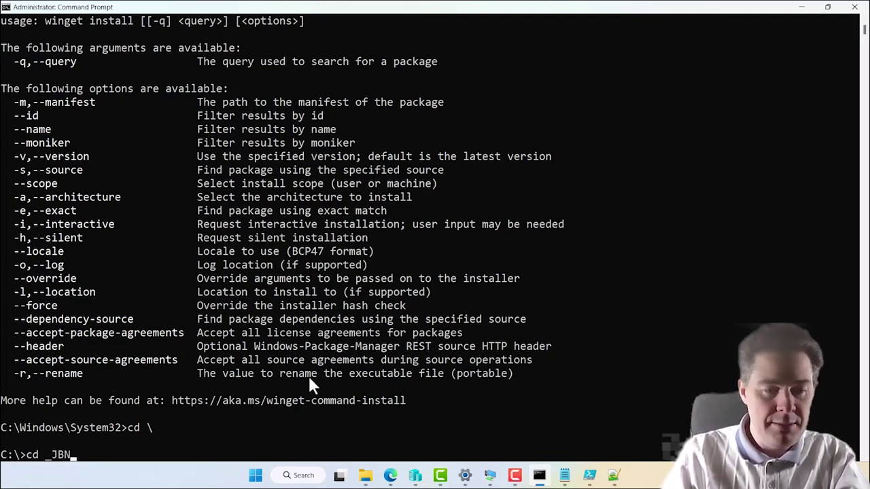
{"action": "type", "text": "\\_"}
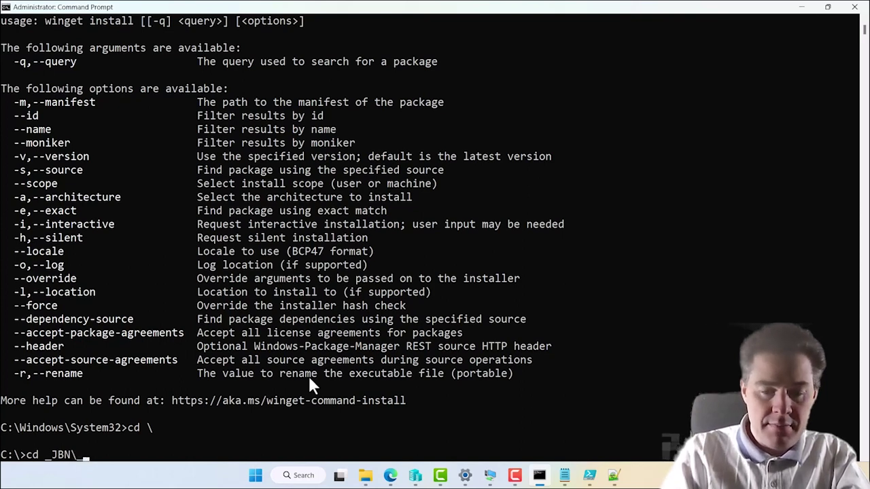
{"action": "key", "text": "Tab"}
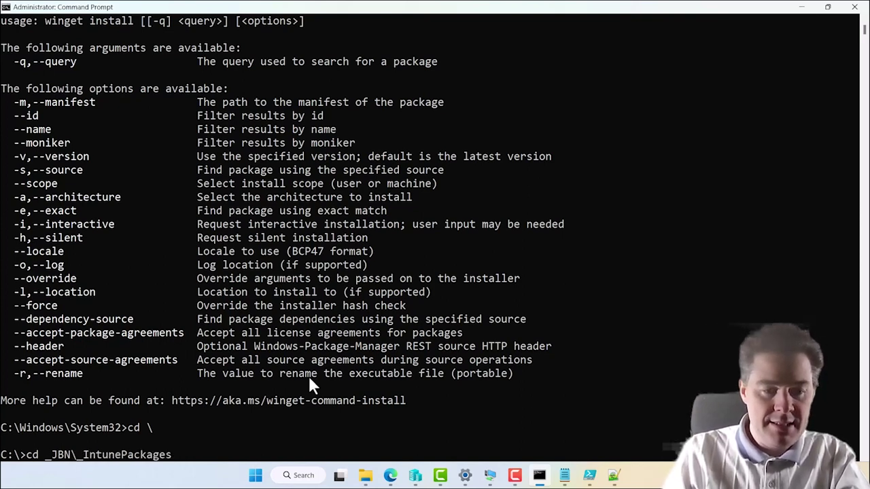
{"action": "type", "text": "\\"}
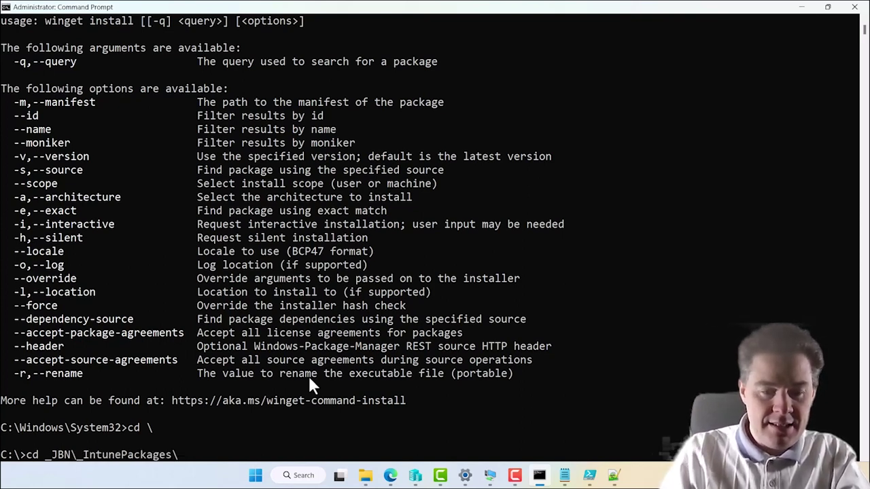
{"action": "type", "text": "Z"}
{"action": "key", "text": "Tab"}
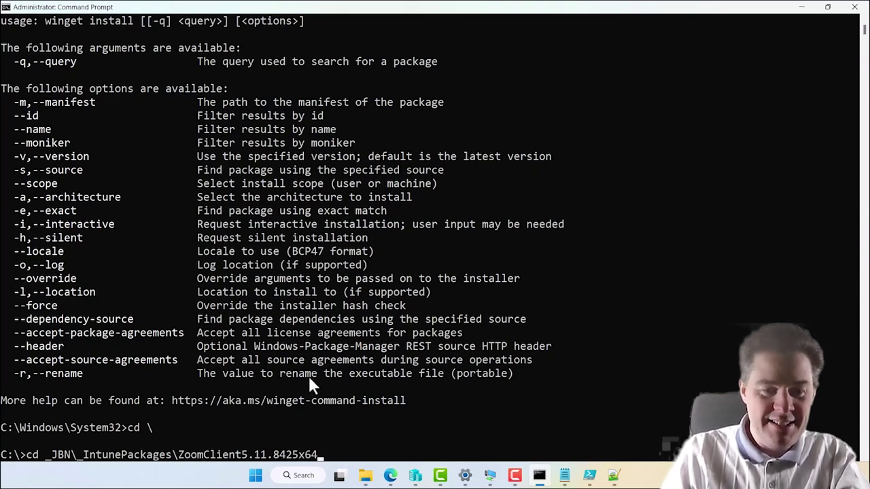
{"action": "key", "text": "Return"}
- Clear the console and list the package folder's contents with dir
{"action": "type", "text": "cls"}
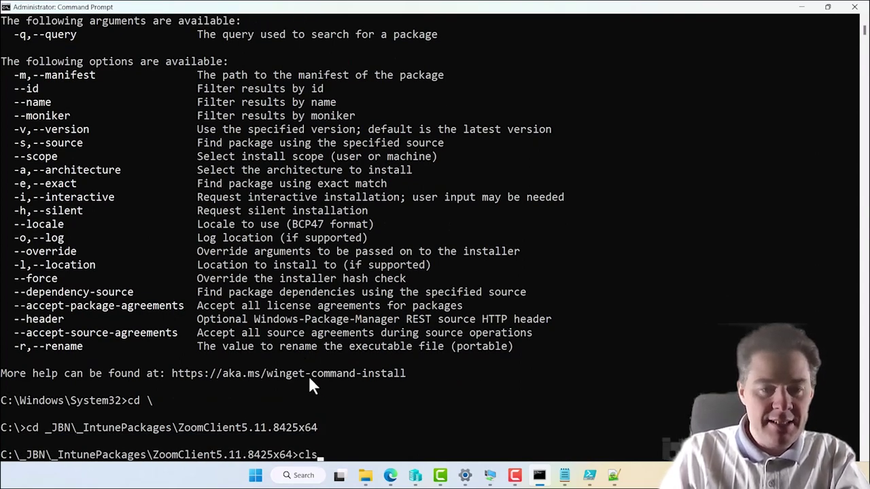
{"action": "key", "text": "Return"}
{"action": "type", "text": "dir"}
{"action": "key", "text": "Return"}
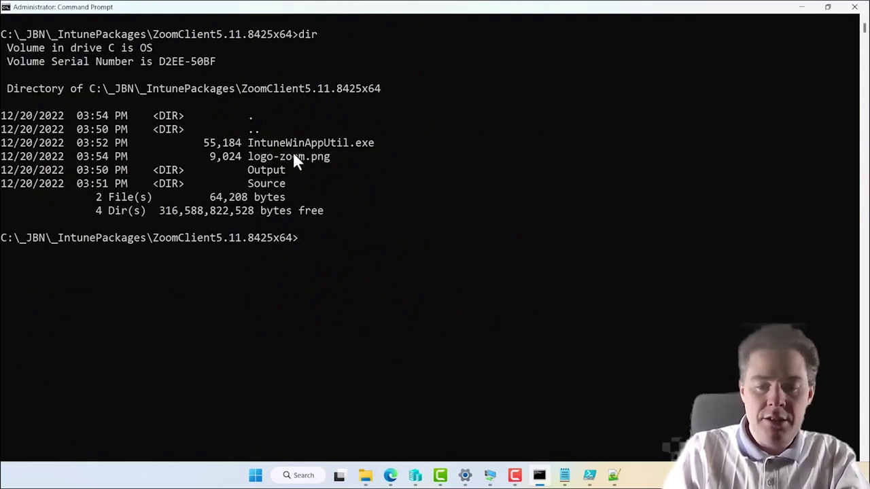
- Run IntuneWinAppUtil.exe and give it the copied Source folder path as the source folder
{"action": "type", "text": "In"}
{"action": "key", "text": "Tab"}
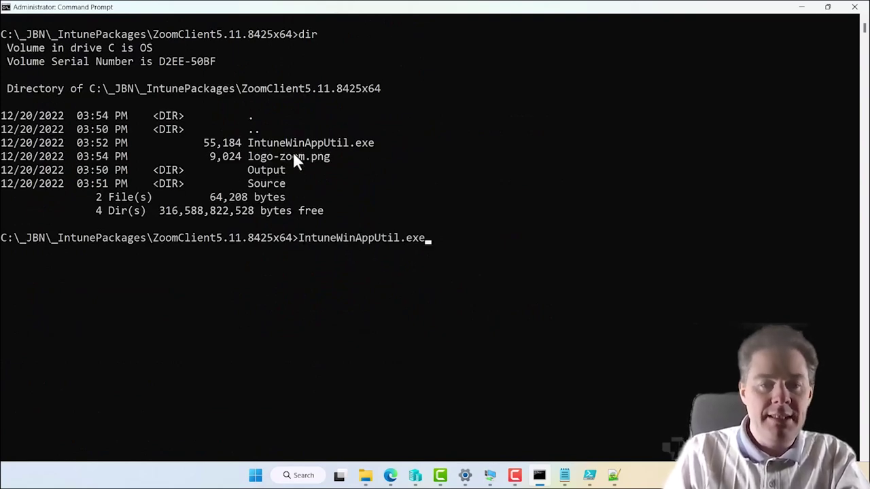
{"action": "key", "text": "Return"}
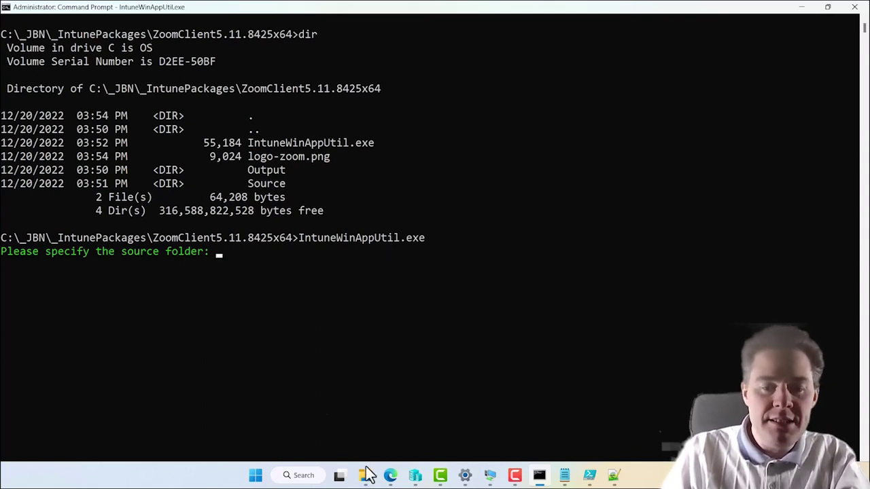
{"action": "mouse_move", "coordinate": [365, 475]}
{"action": "left_click", "coordinate": [454, 421]}
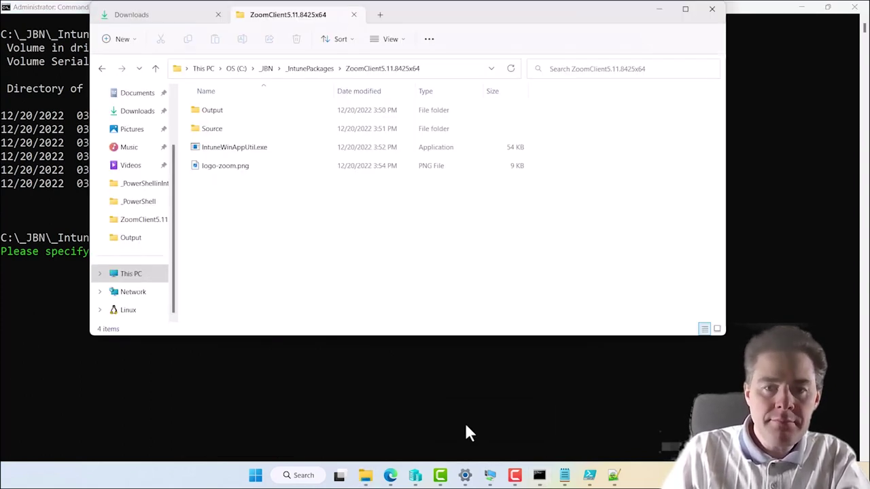
{"action": "left_click_drag", "start_coordinate": [408, 23], "coordinate": [622, 54]}
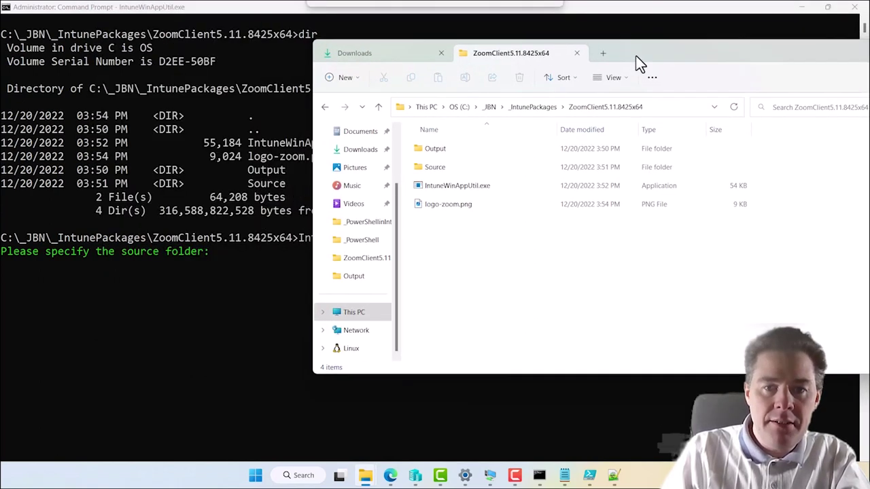
{"action": "left_click", "coordinate": [437, 167]}
{"action": "right_click", "coordinate": [437, 168]}
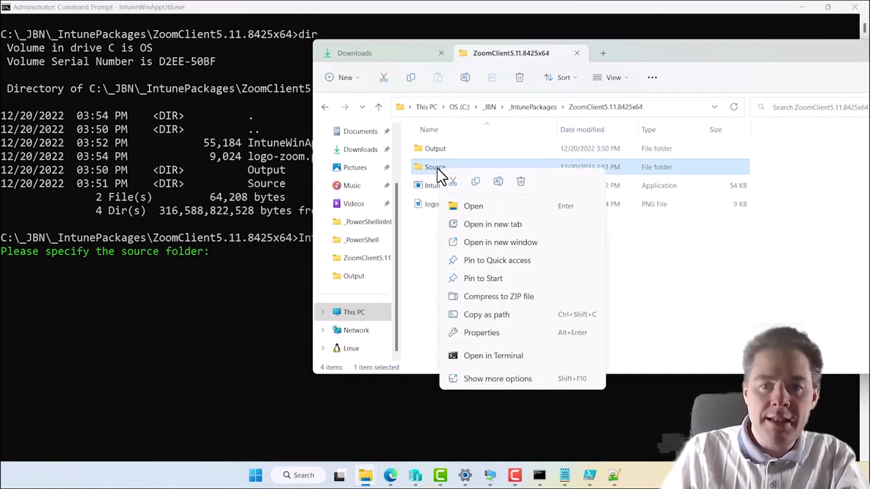
{"action": "left_click", "coordinate": [485, 314]}
{"action": "left_click", "coordinate": [255, 264]}
{"action": "key", "text": "ctrl+v"}
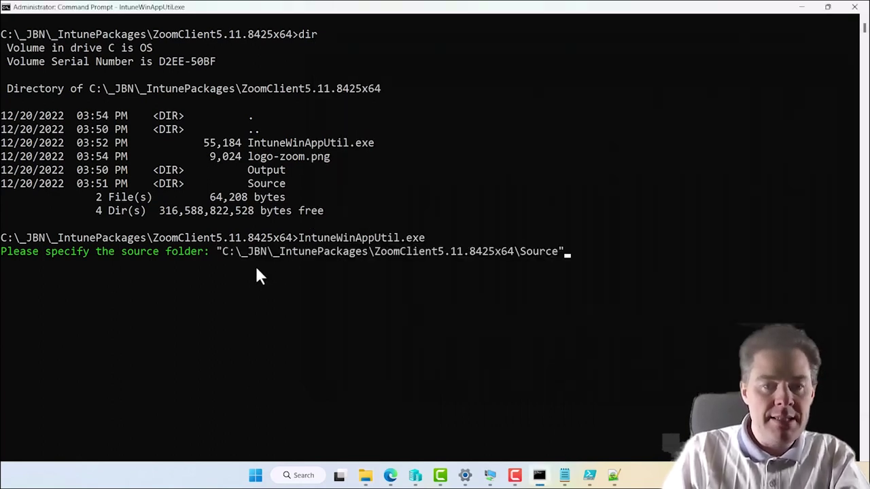
{"action": "key", "text": "Return"}
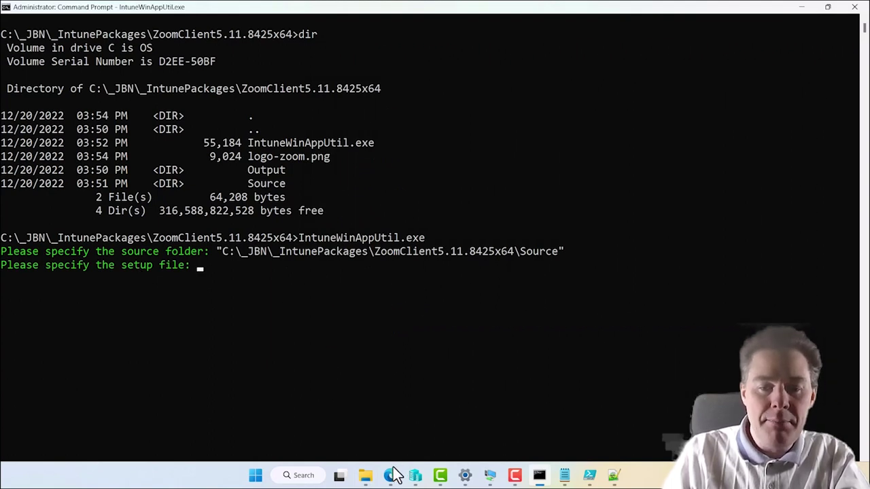
- Supply the Install-ZoomClient5.11.8425x64.ps1 path as the setup file
{"action": "mouse_move", "coordinate": [366, 475]}
{"action": "left_click", "coordinate": [475, 407]}
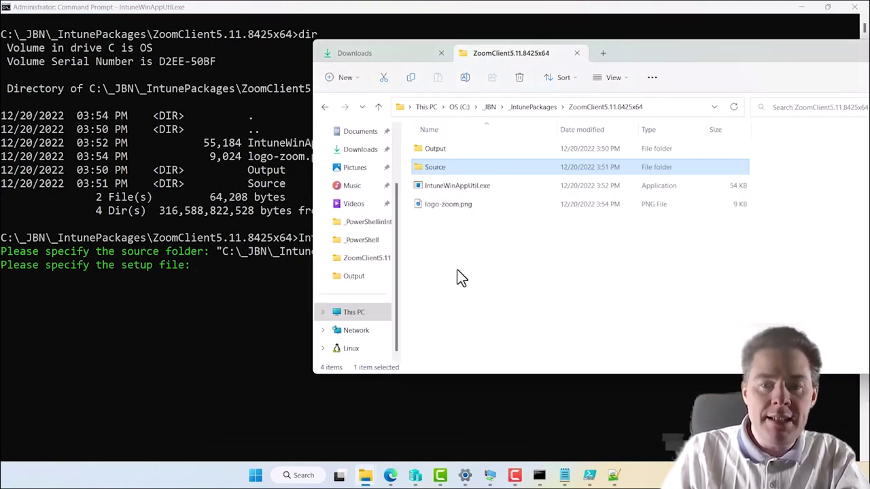
{"action": "double_click", "coordinate": [437, 167]}
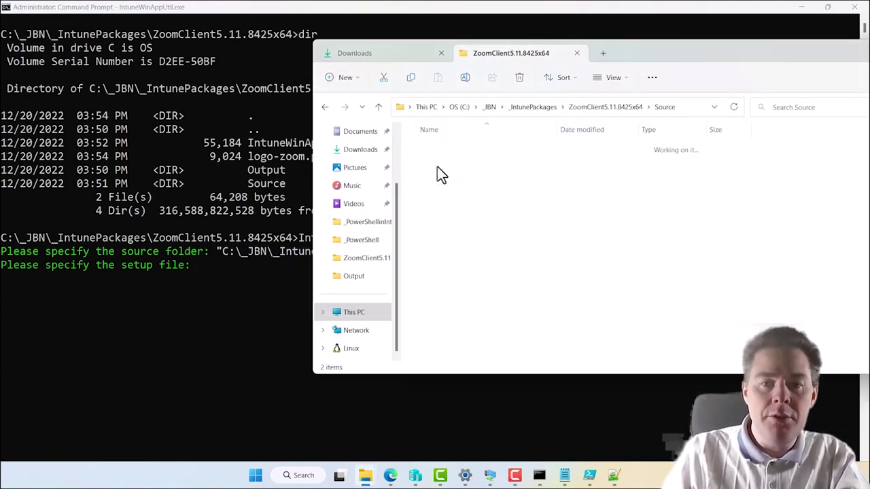
{"action": "left_click", "coordinate": [452, 152]}
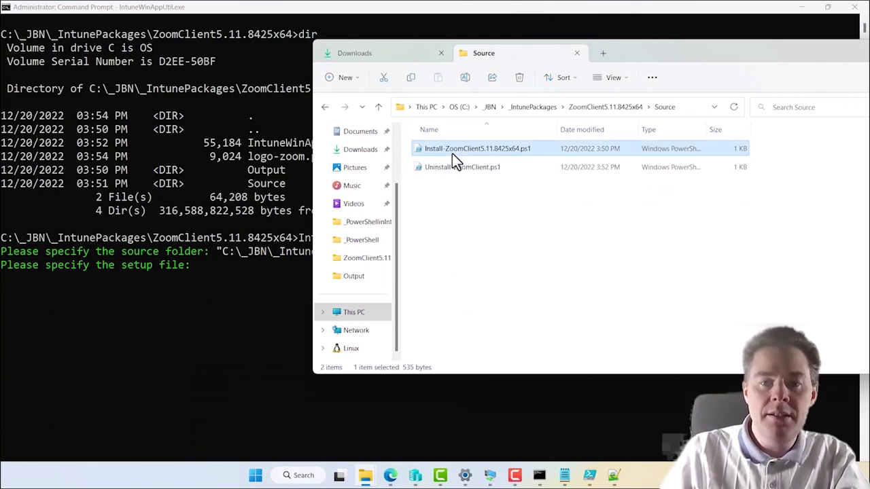
{"action": "right_click", "coordinate": [452, 153]}
{"action": "left_click", "coordinate": [485, 281]}
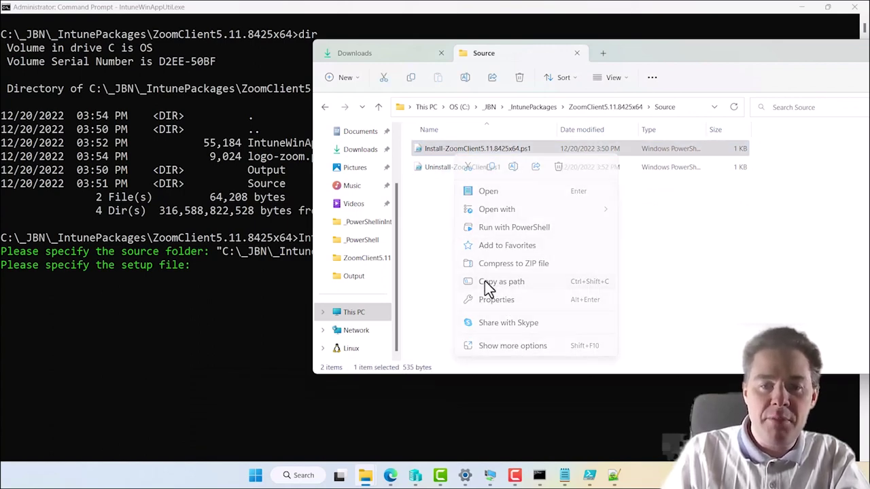
{"action": "left_click", "coordinate": [268, 280]}
{"action": "key", "text": "ctrl+v"}
{"action": "key", "text": "Return"}
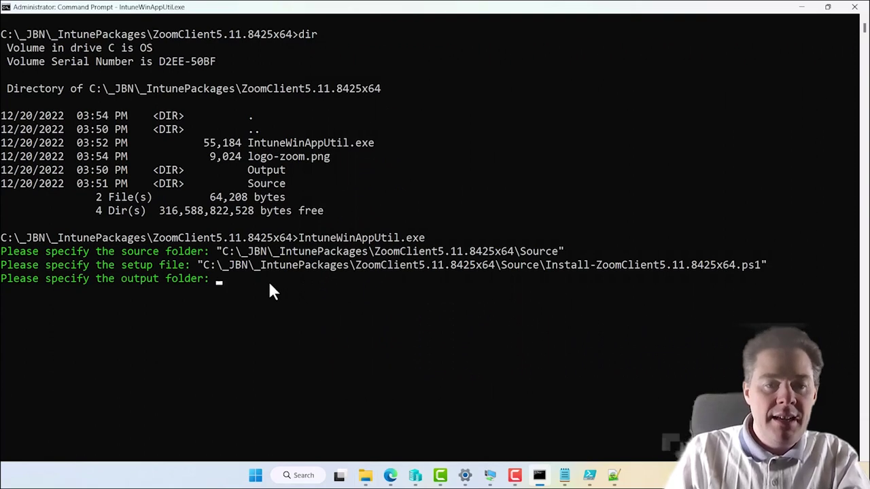
- Give the Output folder path as output and answer N to the catalog prompt
{"action": "left_click", "coordinate": [367, 475]}
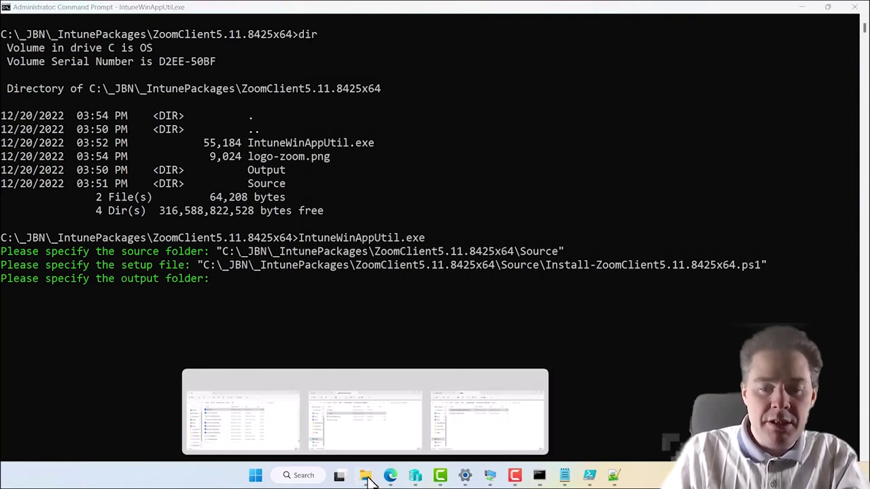
{"action": "left_click", "coordinate": [454, 431]}
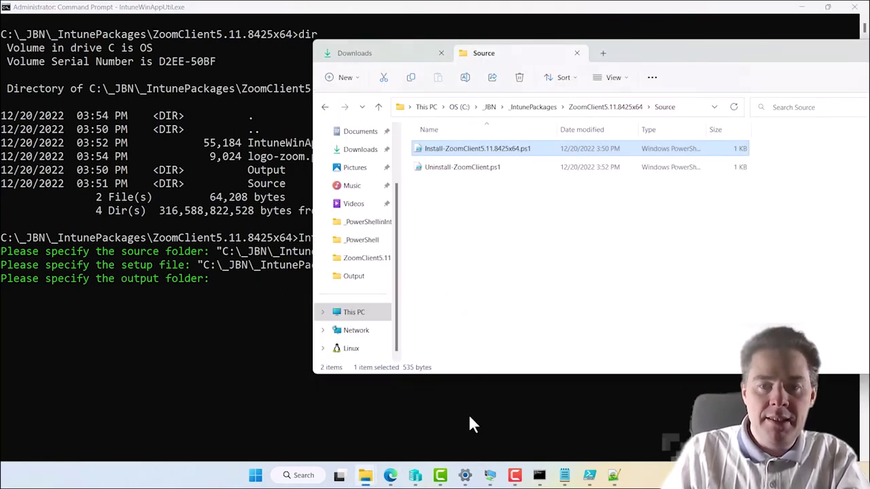
{"action": "left_click", "coordinate": [576, 109]}
{"action": "left_click", "coordinate": [447, 151]}
{"action": "double_click", "coordinate": [448, 151]}
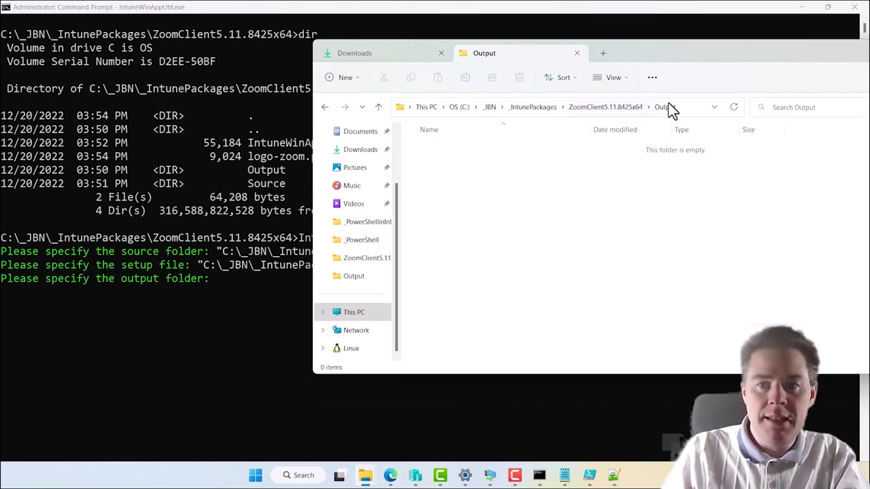
{"action": "left_click", "coordinate": [690, 113]}
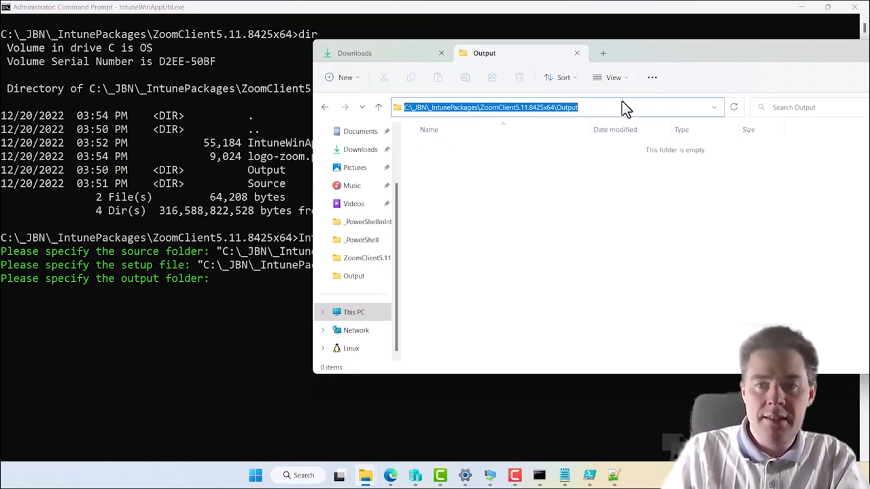
{"action": "key", "text": "ctrl+c"}
{"action": "left_click", "coordinate": [246, 298]}
{"action": "key", "text": "ctrl+v"}
{"action": "key", "text": "Return"}
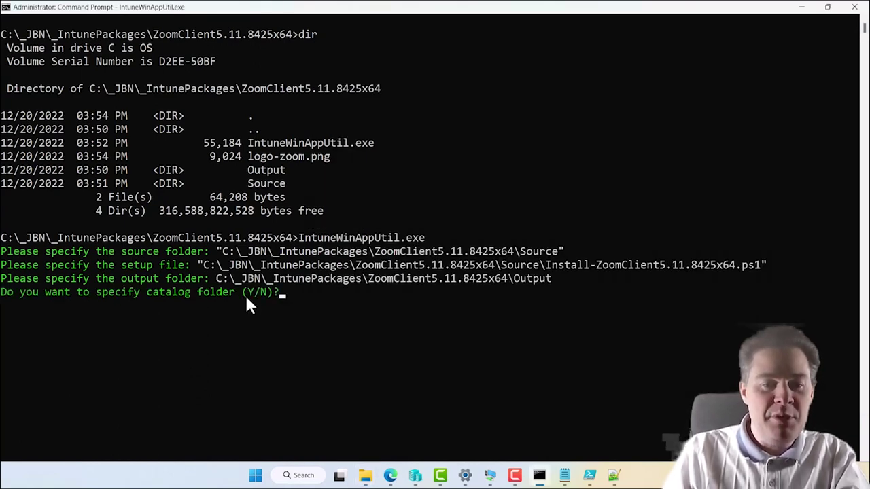
{"action": "type", "text": "n"}
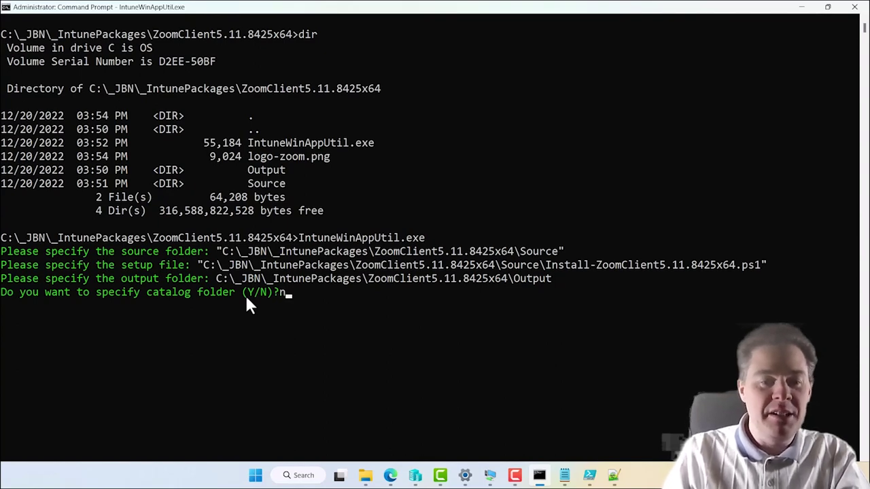
{"action": "key", "text": "Return"}
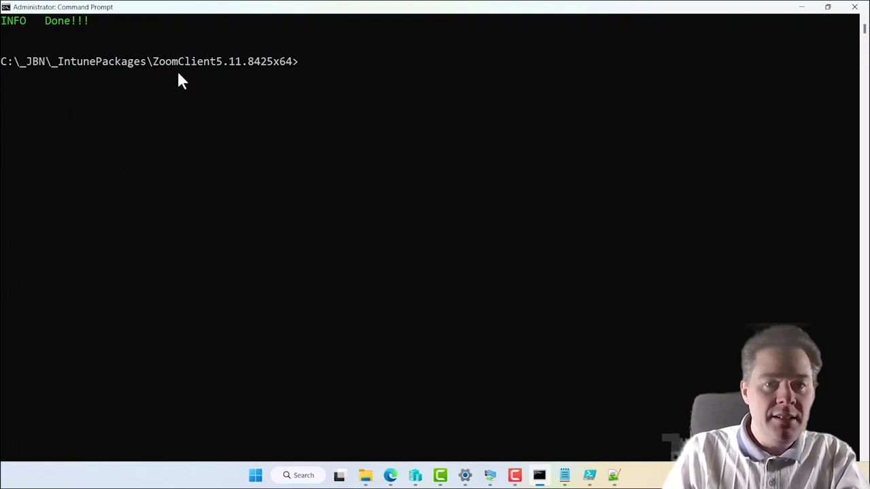
- Check that Install-ZoomClient5.11.8425x64.intunewin is in Output, then switch to the Endpoint Manager browser tab
{"action": "left_click", "coordinate": [800, 8]}
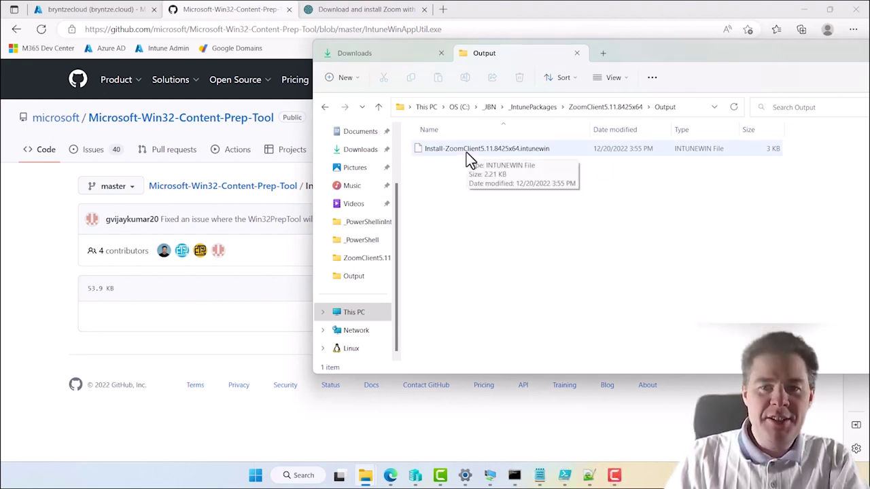
{"action": "left_click", "coordinate": [390, 477]}
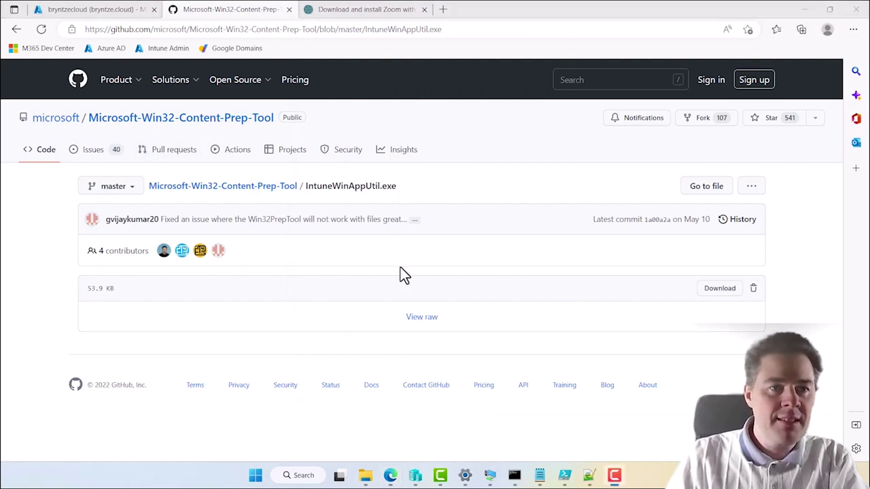
{"action": "left_click", "coordinate": [71, 11]}
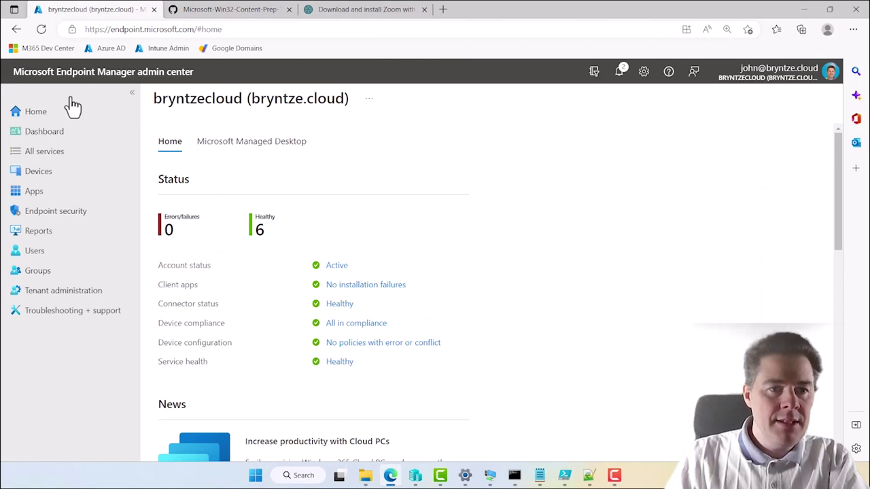
- Under Apps > Windows, add a new app of type Windows app (Win32)
{"action": "left_click", "coordinate": [36, 193]}
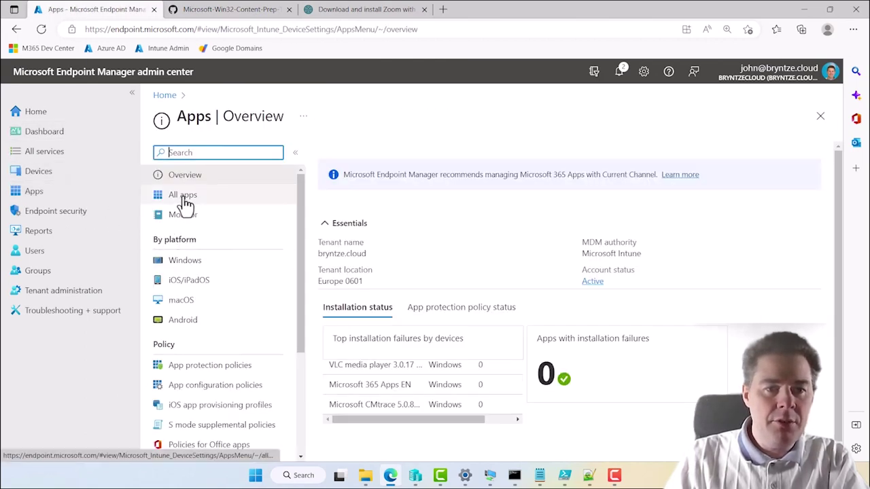
{"action": "left_click", "coordinate": [180, 261]}
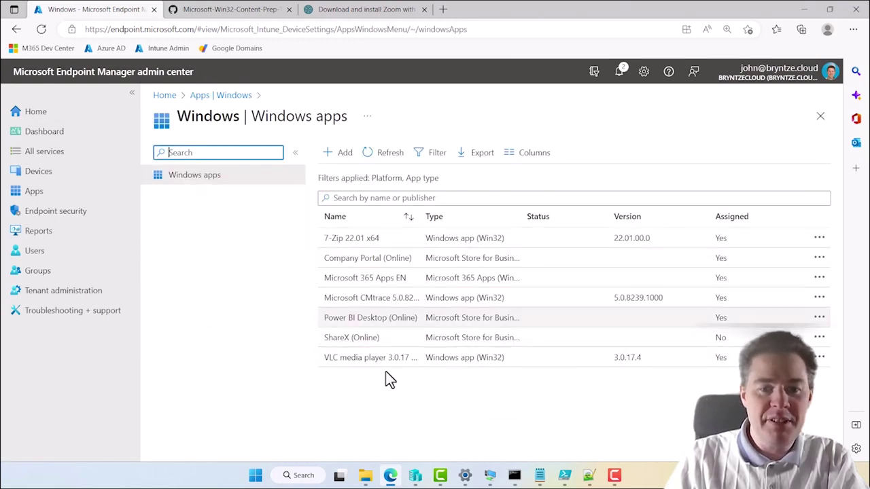
{"action": "left_click", "coordinate": [339, 157]}
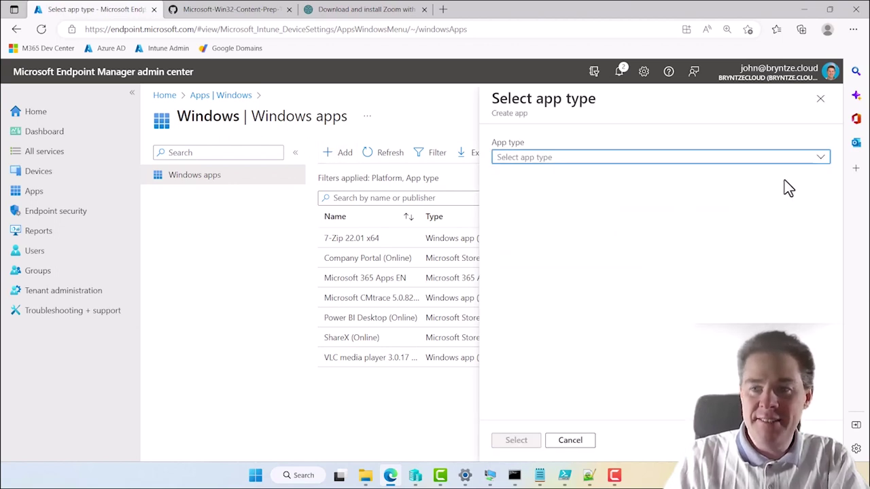
{"action": "left_click", "coordinate": [821, 162]}
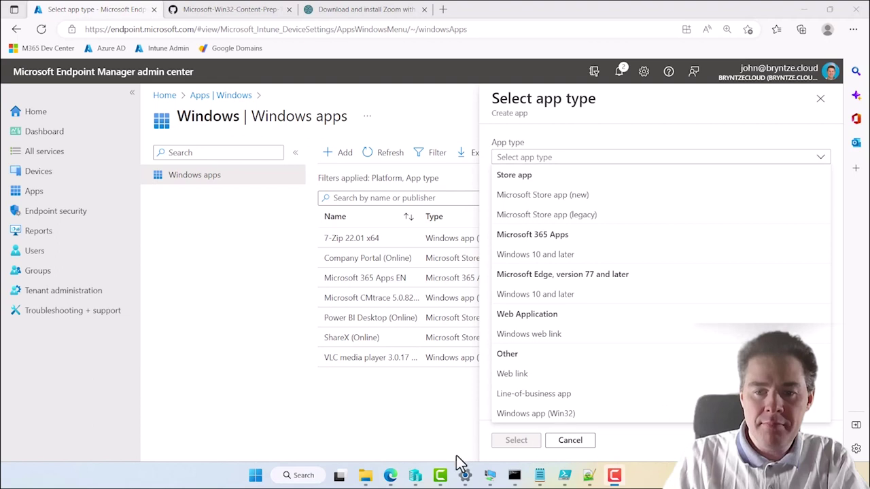
{"action": "left_click", "coordinate": [528, 414]}
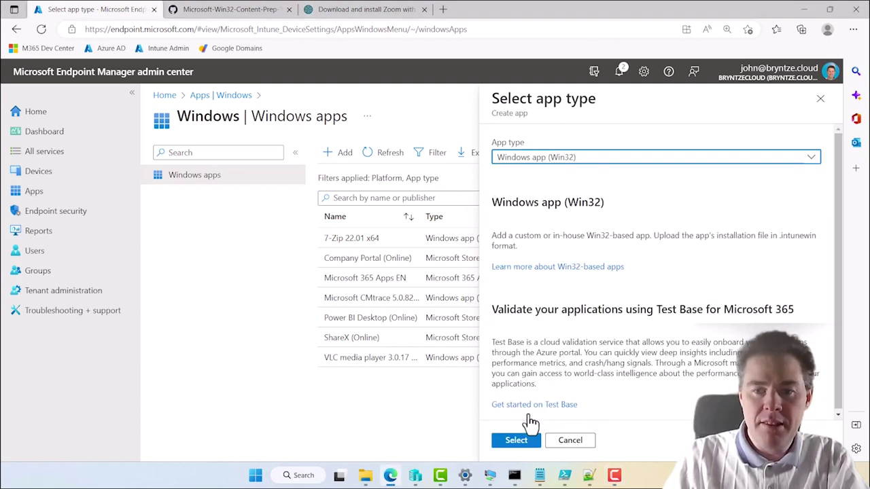
{"action": "left_click", "coordinate": [516, 440]}
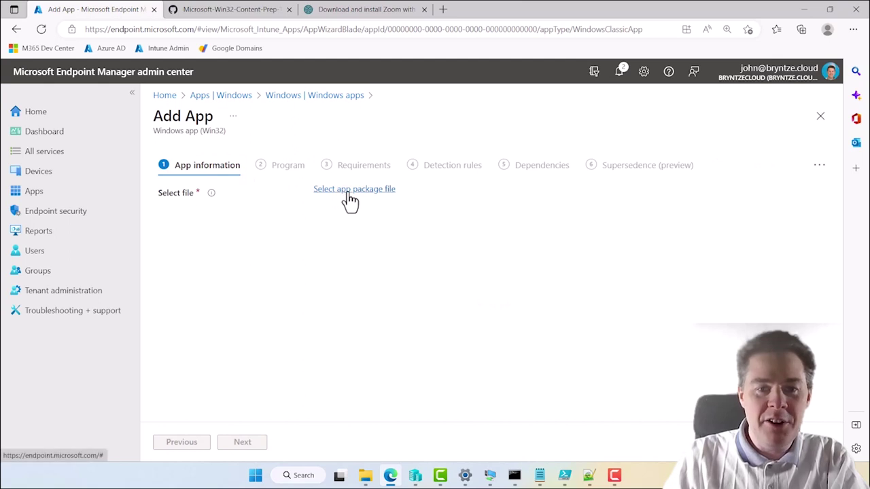
- Select Install-ZoomClient5.11.8425x64.intunewin as the app package file
{"action": "left_click", "coordinate": [350, 194]}
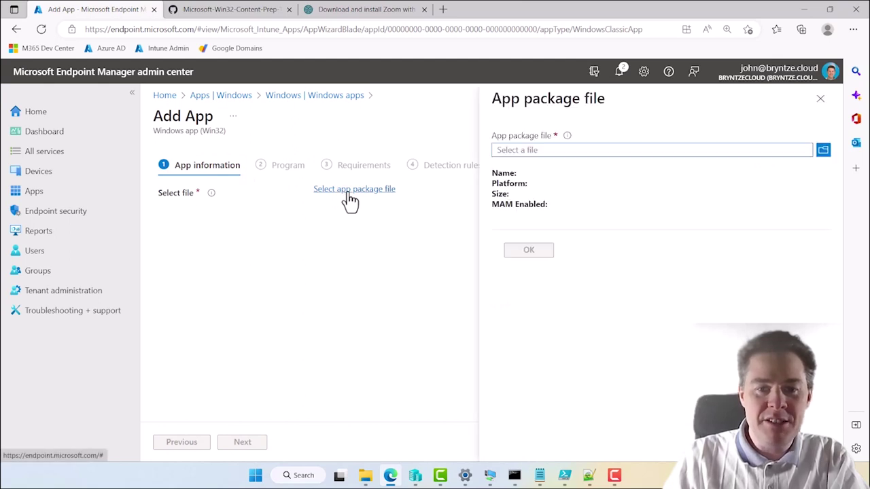
{"action": "left_click", "coordinate": [823, 152]}
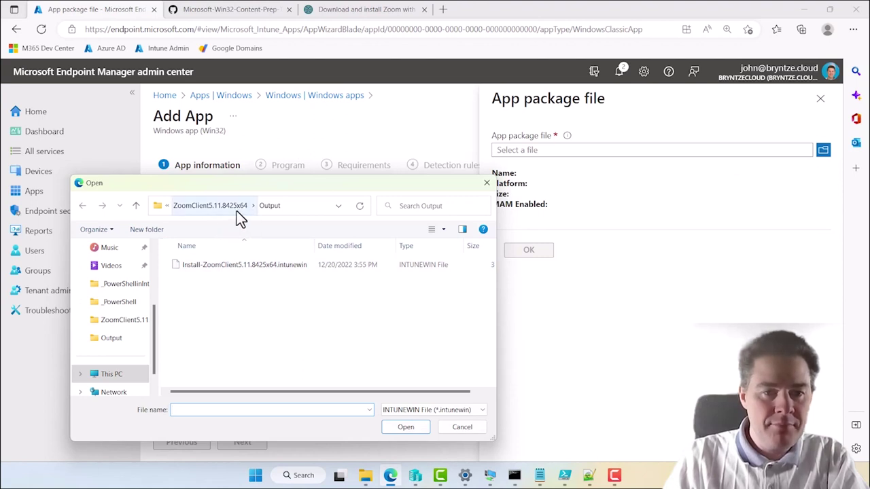
{"action": "left_click", "coordinate": [316, 215]}
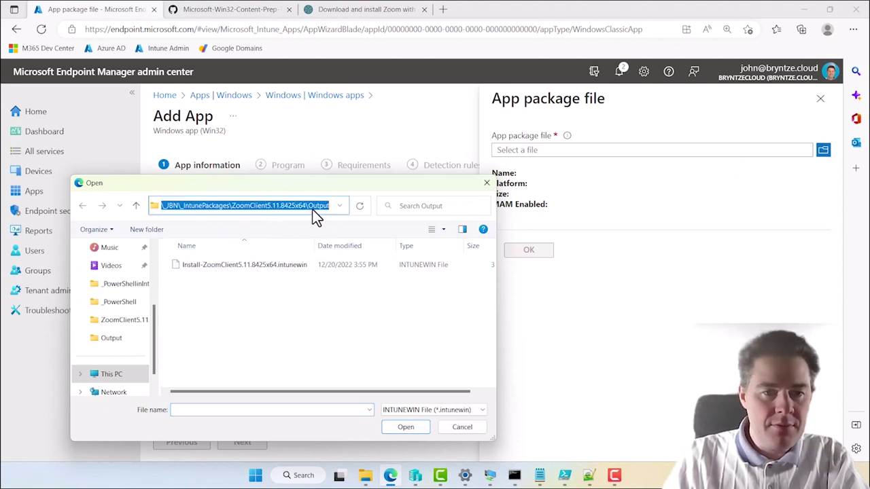
{"action": "double_click", "coordinate": [234, 264]}
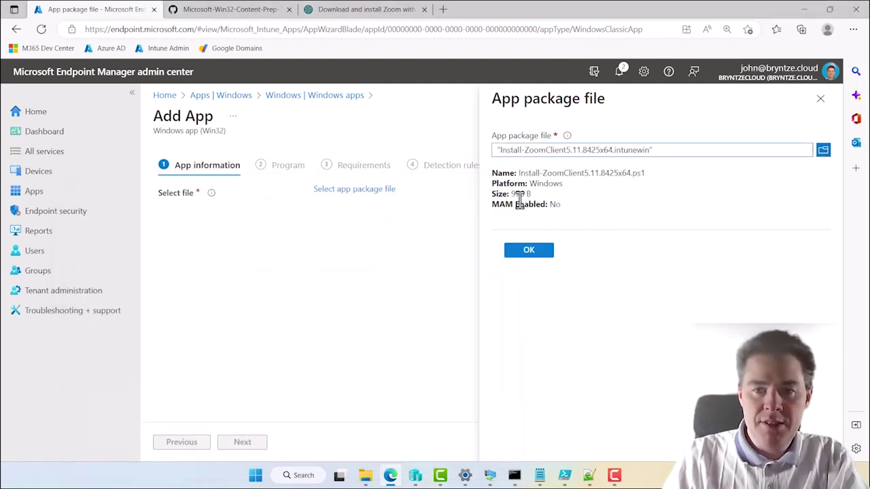
{"action": "left_click", "coordinate": [535, 251]}
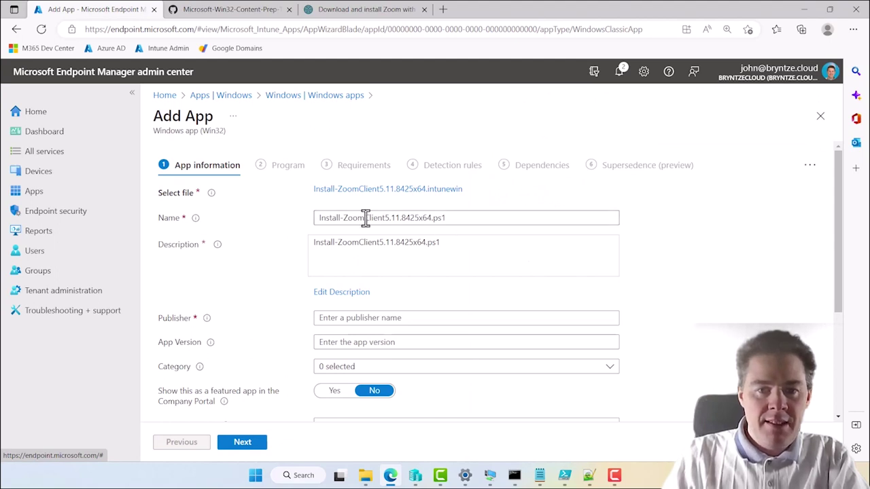
- Change the app name to 'Zoom Client 5.11.8425 x64' by removing the Install- prefix
{"action": "left_click_drag", "start_coordinate": [344, 220], "coordinate": [195, 243]}
{"action": "key", "text": "BackSpace"}
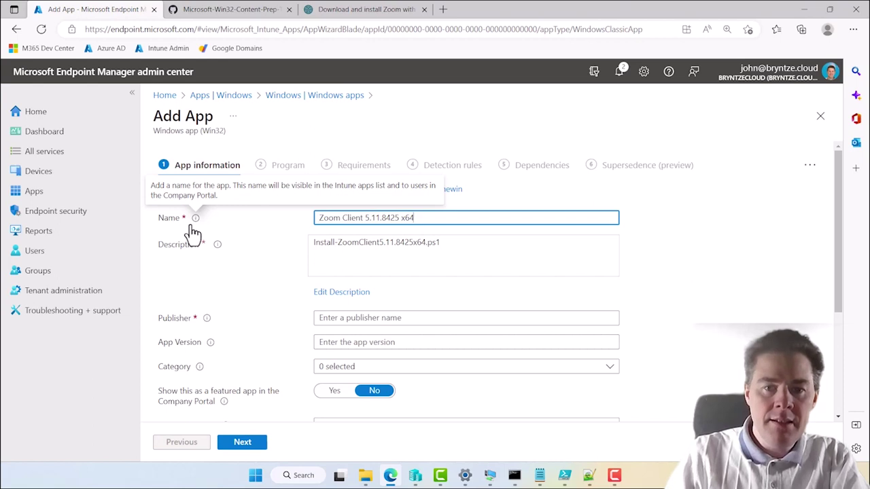
{"action": "left_click", "coordinate": [336, 295]}
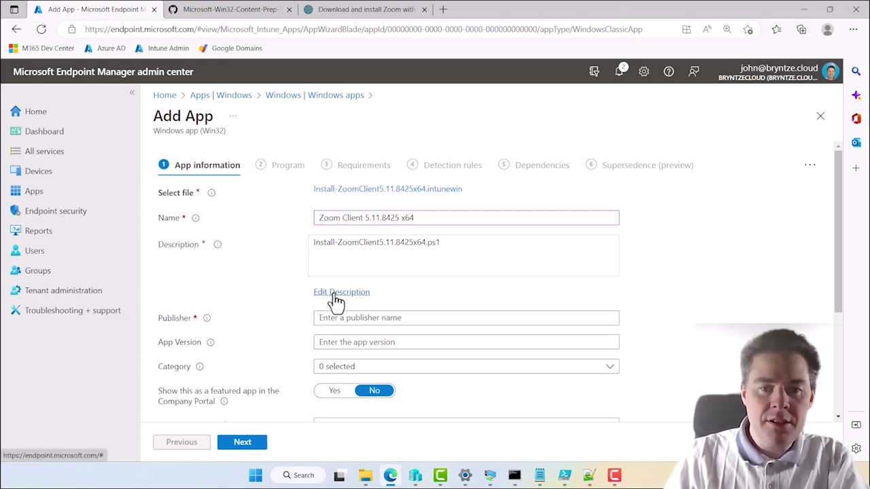
- Replace the description with 'Zoom Client for video conference meetings', wrapping Zoom Client in ** for bold
{"action": "triple_click", "coordinate": [374, 147]}
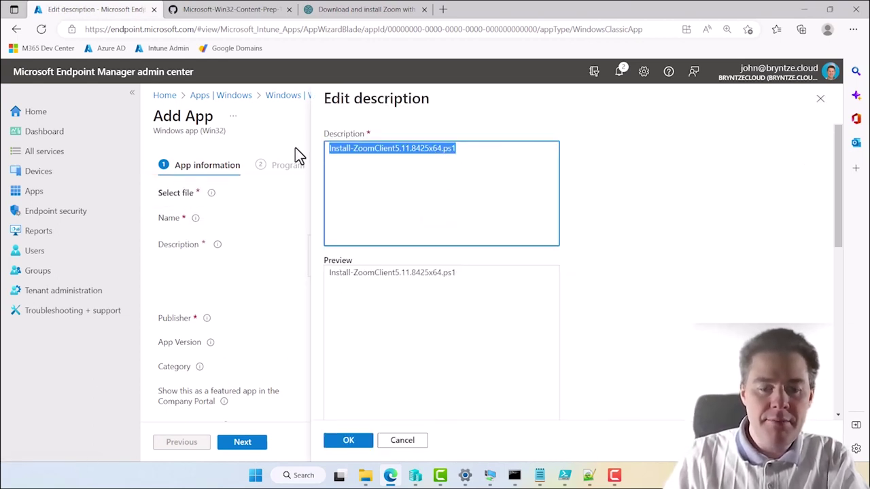
{"action": "type", "text": "Zoo"}
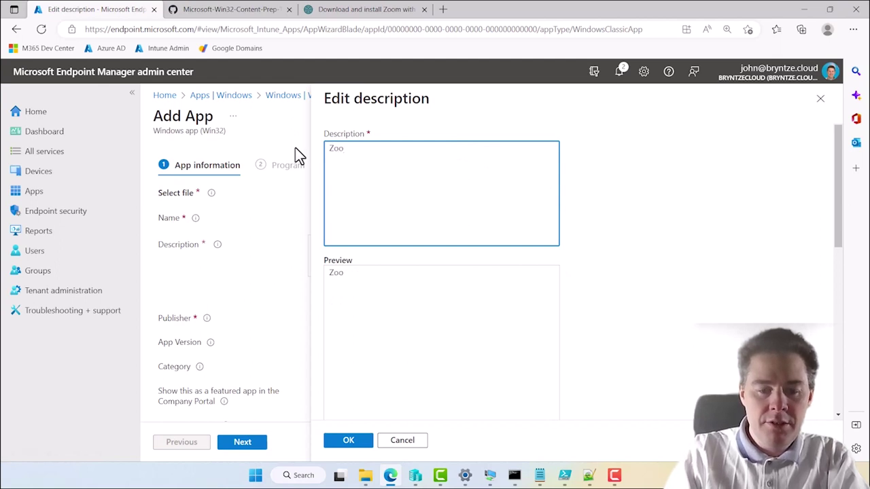
{"action": "type", "text": "m Client for "}
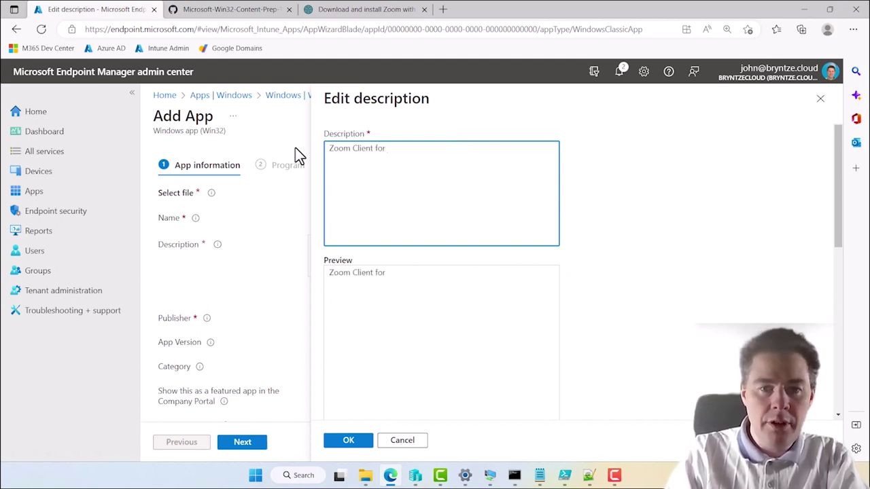
{"action": "type", "text": "video"}
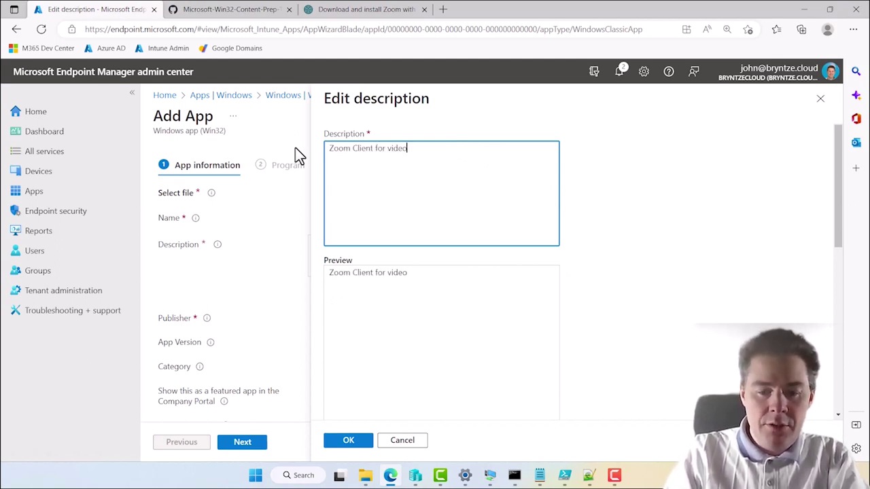
{"action": "type", "text": " conference meeting"}
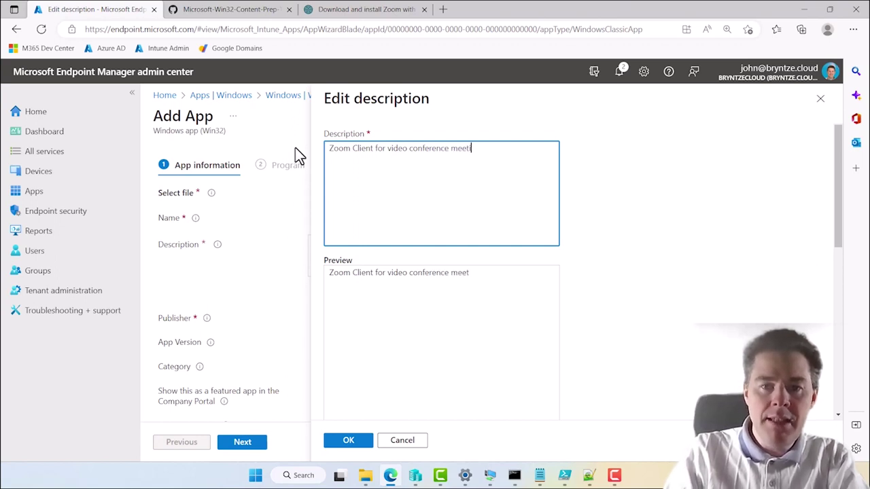
{"action": "type", "text": "s"}
{"action": "key", "text": "Left"}
{"action": "key", "text": "Left"}
{"action": "key", "text": "Left"}
{"action": "key", "text": "Left"}
{"action": "key", "text": "Left"}
{"action": "key", "text": "Left"}
{"action": "key", "text": "Left"}
{"action": "key", "text": "Left"}
{"action": "key", "text": "Left"}
{"action": "key", "text": "Left"}
{"action": "key", "text": "Left"}
{"action": "key", "text": "Left"}
{"action": "key", "text": "Left"}
{"action": "key", "text": "Left"}
{"action": "key", "text": "Left"}
{"action": "key", "text": "Left"}
{"action": "key", "text": "Left"}
{"action": "key", "text": "Left"}
{"action": "key", "text": "Left"}
{"action": "key", "text": "Left"}
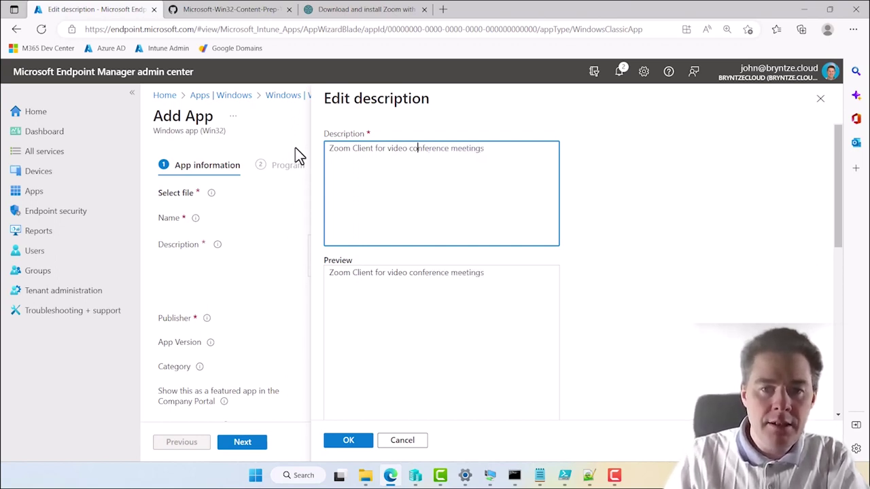
{"action": "key", "text": "Left"}
{"action": "key", "text": "Left"}
{"action": "key", "text": "Left"}
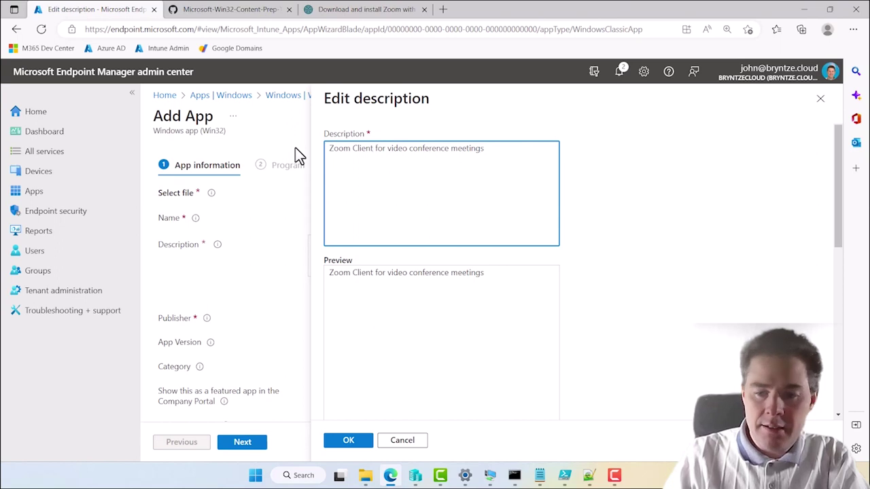
{"action": "type", "text": "**"}
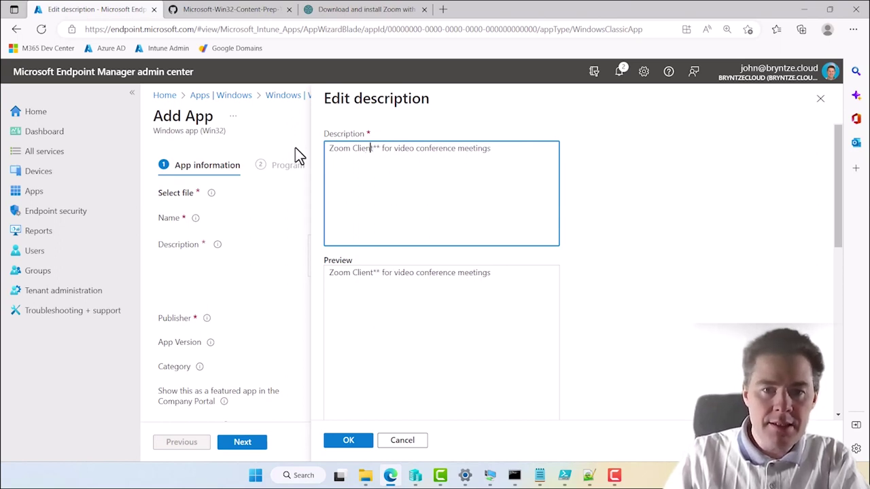
{"action": "key", "text": "Home"}
{"action": "type", "text": "**"}
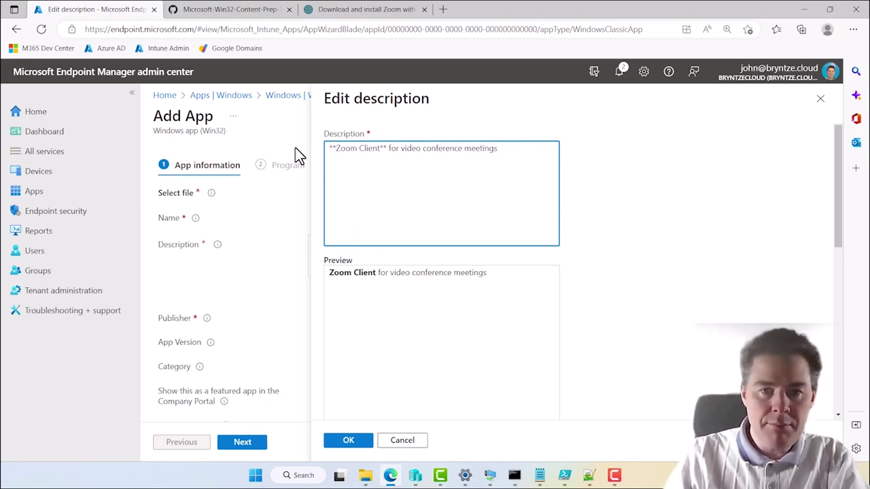
{"action": "left_click", "coordinate": [350, 441]}
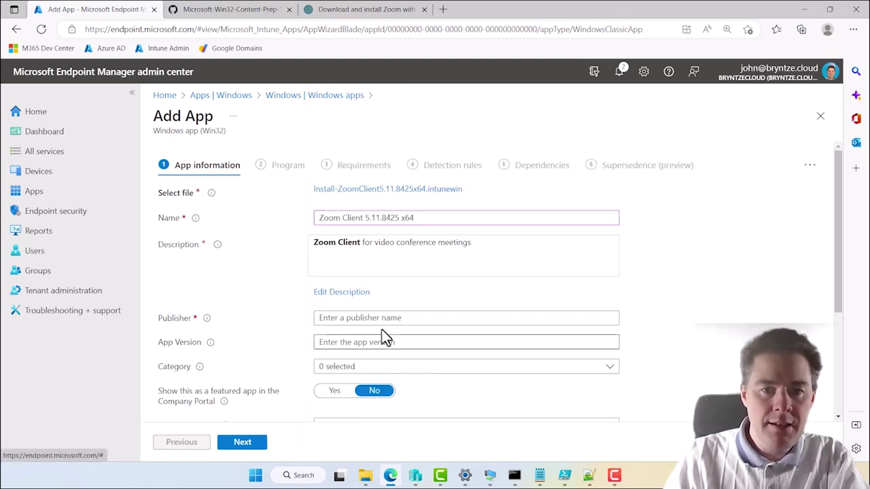
- Set publisher Zoom, app version 5.11.8425 and category Collaboration & Social
{"action": "left_click", "coordinate": [345, 320]}
{"action": "type", "text": "Zoom"}
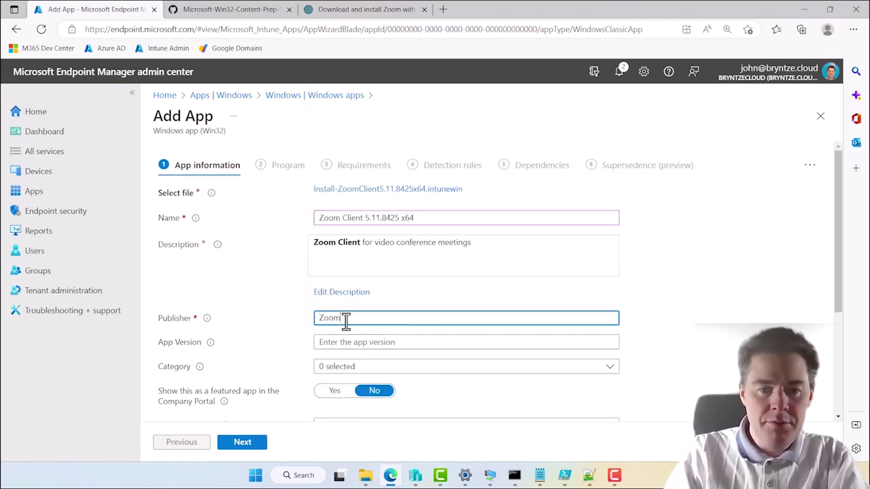
{"action": "key", "text": "Tab"}
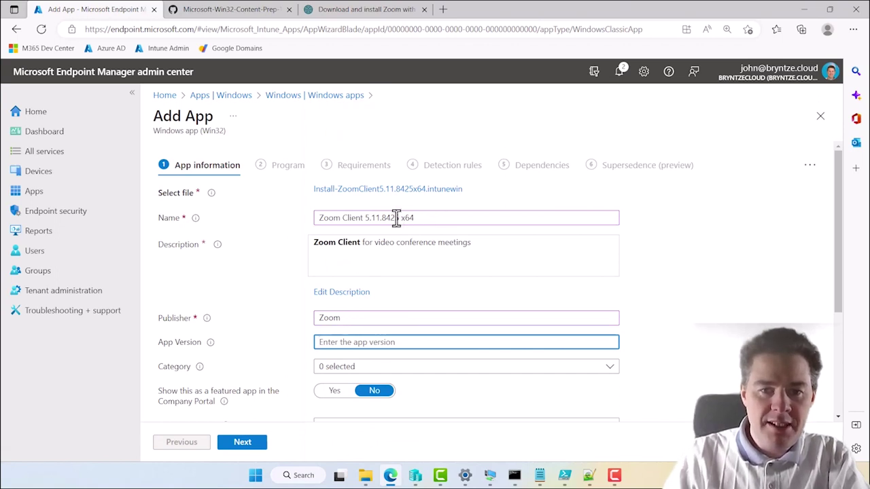
{"action": "left_click_drag", "start_coordinate": [400, 218], "coordinate": [364, 221]}
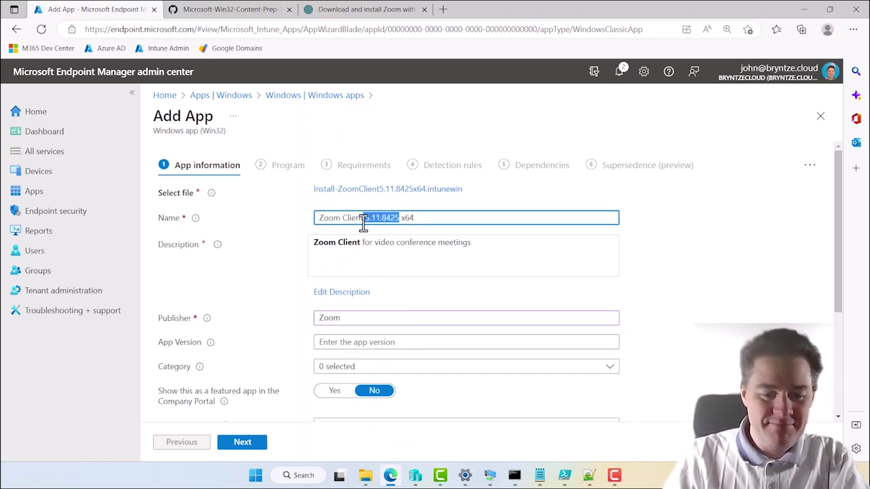
{"action": "key", "text": "ctrl+c"}
{"action": "left_click", "coordinate": [331, 341]}
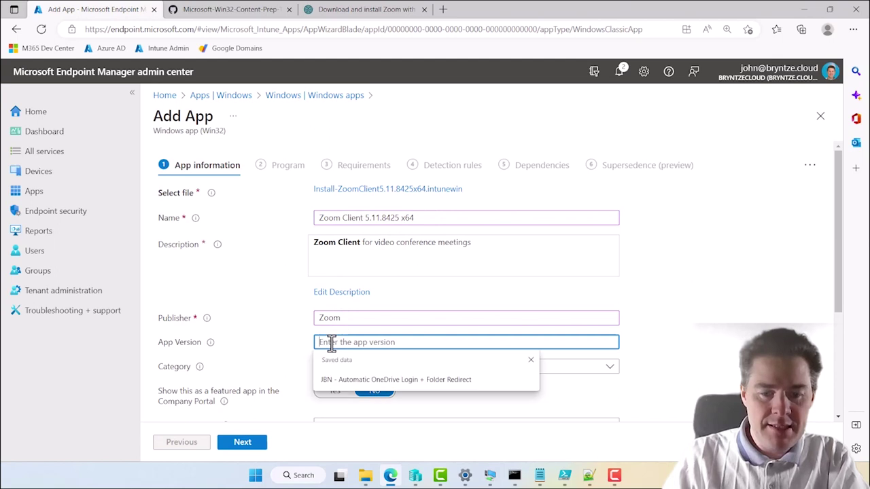
{"action": "key", "text": "ctrl+v"}
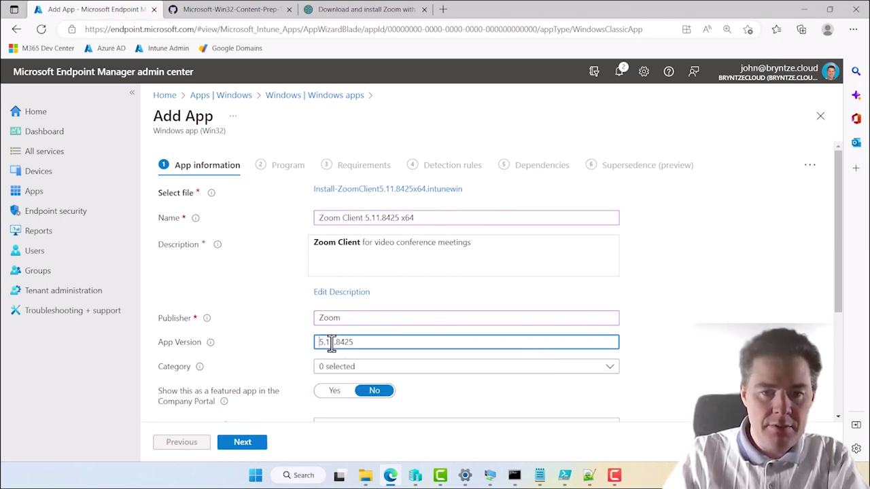
{"action": "left_click", "coordinate": [343, 368]}
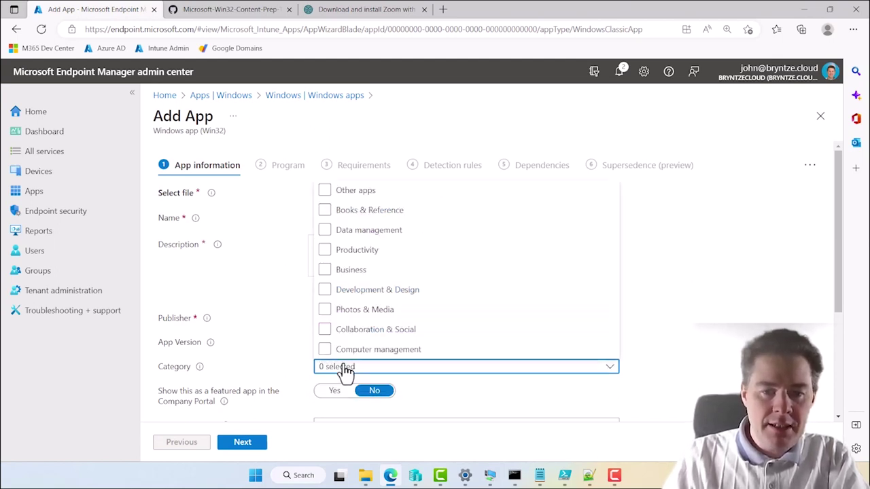
{"action": "left_click", "coordinate": [326, 331]}
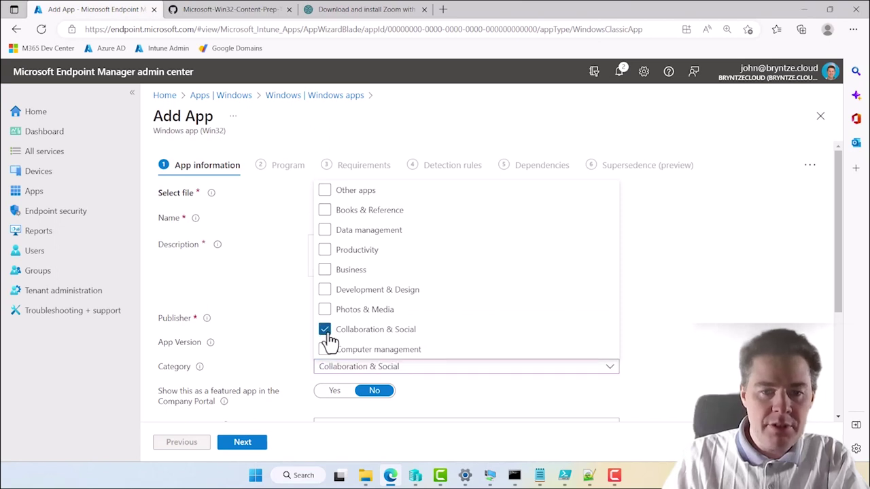
{"action": "left_click", "coordinate": [450, 398]}
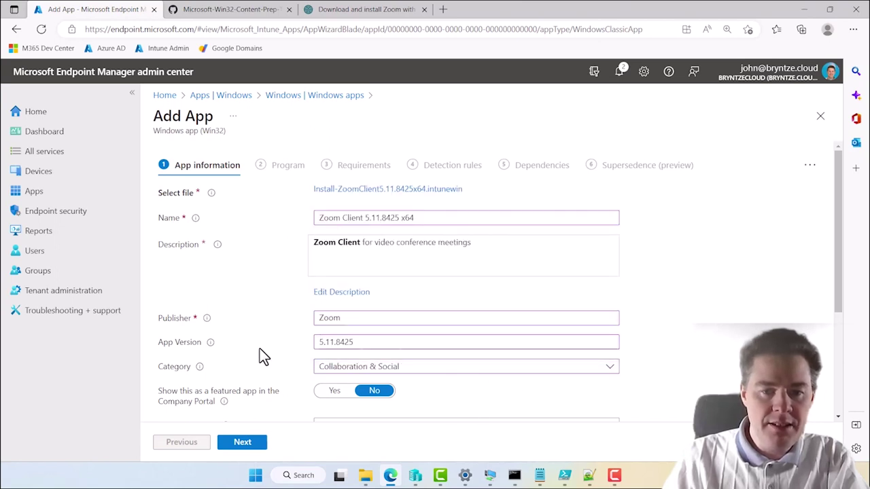
- Add notes with the author's name, 20th December 2022, and 'WinGet install' on a second line
{"action": "scroll", "coordinate": [259, 350], "scroll_direction": "down", "scroll_amount": 3}
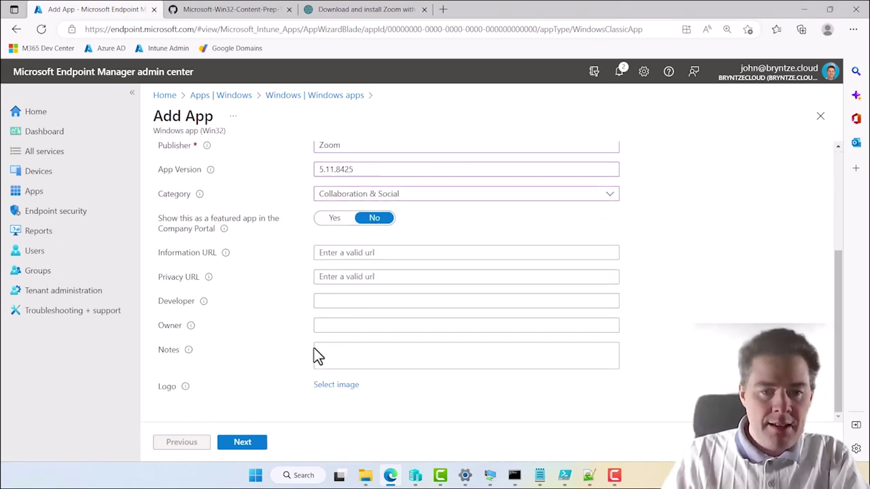
{"action": "left_click", "coordinate": [354, 350]}
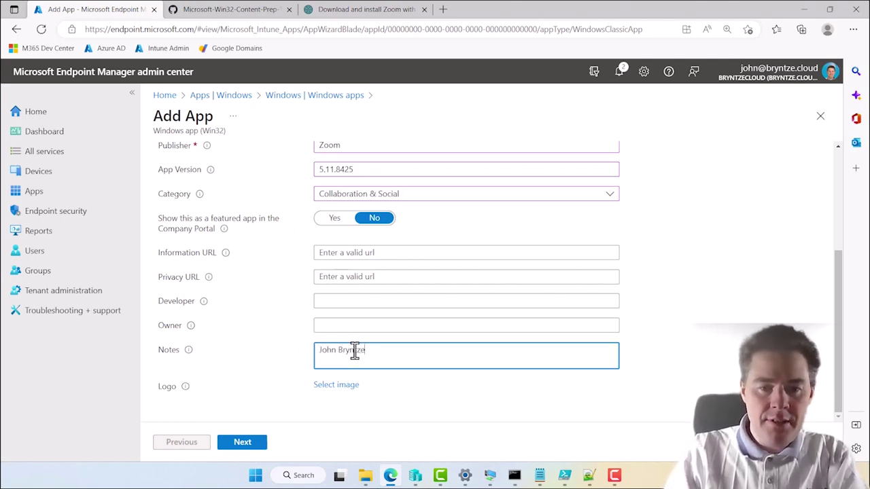
{"action": "type", "text": "John Bryntze 20th Decembe"}
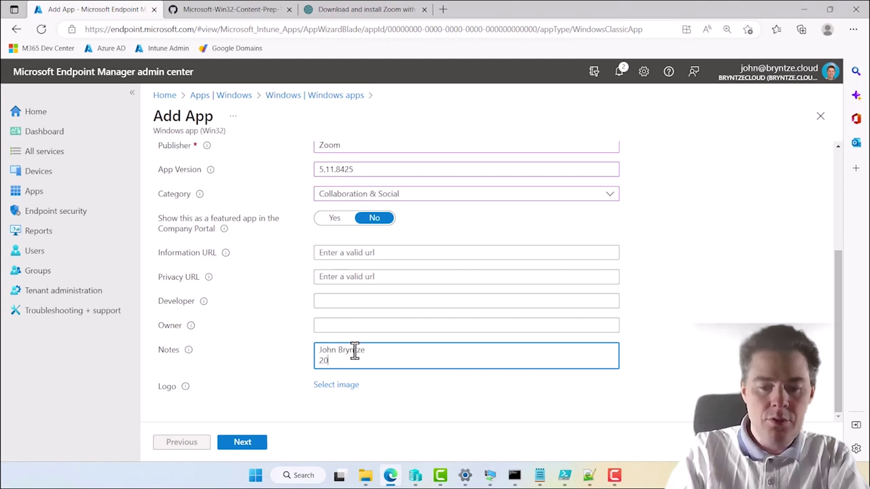
{"action": "type", "text": "r 2022"}
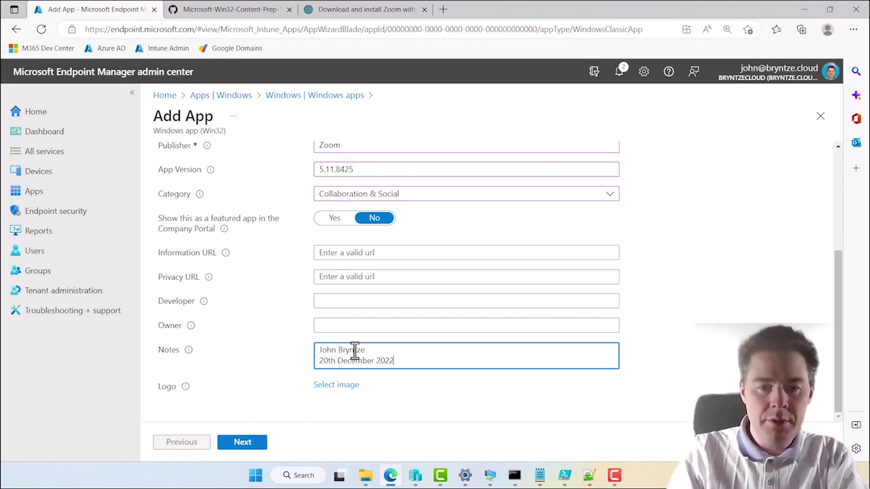
{"action": "key", "text": "Return"}
{"action": "type", "text": "WinGEt install"}
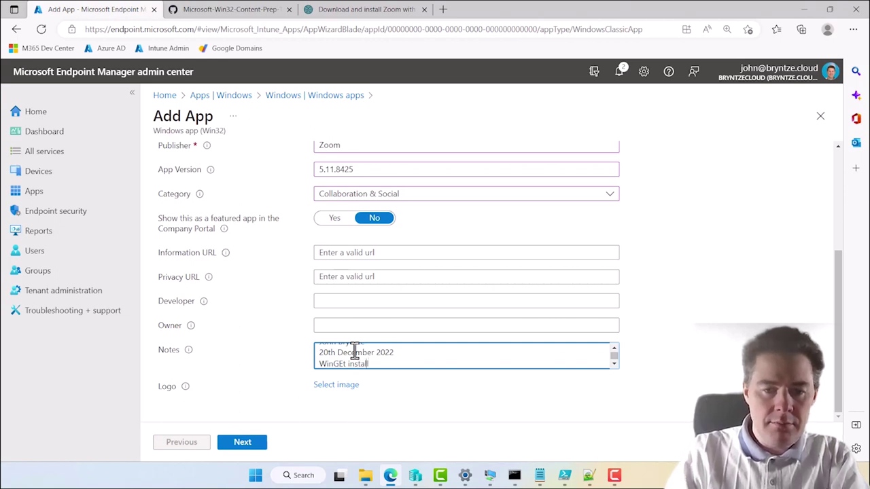
{"action": "key", "text": "Left"}
{"action": "key", "text": "Left"}
{"action": "key", "text": "Left"}
{"action": "key", "text": "Left"}
{"action": "key", "text": "Left"}
{"action": "key", "text": "Left"}
{"action": "key", "text": "Left"}
{"action": "key", "text": "Left"}
{"action": "key", "text": "Left"}
{"action": "key", "text": "BackSpace"}
{"action": "type", "text": "e"}
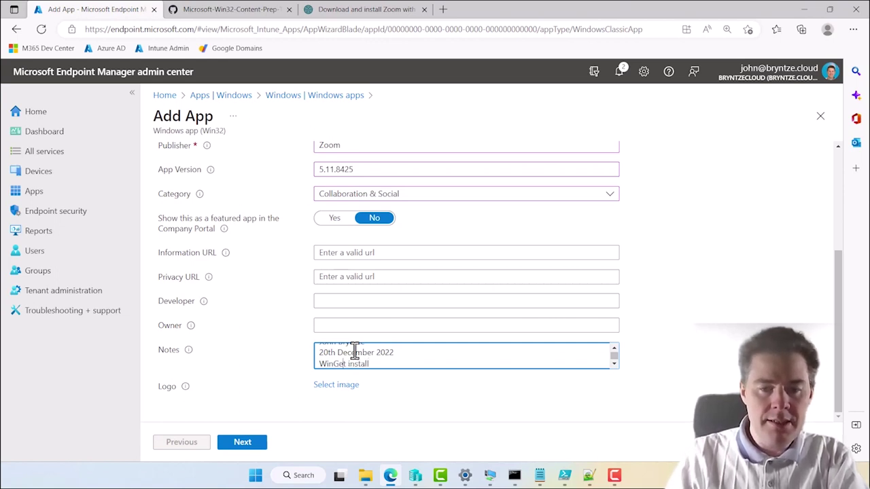
- Upload logo-zoom.png as the app logo and continue to the Program step
{"action": "left_click", "coordinate": [343, 388]}
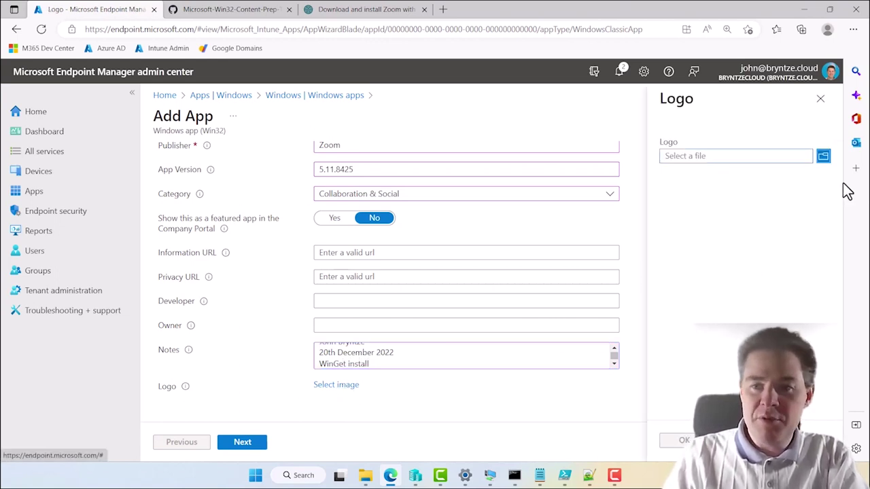
{"action": "left_click", "coordinate": [825, 163]}
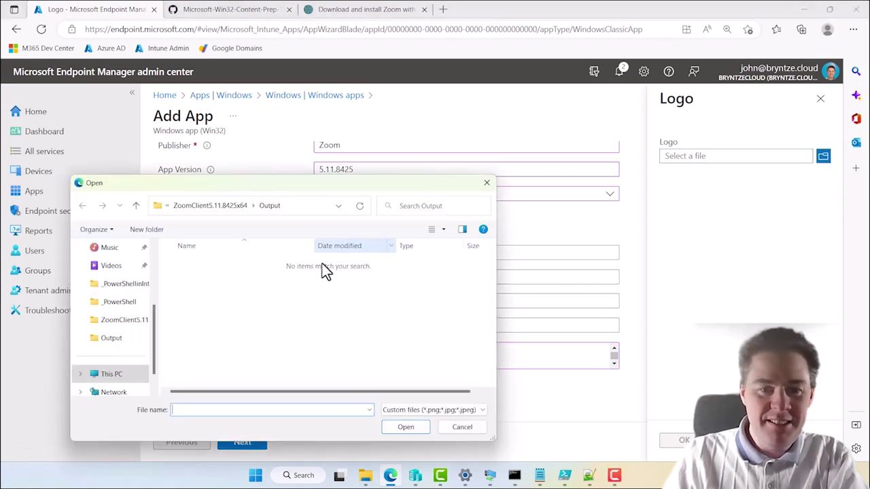
{"action": "left_click", "coordinate": [219, 209]}
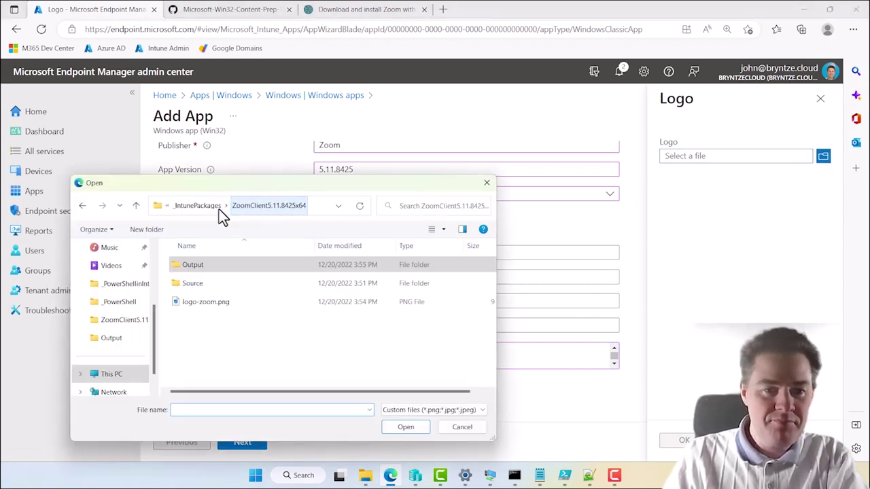
{"action": "double_click", "coordinate": [206, 302]}
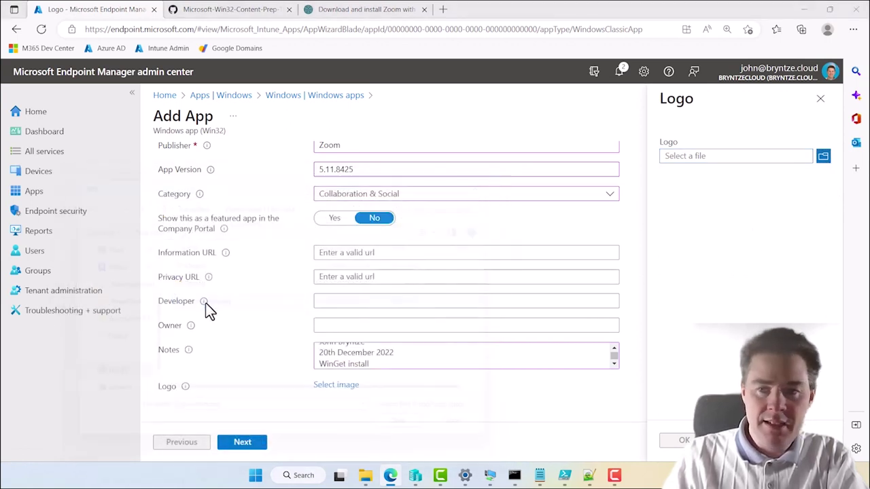
{"action": "left_click", "coordinate": [677, 442]}
{"action": "left_click", "coordinate": [242, 443]}
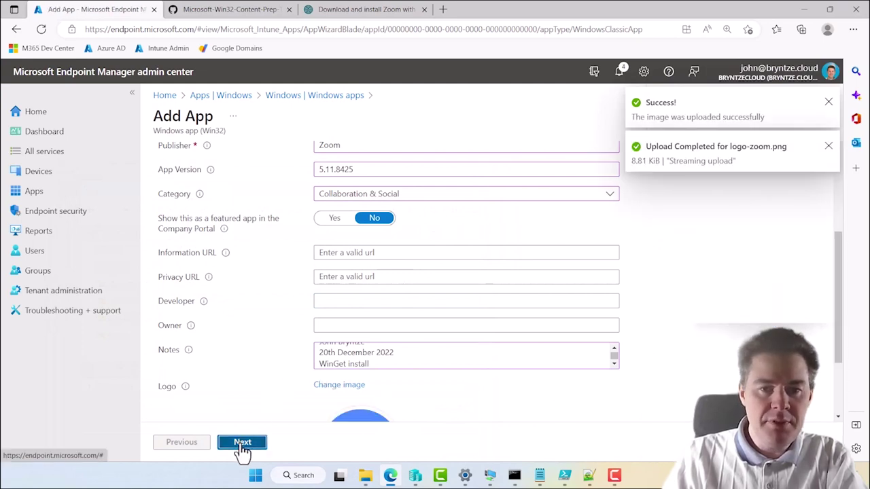
- Enter install command powershell.exe -executionpolicy bypass -file .\Install-ZoomClient5.11.8425x64.ps1
{"action": "left_click", "coordinate": [351, 214]}
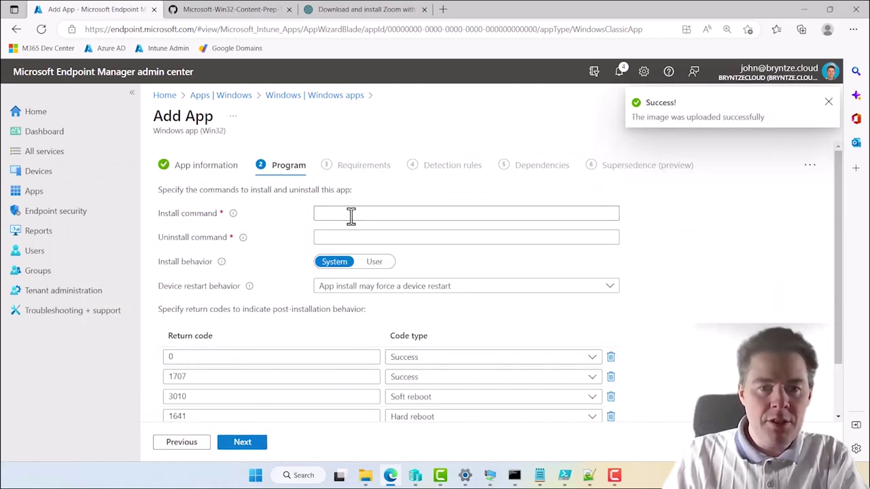
{"action": "type", "text": "powersh"}
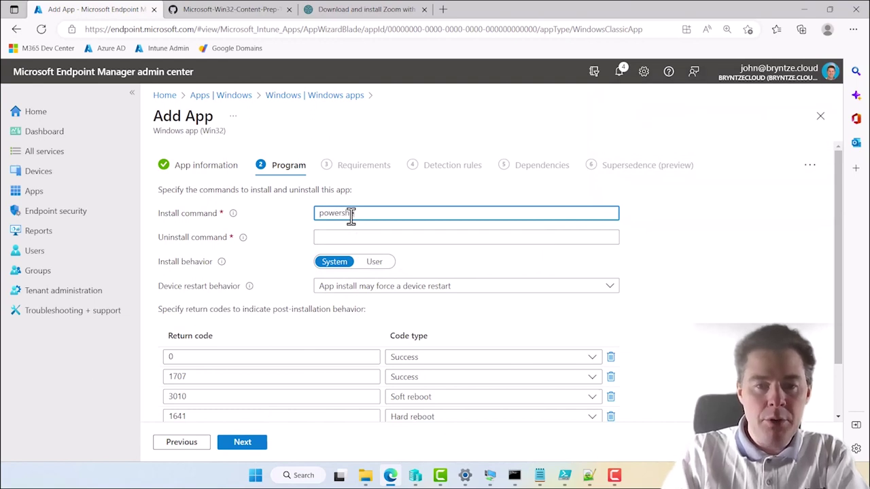
{"action": "type", "text": "ell.exe -"}
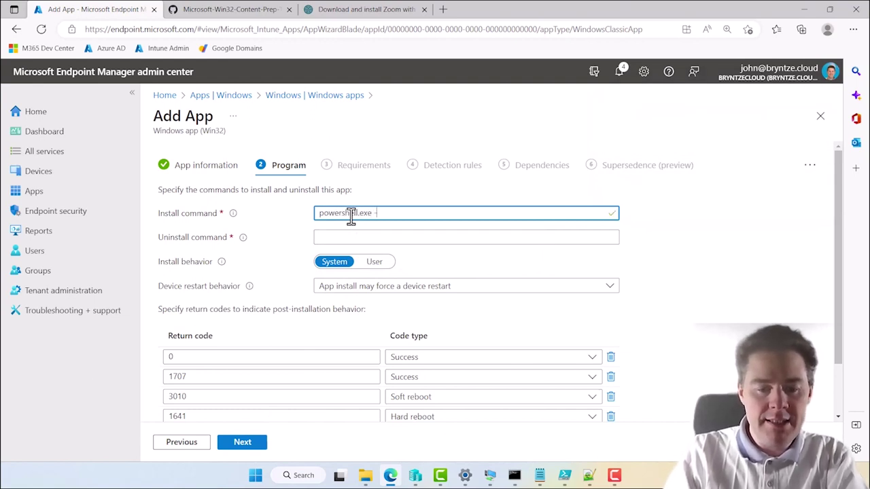
{"action": "type", "text": "executionpolicy buy"}
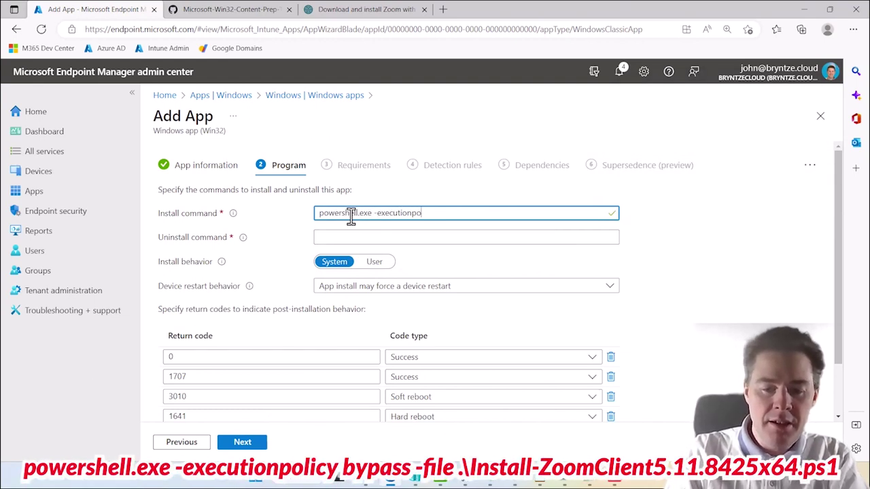
{"action": "key", "text": "BackSpace"}
{"action": "key", "text": "BackSpace"}
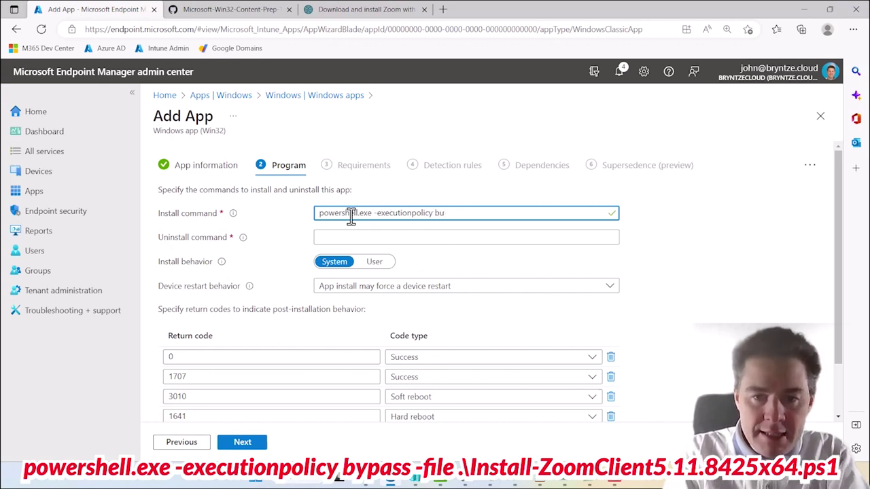
{"action": "type", "text": "ypass "}
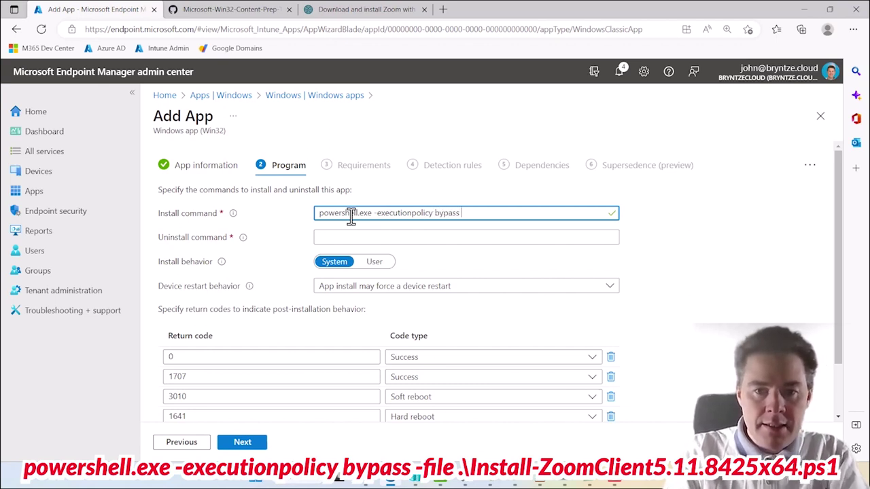
{"action": "type", "text": "-file"}
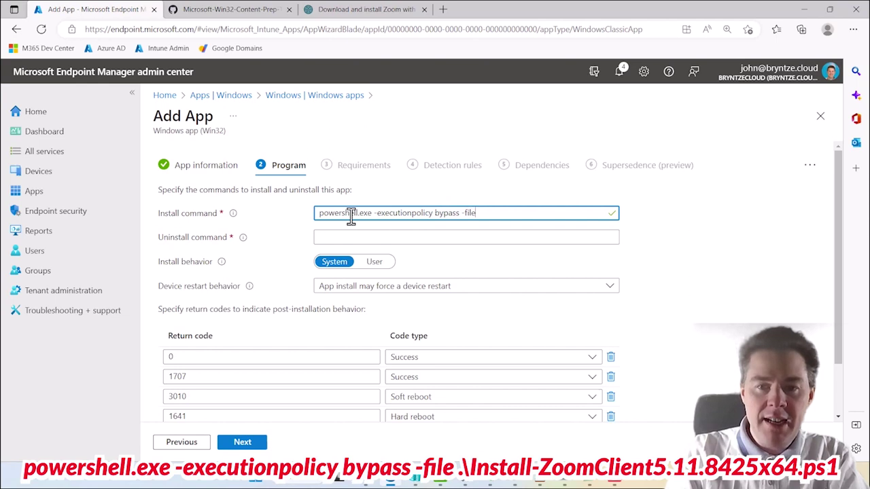
{"action": "type", "text": " .\\"}
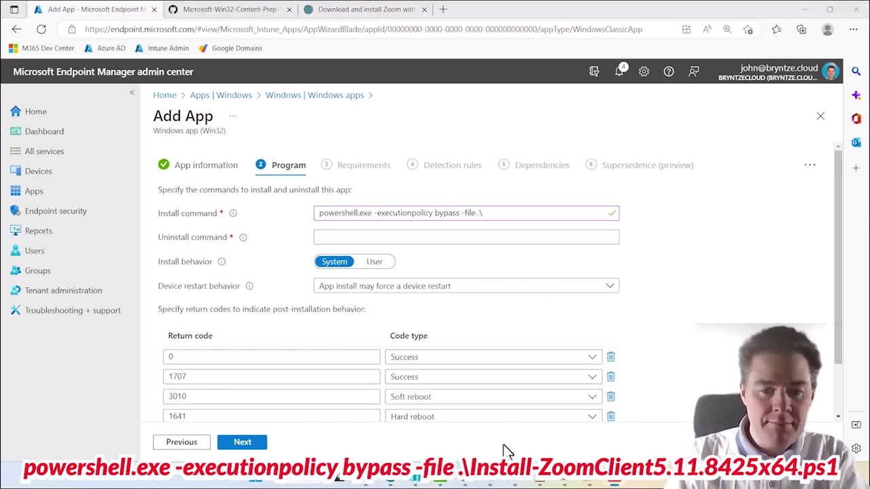
{"action": "mouse_move", "coordinate": [370, 484]}
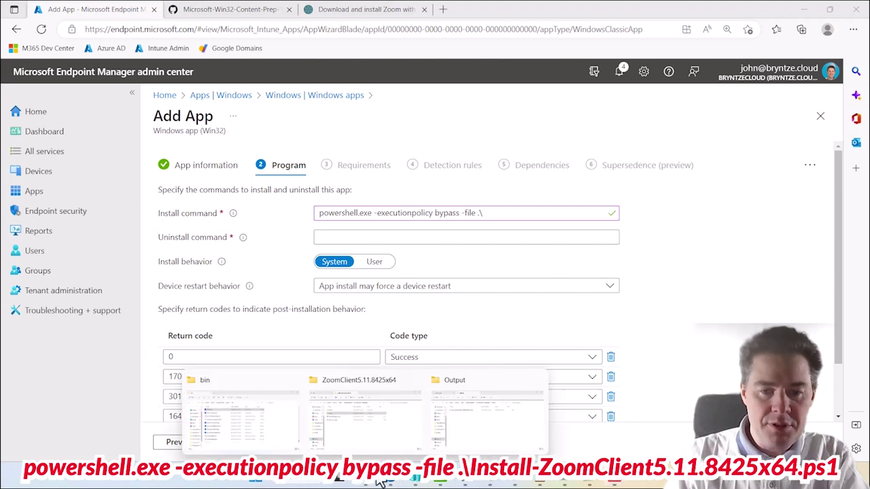
{"action": "left_click", "coordinate": [468, 421]}
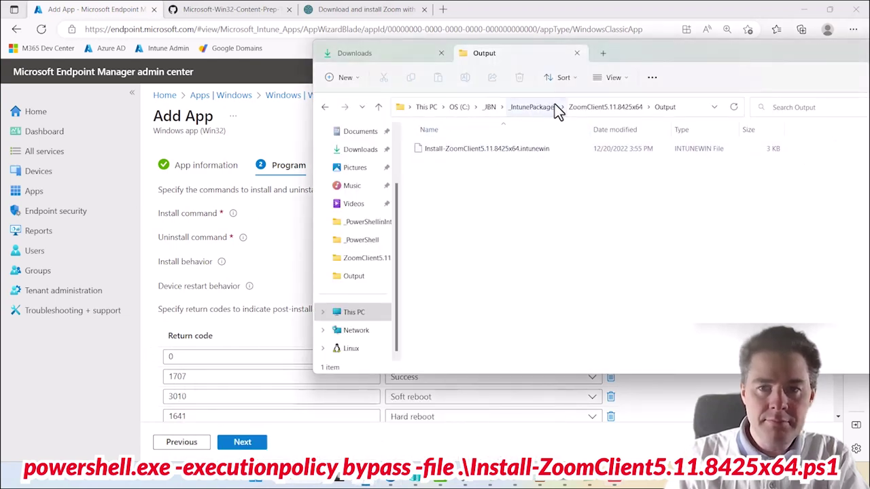
{"action": "left_click", "coordinate": [583, 107]}
{"action": "double_click", "coordinate": [443, 164]}
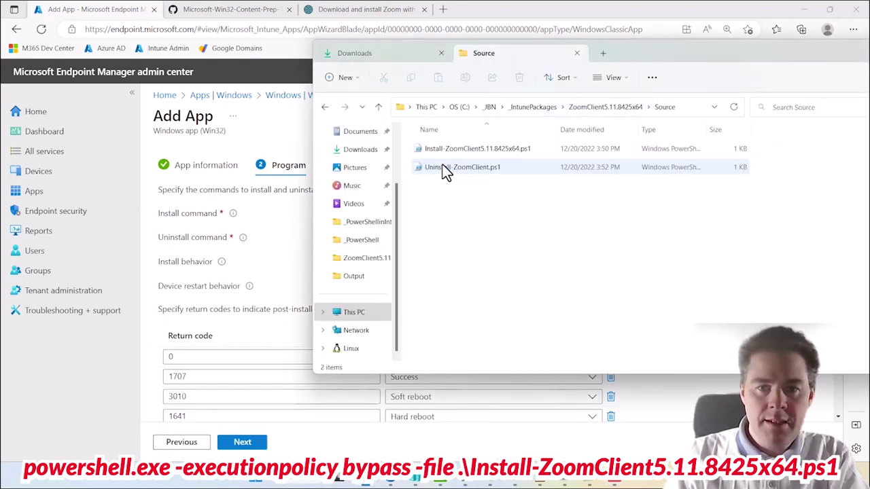
{"action": "left_click", "coordinate": [441, 153]}
{"action": "key", "text": "F2"}
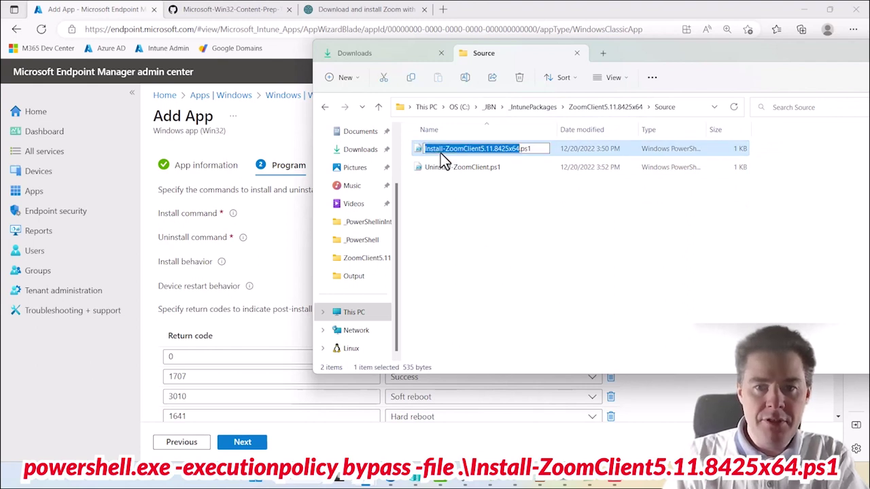
{"action": "key", "text": "ctrl+a"}
{"action": "key", "text": "ctrl+c"}
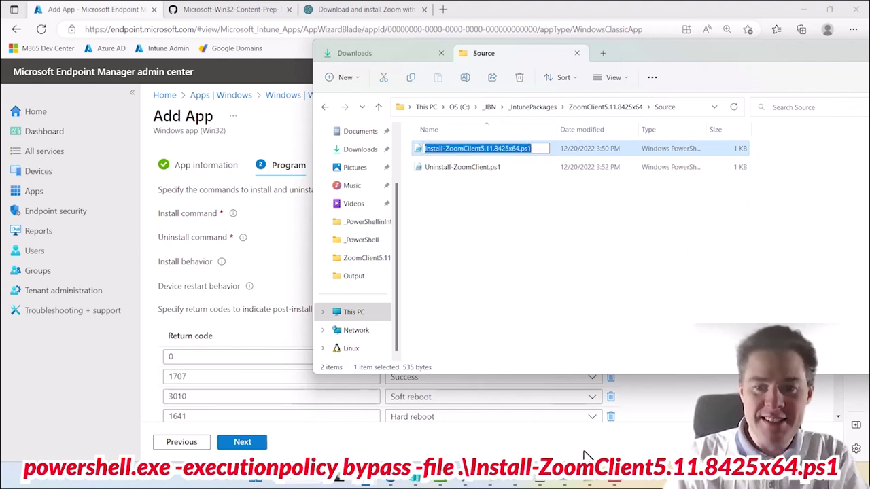
{"action": "left_click", "coordinate": [653, 411]}
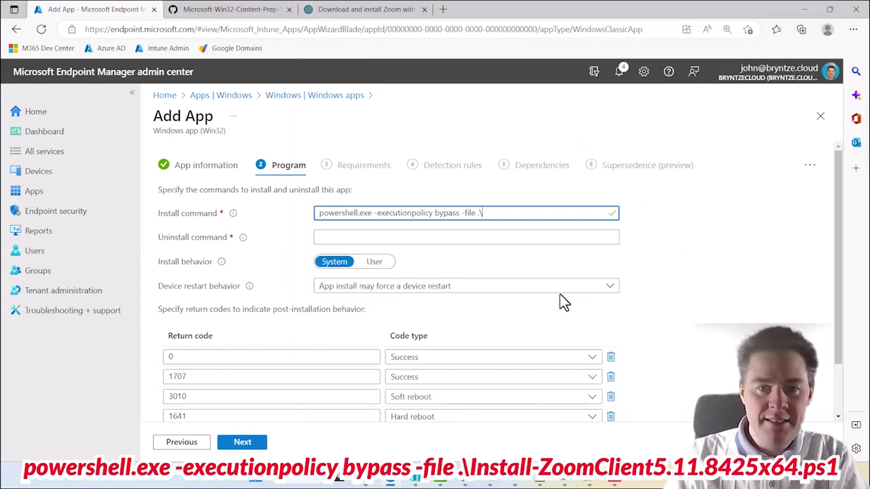
{"action": "left_click", "coordinate": [503, 213]}
{"action": "key", "text": "ctrl+v"}
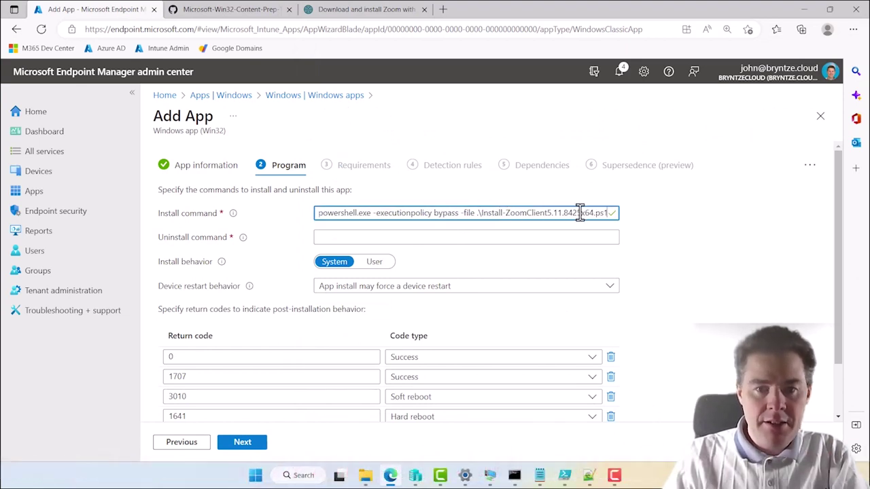
- Set the uninstall command to the same PowerShell command running the uninstall .ps1 script
{"action": "key", "text": "ctrl+a"}
{"action": "key", "text": "ctrl+c"}
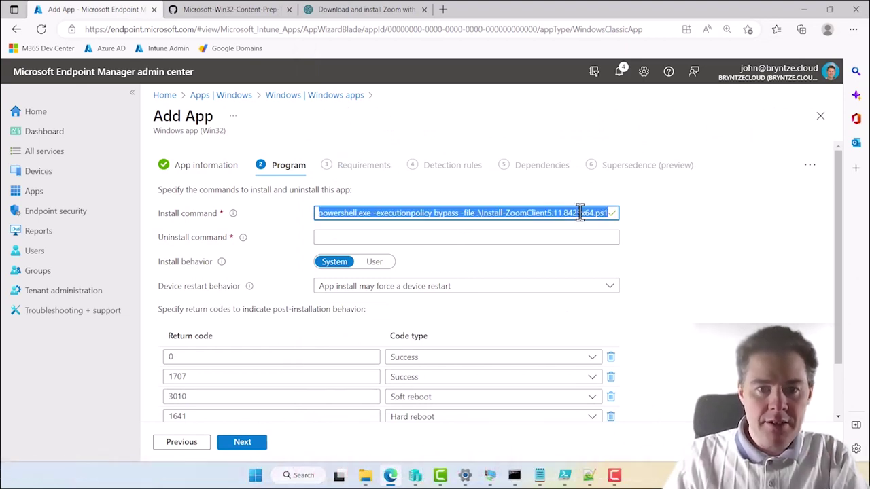
{"action": "left_click", "coordinate": [393, 238]}
{"action": "key", "text": "ctrl+v"}
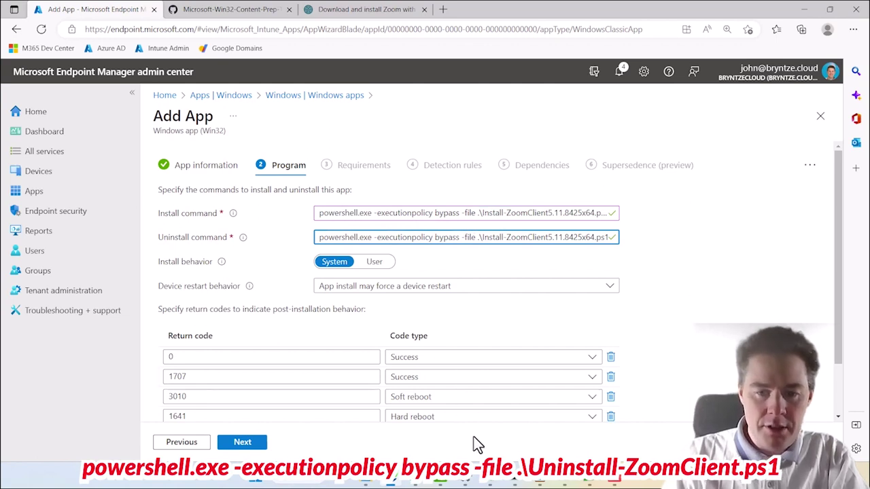
{"action": "mouse_move", "coordinate": [369, 483]}
{"action": "left_click", "coordinate": [472, 410]}
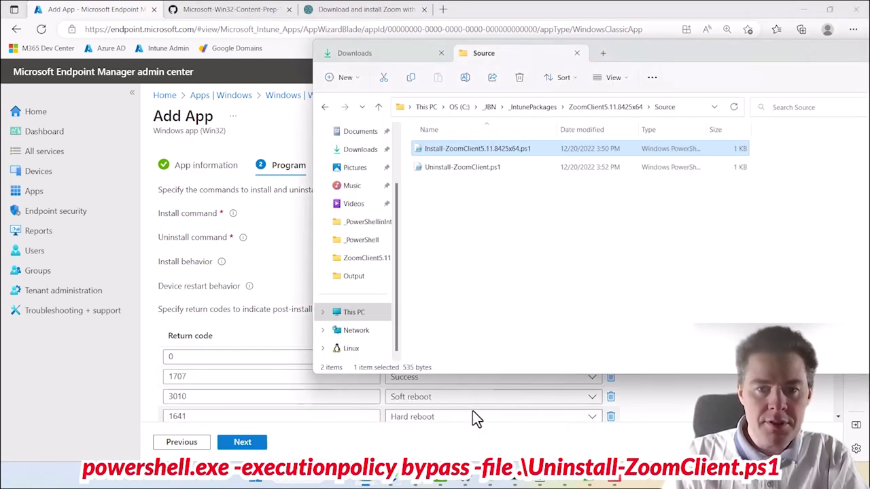
{"action": "left_click", "coordinate": [479, 170]}
{"action": "left_click", "coordinate": [480, 170]}
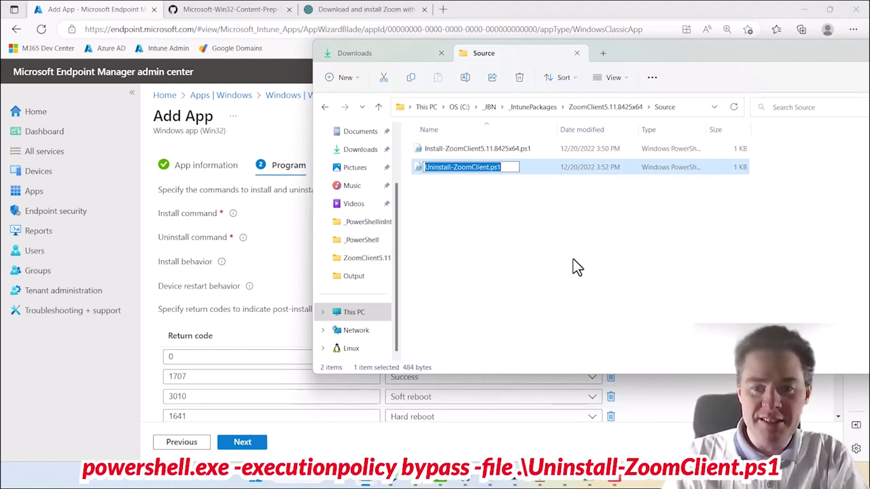
{"action": "key", "text": "alt+Tab"}
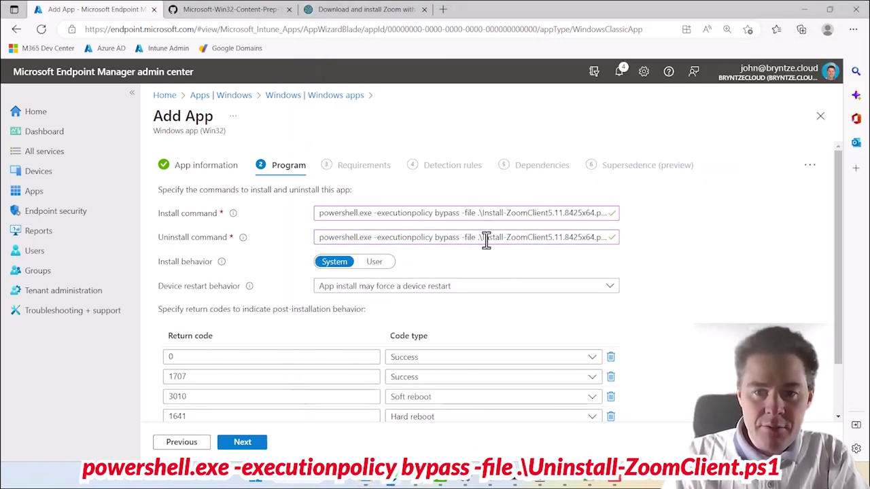
{"action": "left_click_drag", "start_coordinate": [482, 238], "coordinate": [652, 259]}
{"action": "key", "text": "BackSpace"}
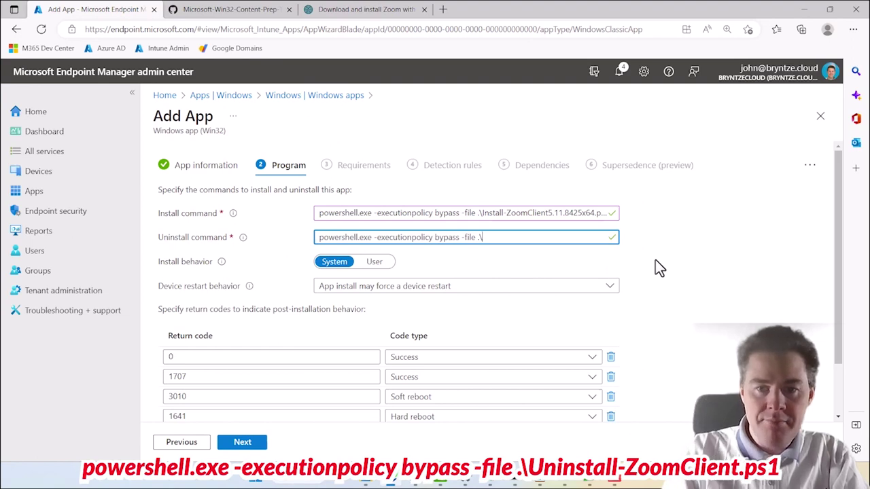
{"action": "type", "text": "Uninstall-ZoomClient.ps1"}
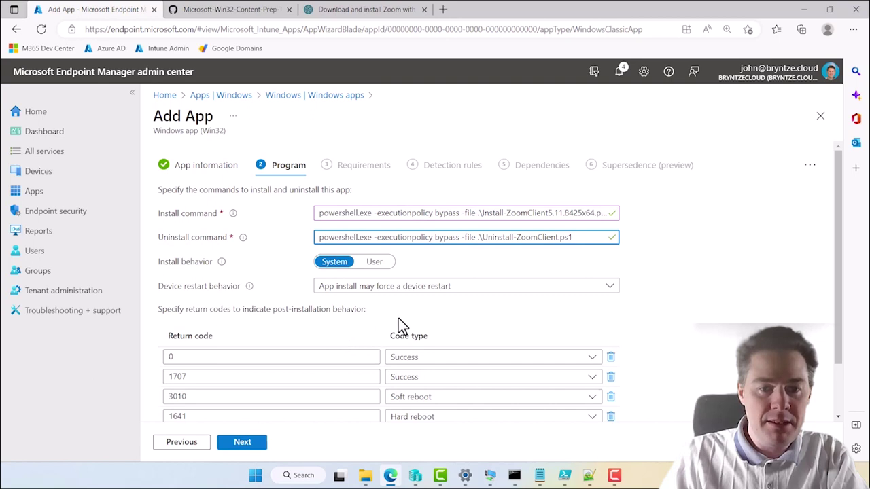
- Set device restart behavior to No specific action and proceed to Requirements
{"action": "left_click", "coordinate": [374, 289]}
{"action": "left_click", "coordinate": [348, 329]}
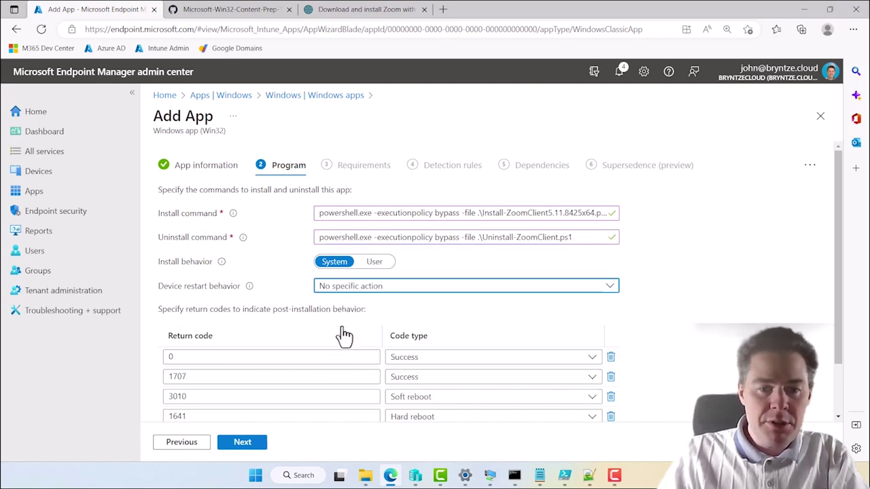
{"action": "scroll", "coordinate": [309, 335], "scroll_direction": "down", "scroll_amount": 2}
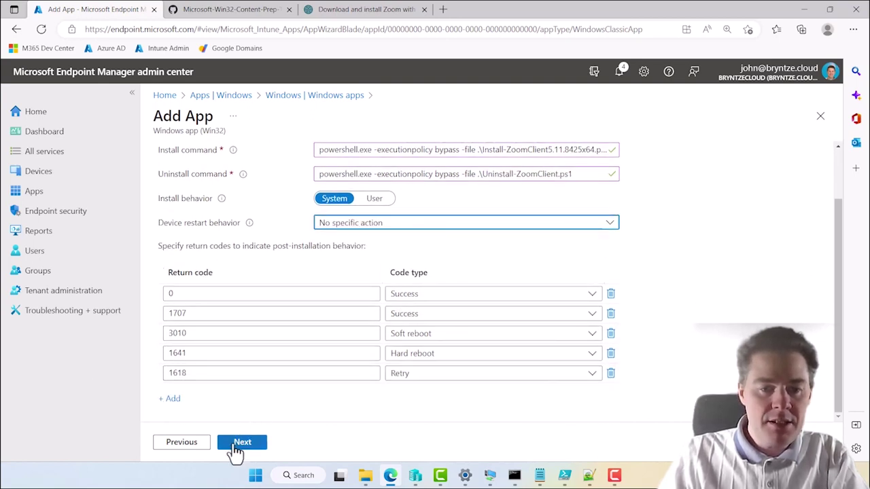
{"action": "left_click", "coordinate": [238, 443]}
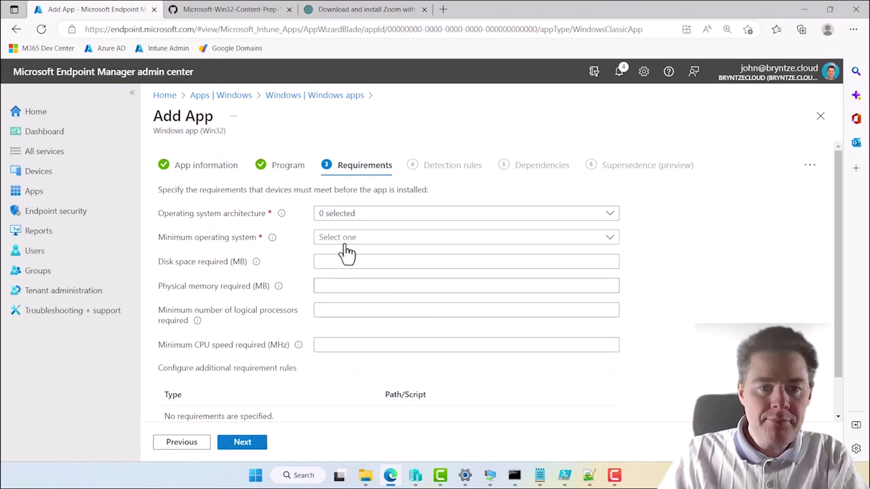
- Require 64-bit architecture and minimum OS Windows 10 20H2, then continue to Detection rules
{"action": "left_click", "coordinate": [343, 216]}
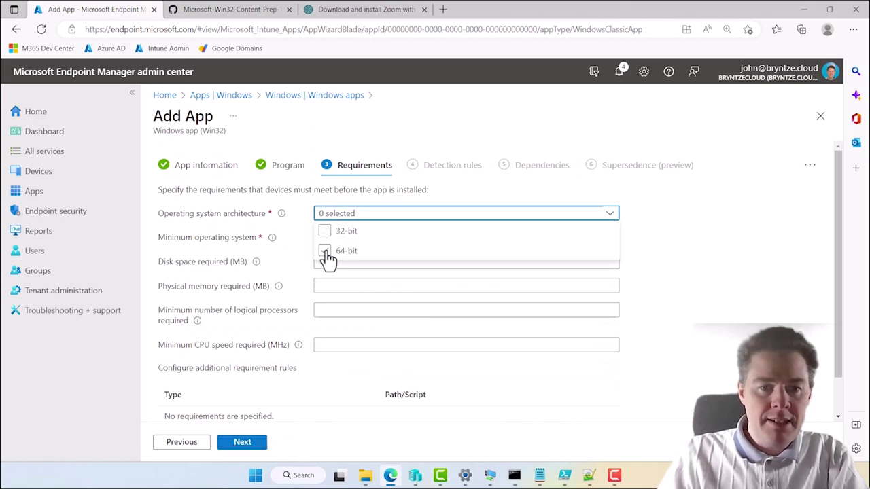
{"action": "left_click", "coordinate": [325, 251]}
{"action": "left_click", "coordinate": [481, 183]}
{"action": "left_click", "coordinate": [348, 240]}
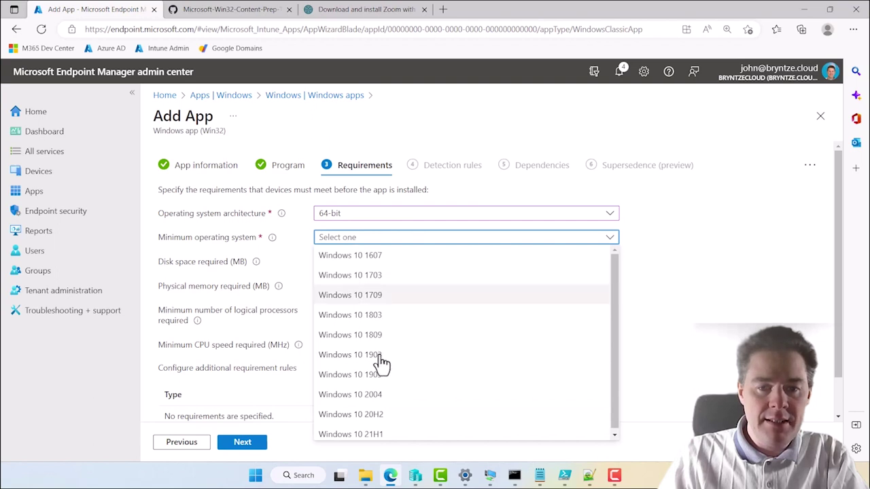
{"action": "left_click", "coordinate": [364, 420]}
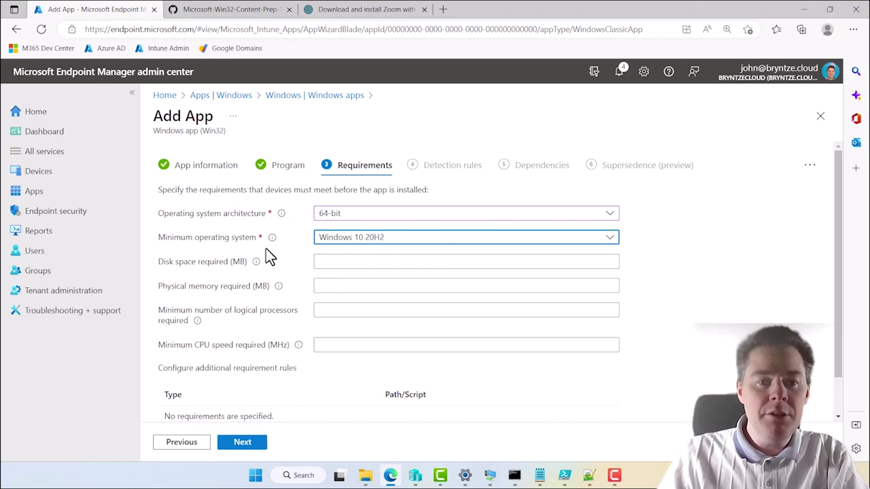
{"action": "left_click", "coordinate": [337, 267]}
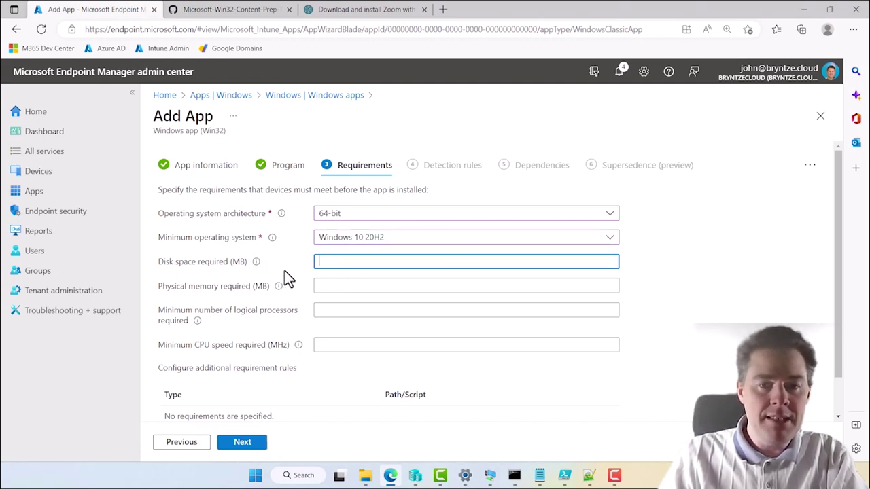
{"action": "left_click", "coordinate": [242, 450]}
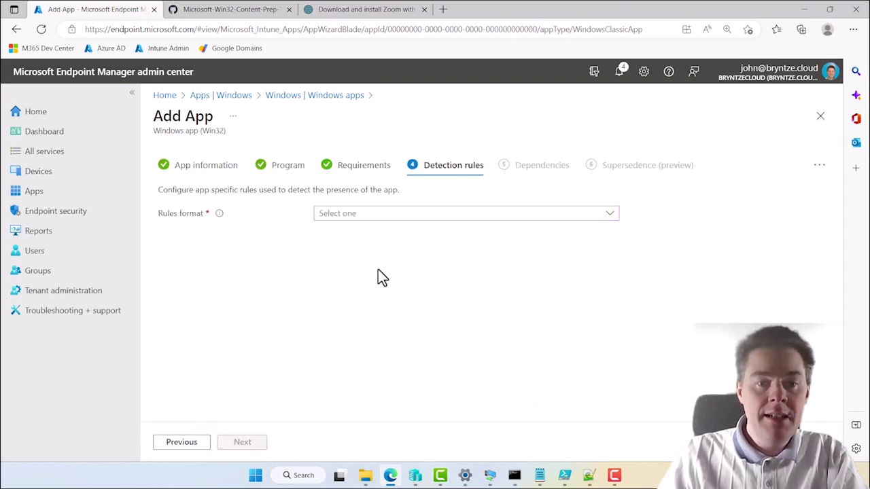
- Switch to manually configured detection rules and add a new File-type rule
{"action": "left_click", "coordinate": [343, 216]}
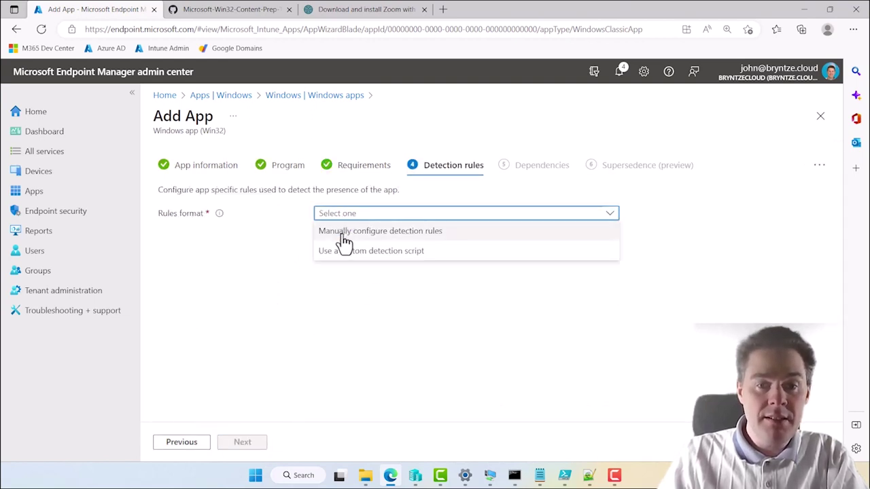
{"action": "left_click", "coordinate": [344, 235]}
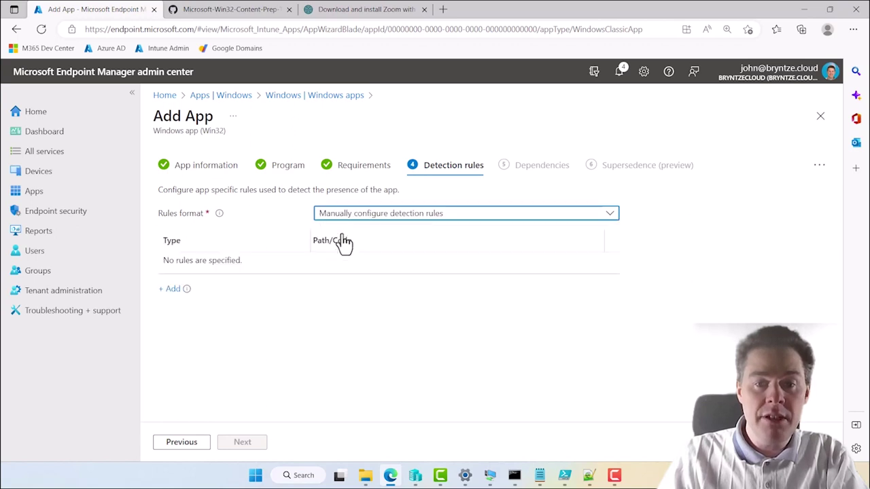
{"action": "left_click", "coordinate": [170, 294]}
{"action": "left_click", "coordinate": [652, 171]}
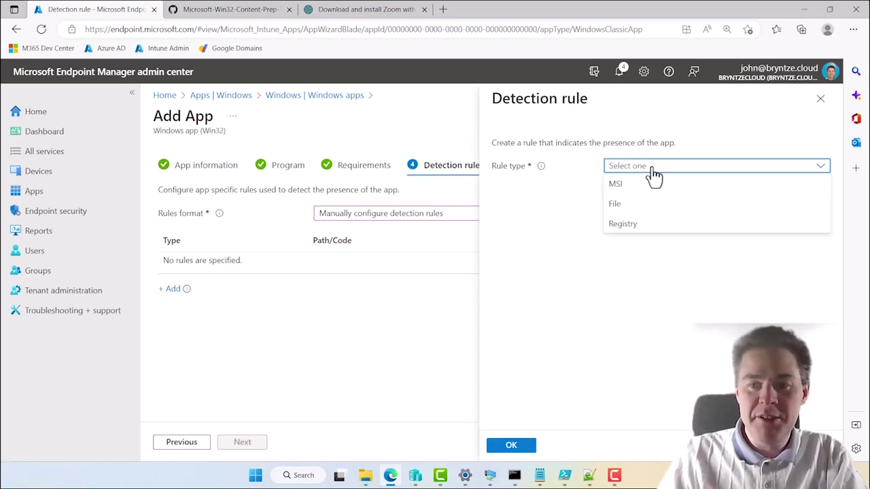
{"action": "left_click", "coordinate": [618, 206]}
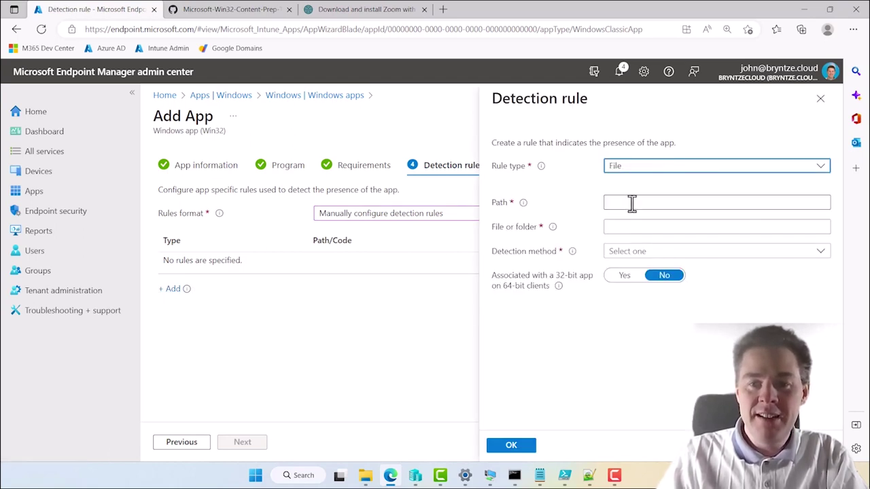
{"action": "left_click", "coordinate": [631, 202]}
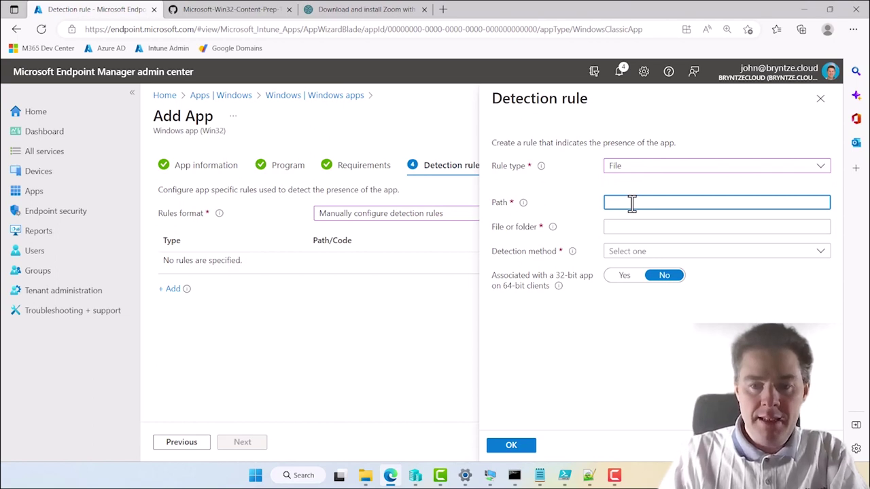
- Copy the full path of Zoom.exe in the Program Files Zoom bin folder from a new Explorer tab
{"action": "left_click", "coordinate": [368, 476]}
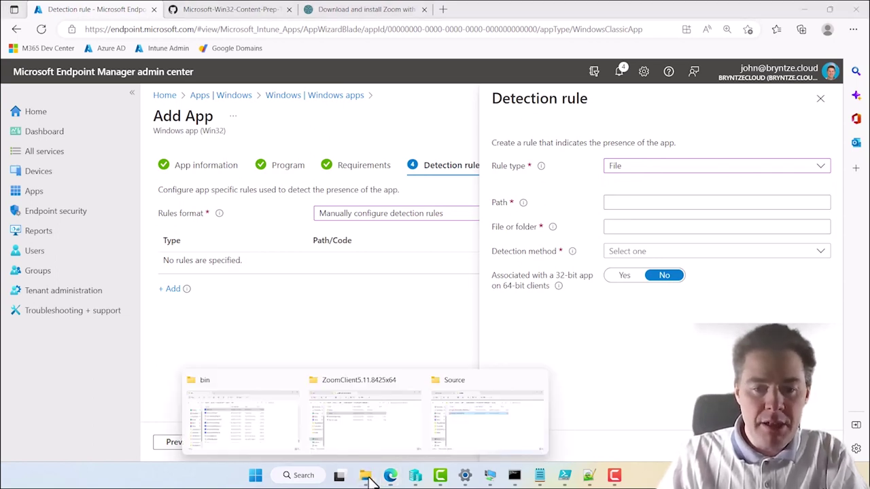
{"action": "left_click", "coordinate": [473, 429]}
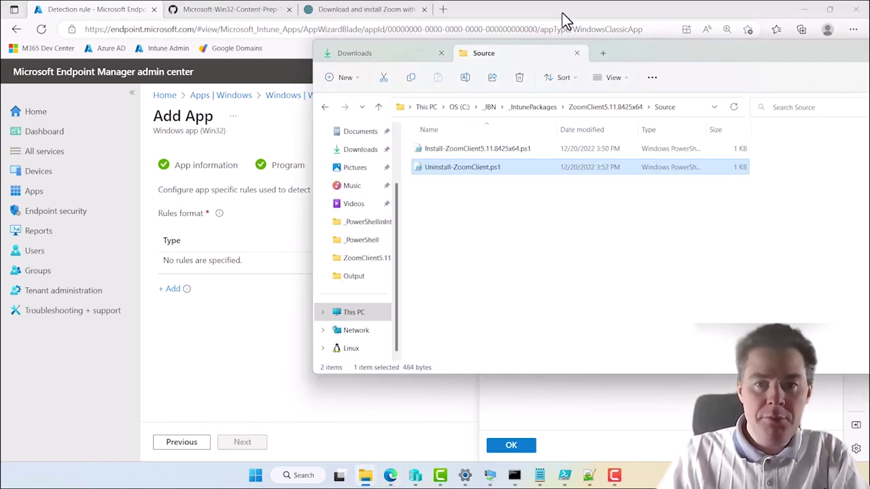
{"action": "left_click", "coordinate": [602, 55]}
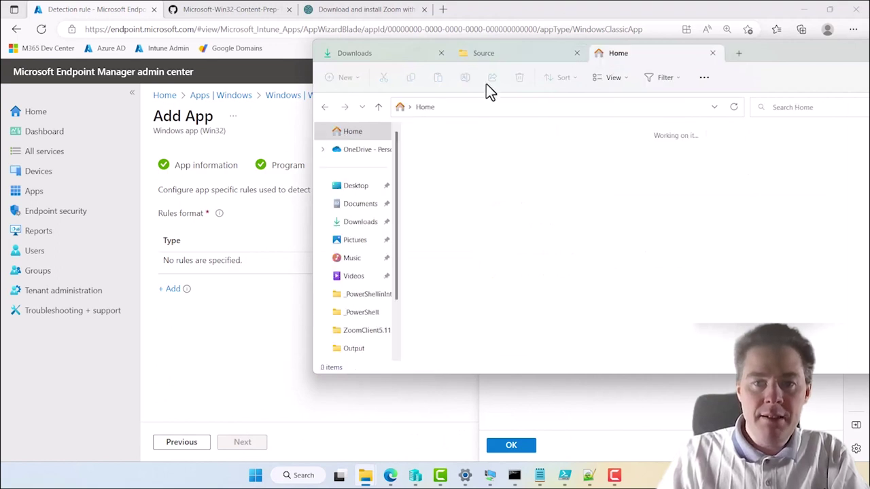
{"action": "left_click", "coordinate": [456, 107]}
{"action": "type", "text": "d"}
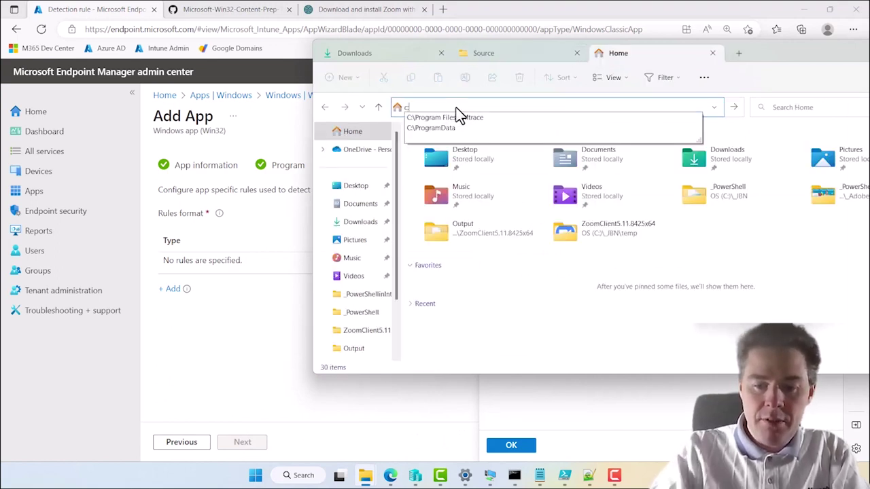
{"action": "type", "text": ":\\progra"}
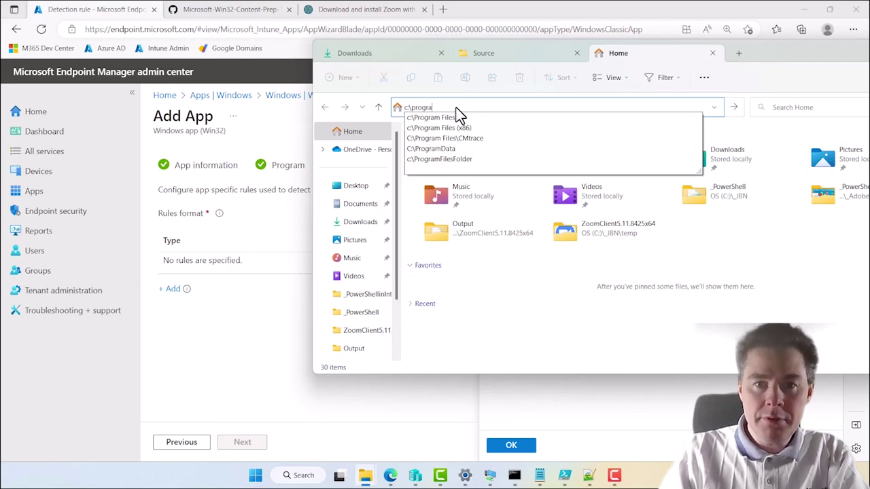
{"action": "type", "text": "m files"}
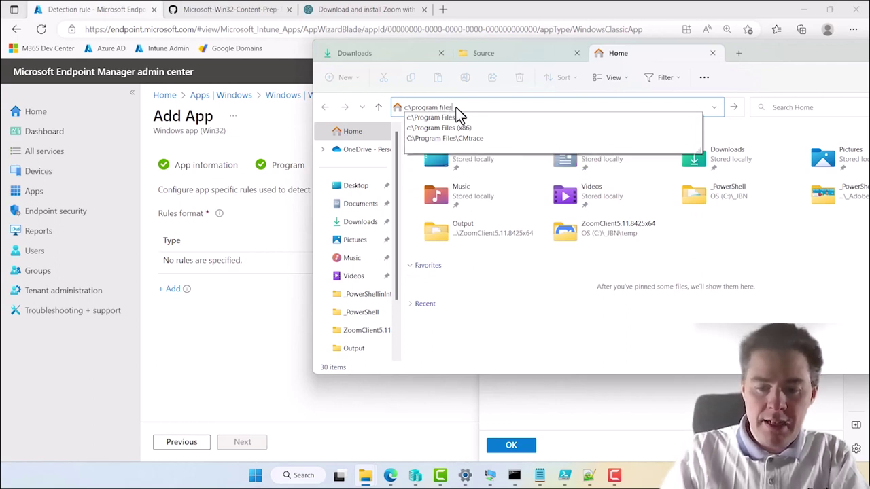
{"action": "type", "text": "\\z"}
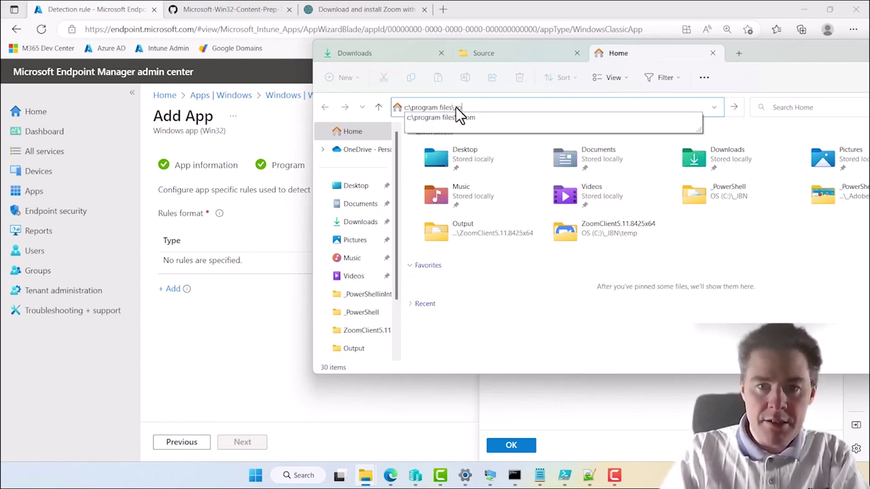
{"action": "type", "text": "oom"}
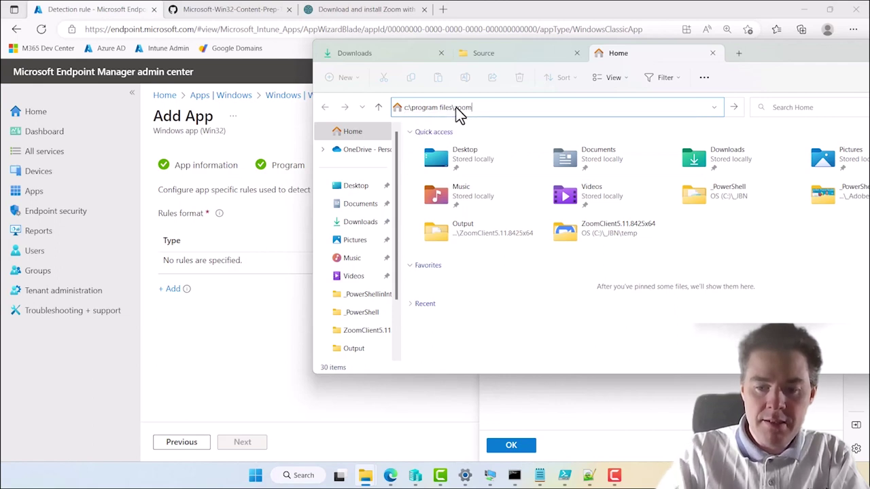
{"action": "type", "text": "\\"}
{"action": "key", "text": "Down"}
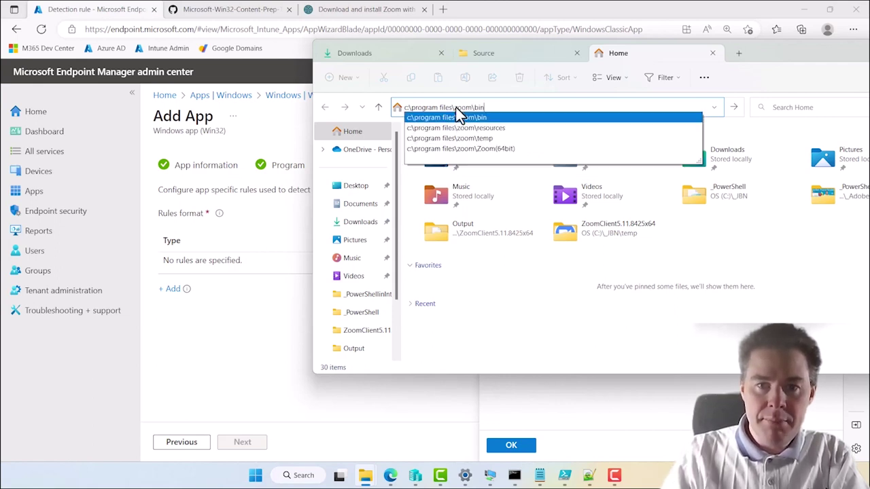
{"action": "type", "text": "\\"}
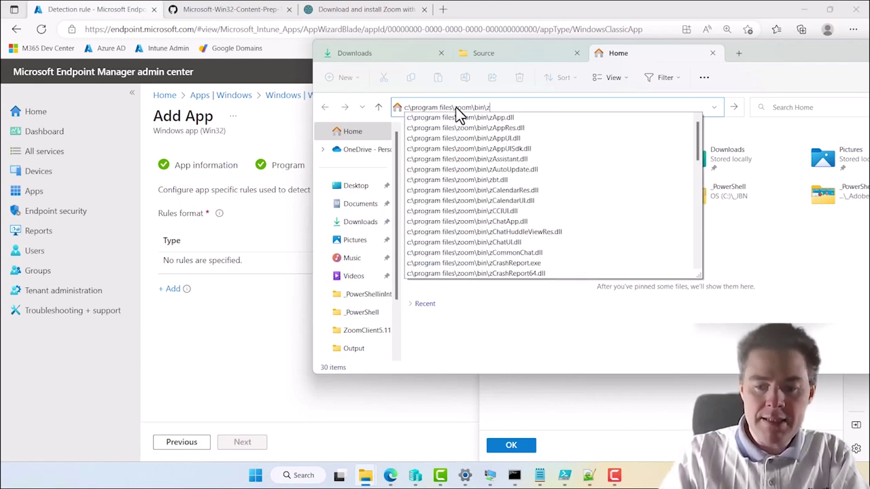
{"action": "type", "text": "z"}
{"action": "key", "text": "Down"}
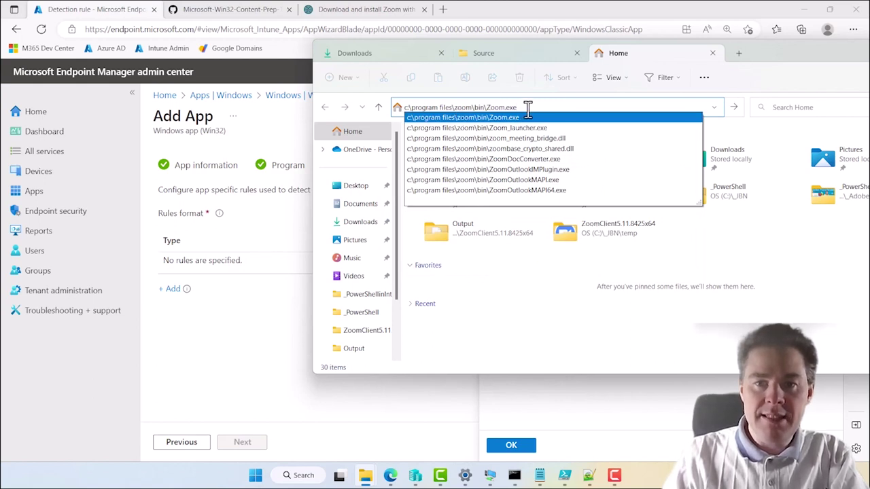
{"action": "left_click_drag", "start_coordinate": [515, 107], "coordinate": [397, 109]}
{"action": "key", "text": "ctrl+c"}
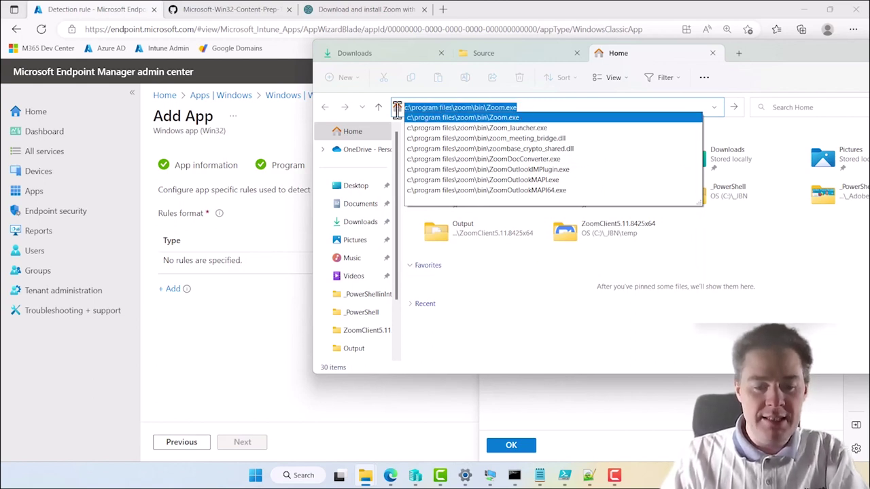
{"action": "left_click", "coordinate": [540, 424]}
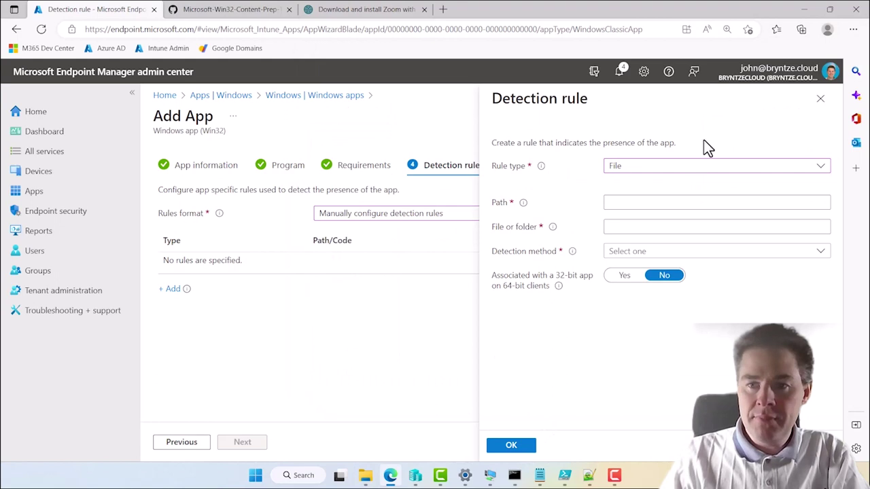
- Fill the rule's Path with c:\program files\zoom\bin\ and File or folder with Zoom.exe
{"action": "left_click", "coordinate": [625, 204]}
{"action": "key", "text": "ctrl+v"}
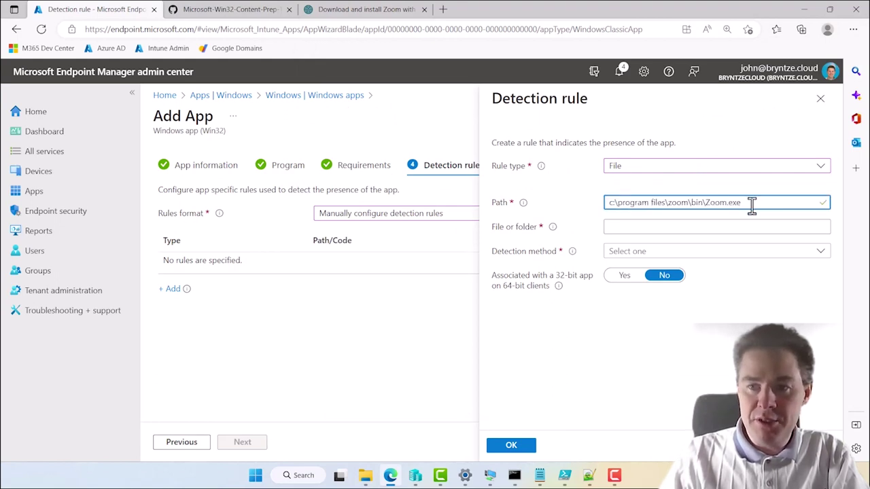
{"action": "left_click_drag", "start_coordinate": [751, 202], "coordinate": [711, 211]}
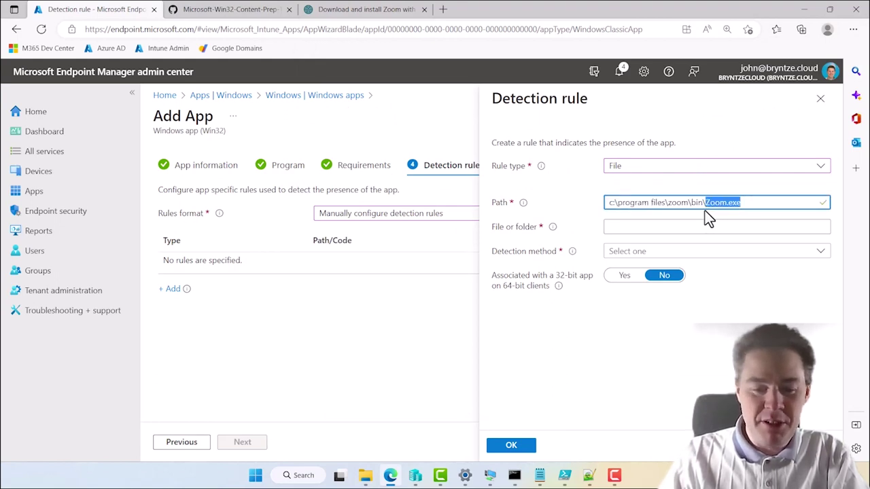
{"action": "key", "text": "ctrl+x"}
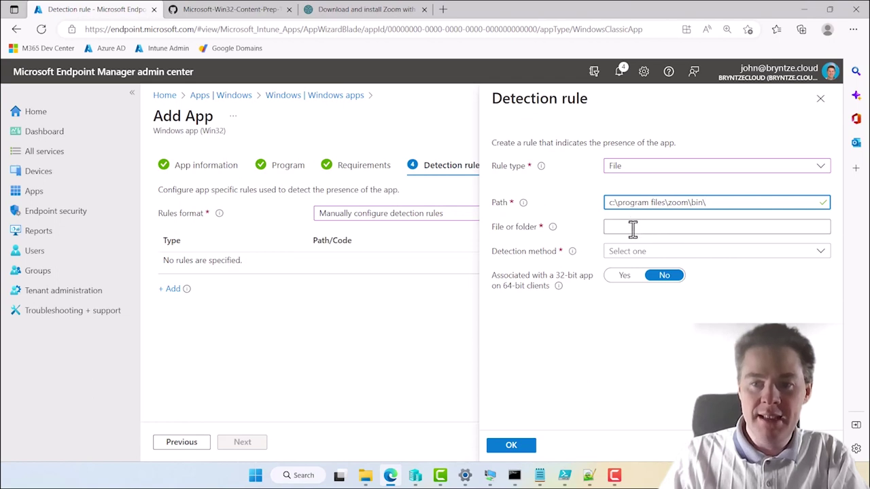
{"action": "left_click", "coordinate": [632, 228]}
{"action": "key", "text": "ctrl+v"}
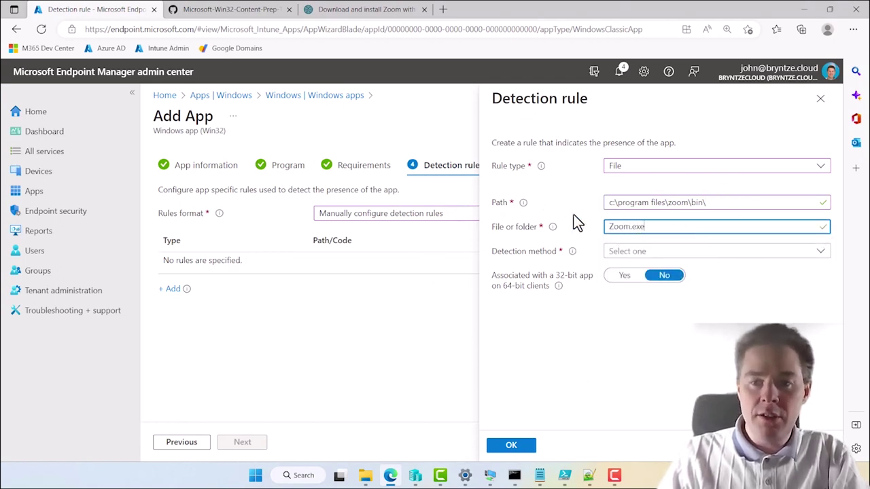
- Set detection to String (version) greater than or equal to 5.11.8425 and save the rule
{"action": "left_click", "coordinate": [621, 255]}
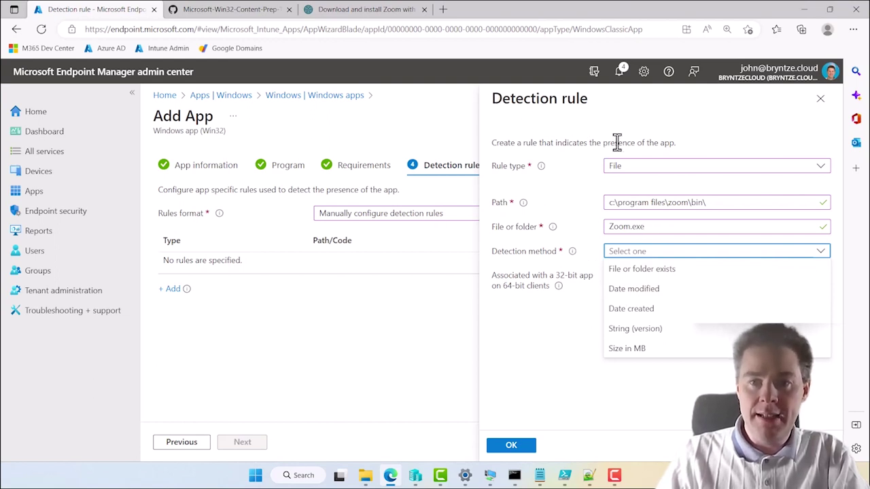
{"action": "left_click", "coordinate": [633, 329]}
{"action": "left_click", "coordinate": [617, 276]}
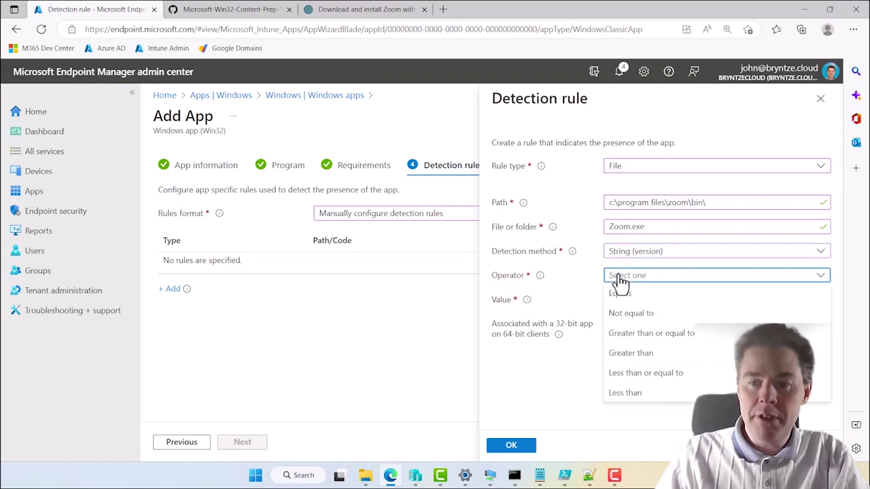
{"action": "left_click", "coordinate": [631, 333]}
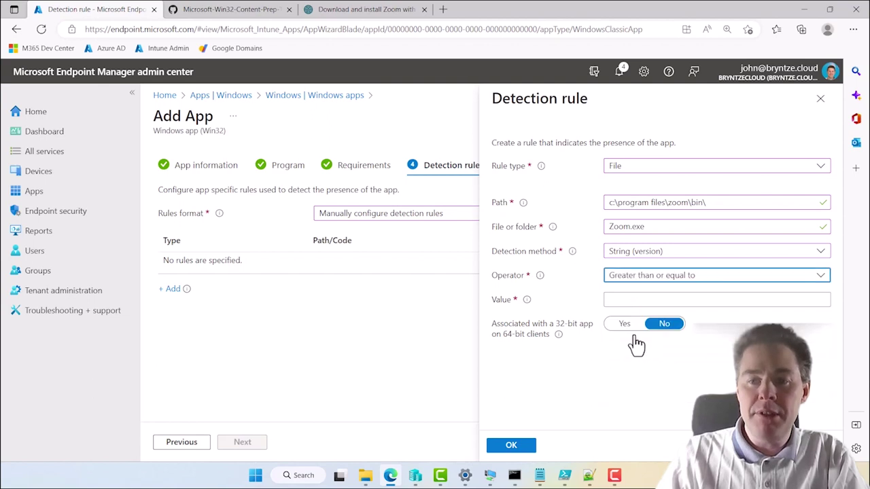
{"action": "left_click", "coordinate": [616, 300]}
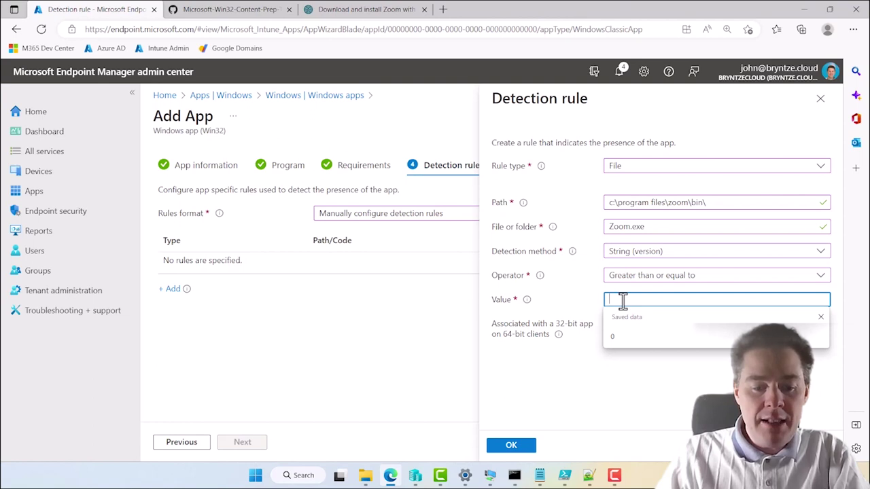
{"action": "key", "text": "super+v"}
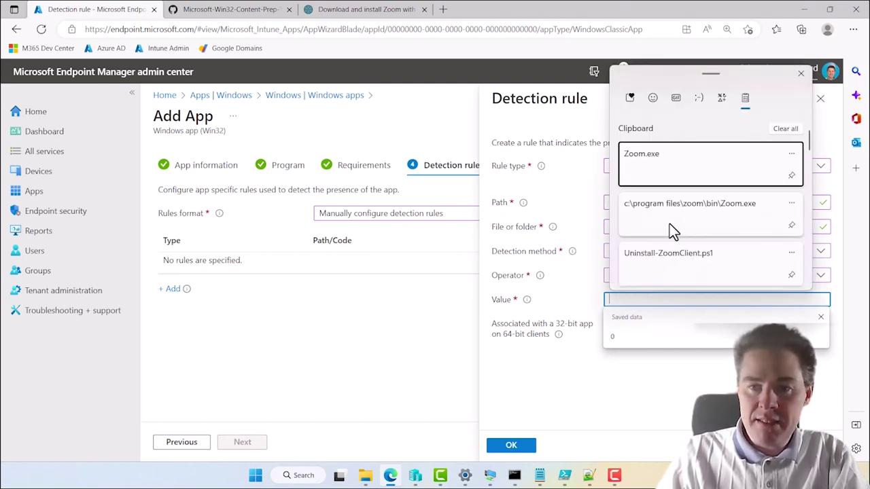
{"action": "scroll", "coordinate": [669, 224], "scroll_direction": "down", "scroll_amount": 1}
{"action": "scroll", "coordinate": [669, 231], "scroll_direction": "down", "scroll_amount": 3}
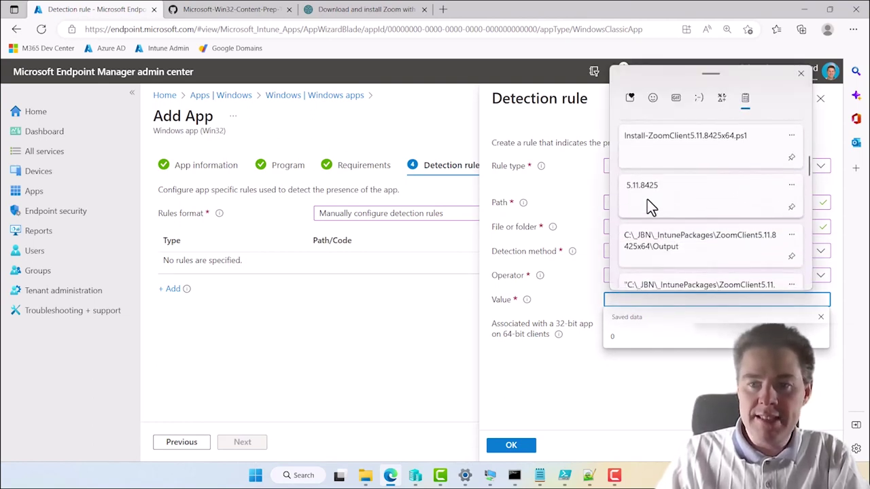
{"action": "left_click", "coordinate": [647, 202]}
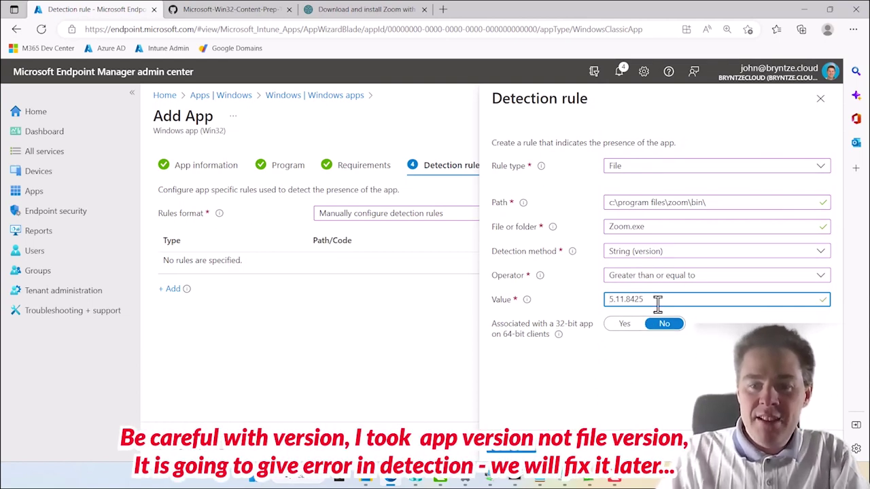
{"action": "left_click_drag", "start_coordinate": [654, 299], "coordinate": [631, 299]}
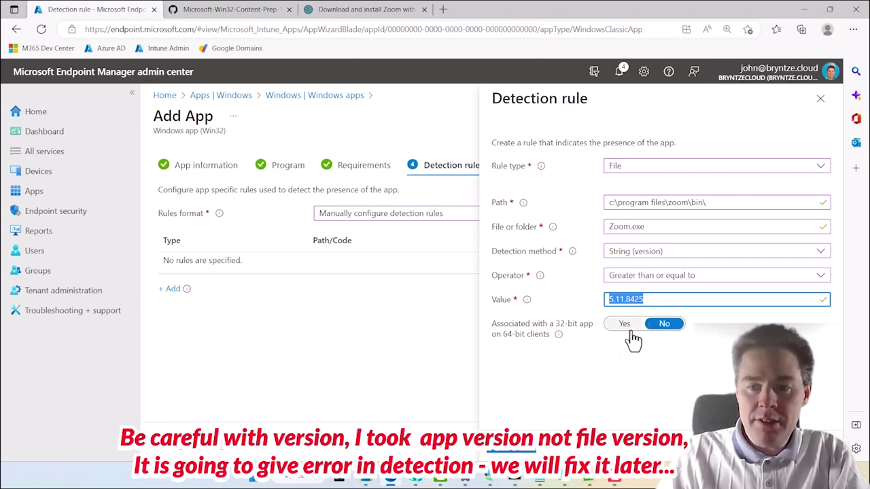
{"action": "left_click", "coordinate": [508, 446]}
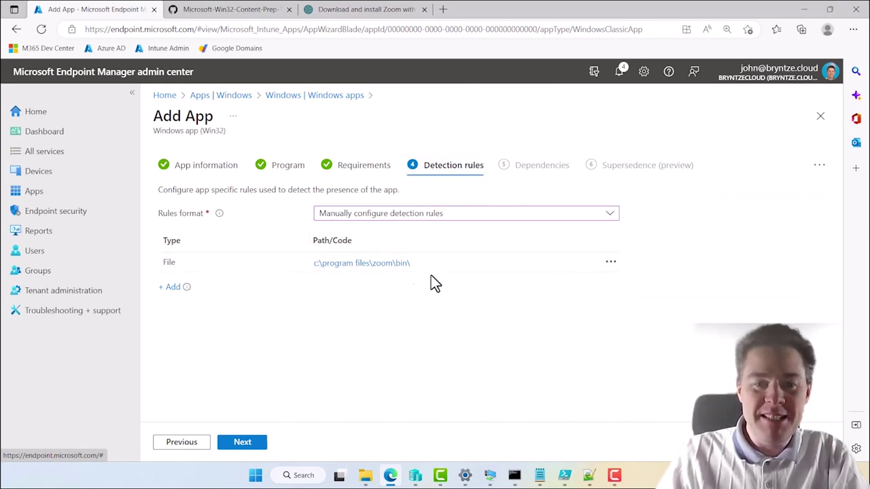
- Assign Zoom Client as Available to all users, create it, and return to Windows apps
{"action": "left_click", "coordinate": [243, 442]}
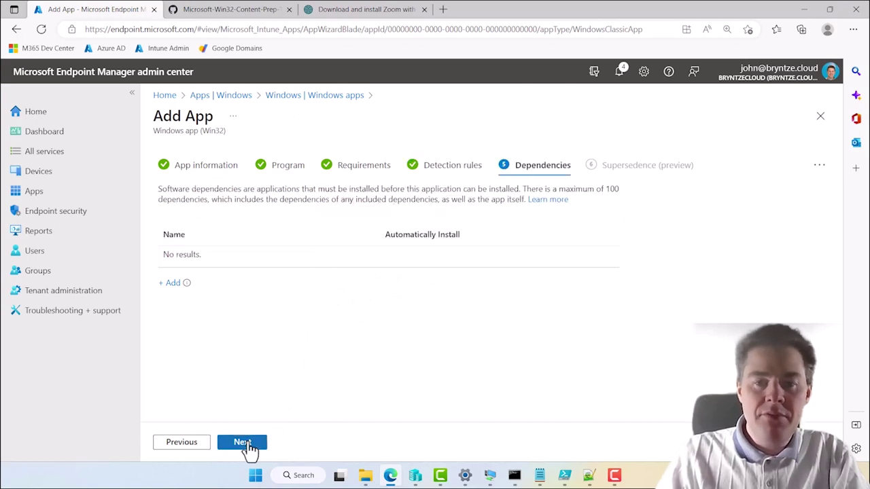
{"action": "left_click", "coordinate": [243, 443]}
{"action": "left_click", "coordinate": [243, 442]}
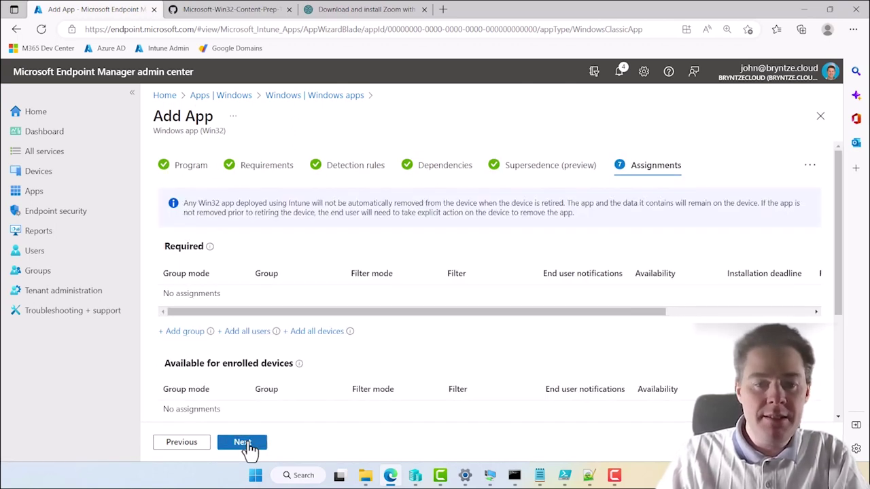
{"action": "scroll", "coordinate": [331, 394], "scroll_direction": "down", "scroll_amount": 2}
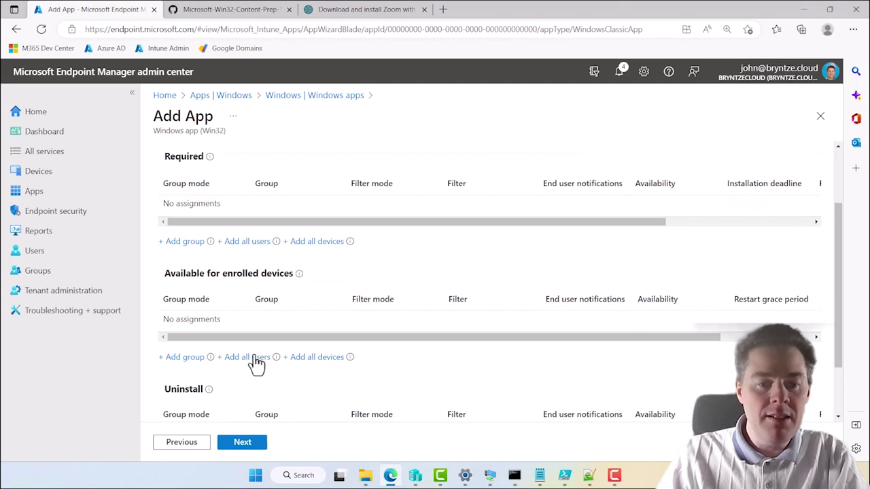
{"action": "left_click", "coordinate": [248, 359]}
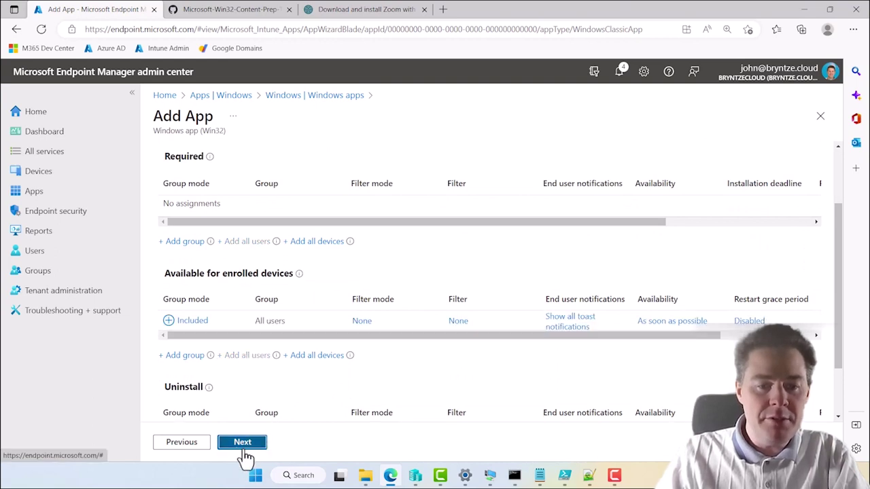
{"action": "left_click", "coordinate": [243, 444]}
{"action": "left_click", "coordinate": [242, 442]}
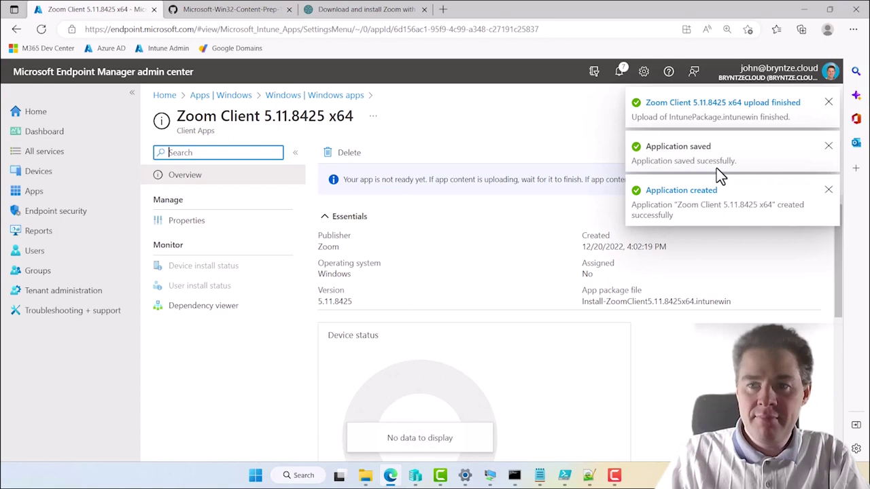
{"action": "left_click", "coordinate": [306, 96]}
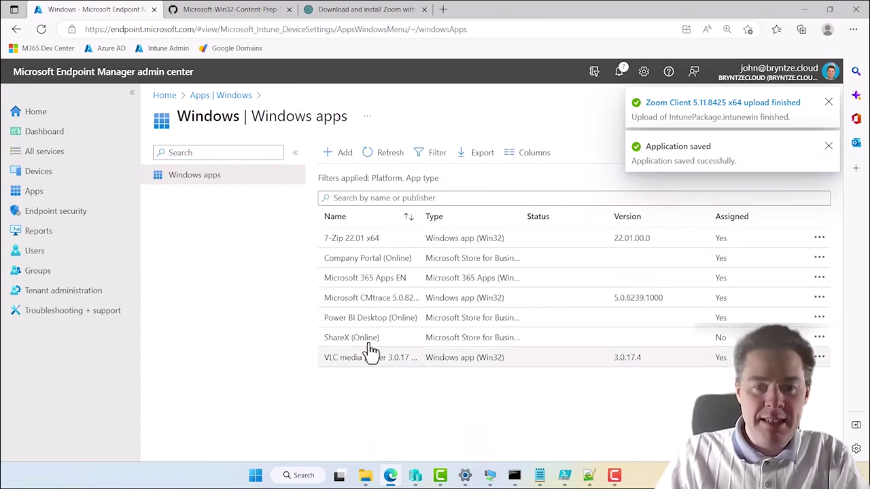
{"action": "left_click", "coordinate": [282, 452]}
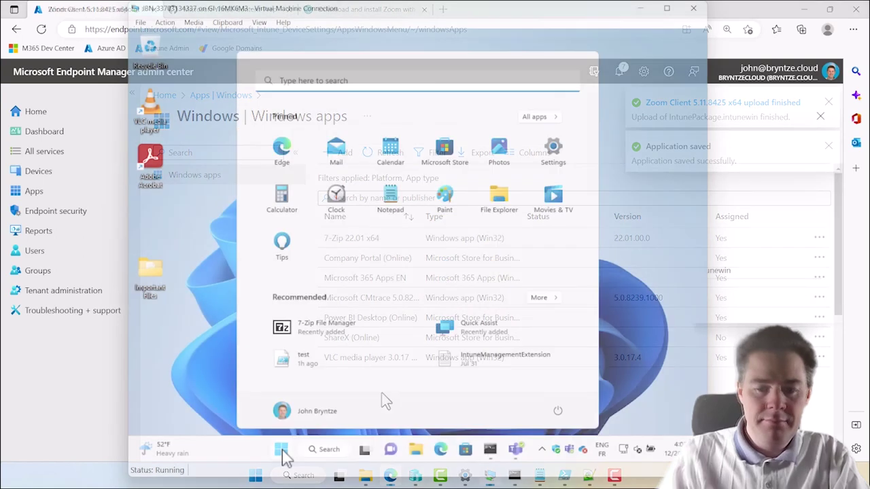
- Install Zoom Client from Company Portal on the test device
{"action": "type", "text": "comp"}
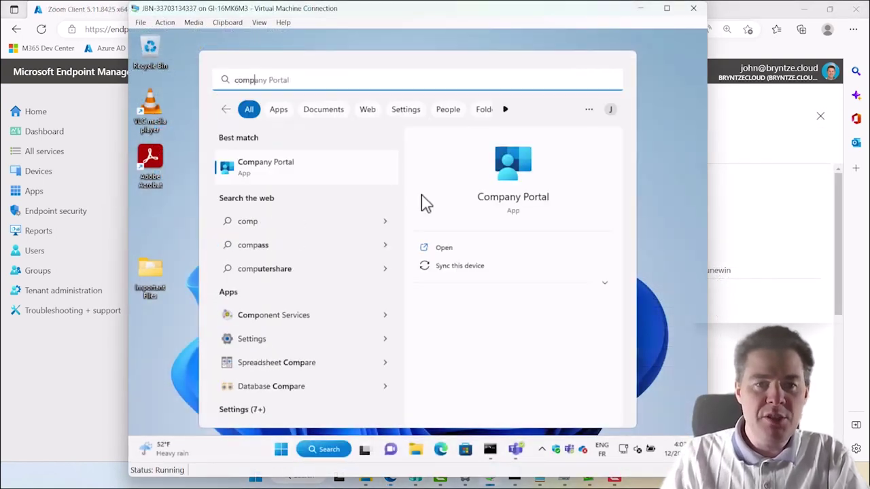
{"action": "left_click", "coordinate": [271, 175]}
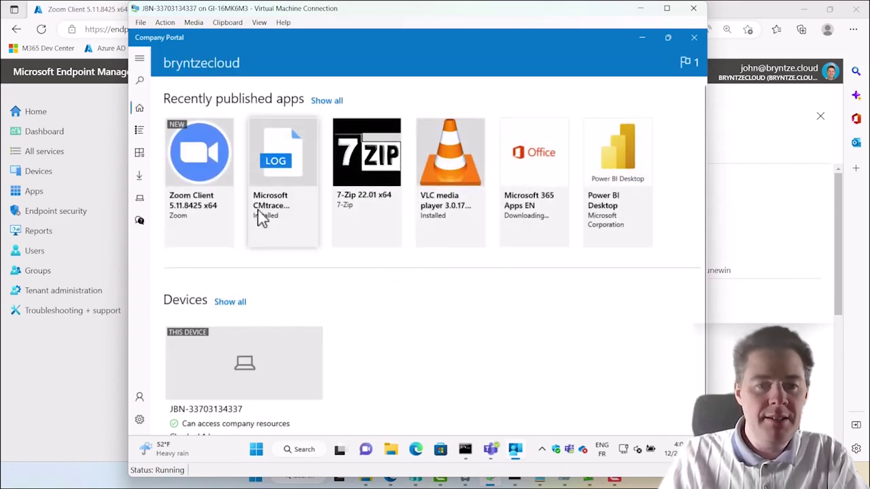
{"action": "left_click", "coordinate": [191, 158]}
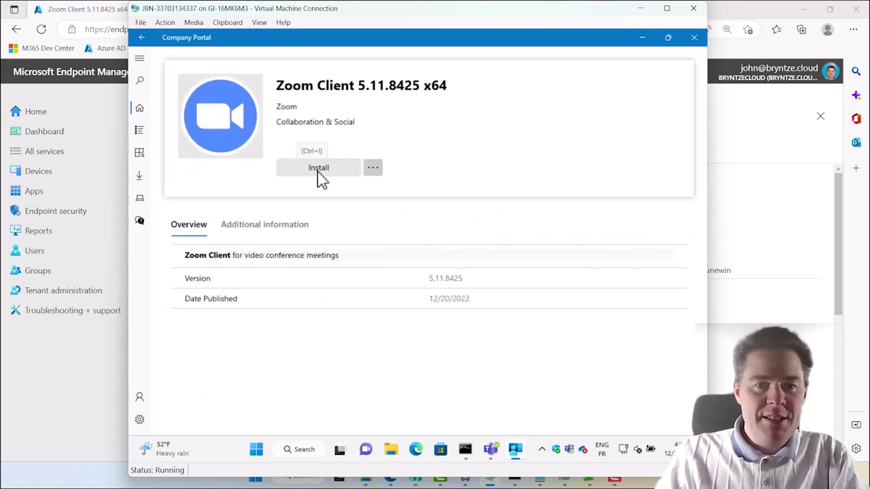
{"action": "left_click", "coordinate": [318, 172]}
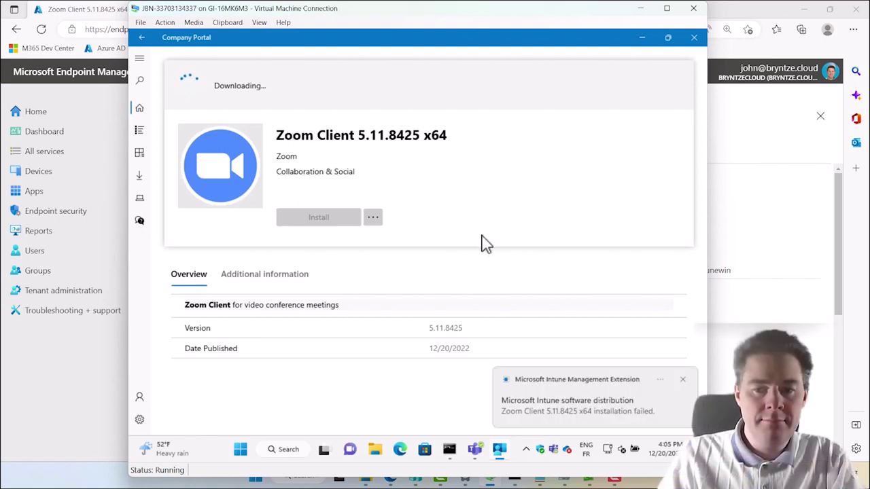
- Launch Zoom from Start search to confirm it runs, then close it
{"action": "left_click", "coordinate": [240, 449]}
{"action": "type", "text": "zoom"}
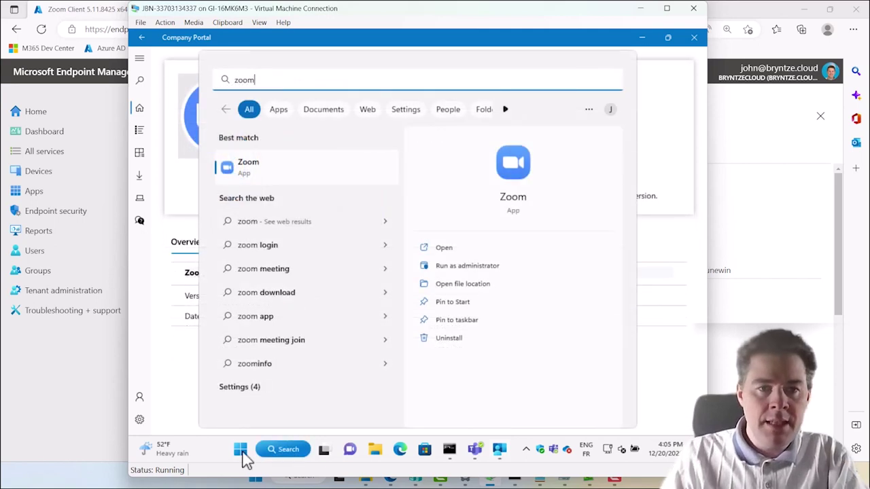
{"action": "left_click", "coordinate": [247, 176]}
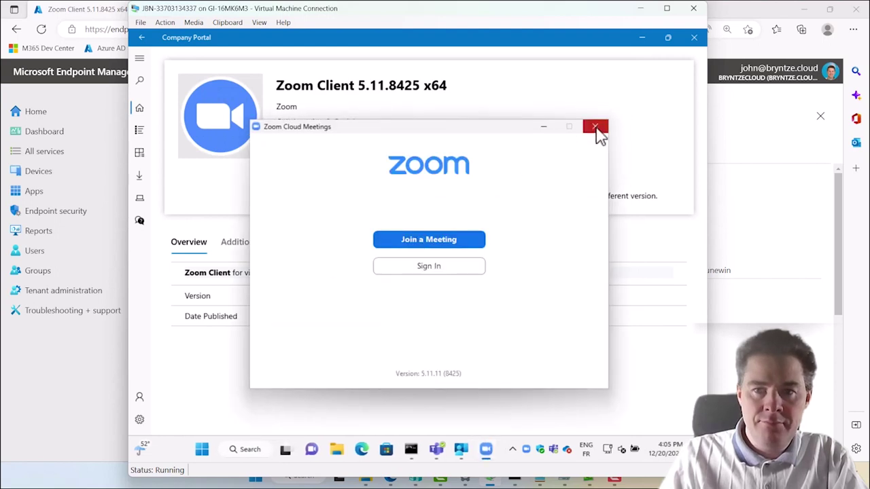
{"action": "left_click", "coordinate": [595, 128]}
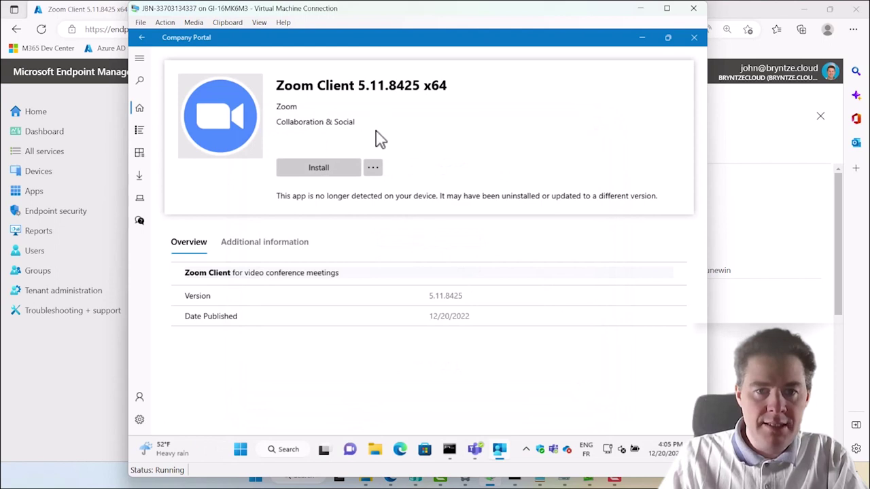
{"action": "left_click", "coordinate": [376, 451]}
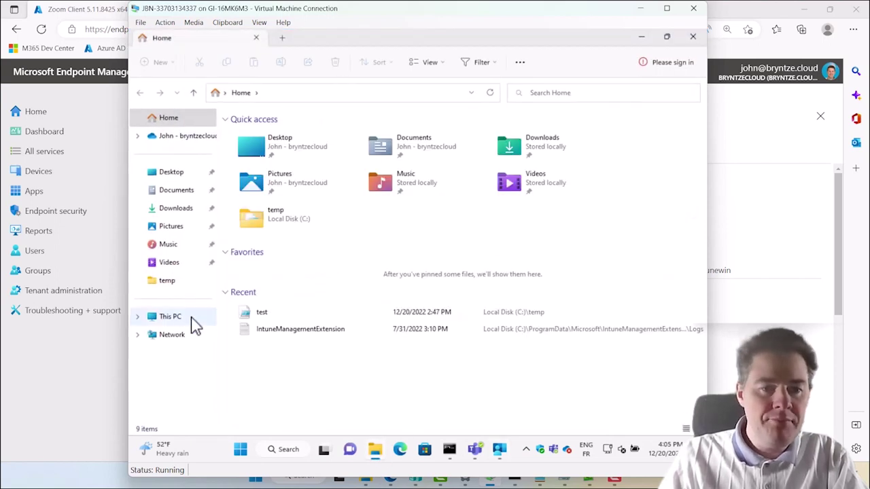
- Navigate File Explorer to C:\Program Files\Zoom\bin
{"action": "left_click", "coordinate": [171, 318]}
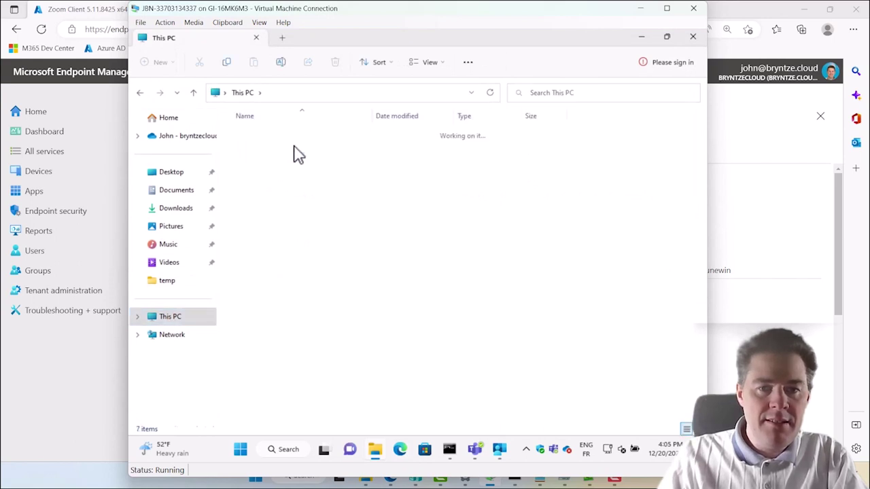
{"action": "double_click", "coordinate": [299, 155]}
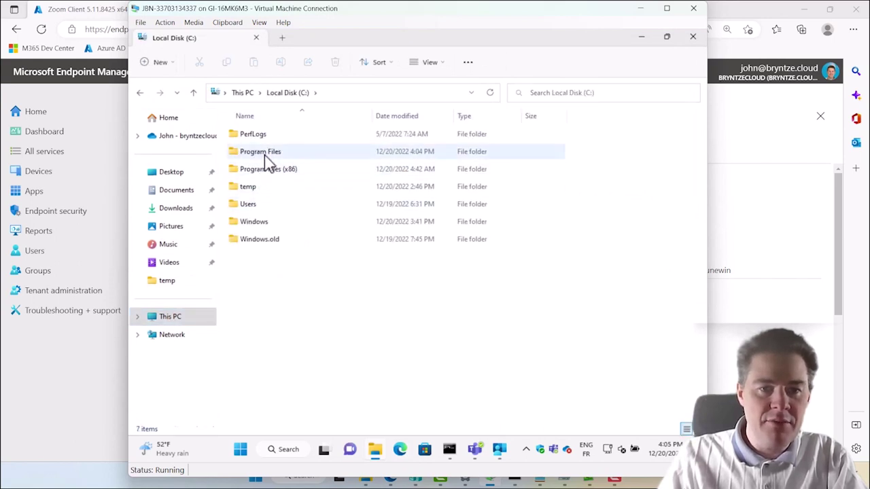
{"action": "double_click", "coordinate": [265, 155]}
{"action": "key", "text": "z"}
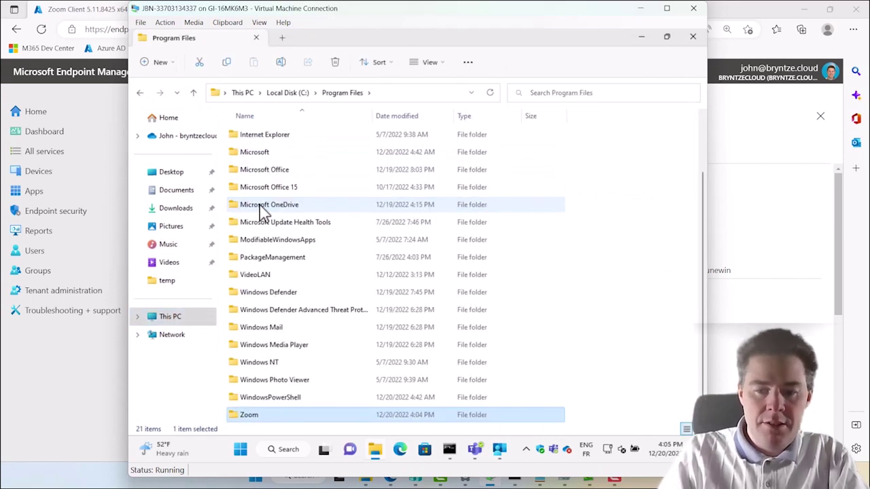
{"action": "double_click", "coordinate": [253, 417]}
{"action": "double_click", "coordinate": [256, 138]}
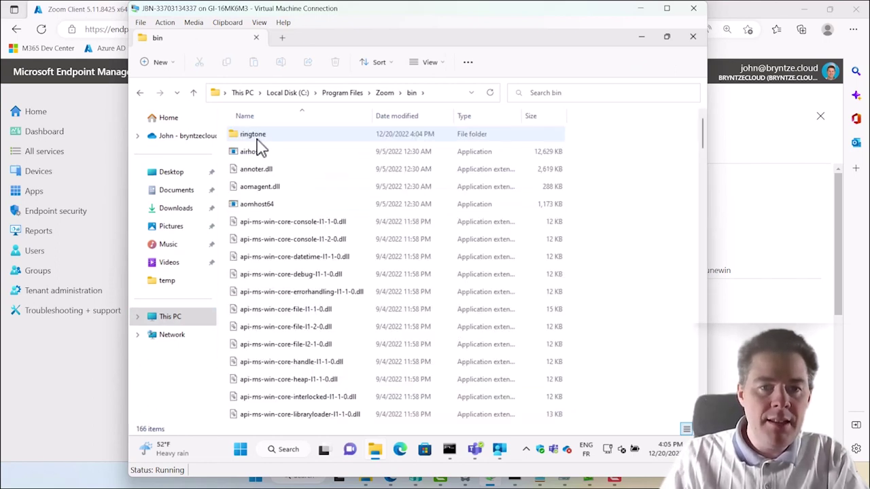
- Open the Zoom application's Properties Details and read file version 5.11.11.8425
{"action": "left_click", "coordinate": [258, 241]}
{"action": "key", "text": "z"}
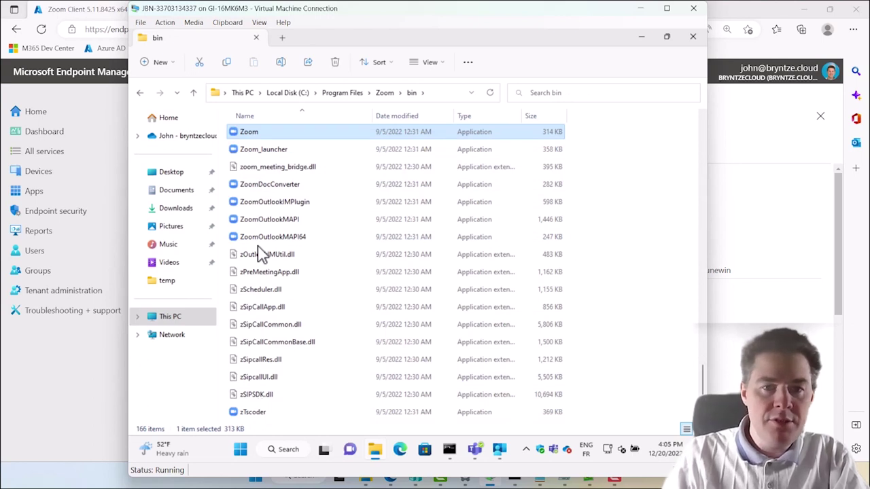
{"action": "right_click", "coordinate": [253, 138]}
{"action": "key", "text": "Escape"}
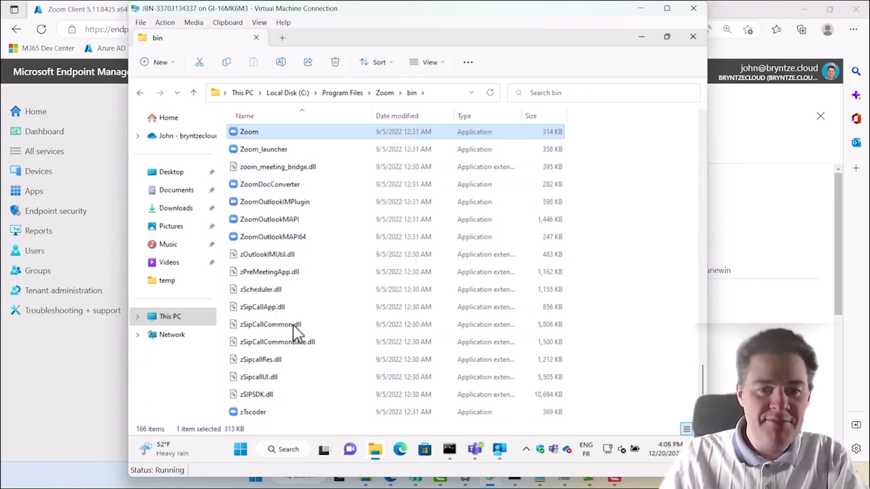
{"action": "left_click", "coordinate": [293, 324]}
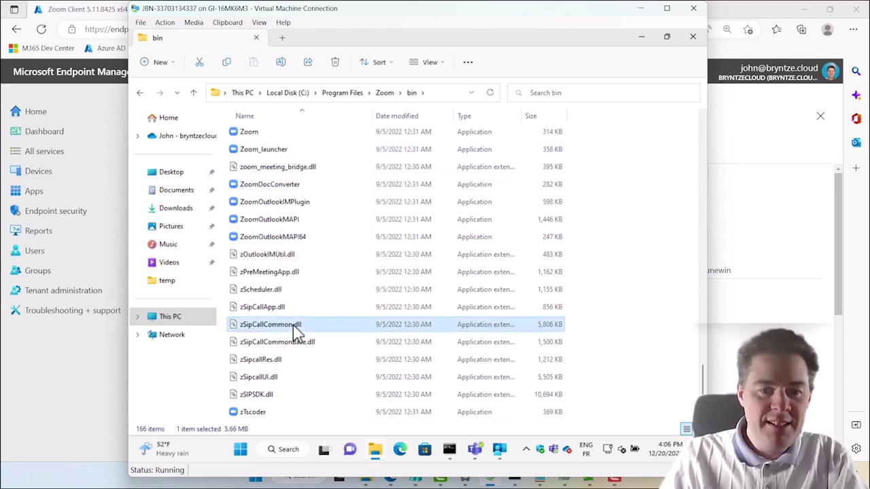
{"action": "right_click", "coordinate": [252, 140]}
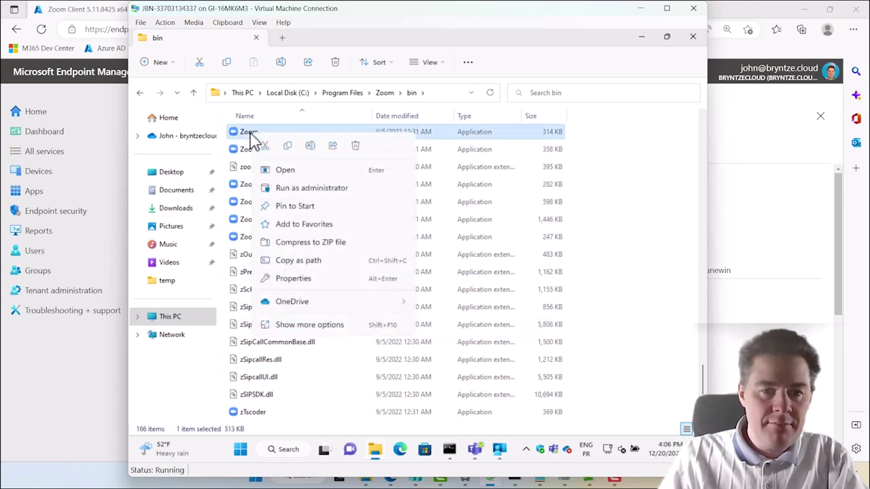
{"action": "left_click", "coordinate": [292, 279]}
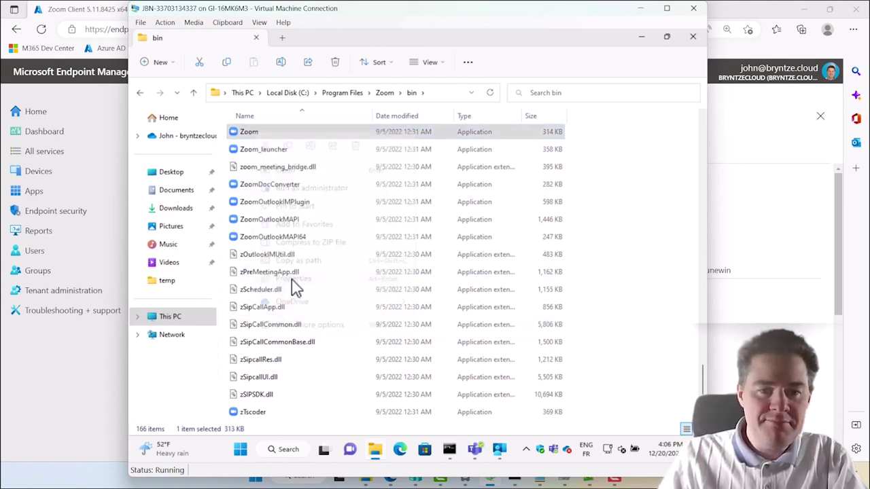
{"action": "left_click", "coordinate": [356, 138]}
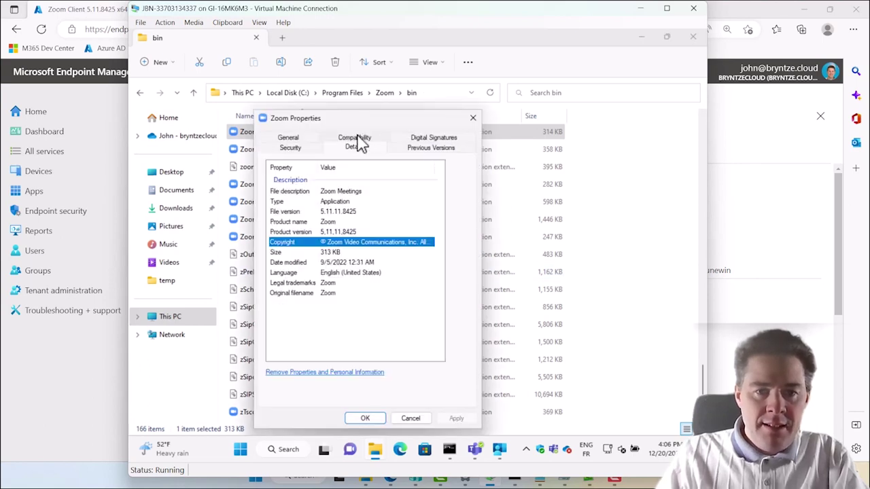
{"action": "left_click", "coordinate": [340, 214]}
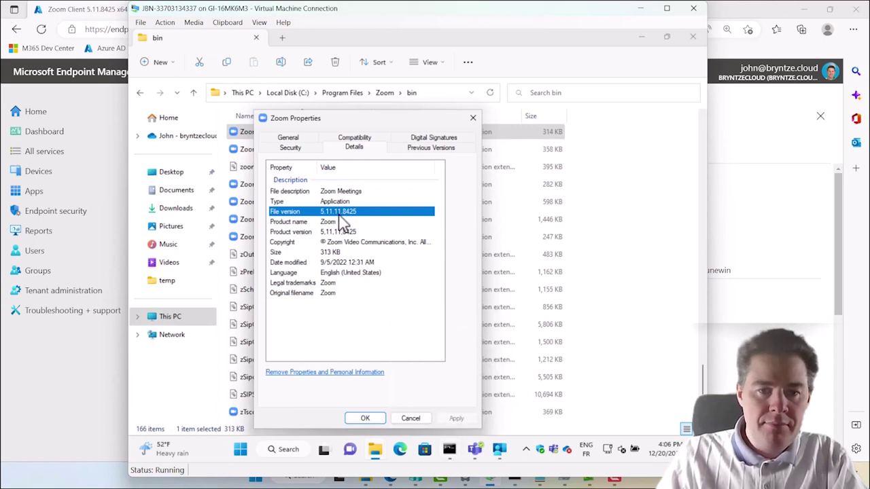
{"action": "mouse_move", "coordinate": [110, 480]}
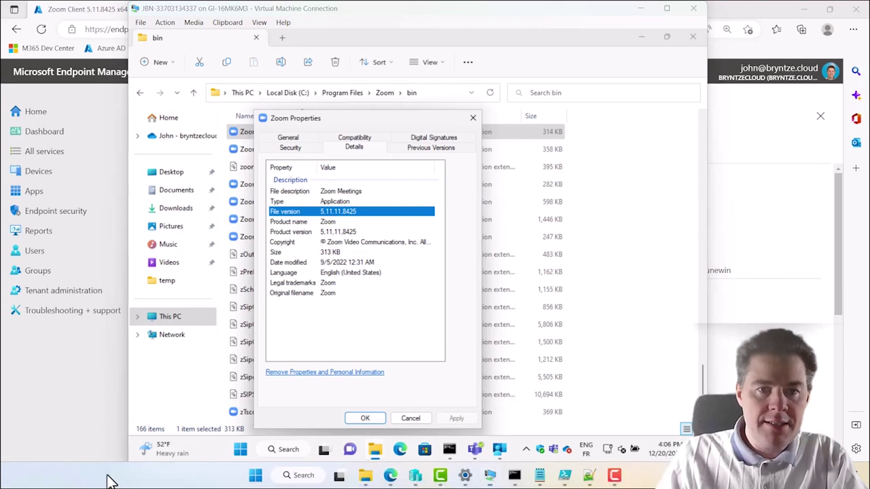
- Change the Zoom file detection rule's version value to 5.11.11.8425
{"action": "left_click", "coordinate": [390, 476]}
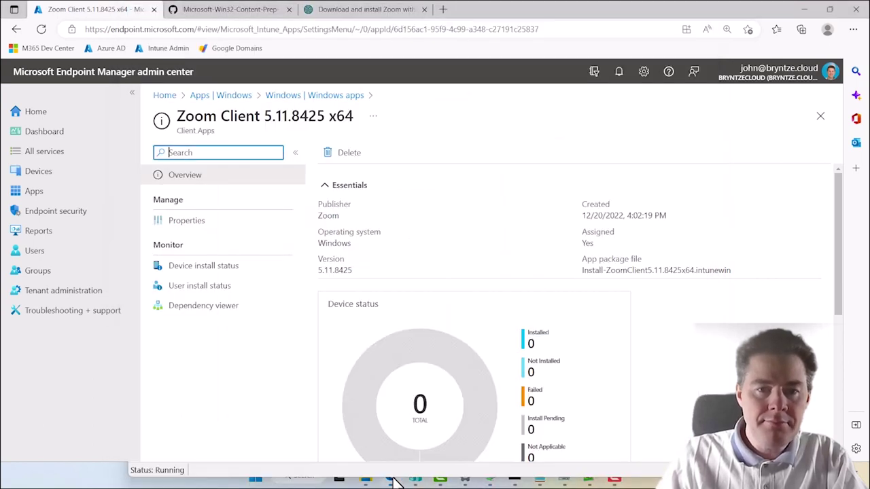
{"action": "left_click", "coordinate": [204, 222]}
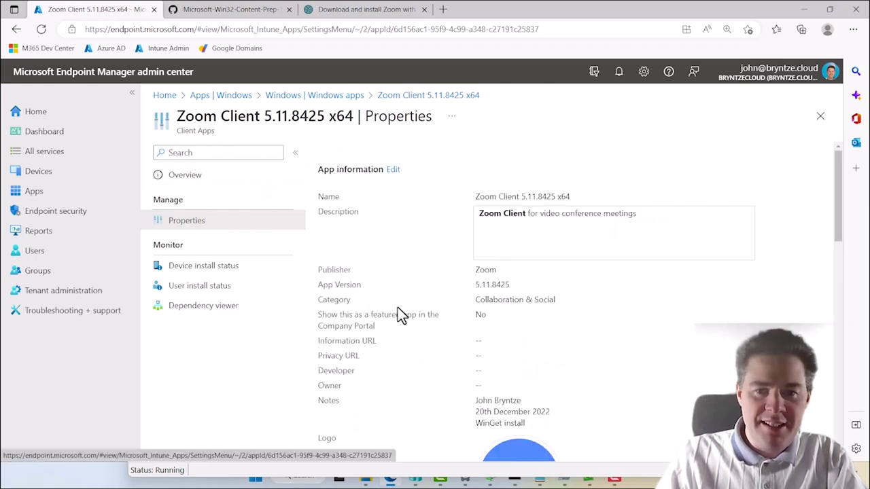
{"action": "scroll", "coordinate": [398, 314], "scroll_direction": "down", "scroll_amount": 4}
{"action": "scroll", "coordinate": [398, 309], "scroll_direction": "down", "scroll_amount": 6}
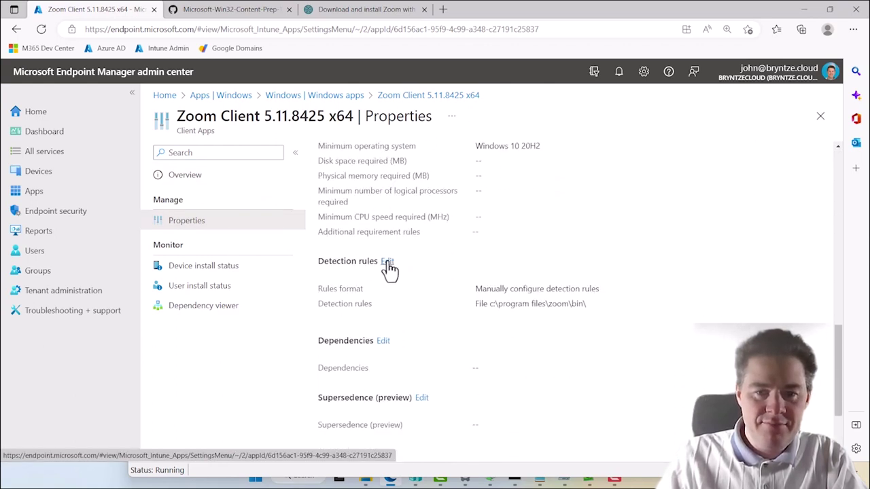
{"action": "left_click", "coordinate": [388, 262]}
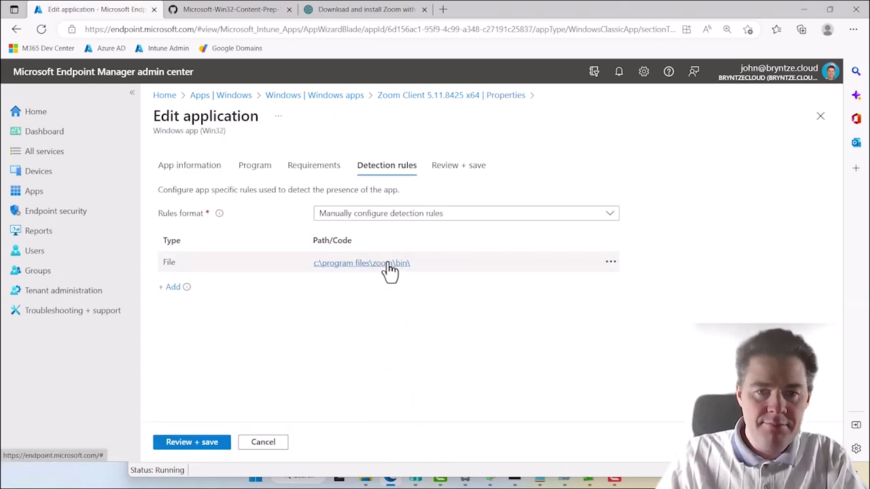
{"action": "left_click", "coordinate": [371, 270]}
{"action": "left_click", "coordinate": [622, 299]}
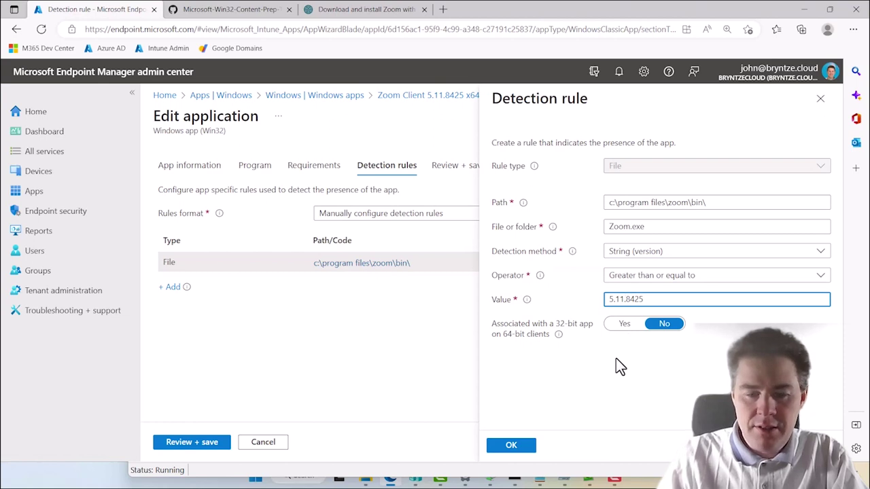
{"action": "type", "text": ".11"}
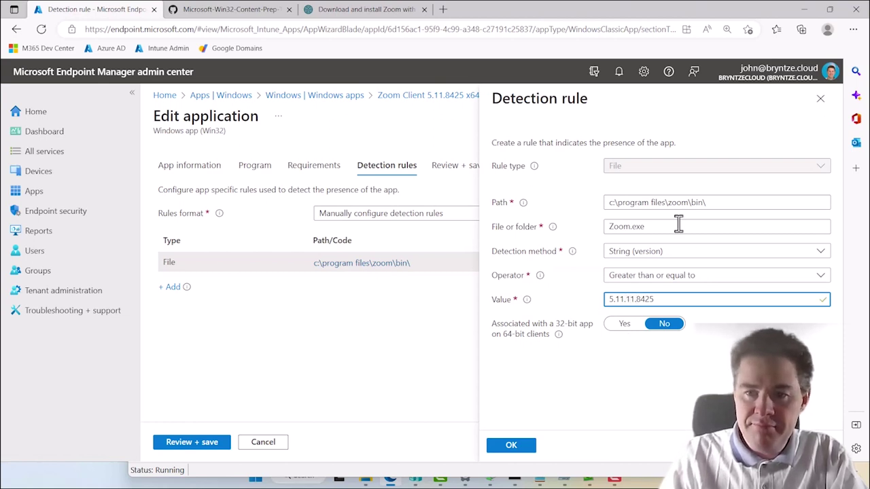
{"action": "left_click", "coordinate": [511, 446]}
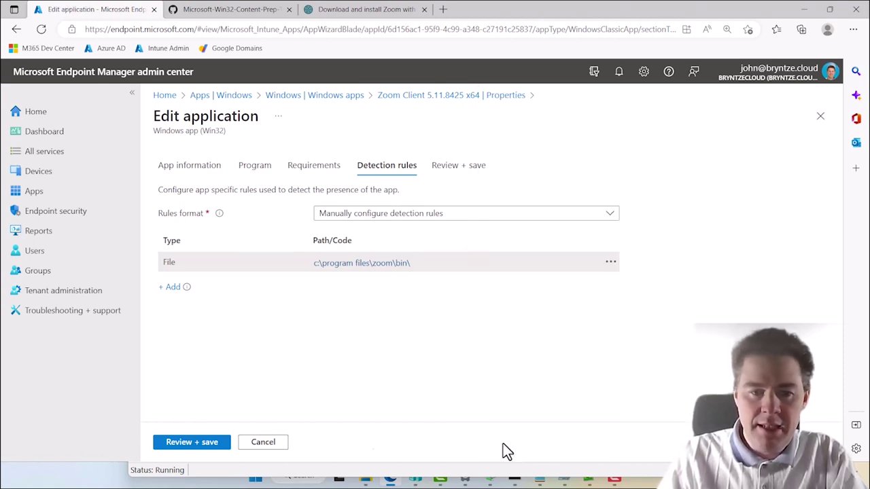
- Review and save the updated Zoom Client application
{"action": "left_click", "coordinate": [193, 443]}
{"action": "left_click", "coordinate": [194, 443]}
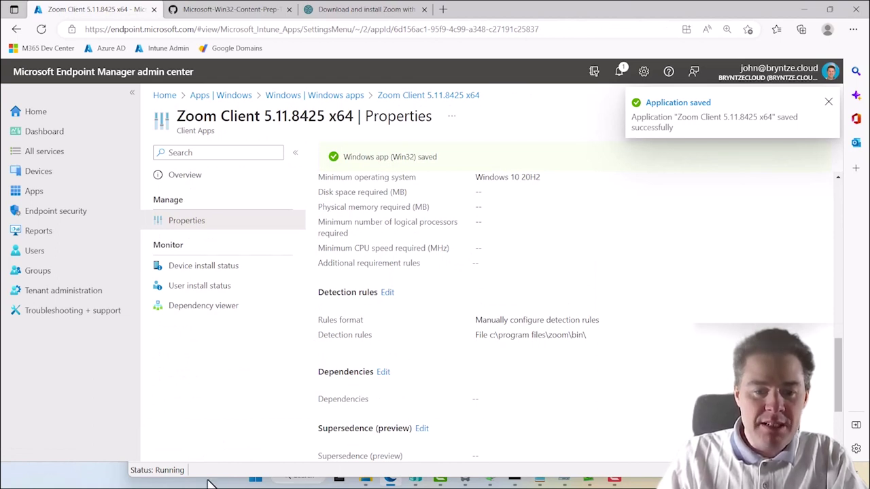
{"action": "mouse_move", "coordinate": [201, 486]}
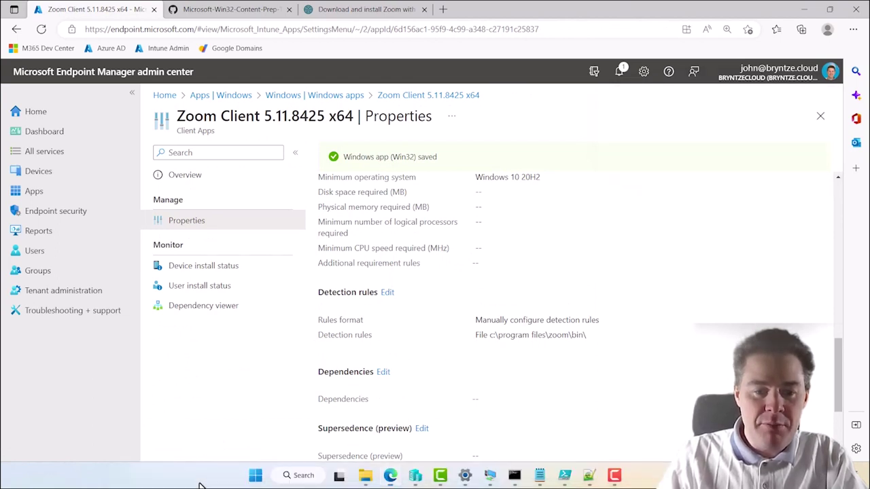
{"action": "left_click", "coordinate": [540, 482]}
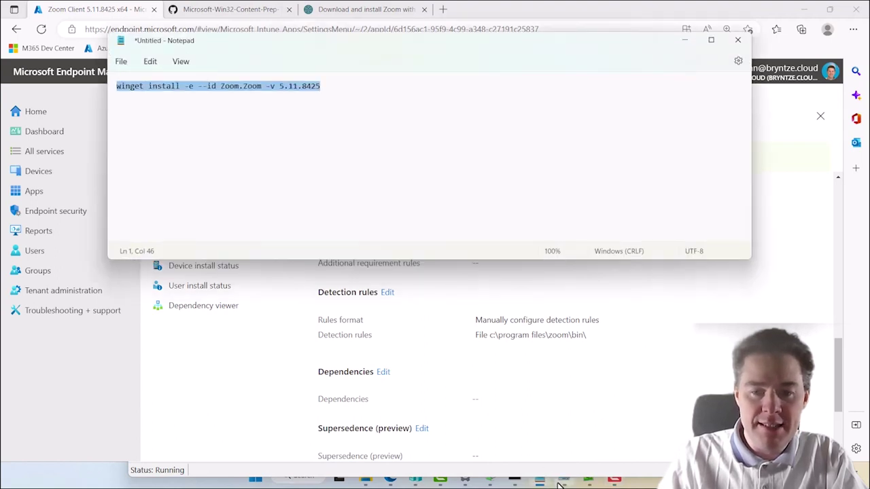
- Close Zoom's file properties on the VM and run a Company Portal device sync
{"action": "left_click", "coordinate": [496, 482]}
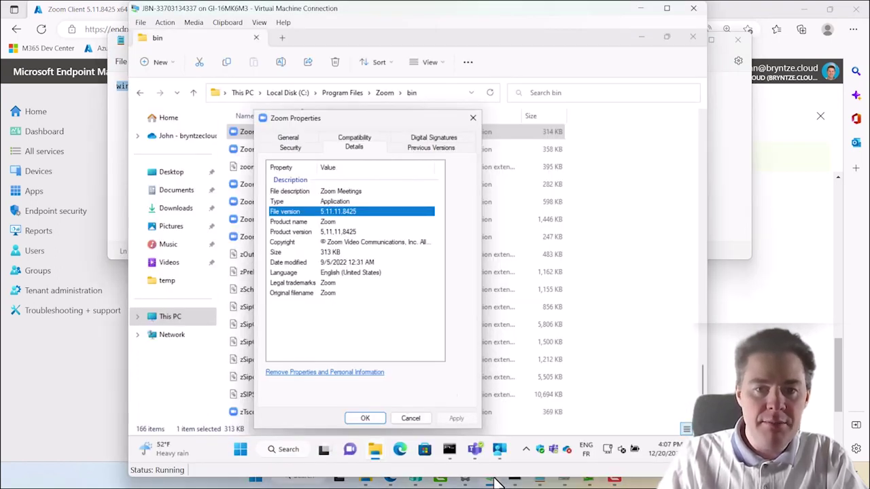
{"action": "left_click", "coordinate": [411, 418]}
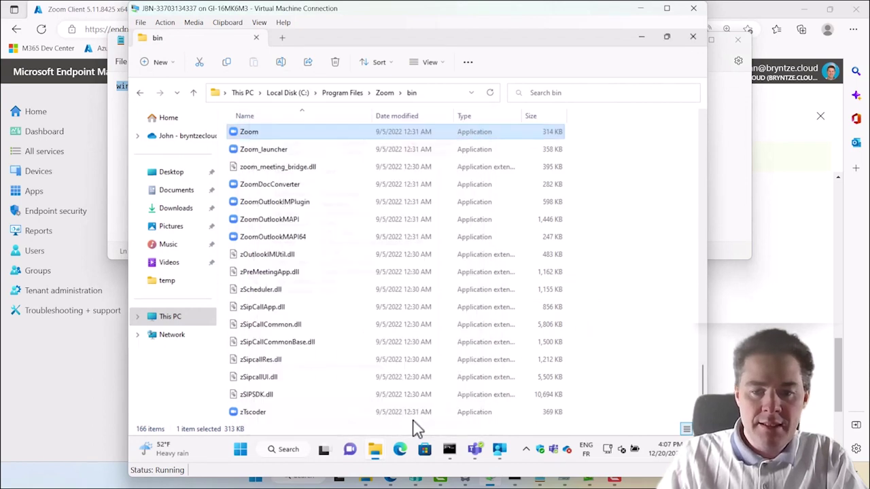
{"action": "left_click", "coordinate": [499, 449]}
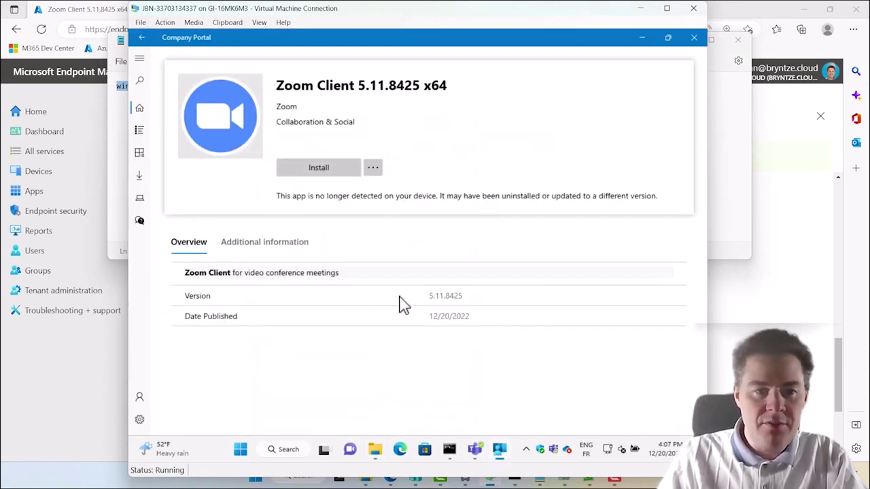
{"action": "left_click", "coordinate": [140, 419]}
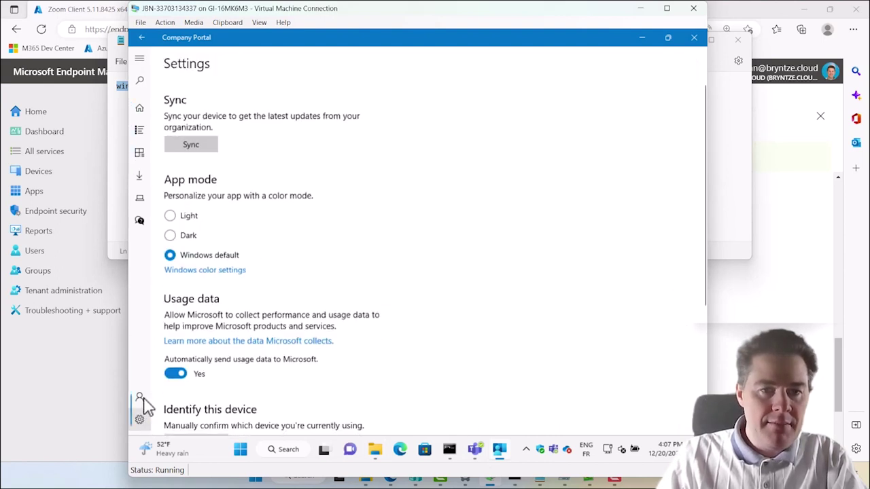
{"action": "left_click", "coordinate": [190, 145]}
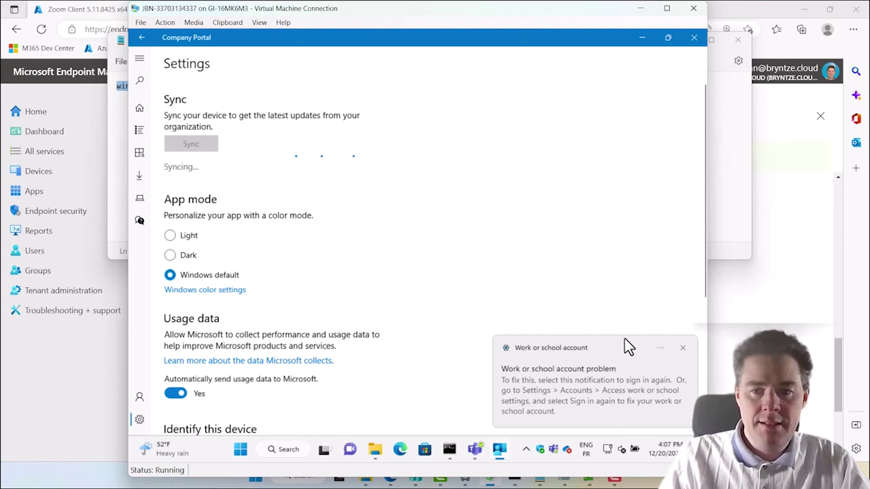
- Dismiss the account notification and return to the Intune Zoom Client properties page
{"action": "left_click", "coordinate": [684, 349]}
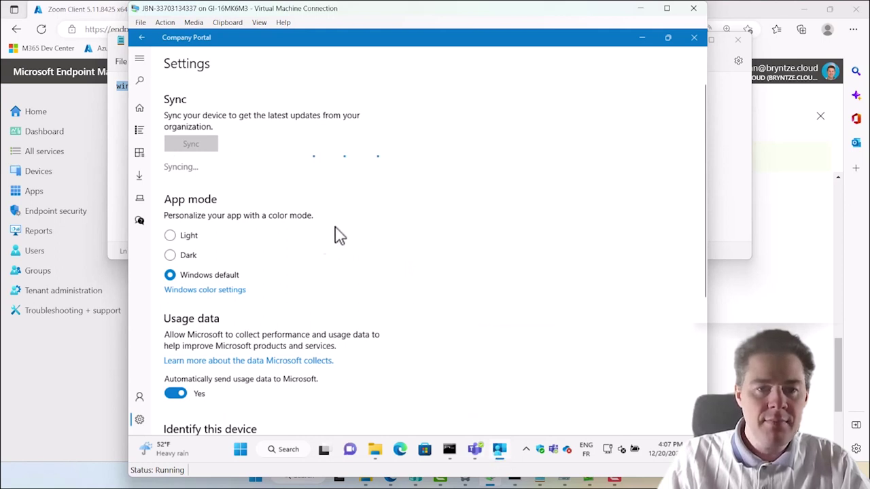
{"action": "left_click", "coordinate": [374, 453]}
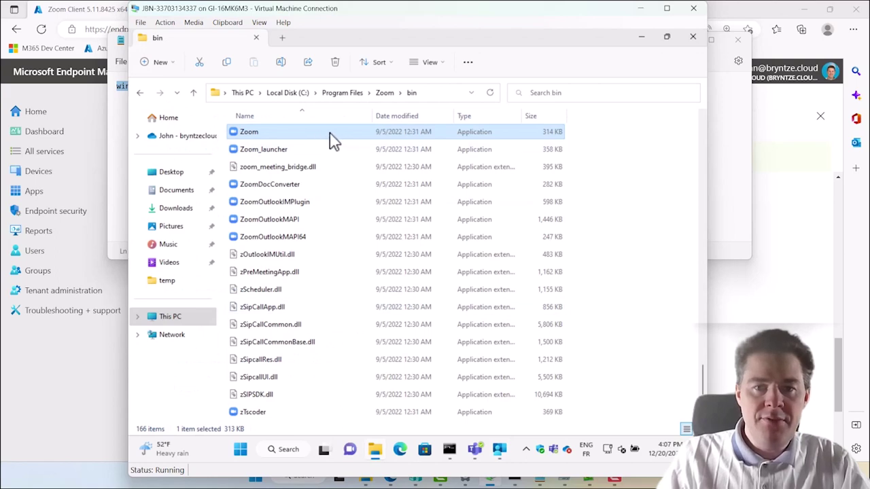
{"action": "left_click", "coordinate": [642, 39]}
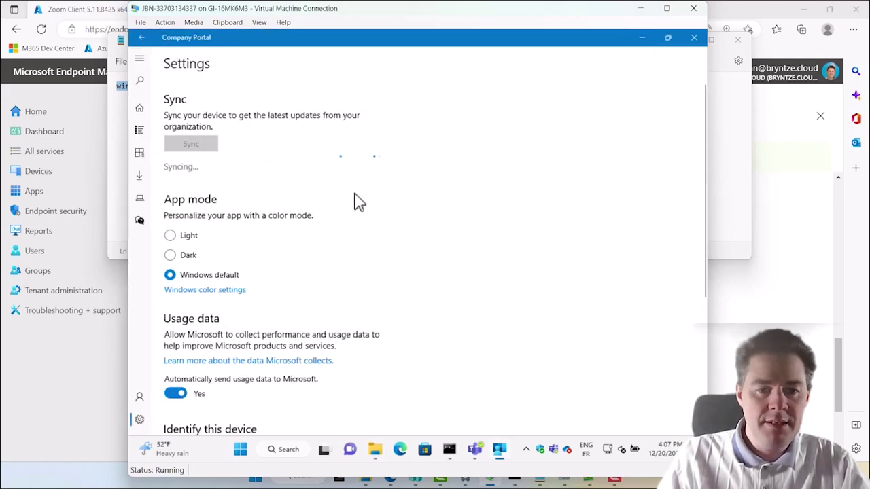
{"action": "left_click", "coordinate": [391, 481]}
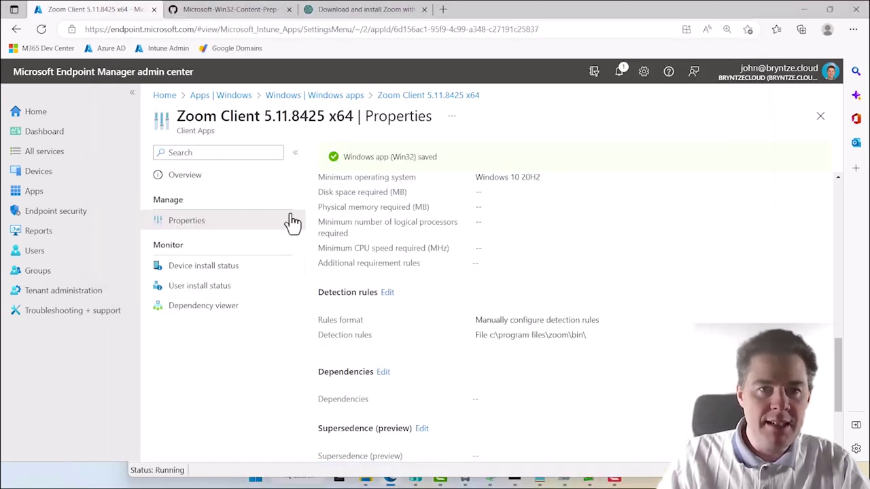
- Check the winget.run Zoom package versions, then minimize Edge to show Company Portal
{"action": "left_click", "coordinate": [365, 11]}
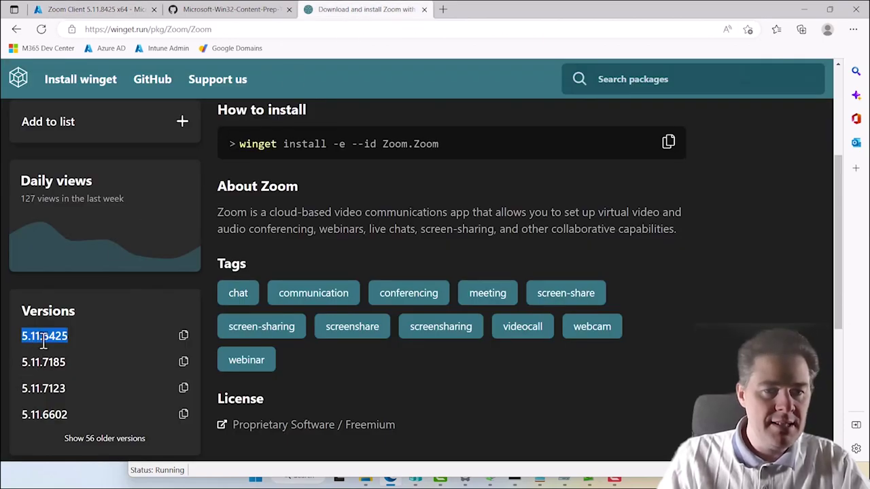
{"action": "left_click", "coordinate": [804, 11]}
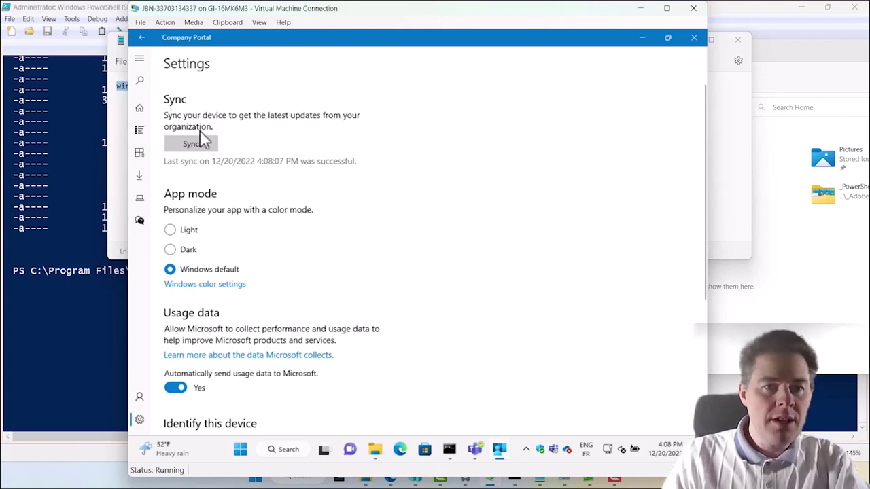
- Open Zoom Client from Company Portal Home and confirm it shows Installed, version 5.11.8425
{"action": "left_click", "coordinate": [140, 109]}
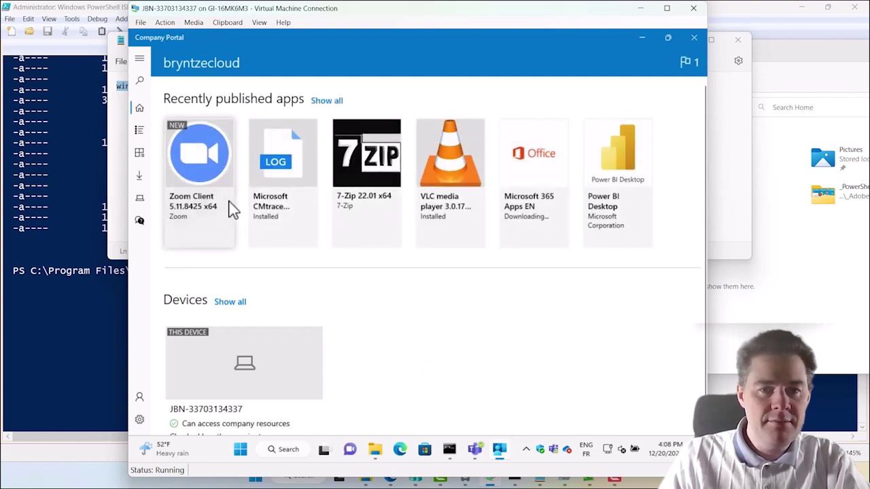
{"action": "left_click", "coordinate": [208, 175]}
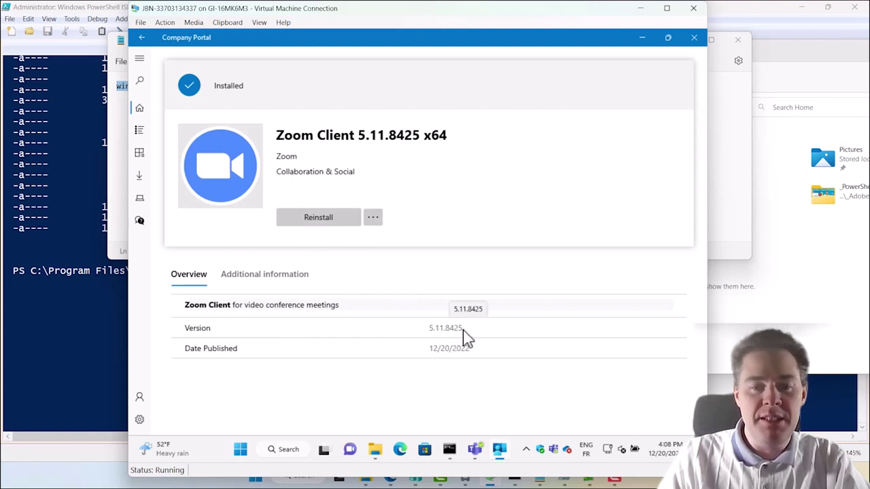
{"action": "left_click_drag", "start_coordinate": [464, 331], "coordinate": [430, 329]}
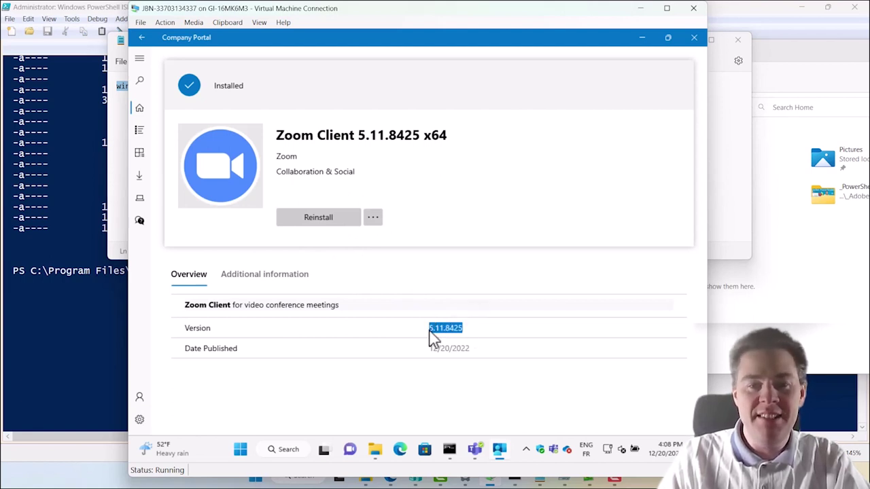
{"action": "left_click", "coordinate": [437, 196]}
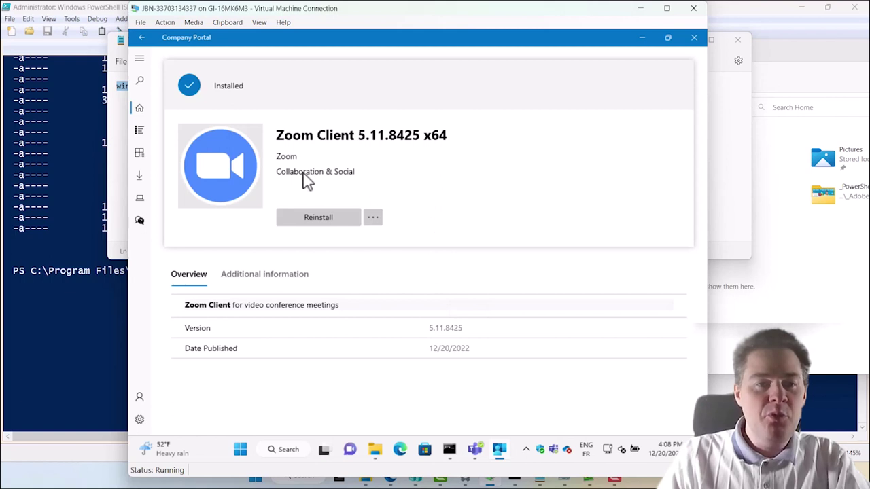